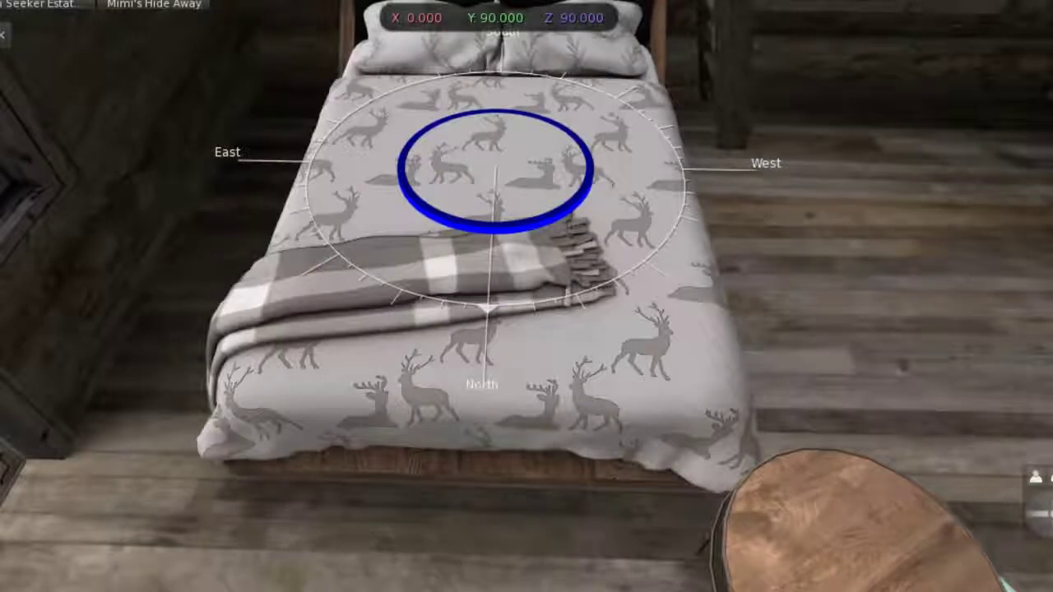
Finish rotating the 'Winter Vibes' bed to Z 90 degrees and move it east along the X axis toward the wall
left_click_drag(494, 223, 493, 223)
key("ctrl")
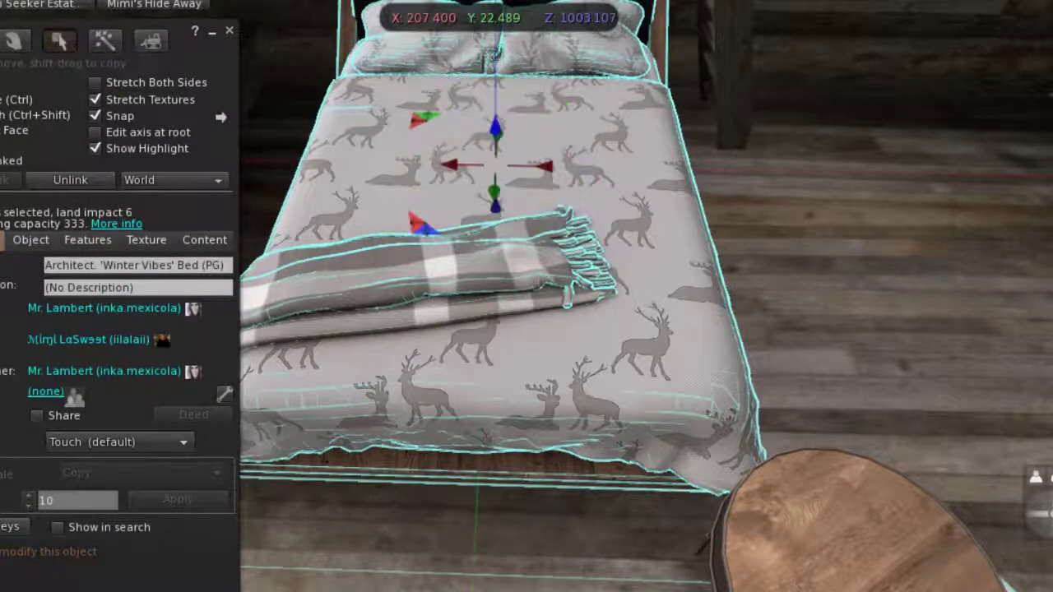
left_click_drag(456, 165, 362, 162)
key("Escape")
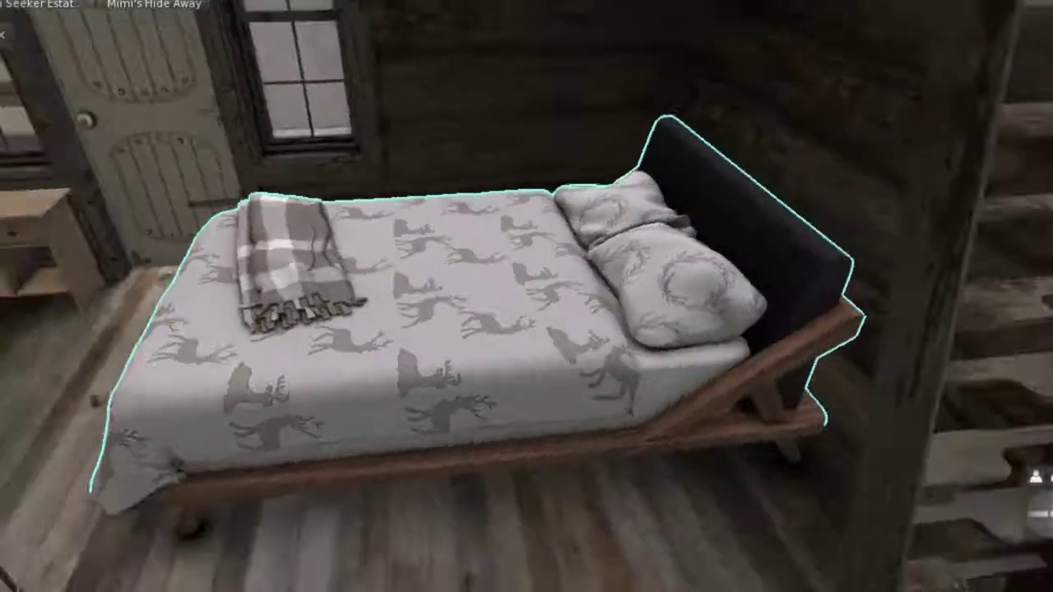
Fine-tune the bed's position against the walls to X 208.101 and Y 22.337, and finish editing it
key("ctrl+3")
left_click_drag(517, 285, 523, 284)
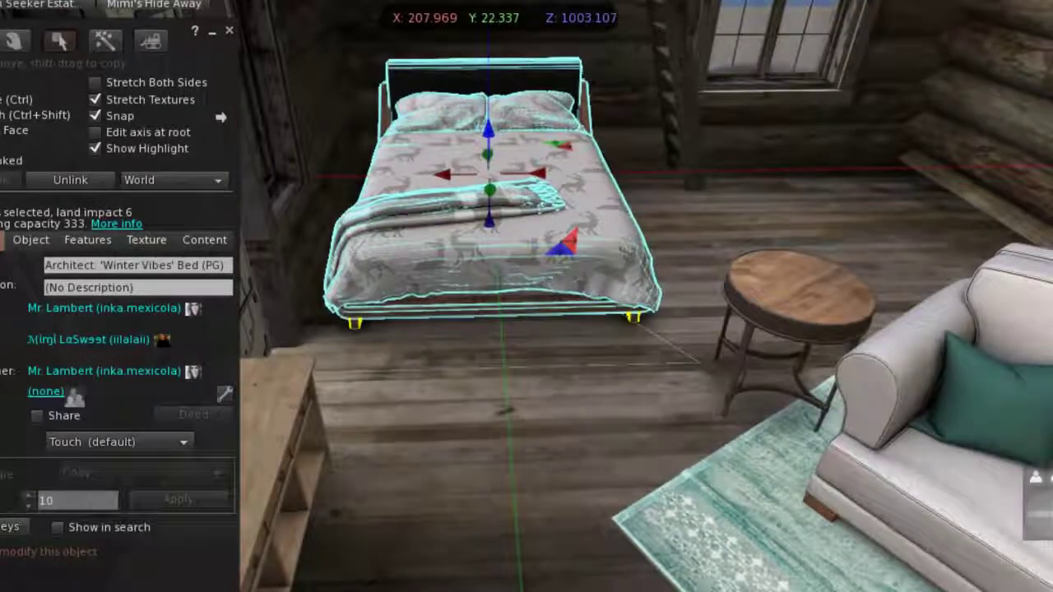
mouse_move(538, 173)
left_mouse_down()
mouse_move(518, 173)
mouse_move(535, 172)
left_mouse_up()
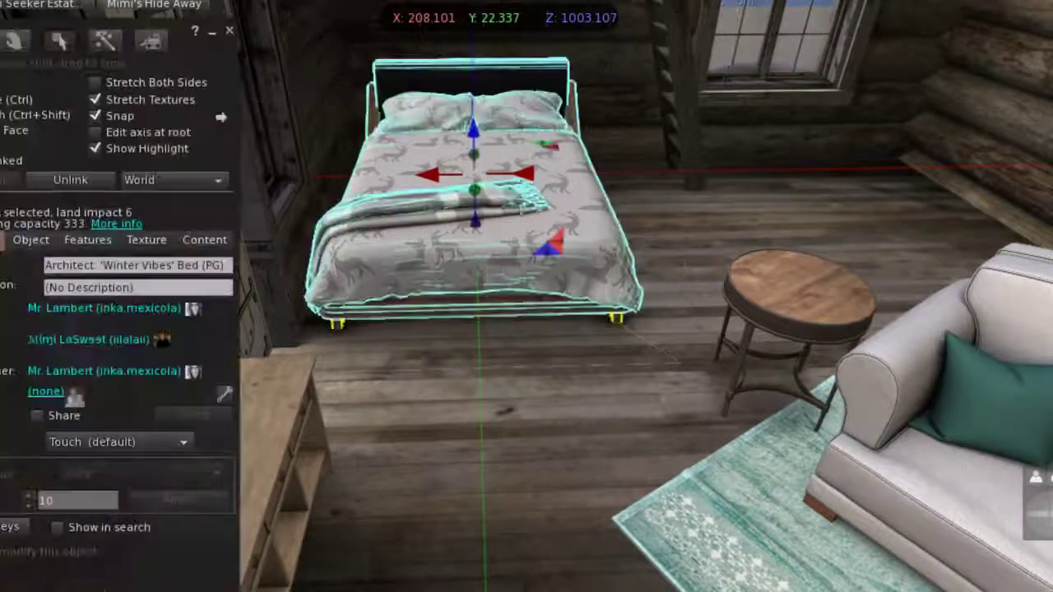
key("Escape")
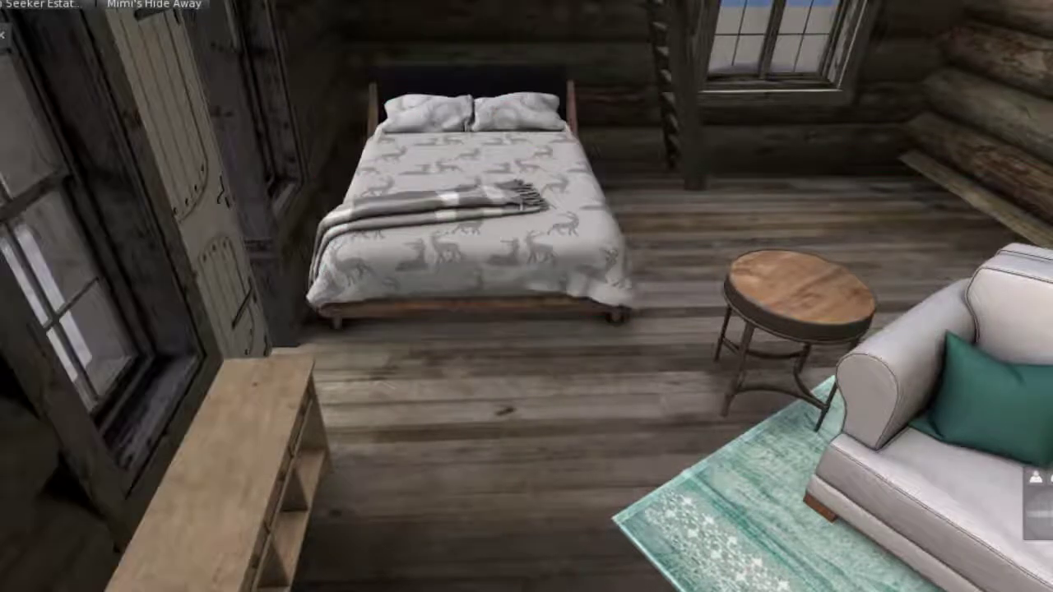
key("Escape")
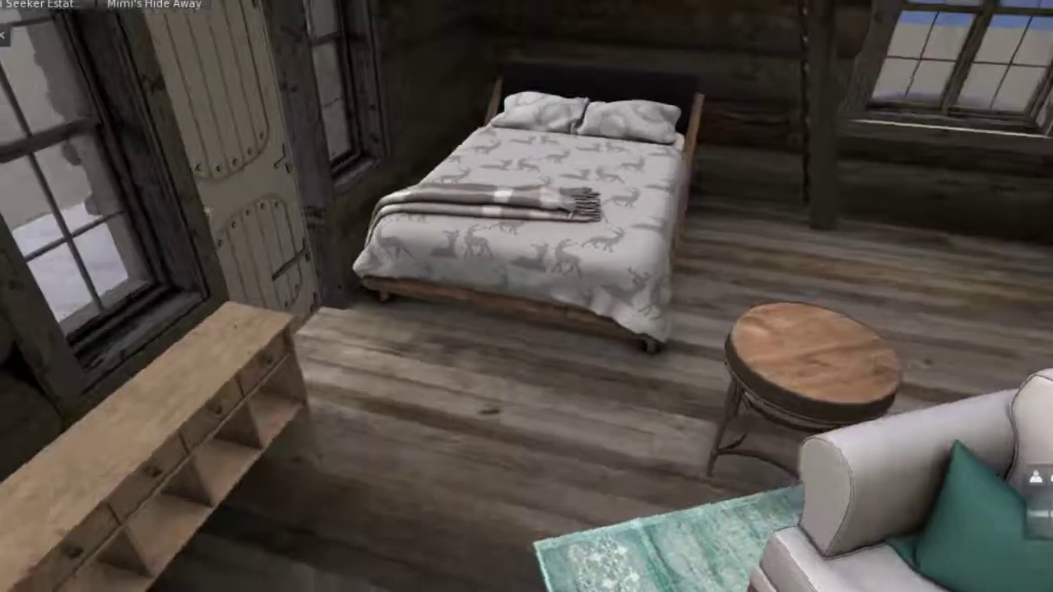
Examine the cabin from several angles to check the bed's placement and the free floor space beside it
key("Left")
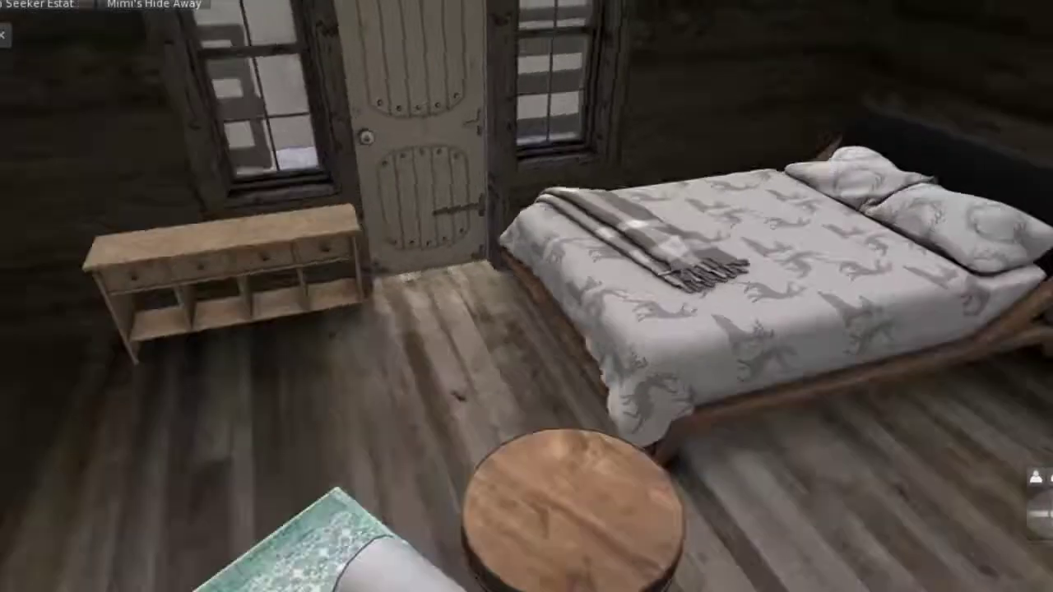
key("Left")
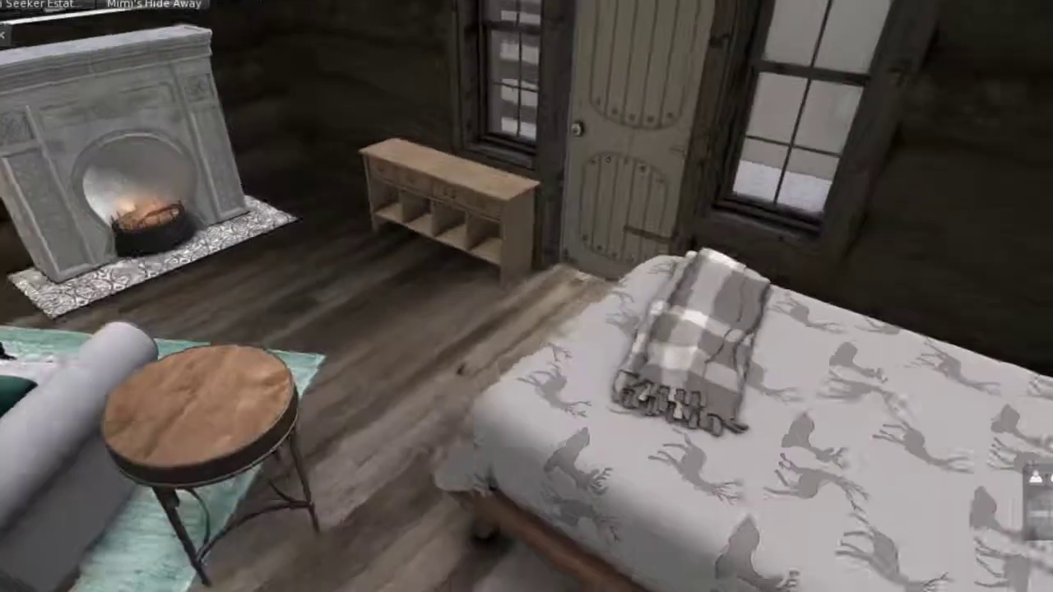
key("Left")
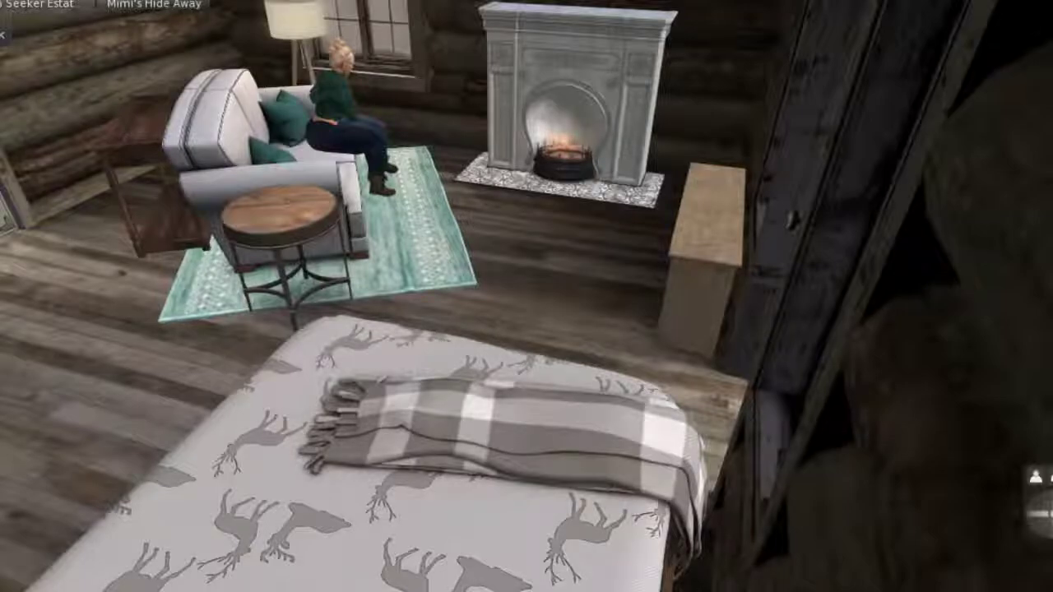
key("Right")
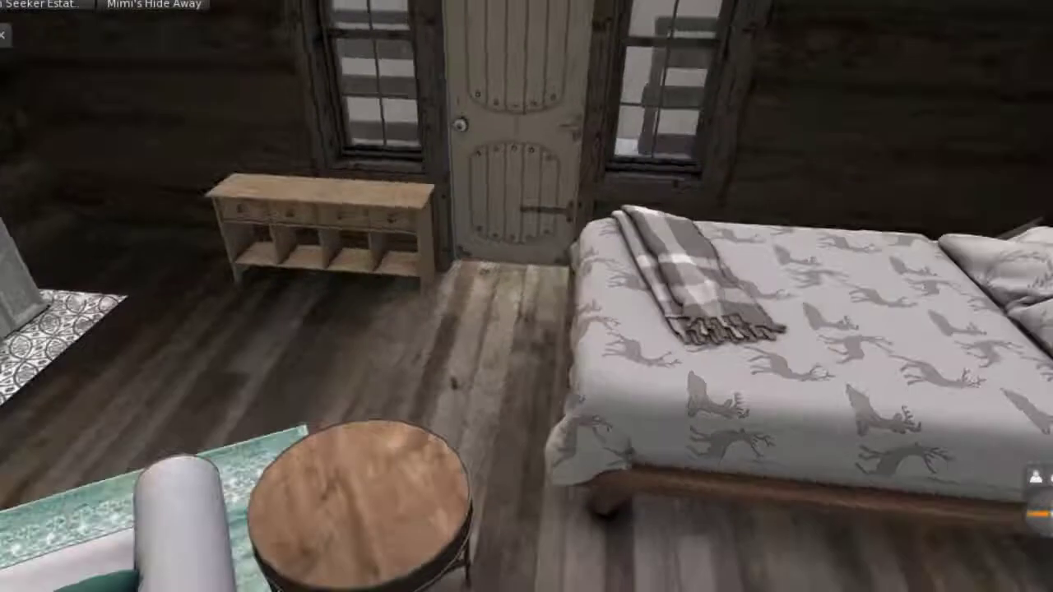
key("Right")
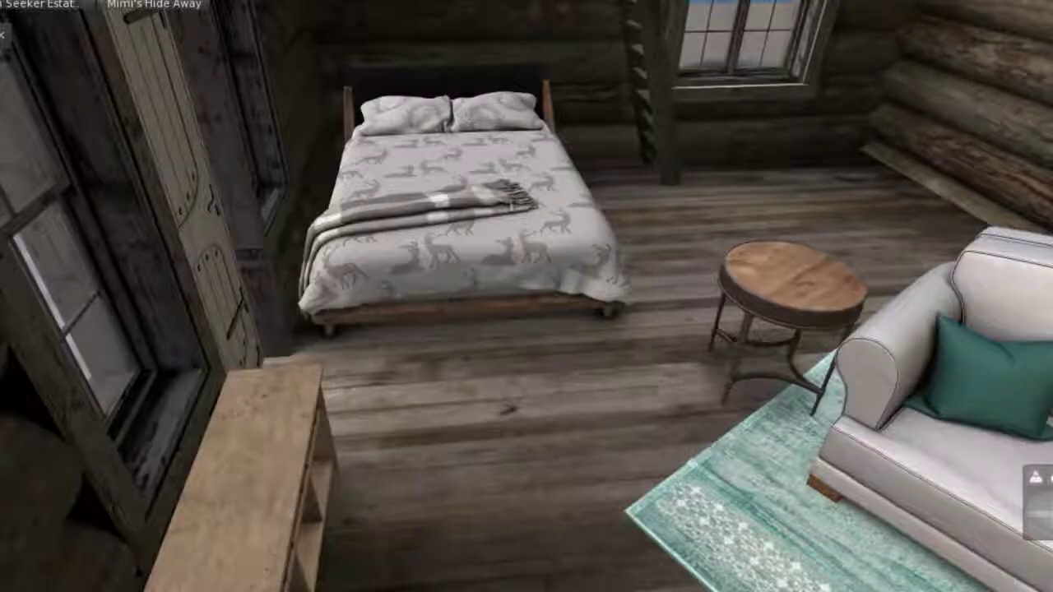
key("Down")
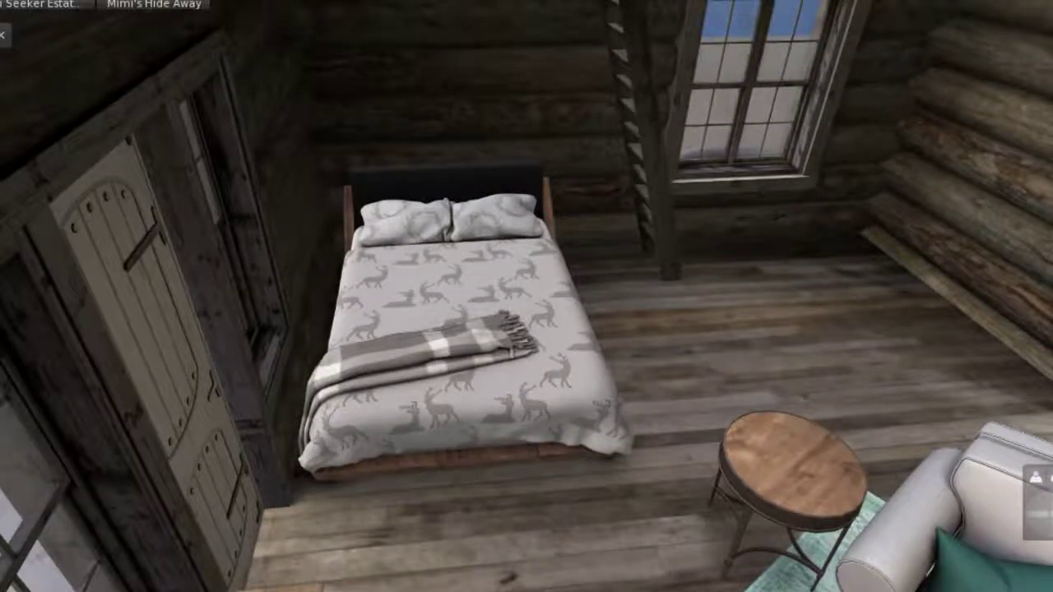
key("Right")
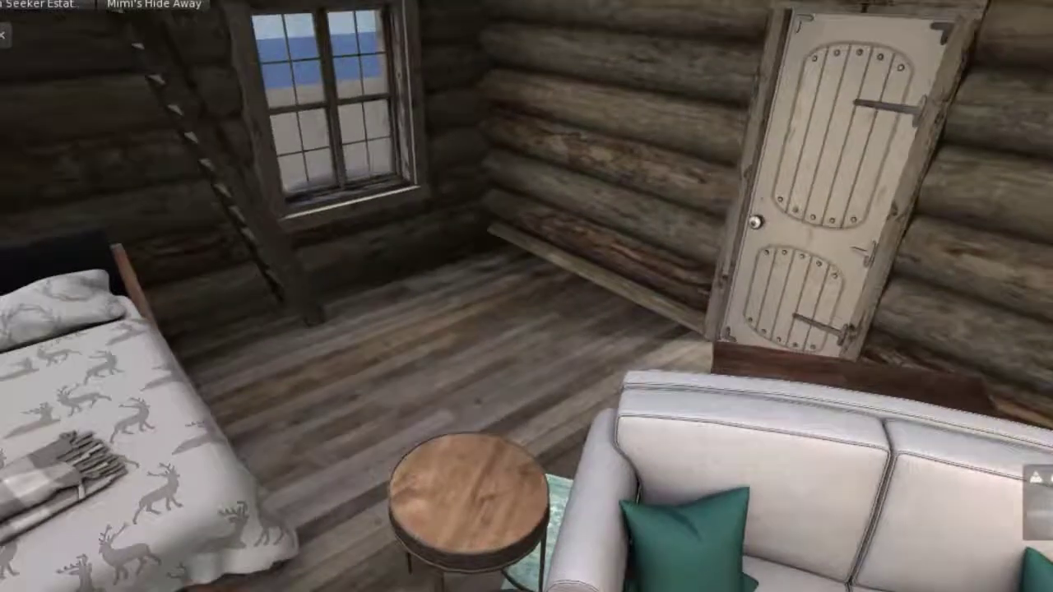
key("Left")
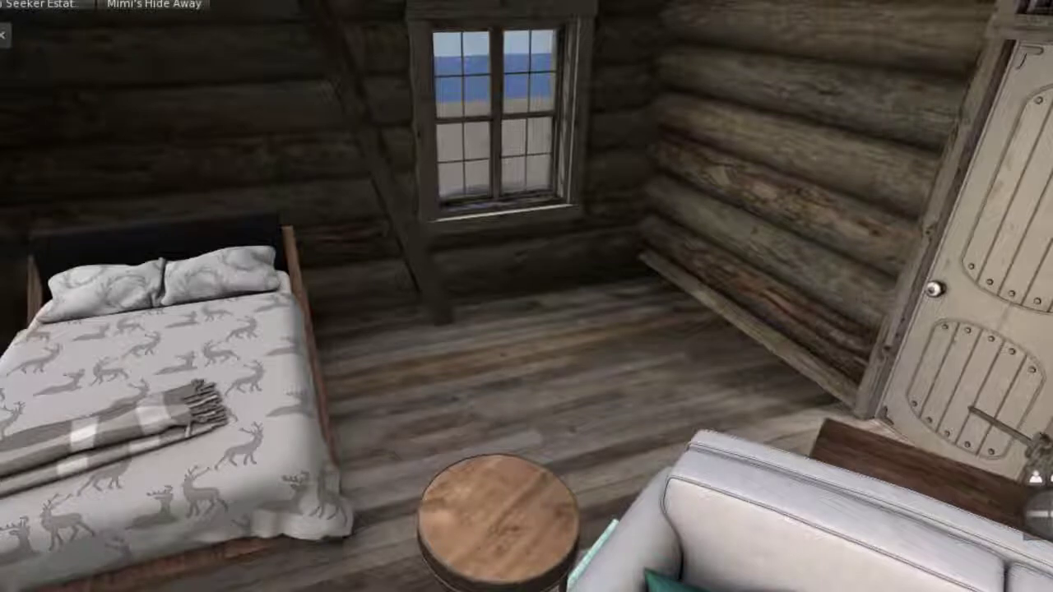
mouse_move(211, 386)
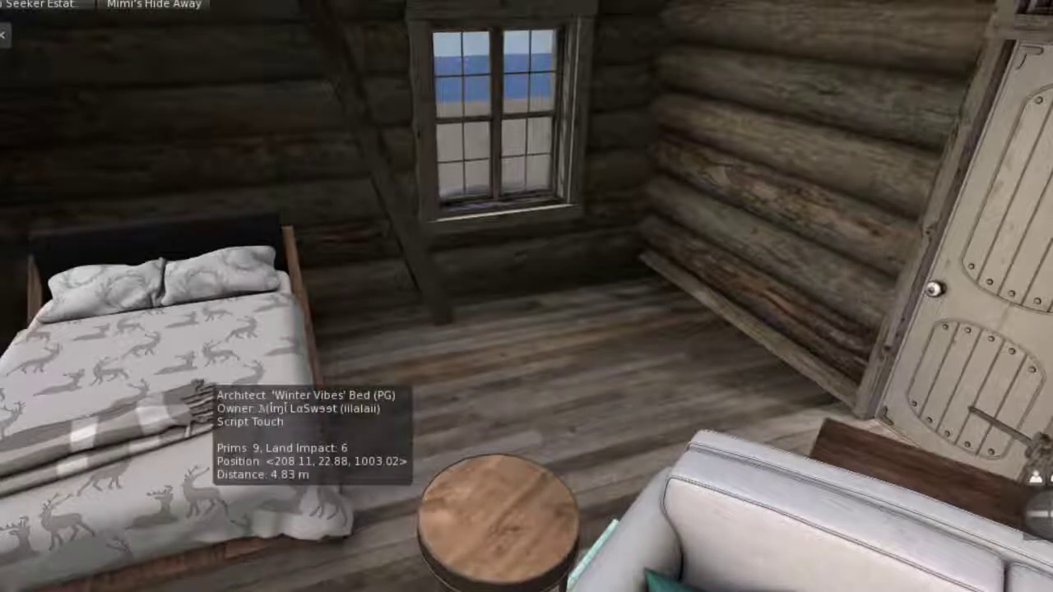
Search the inventory for "kitchen" and look through the Agora Bella kitchen items
key("ctrl+i")
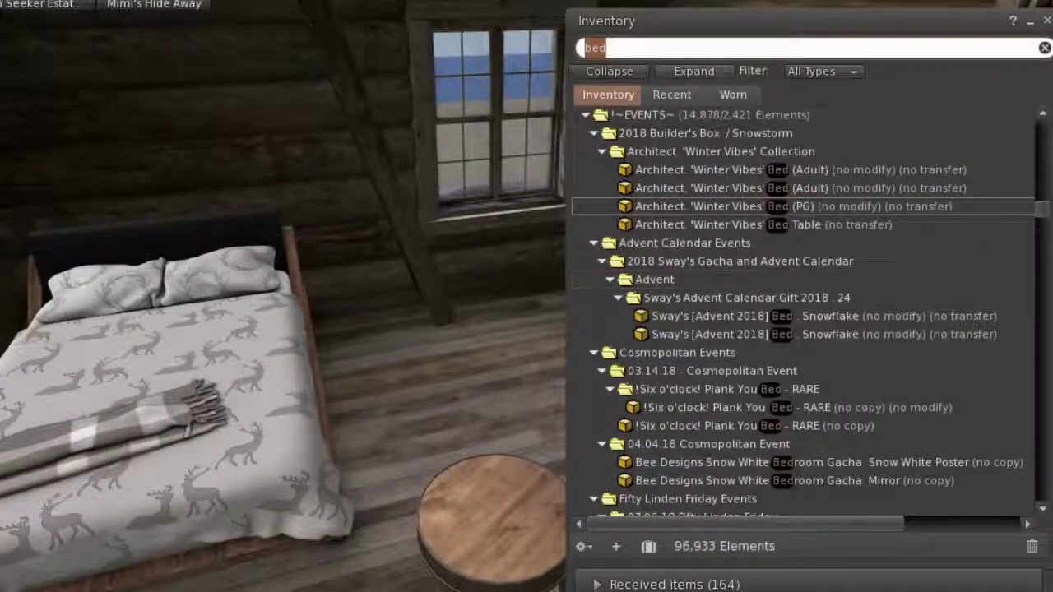
type("kitchen")
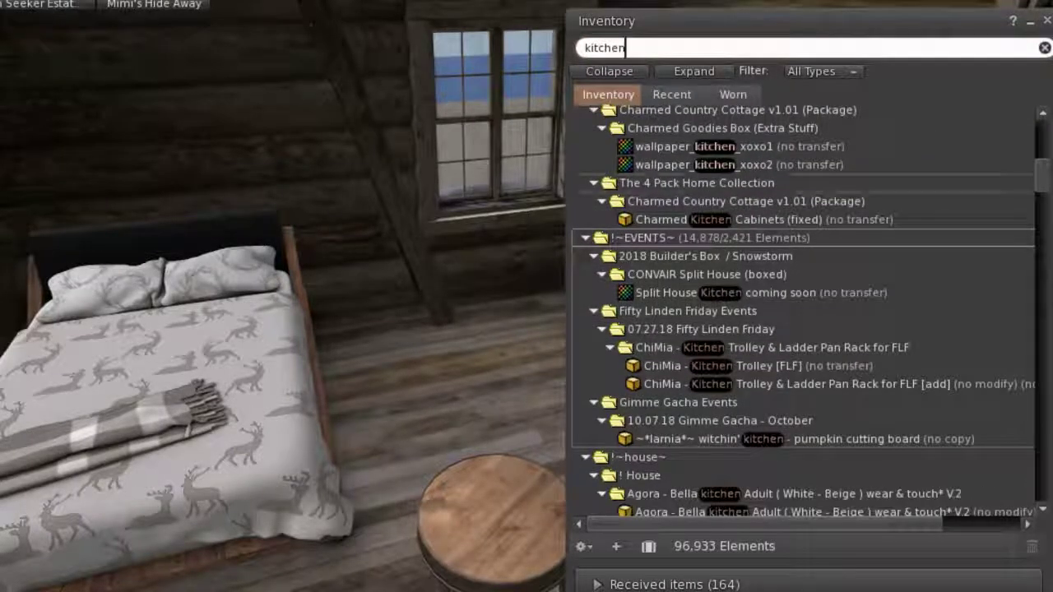
scroll(804, 312, "down", 7)
scroll(804, 312, "down", 4)
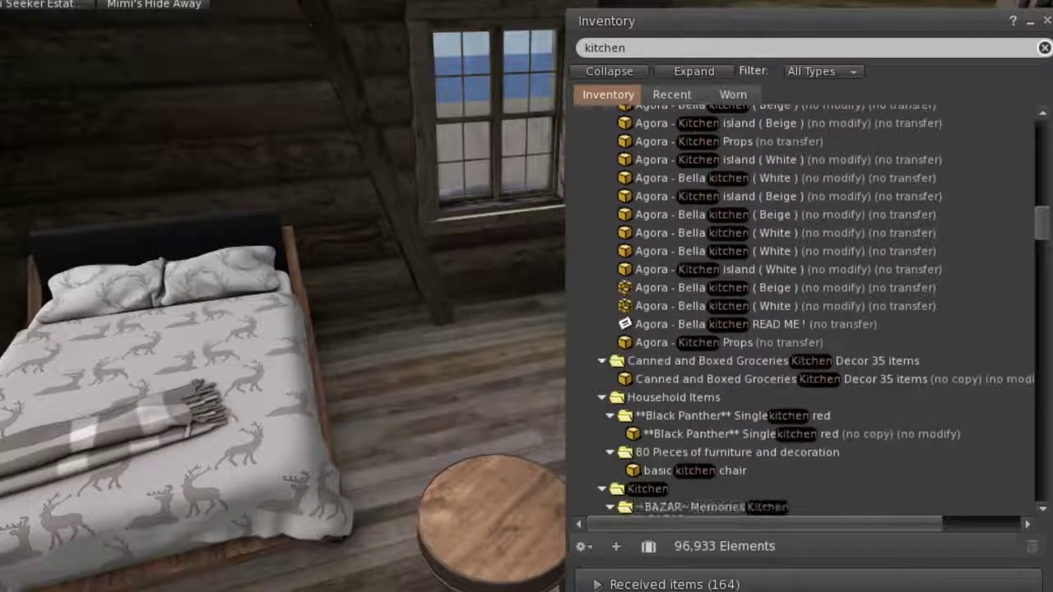
scroll(804, 312, "up", 1)
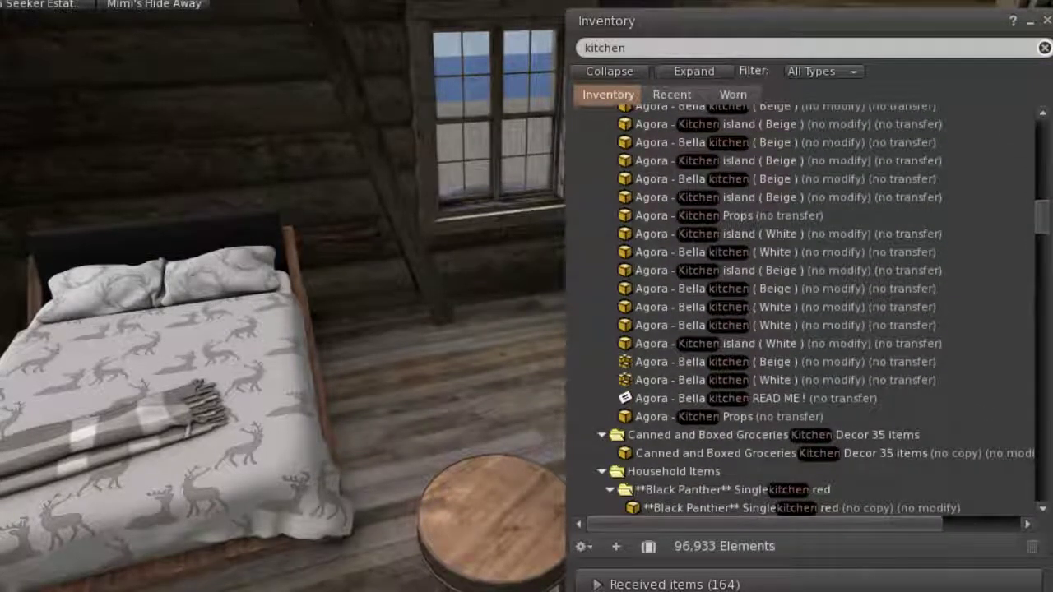
left_click_drag(699, 20, 795, 21)
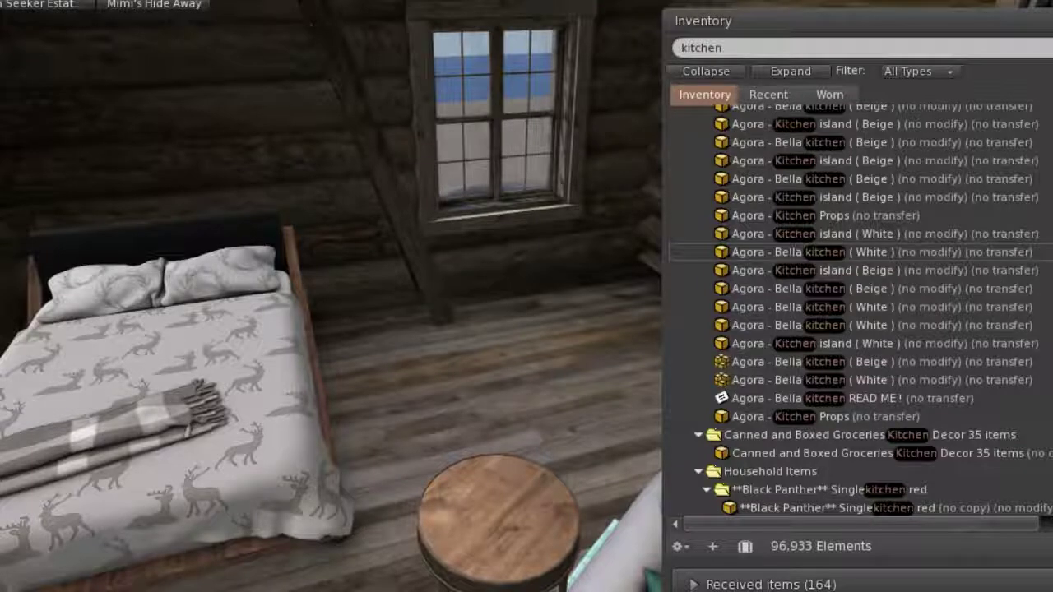
scroll(823, 304, "up", 1)
scroll(822, 313, "up", 2)
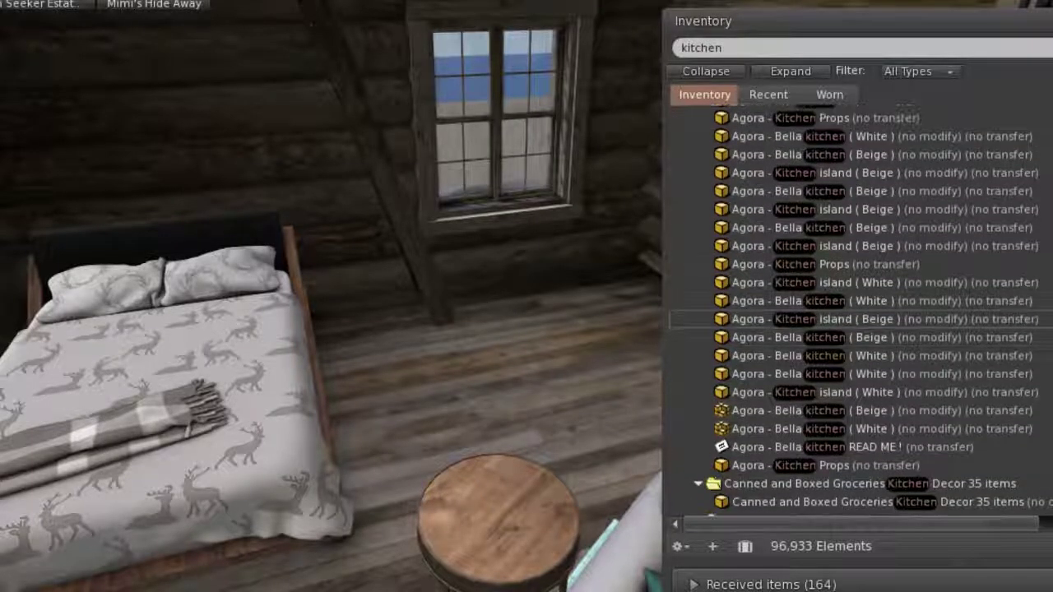
Try the white Agora Bella kitchen on the floor beside the bed, rotated to X 270 and Z 180 degrees
right_click(536, 411)
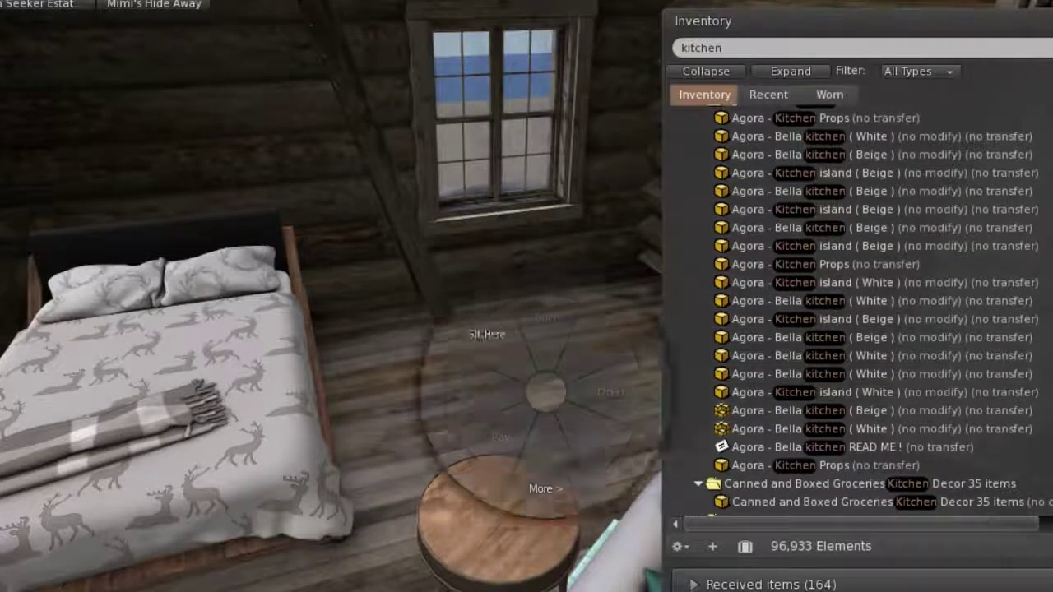
left_click(575, 423)
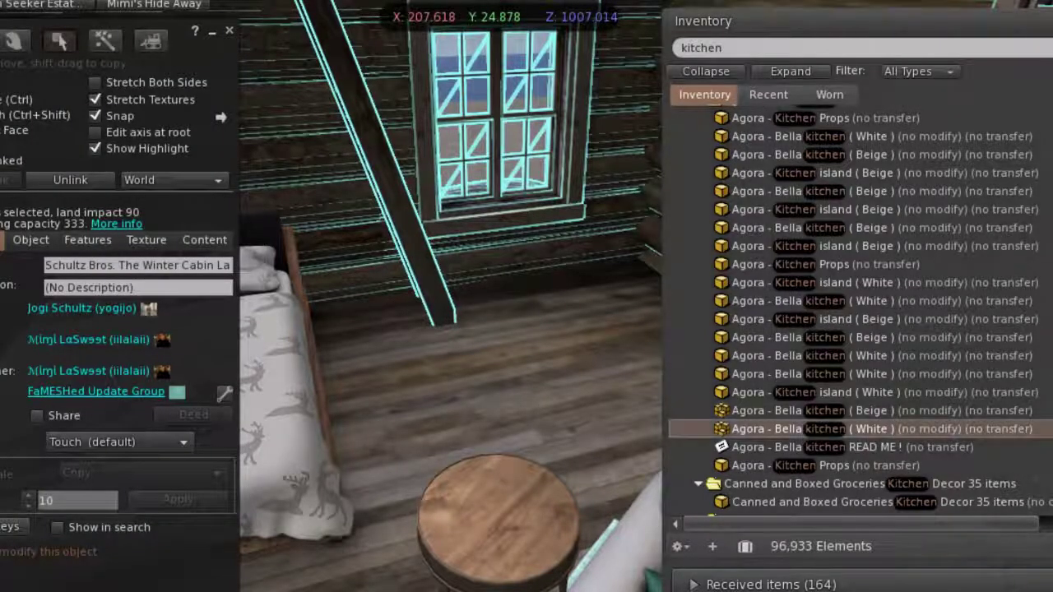
key("Escape")
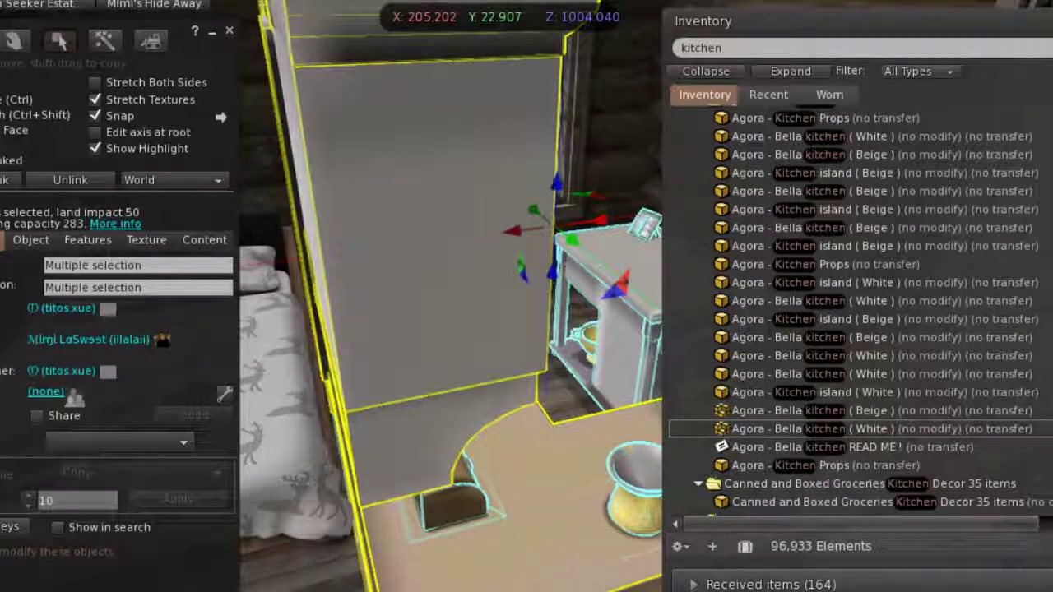
key("ctrl")
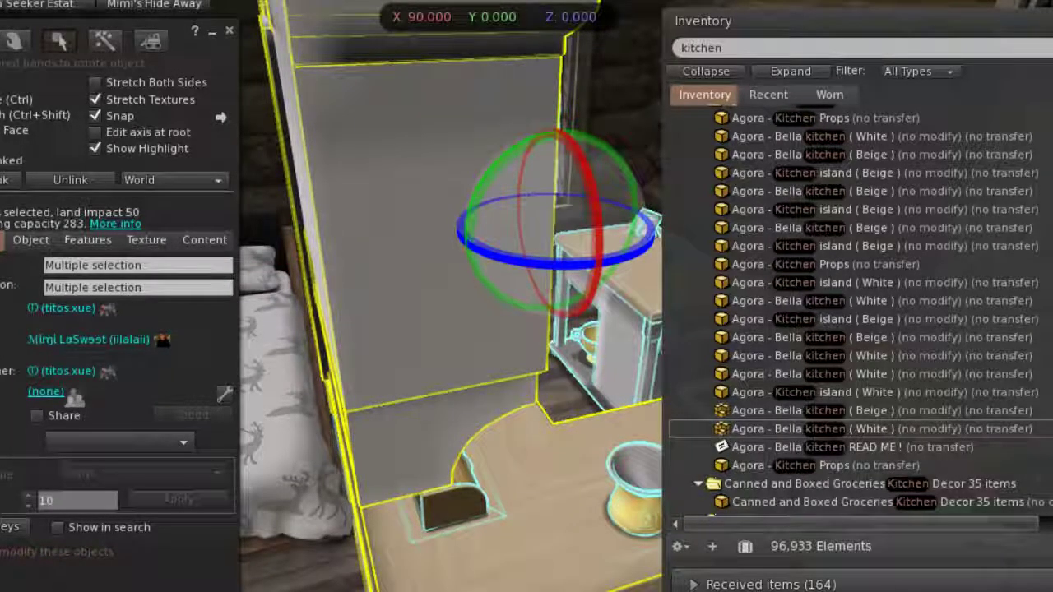
left_click_drag(526, 238, 616, 246)
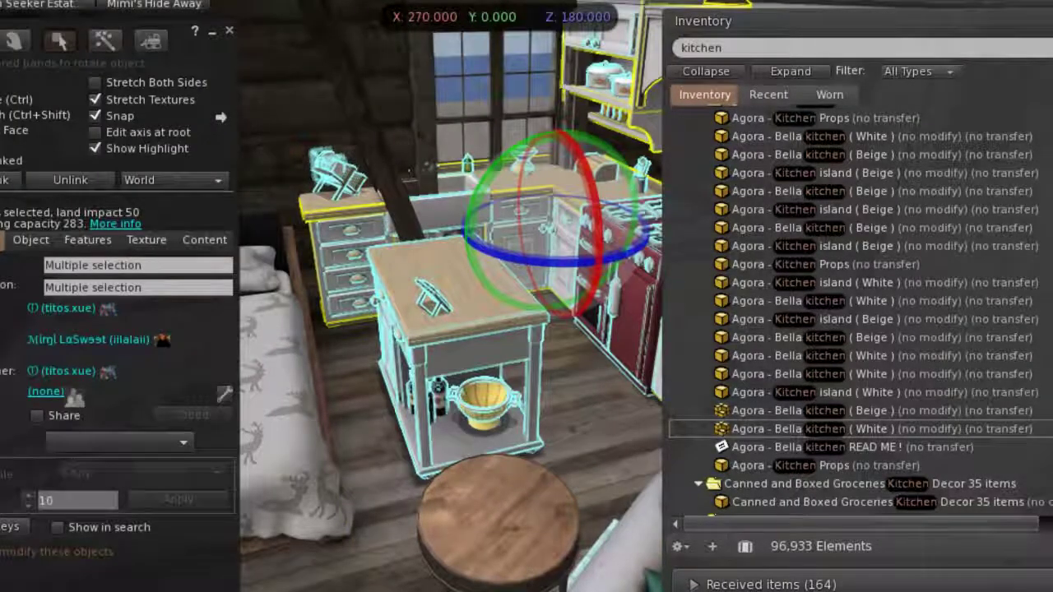
Check how the Agora kitchen fits in the room and take the whole set back into the inventory
key("ctrl+i")
scroll(526, 296, "up", 3)
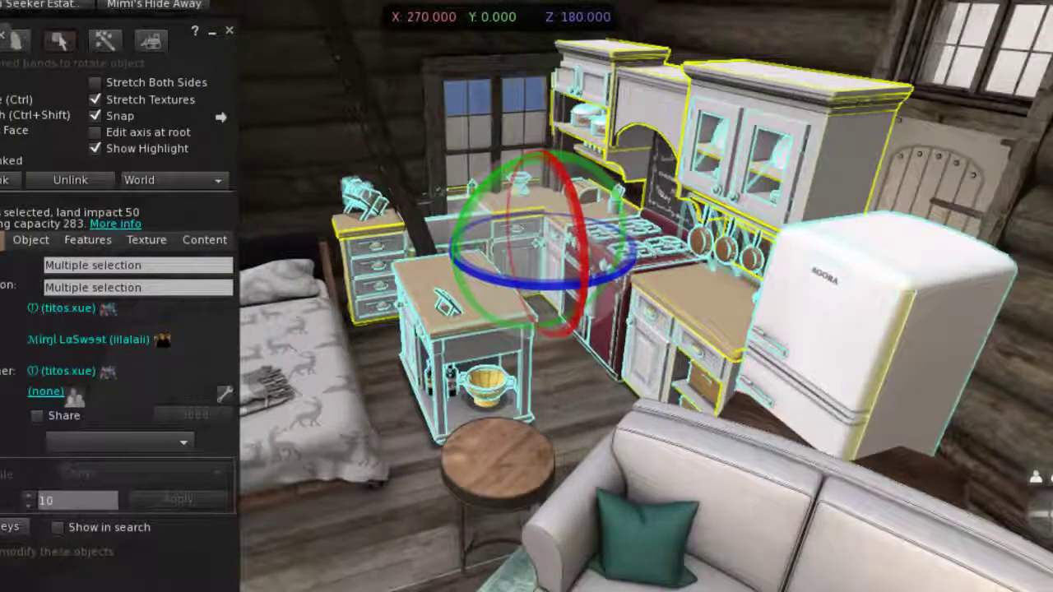
scroll(526, 296, "up", 2)
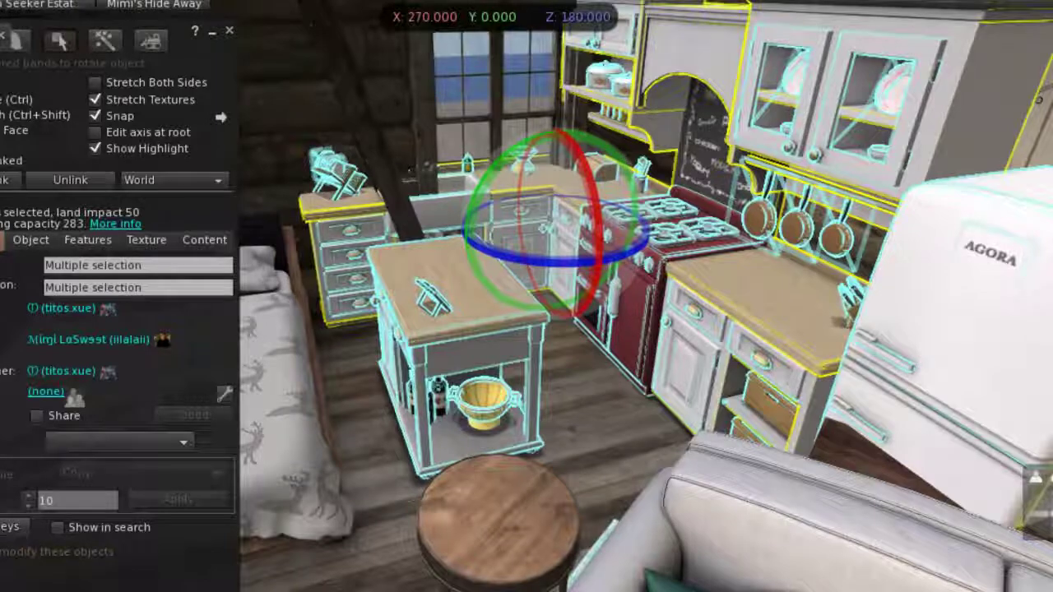
right_click(468, 301)
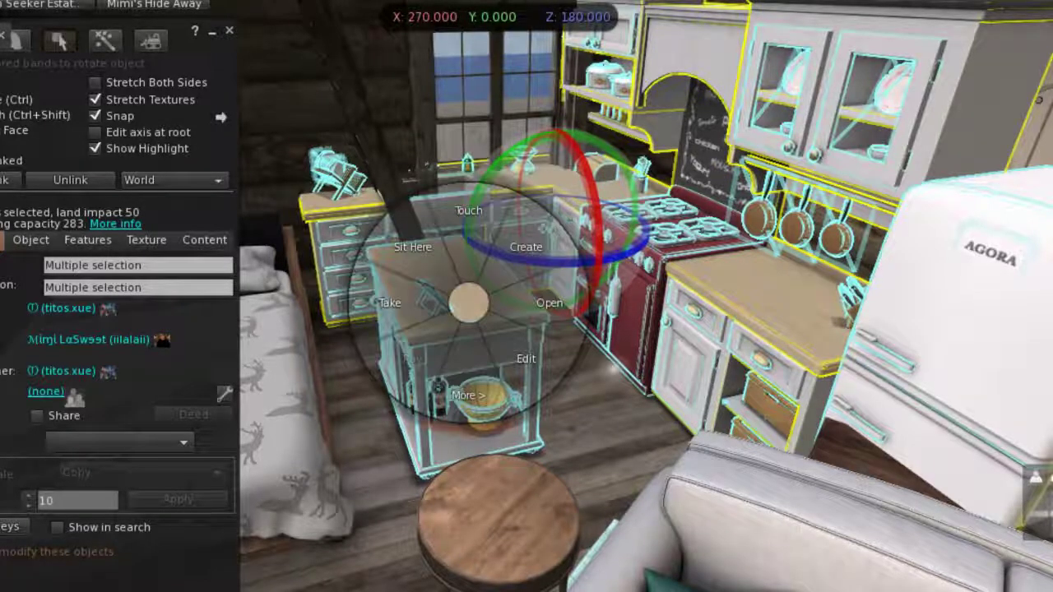
left_click(468, 301)
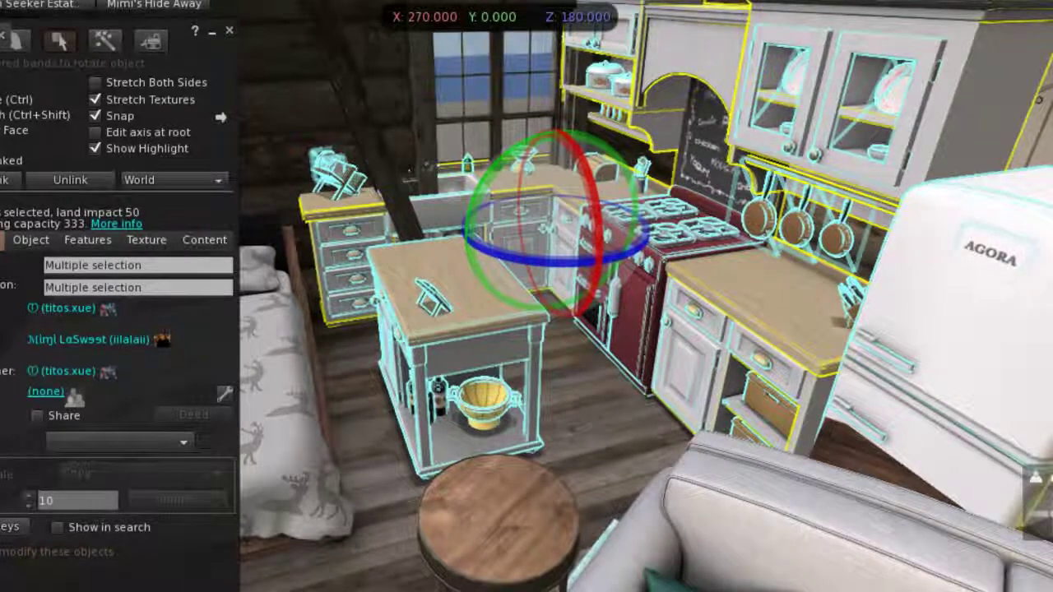
key("ctrl+b")
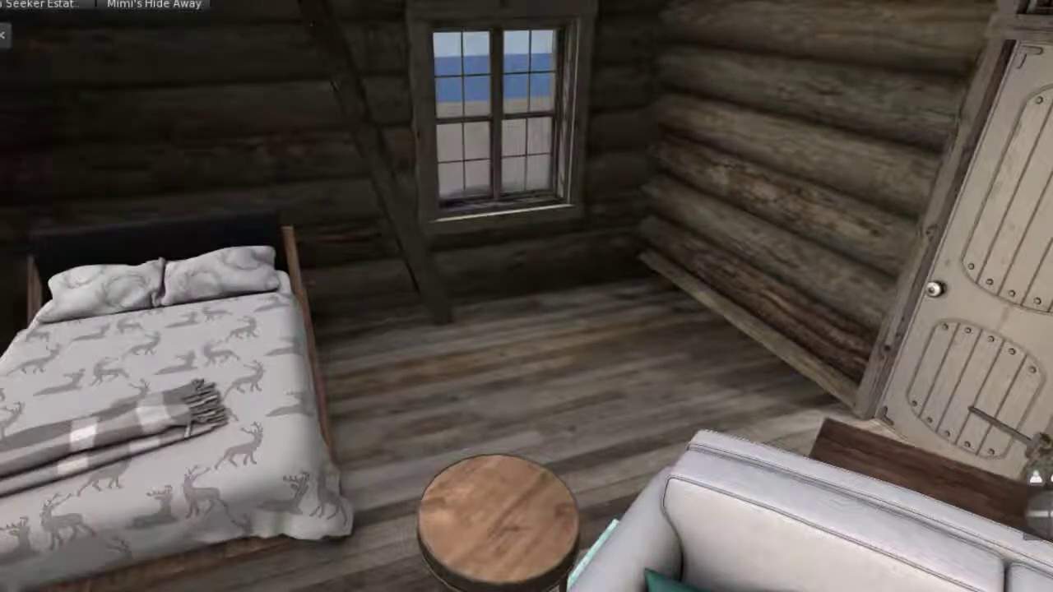
Browse the remaining kitchen items in the inventory down to the Laurel Cottage Kitchen sets and inspect the floor by the window
key("ctrl+i")
scroll(856, 329, "down", 5)
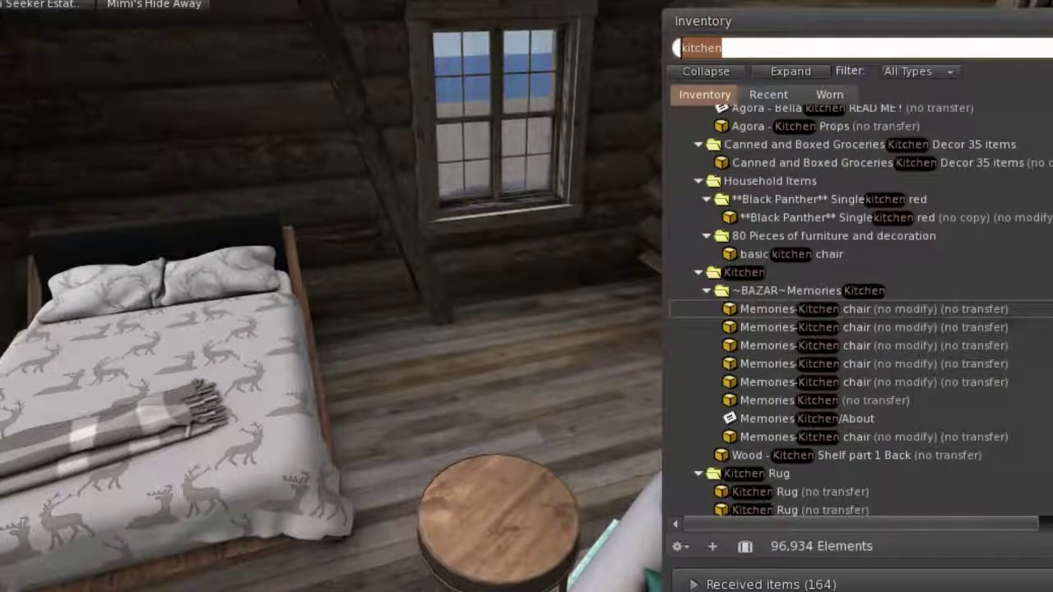
left_click(823, 308)
scroll(855, 329, "down", 10)
scroll(855, 329, "down", 10)
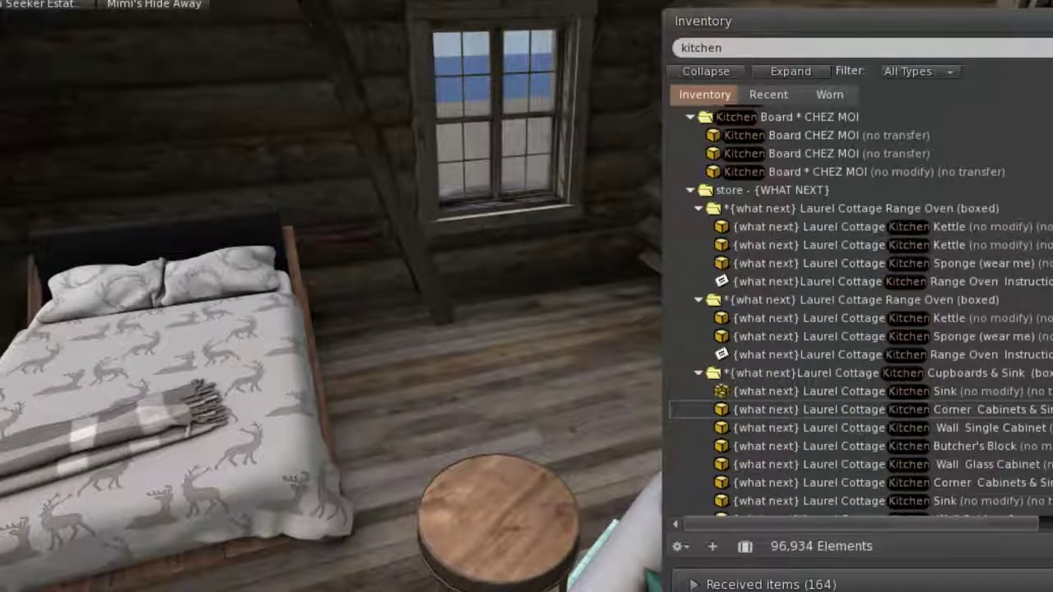
scroll(822, 403, "down", 2)
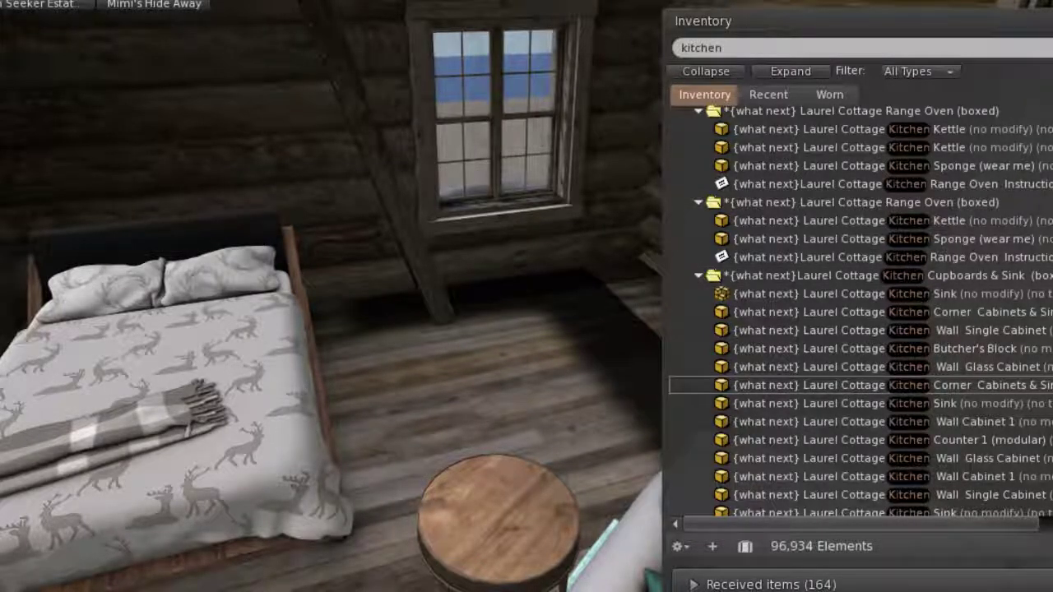
key("ctrl+i")
key("Up")
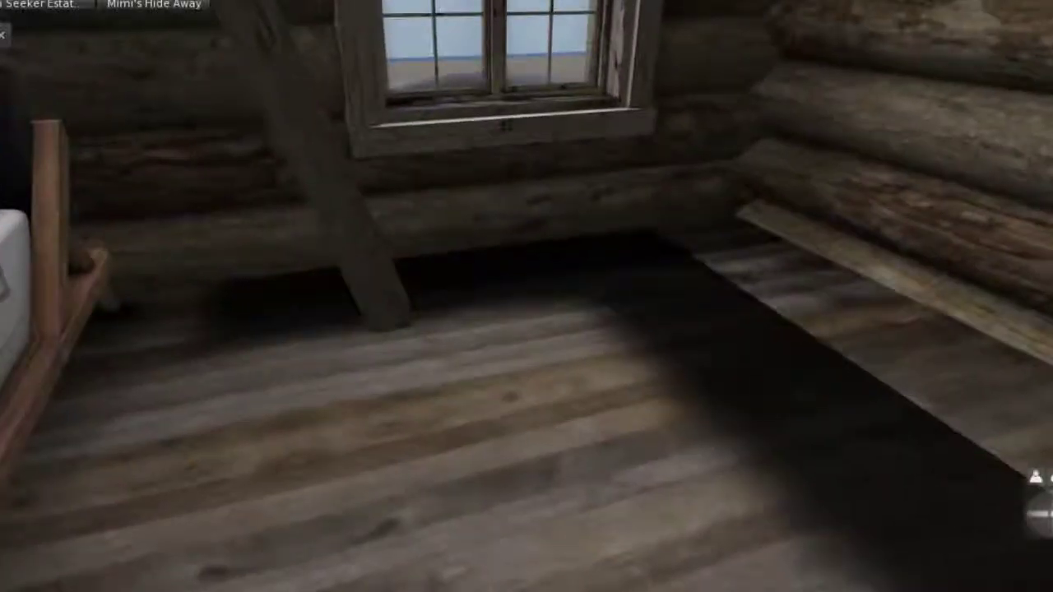
Try the blue Laurel Cottage corner cabinets closer to the door wall and remove them from the room
key("Down")
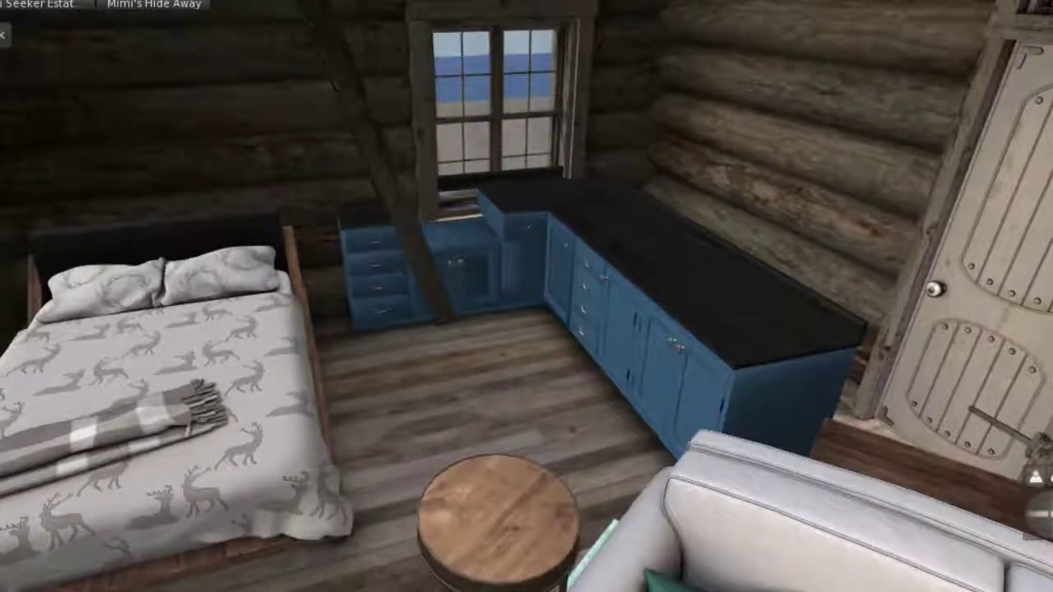
right_click(634, 340)
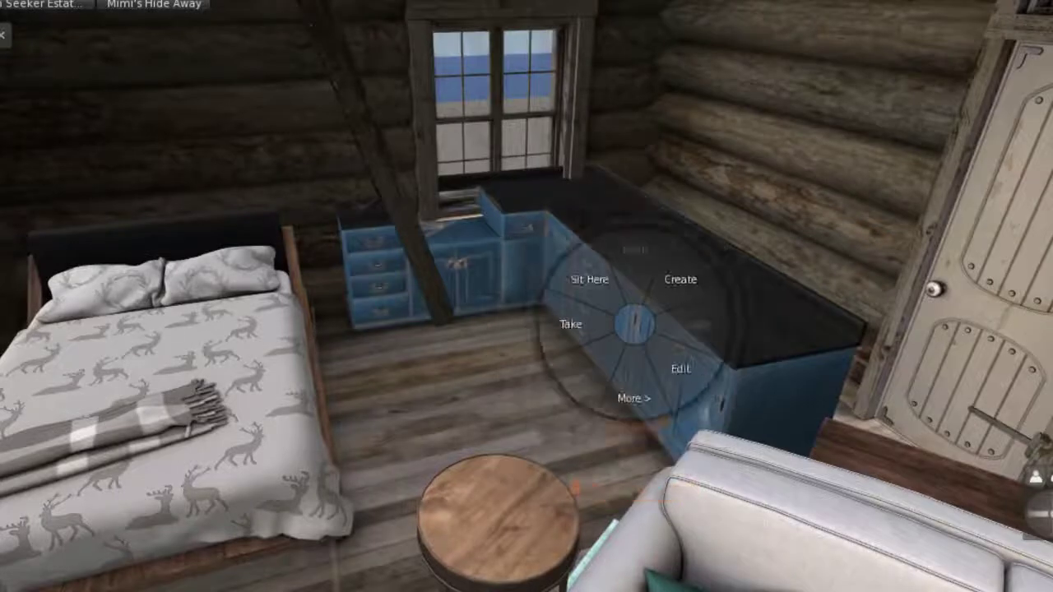
left_click(681, 370)
left_click_drag(477, 329, 575, 310)
right_click(620, 238)
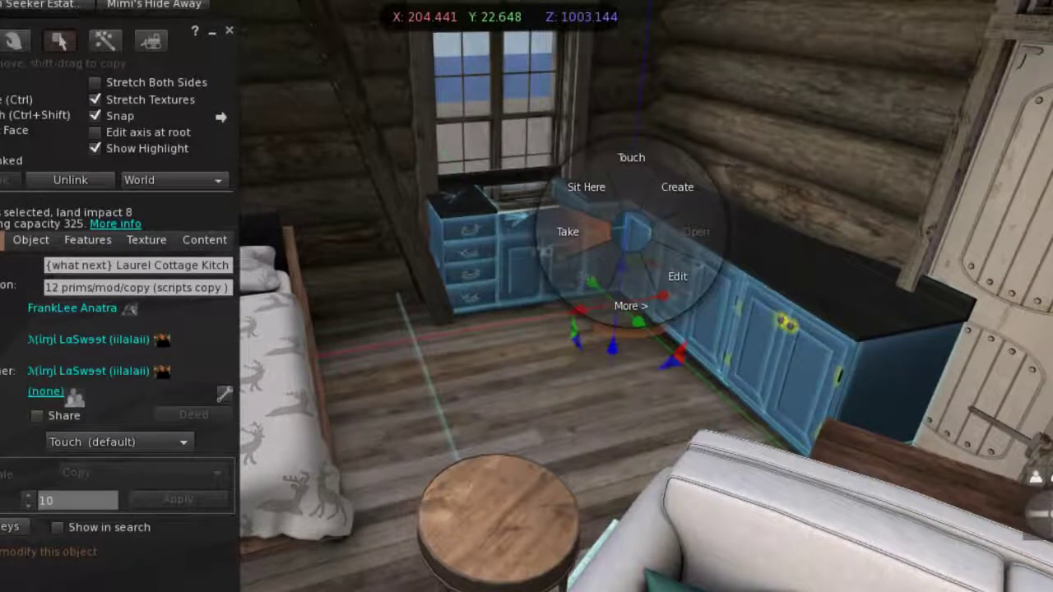
key("Escape")
key("Delete")
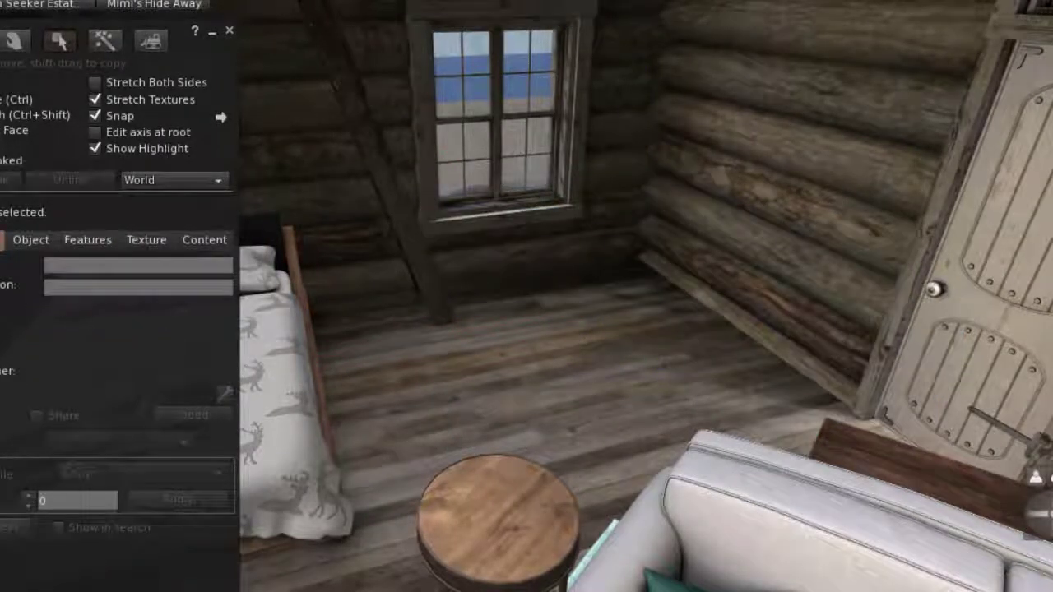
Place the white Laurel Cottage Kitchen Sink from the inventory on the floor near the window
key("ctrl+i")
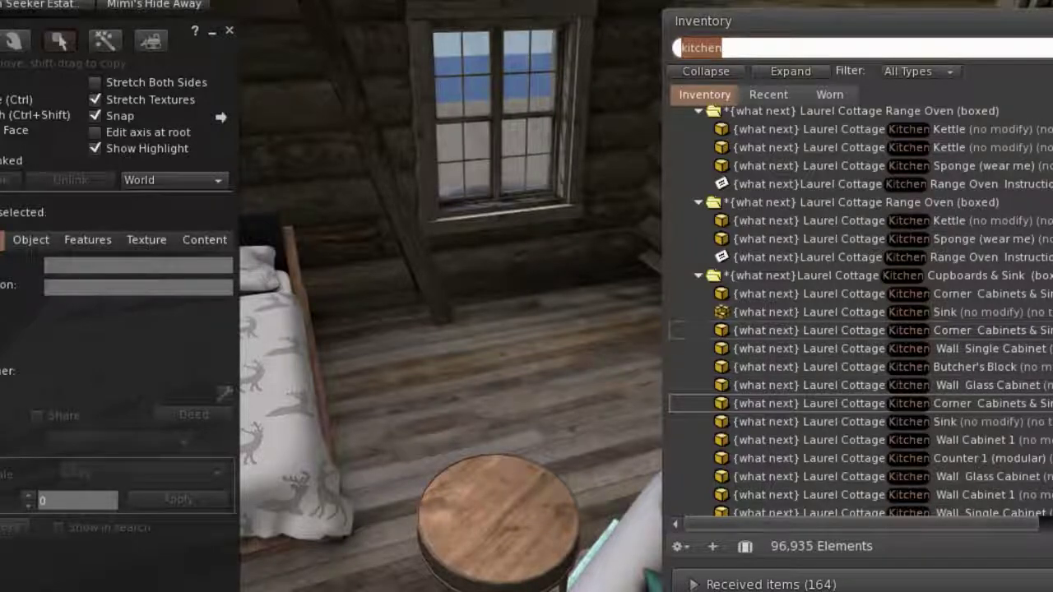
scroll(691, 393, "down", 2)
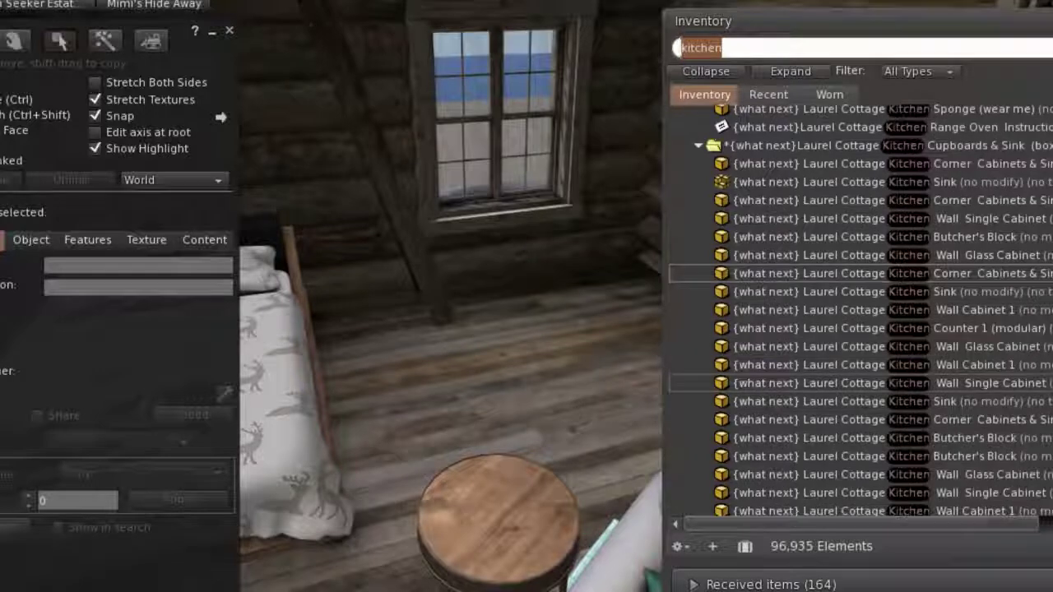
left_click_drag(822, 402, 485, 362)
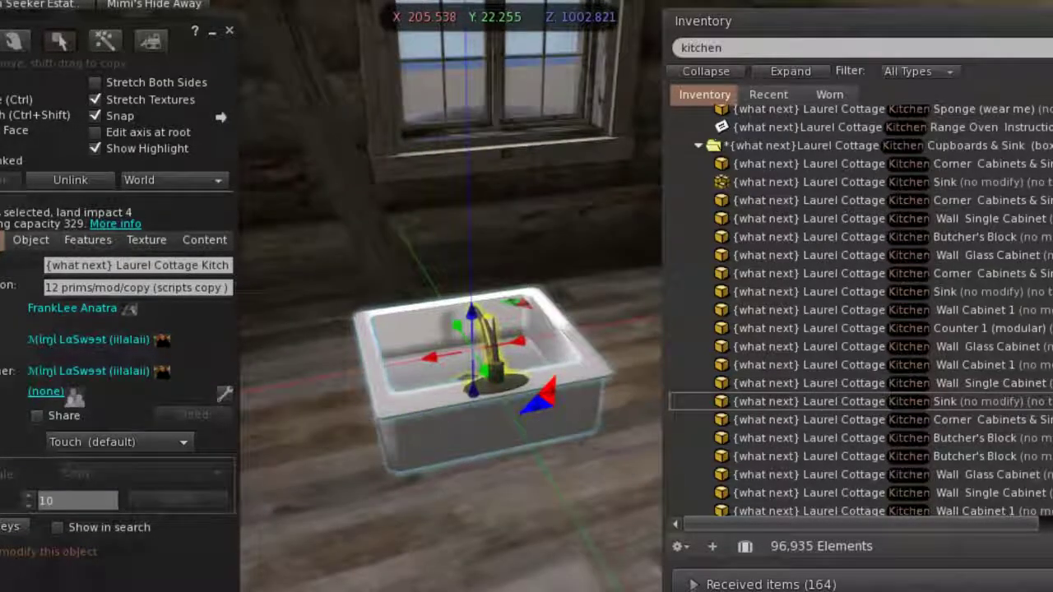
Place Laurel Cottage Kitchen Counter 1 (modular) and move it against the log wall beside the window, to X 203.323, Y 21.878
scroll(860, 311, "down", 3)
scroll(860, 444, "down", 3)
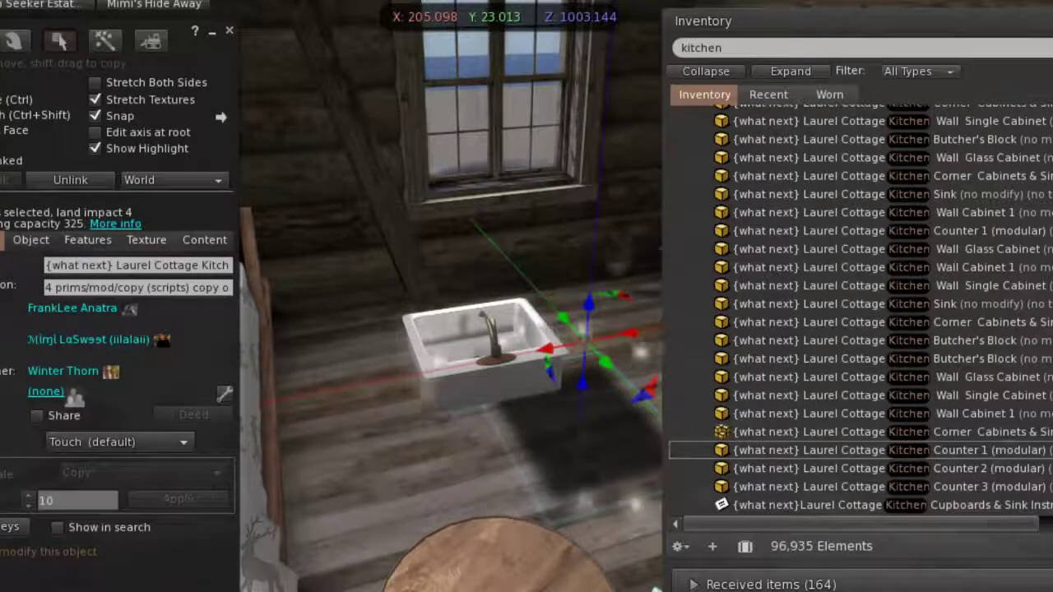
left_click(822, 450)
key("ctrl+i")
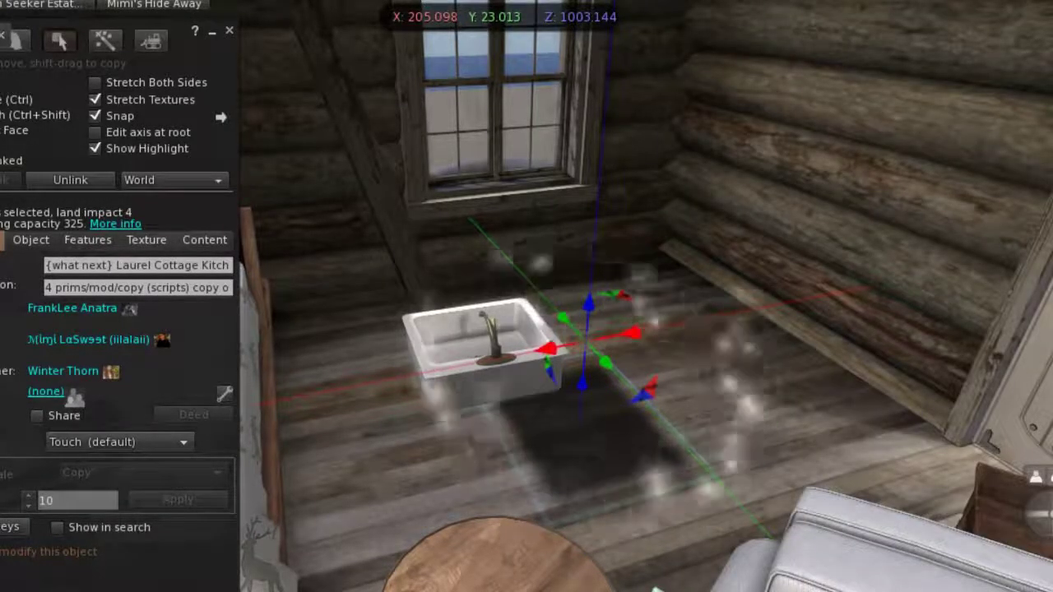
left_click_drag(629, 333, 877, 346)
key("ctrl")
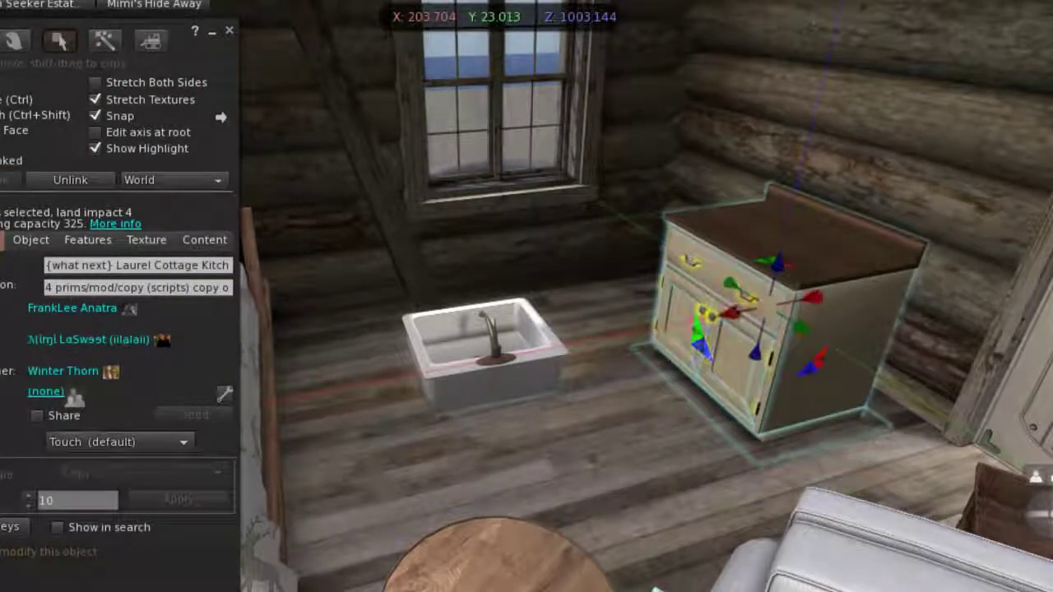
left_click_drag(736, 306, 676, 224)
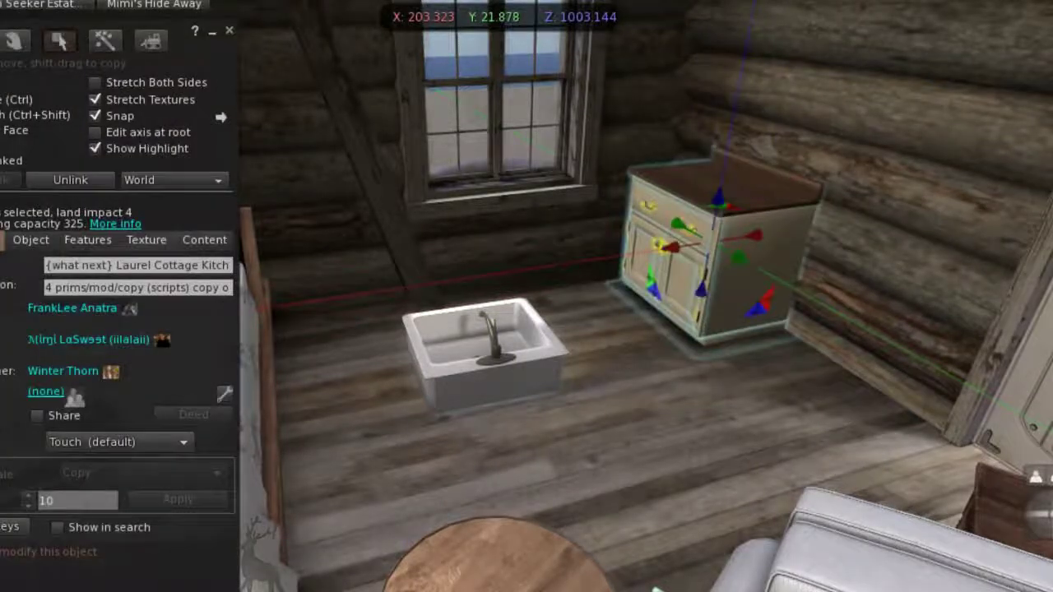
Rotate the white sink to Y 90 and Z 90 degrees so that it faces the same way as the counter
left_click(473, 337)
right_click(463, 312)
left_click(415, 427)
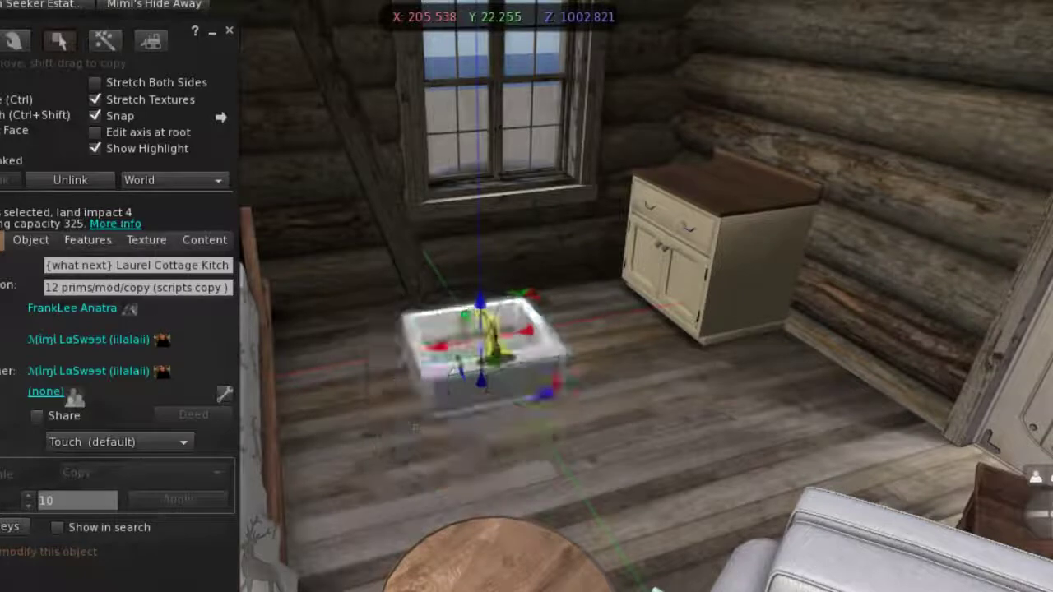
key("ctrl")
left_click_drag(567, 362, 646, 298)
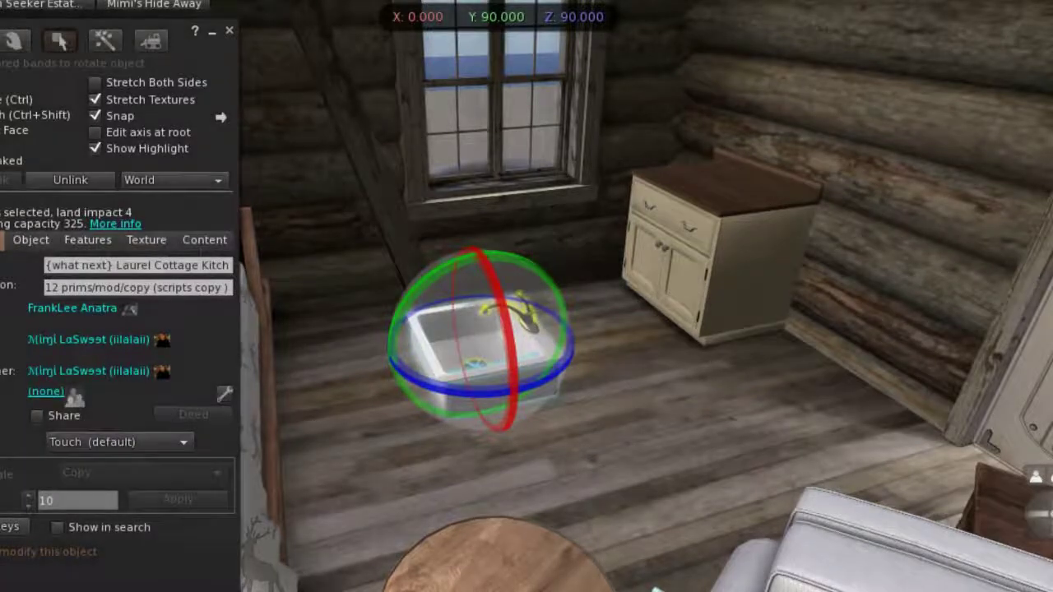
Move the sink onto the countertop and align it, to X 203.403, Y 22.011, Z 1003.989
left_click_drag(501, 333, 765, 328)
left_click_drag(751, 248, 780, 111)
left_click_drag(732, 164, 712, 167)
left_click_drag(782, 172, 760, 165)
left_click_drag(738, 105, 739, 98)
key("Escape")
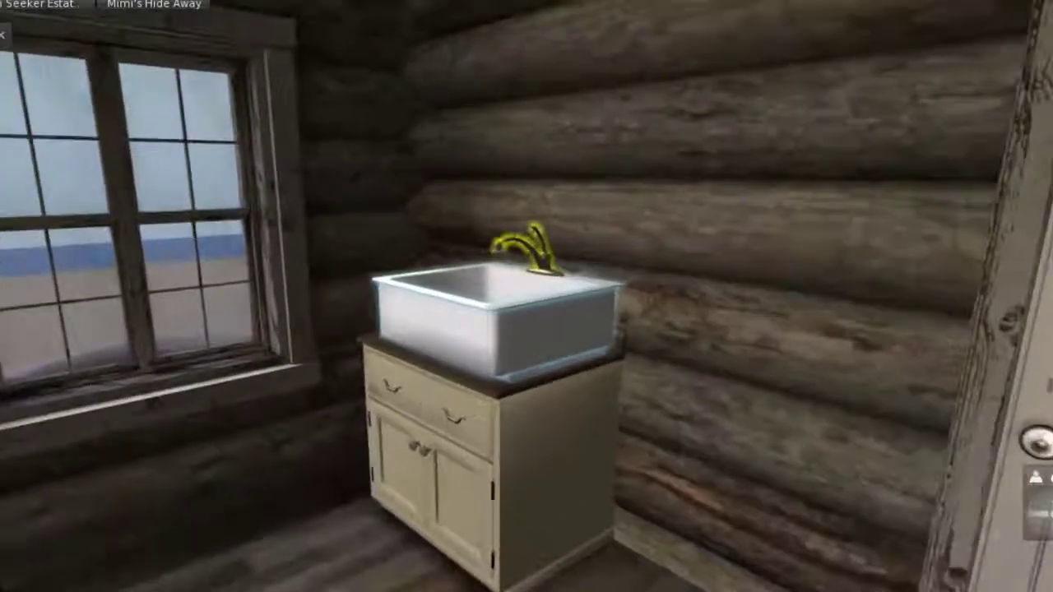
key("ctrl+3")
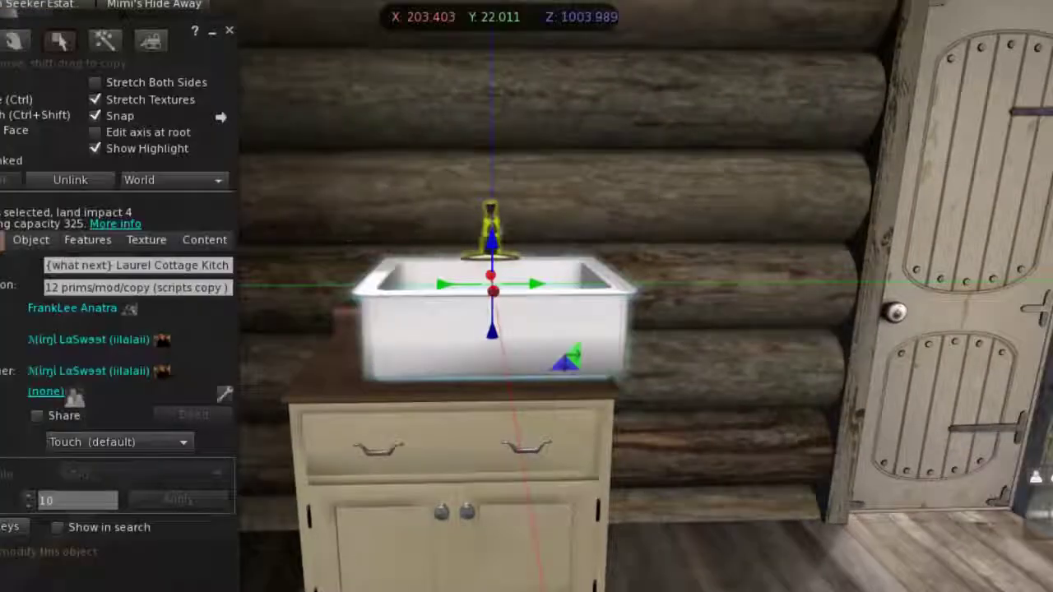
Slide the counter and its sink along the wall toward the window, with the sink at Y 21.441, Z 1003.976
left_click(460, 461)
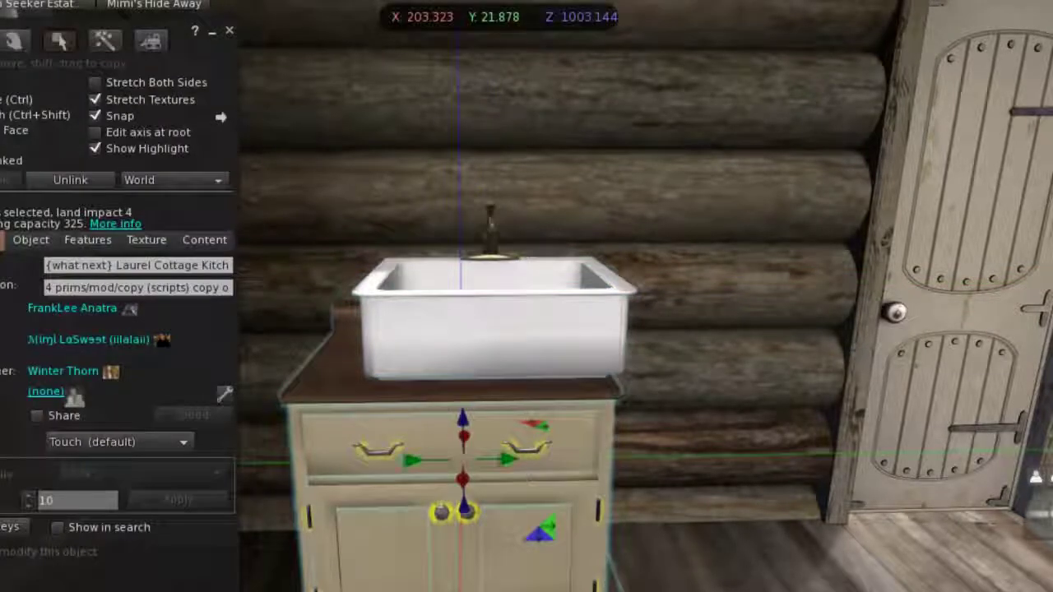
left_click_drag(502, 458, 386, 460)
left_click(493, 329)
left_click_drag(444, 284, 292, 285)
left_click_drag(358, 333, 358, 334)
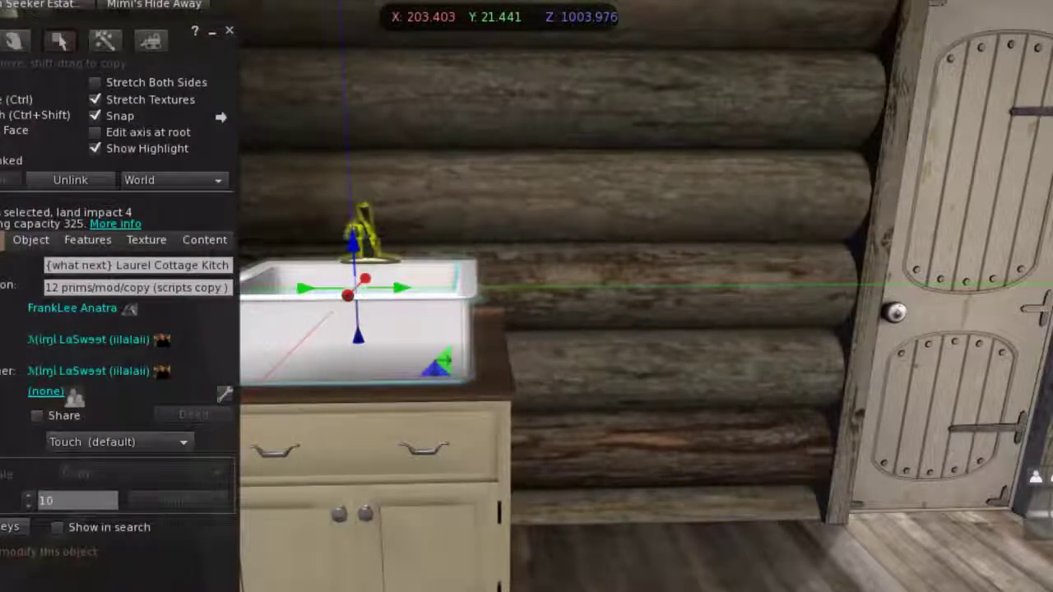
left_click(228, 31)
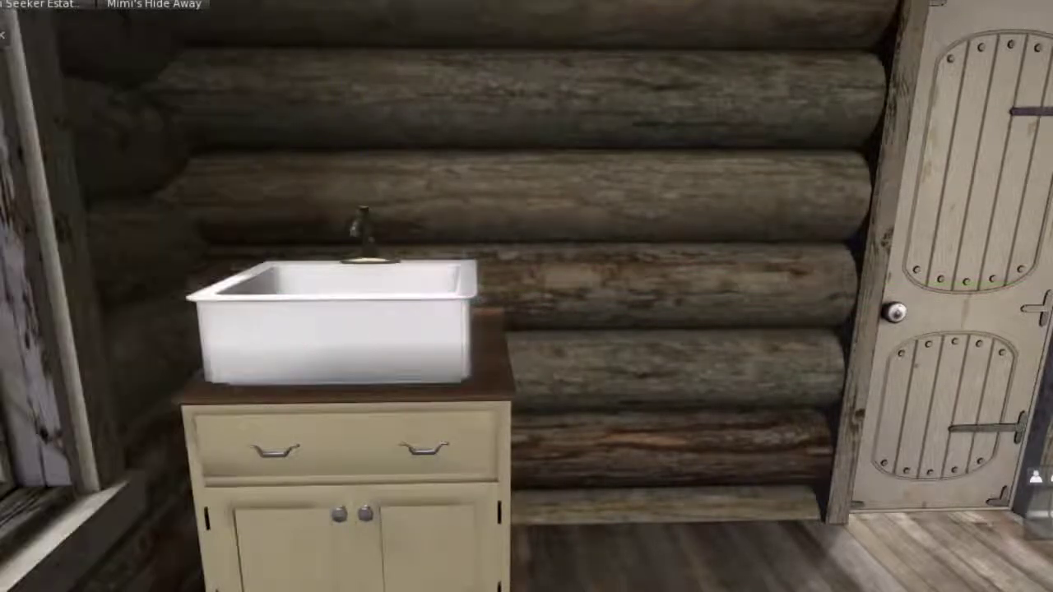
Look through the Laurel Cottage kitchen items in the inventory, from the Range Oven folders to the Country Kitchen signs
key("ctrl+i")
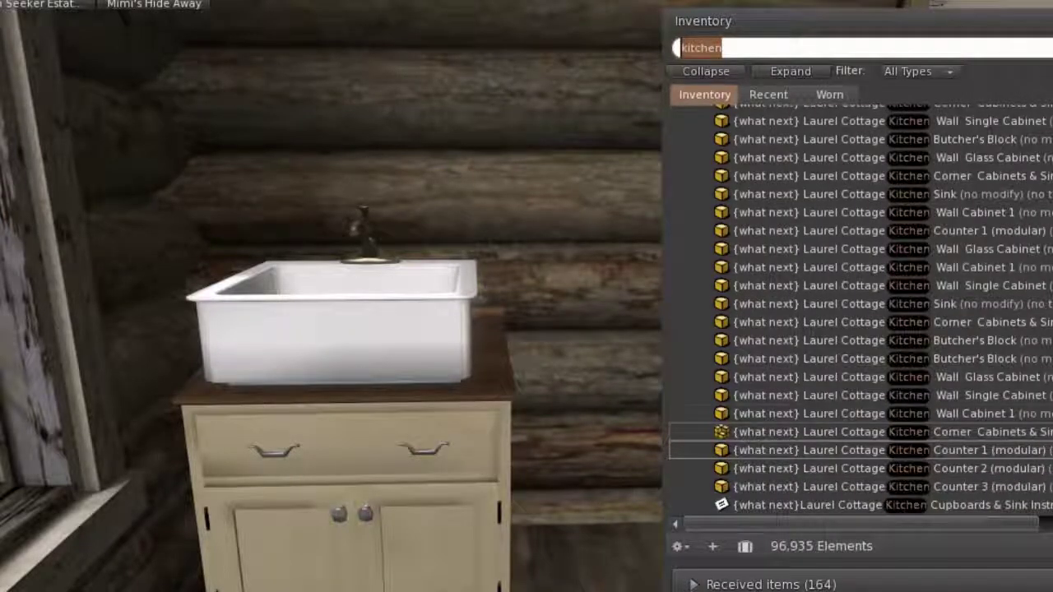
scroll(859, 312, "up", 6)
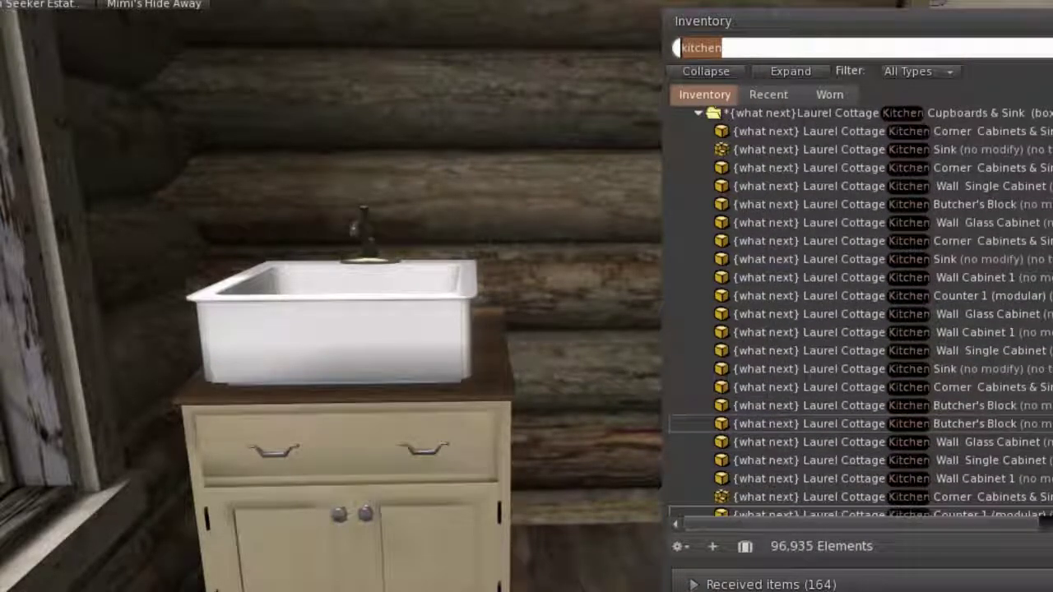
scroll(859, 313, "up", 2)
scroll(860, 313, "up", 4)
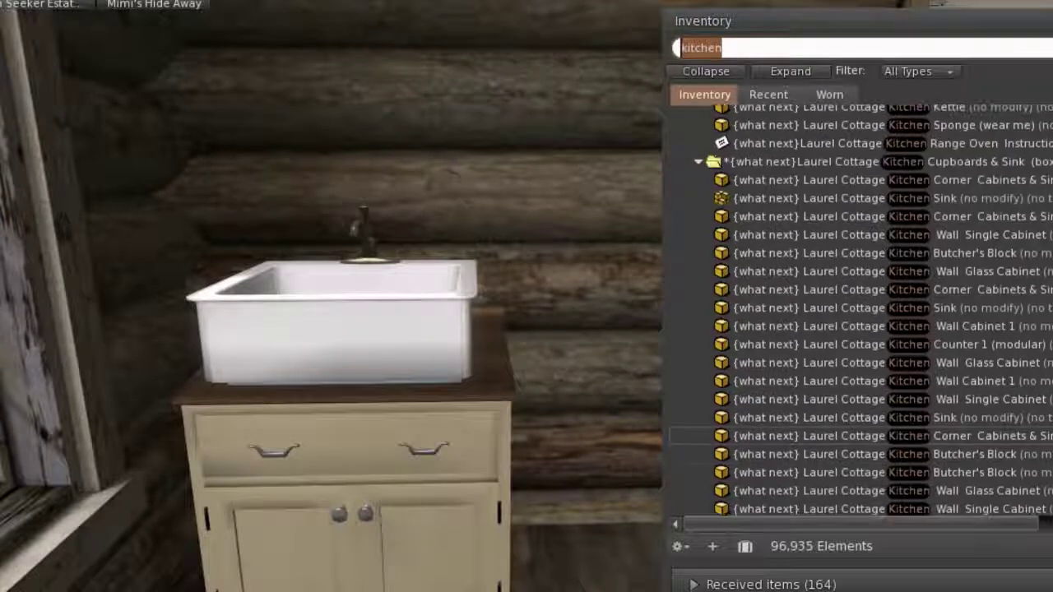
scroll(860, 313, "up", 5)
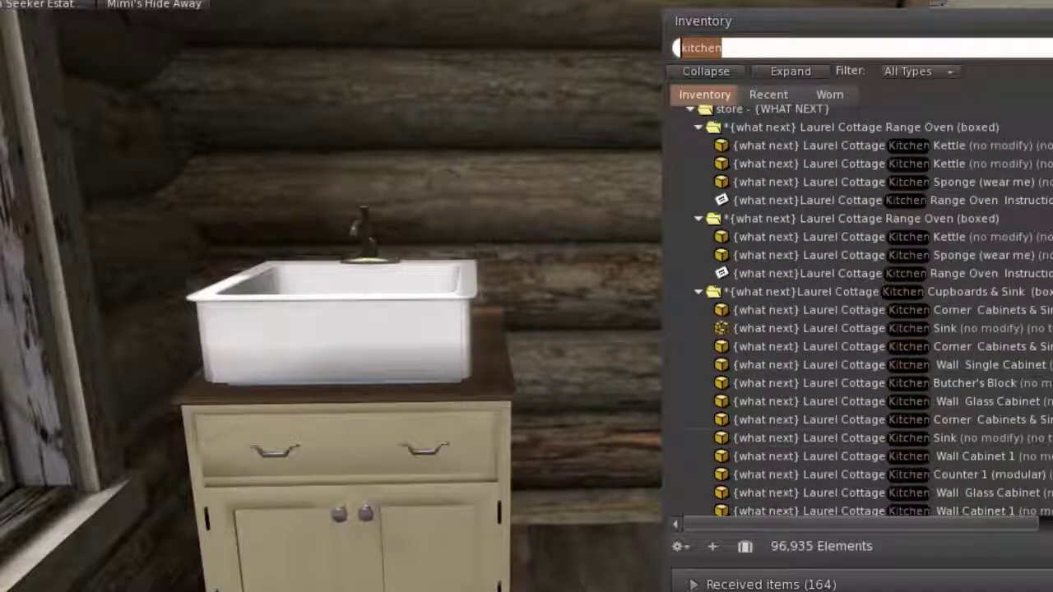
scroll(859, 313, "down", 10)
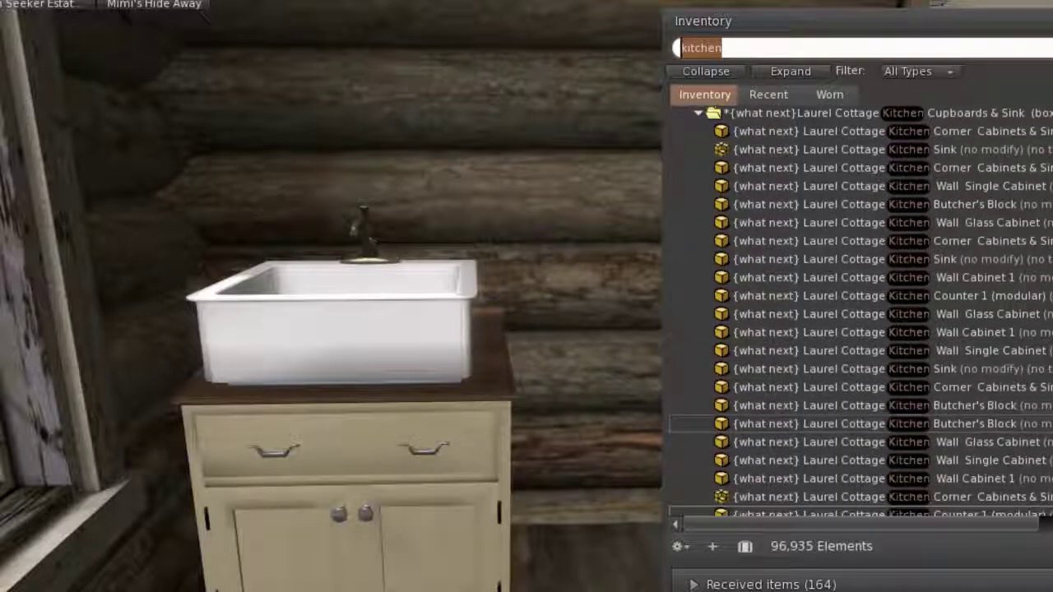
scroll(859, 313, "down", 3)
scroll(859, 313, "down", 8)
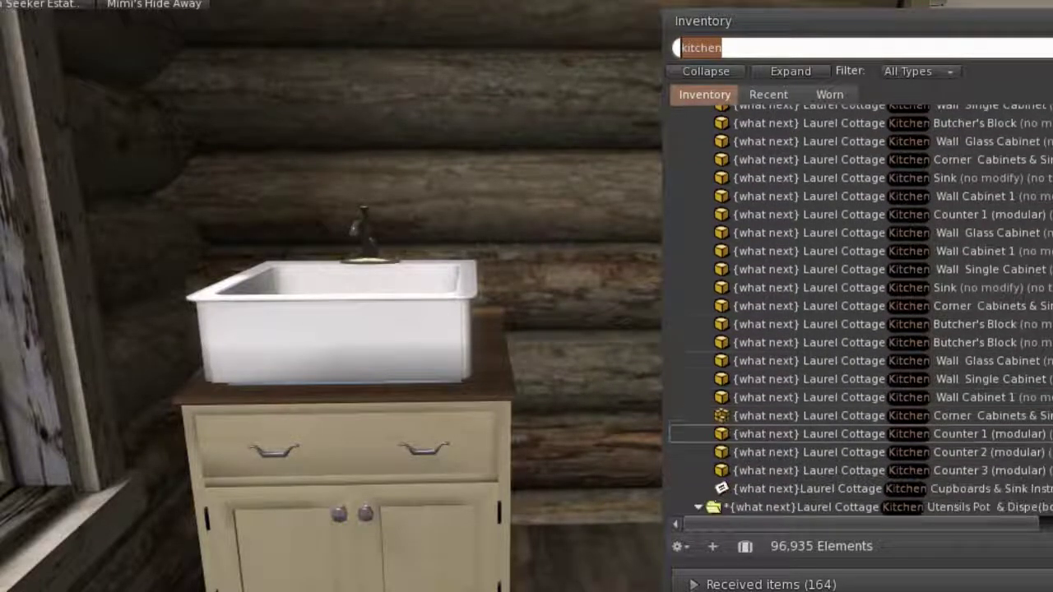
scroll(859, 312, "down", 6)
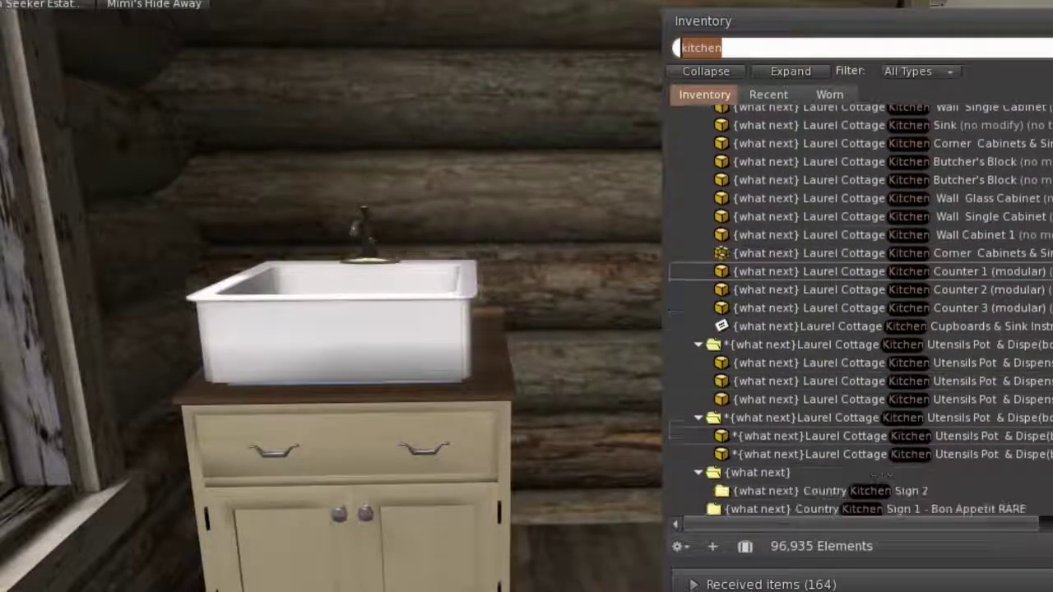
scroll(859, 313, "down", 7)
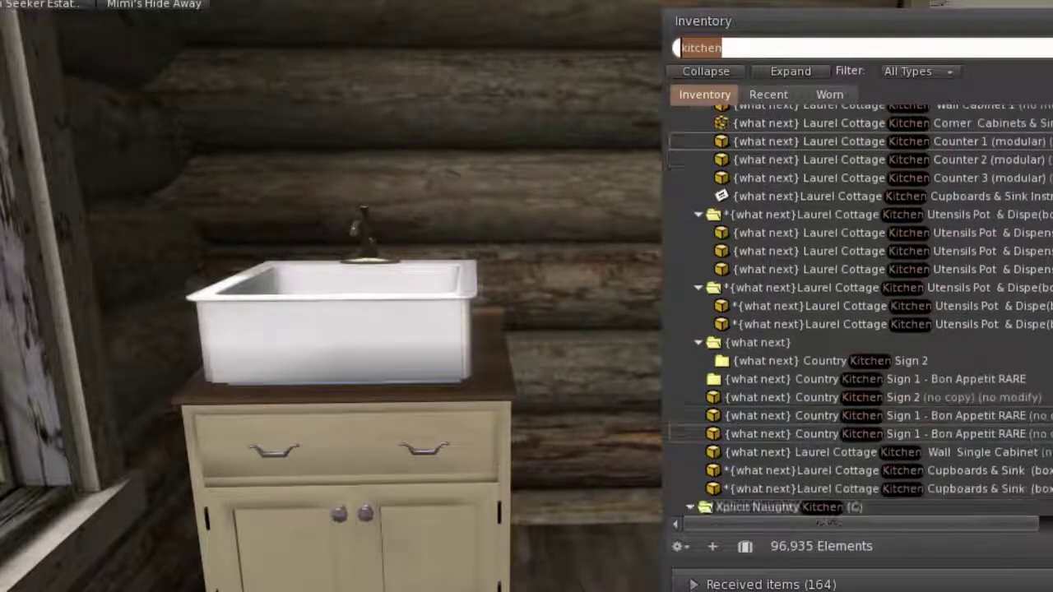
scroll(859, 313, "up", 9)
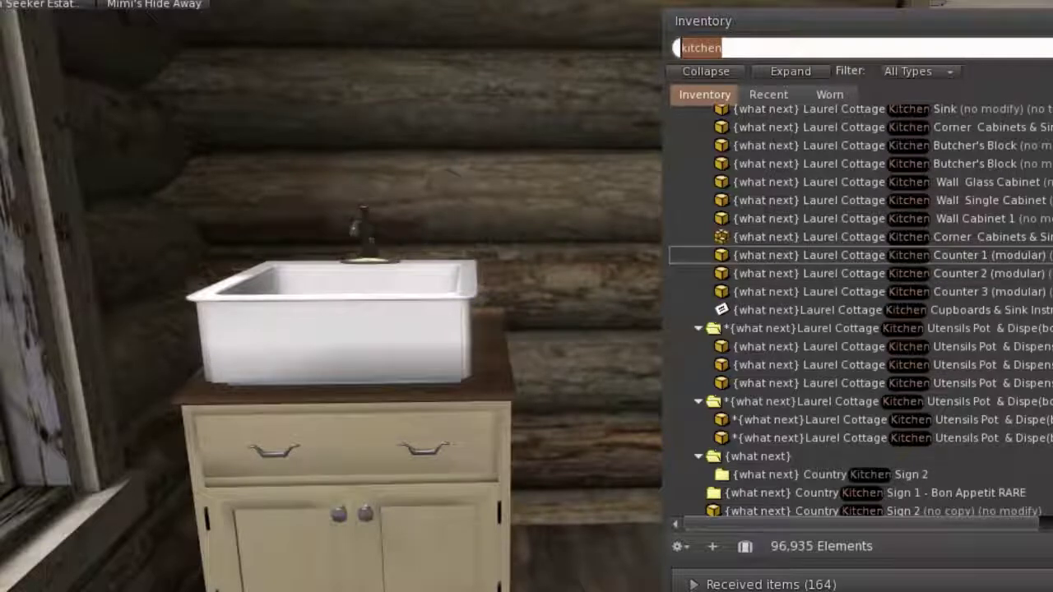
Examine the free wall beside the counter and go through the Cupboards & Sink folder again for matching pieces
key("Escape")
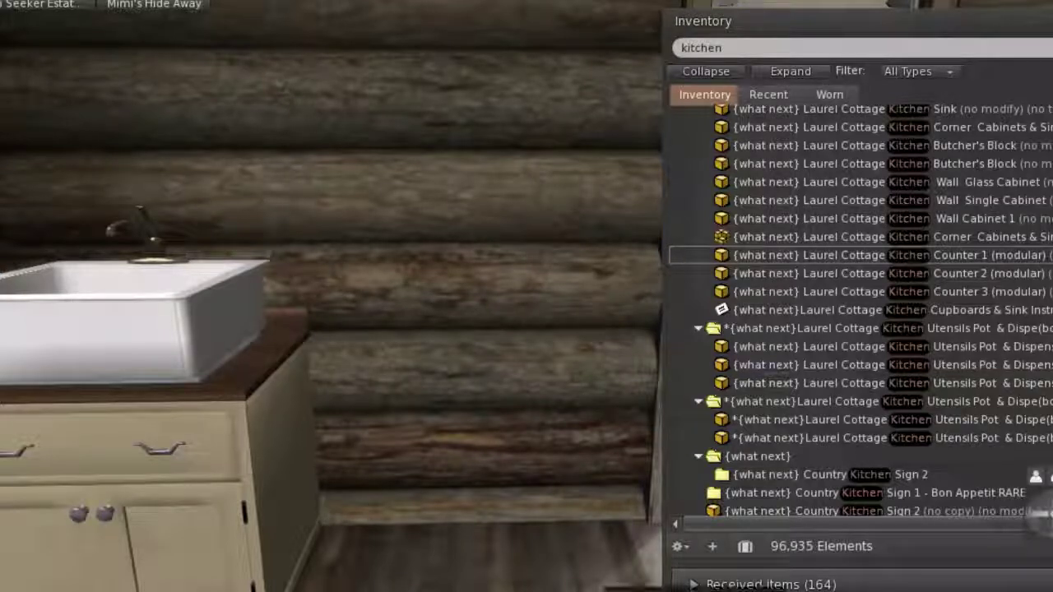
scroll(859, 312, "up", 2)
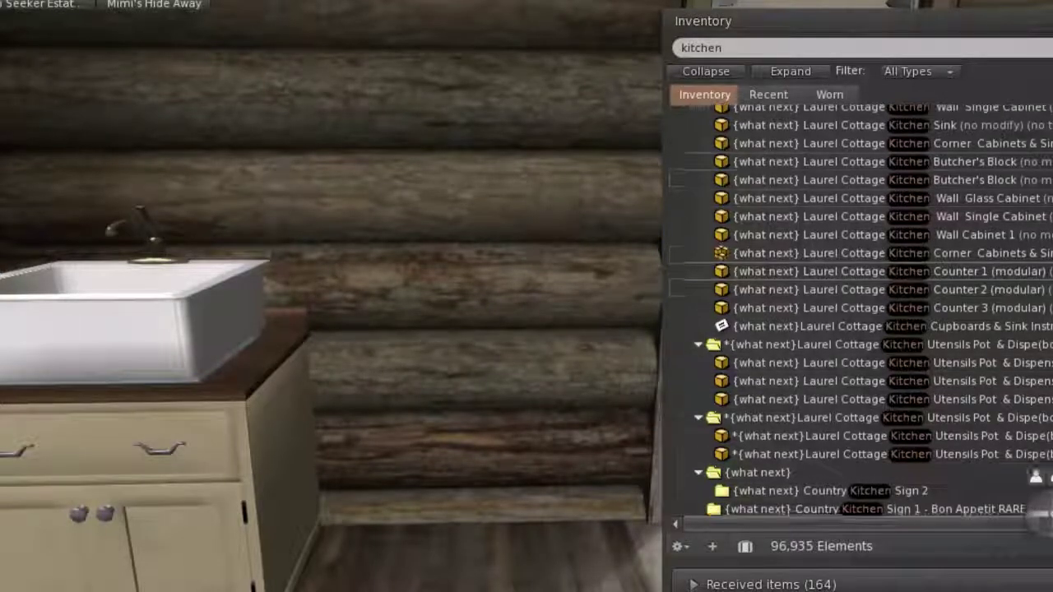
scroll(1034, 476, "up", 6)
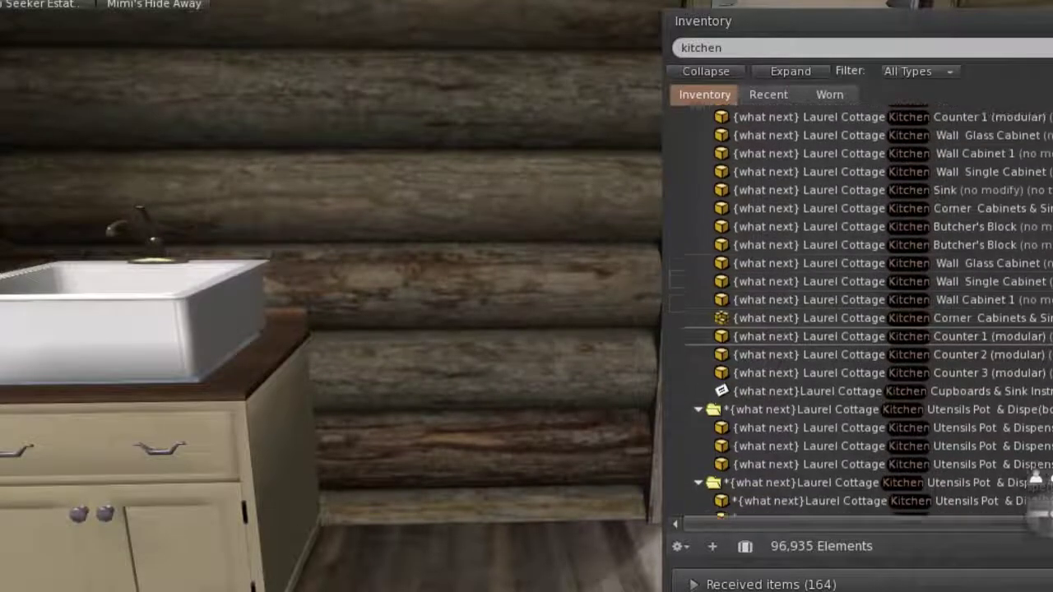
scroll(1034, 476, "up", 5)
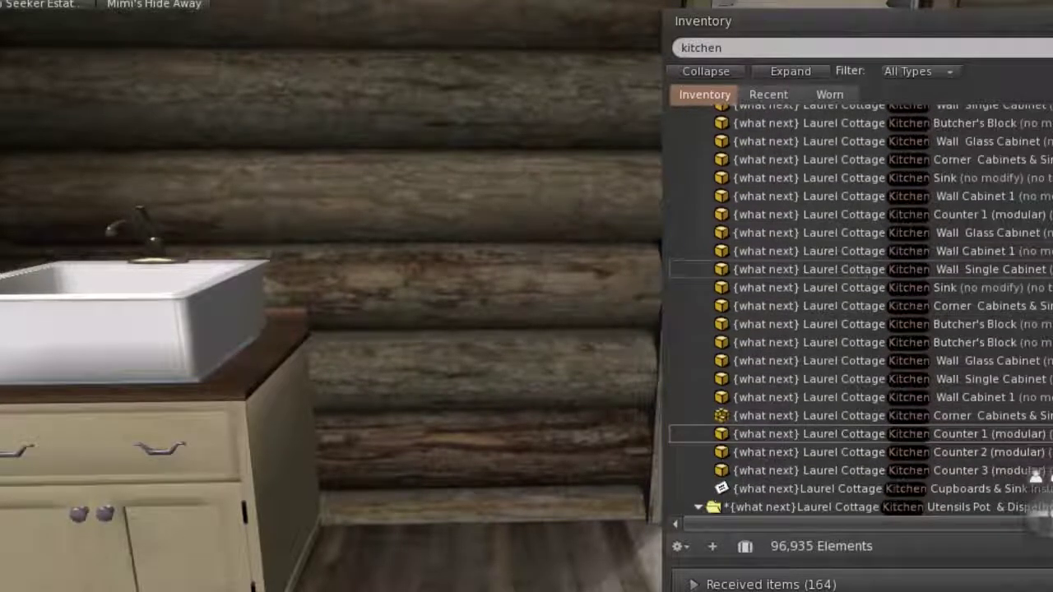
scroll(1034, 475, "up", 5)
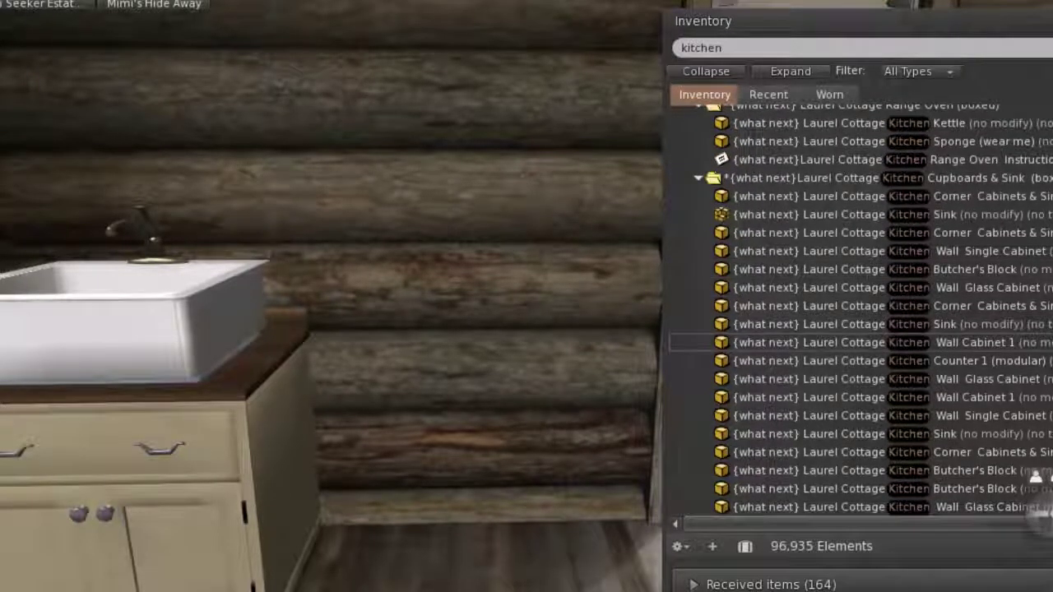
scroll(1034, 475, "down", 6)
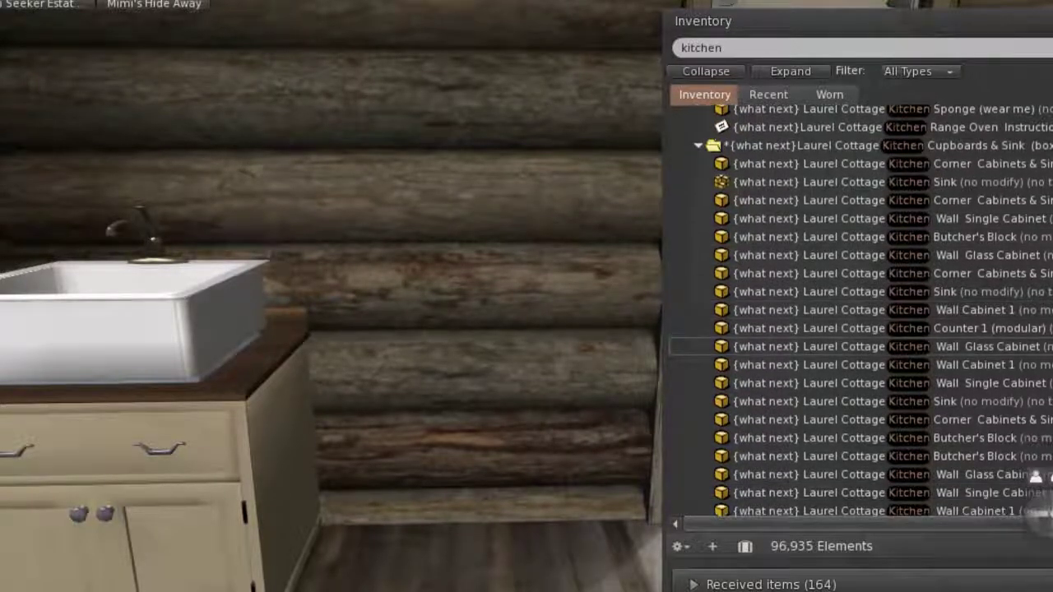
scroll(1035, 477, "down", 4)
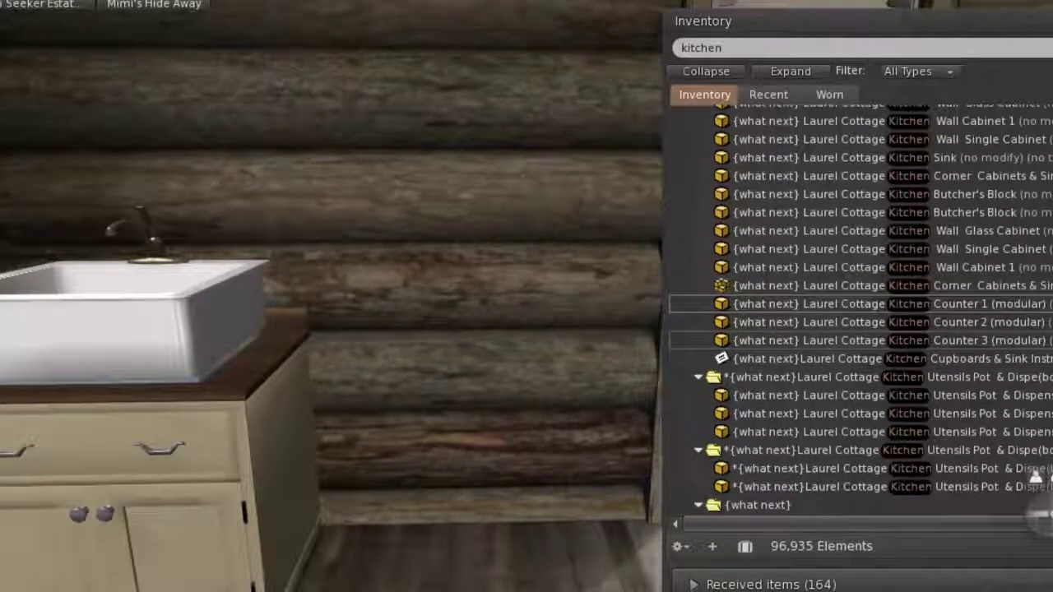
key("Escape")
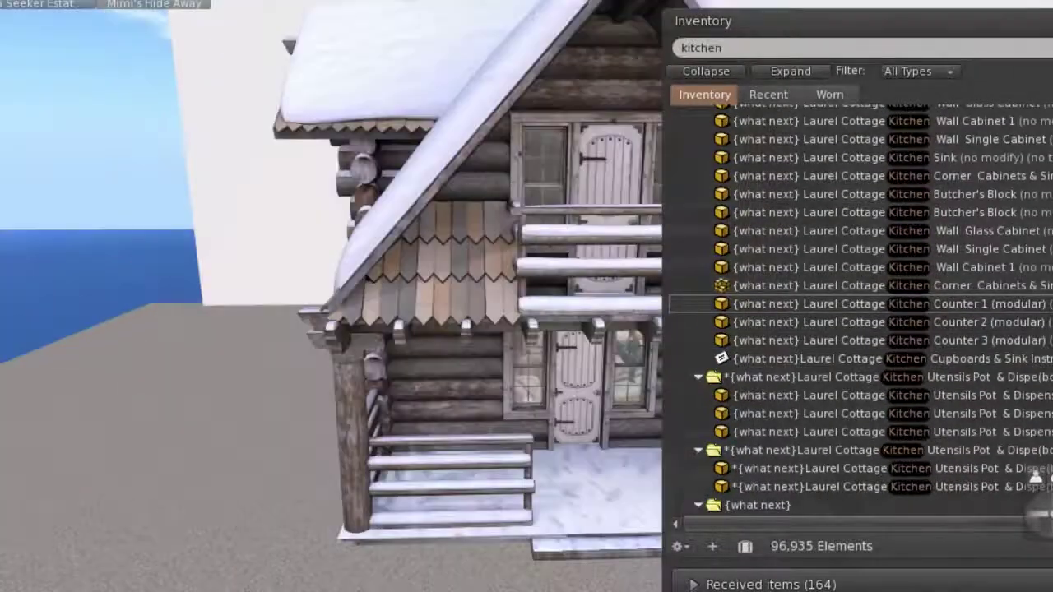
Place two Laurel Cottage corner cabinet counters with sinks on the platform outside the cabin and inspect them
left_click(1040, 520)
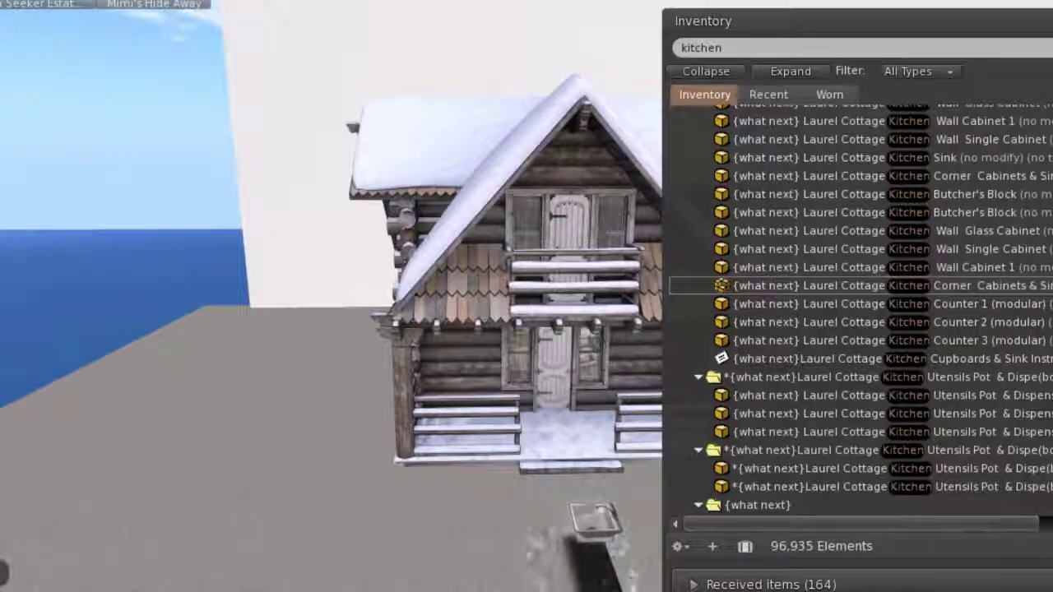
left_click(594, 519, "alt")
left_click_drag(594, 520, 330, 396)
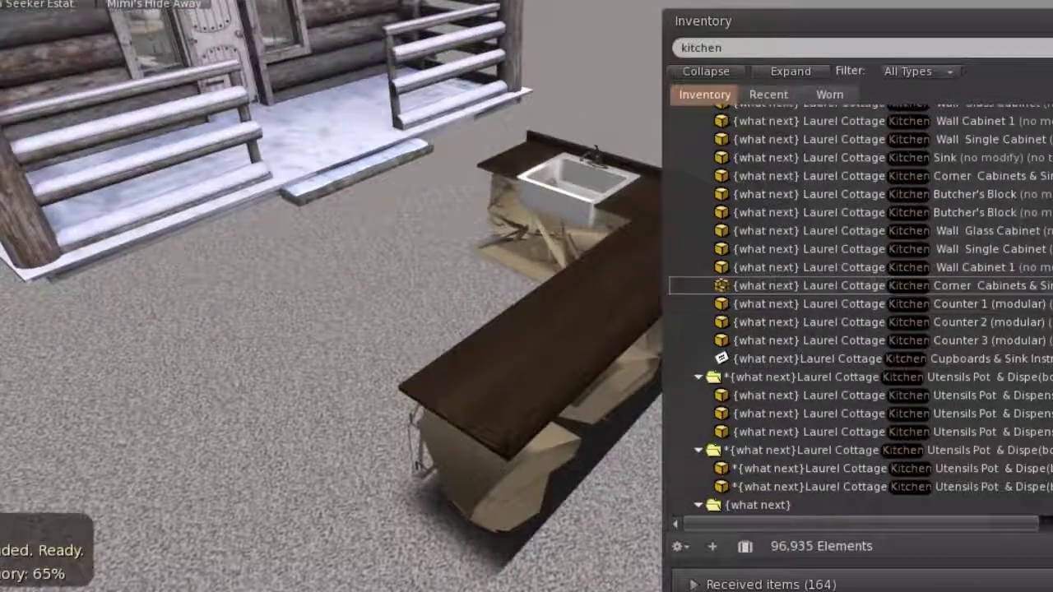
left_click_drag(546, 386, 90, 273)
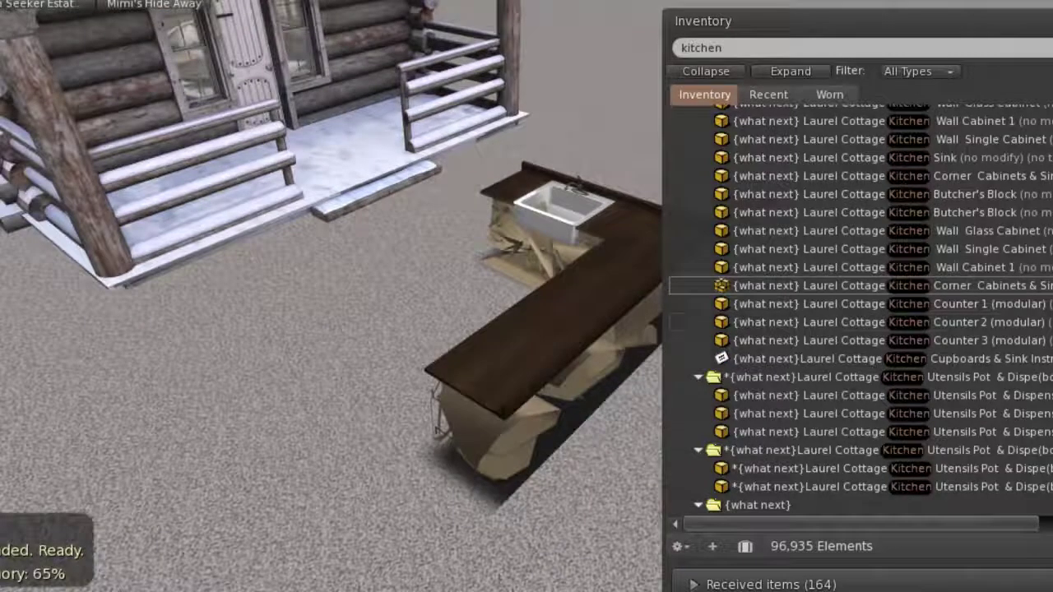
scroll(823, 320, "up", 3)
scroll(860, 312, "up", 3)
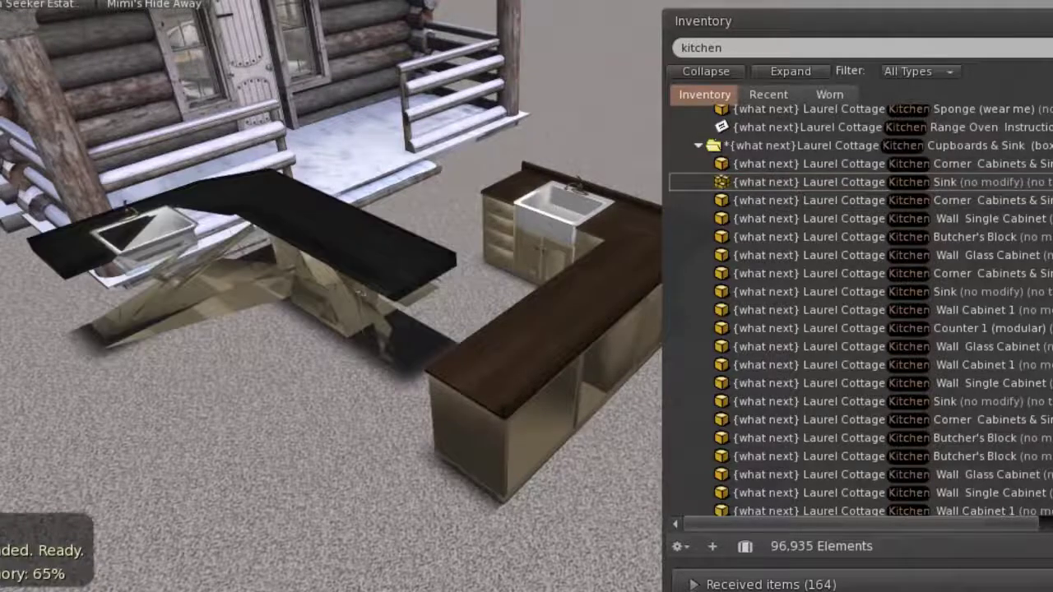
Remove the black-topped and the brown-topped corner counters from the platform outside the cabin
right_click(353, 300)
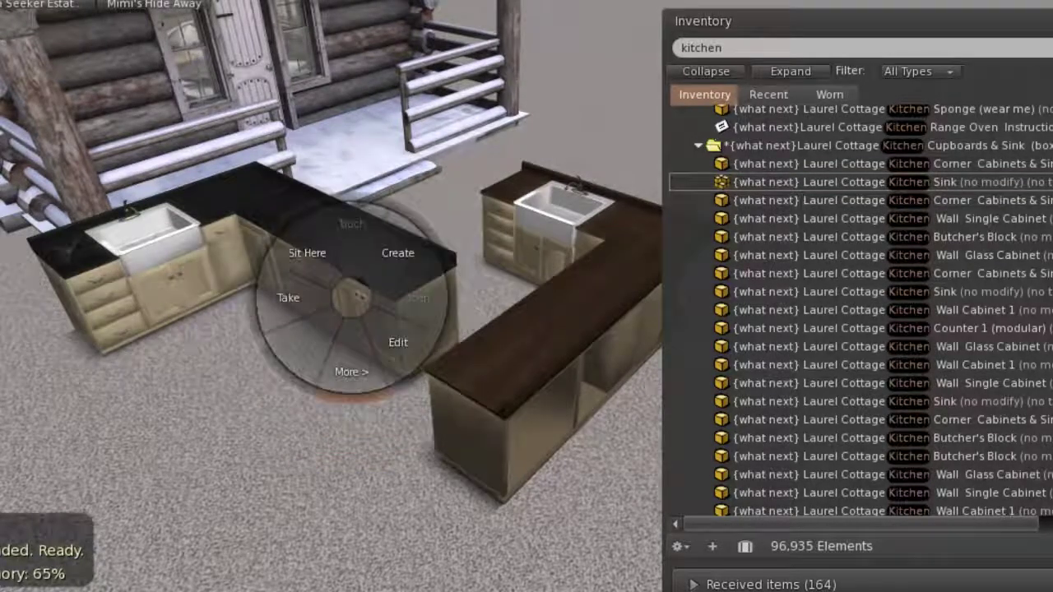
left_click(349, 372)
left_click(416, 297)
right_click(516, 378)
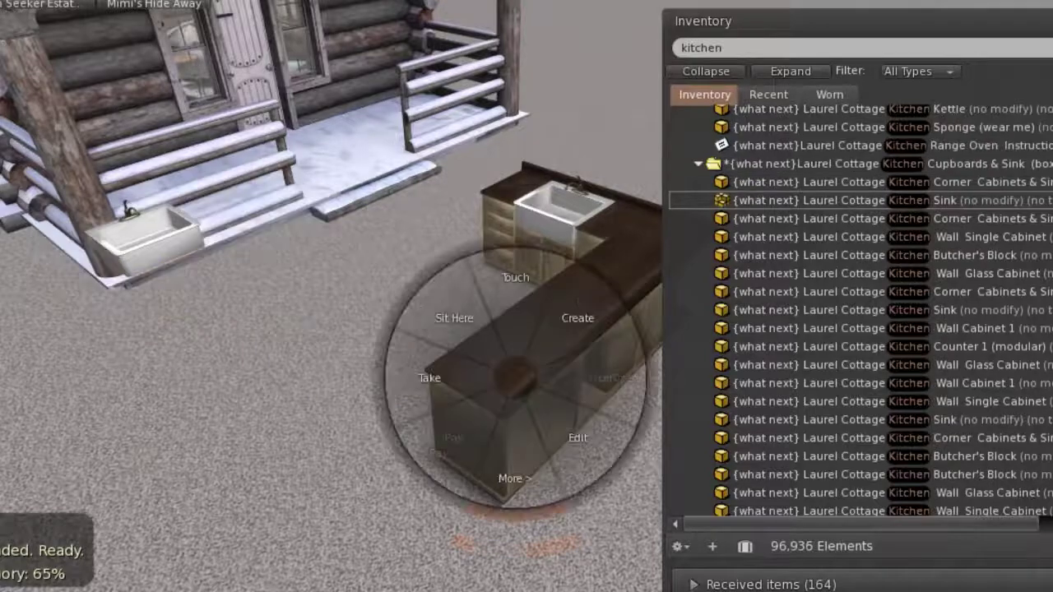
left_click(515, 451)
left_click(580, 378)
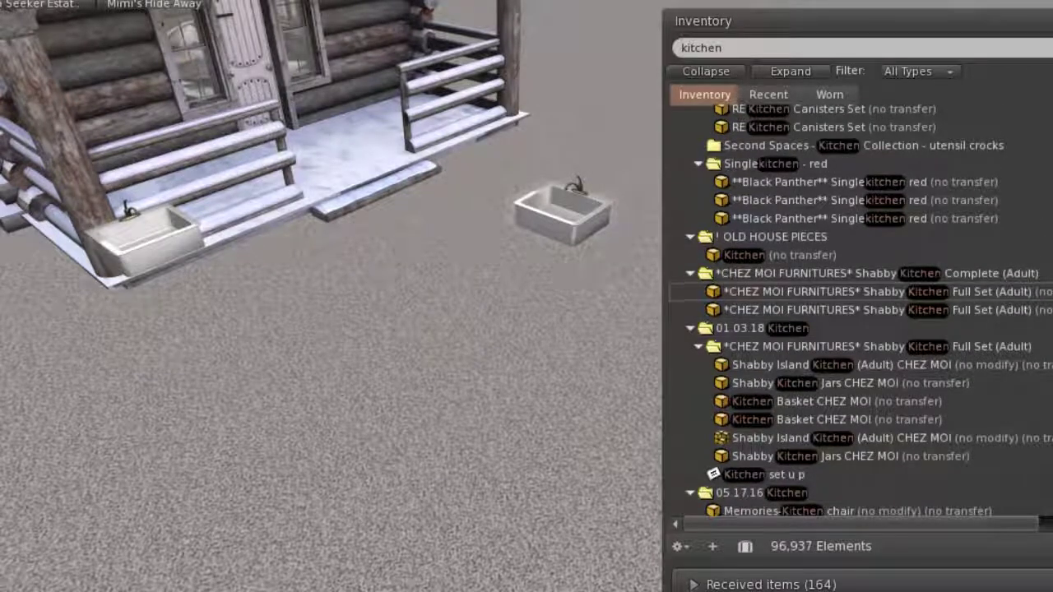
Clear the inventory filter and place the Shabby Red Stove from the CHEZ MOI Shabby Kitchen Full Set folder on the platform outside
scroll(872, 313, "down", 2)
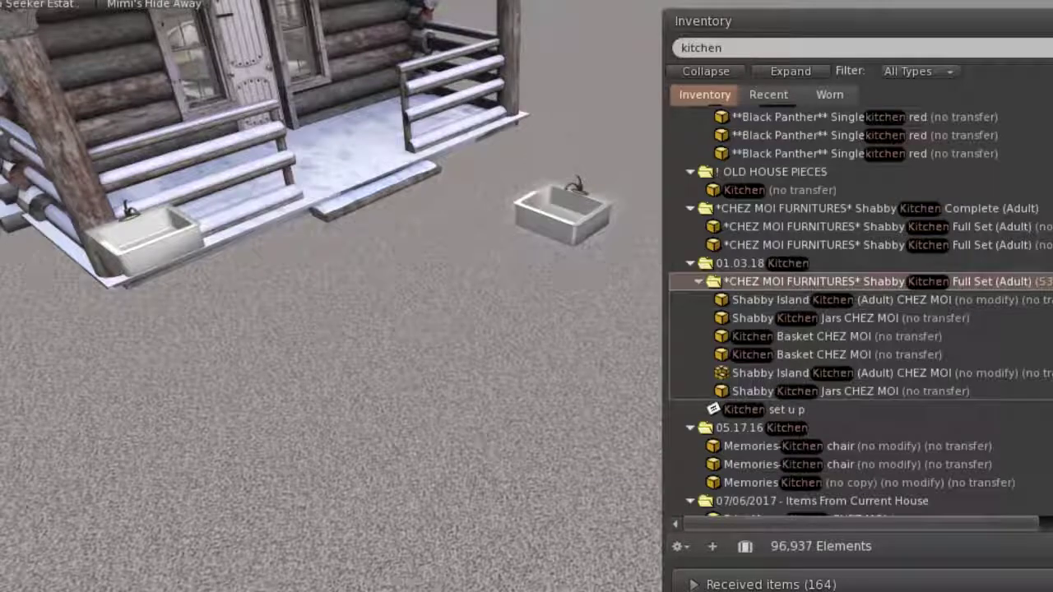
left_click(822, 47)
key("ctrl+a")
key("BackSpace")
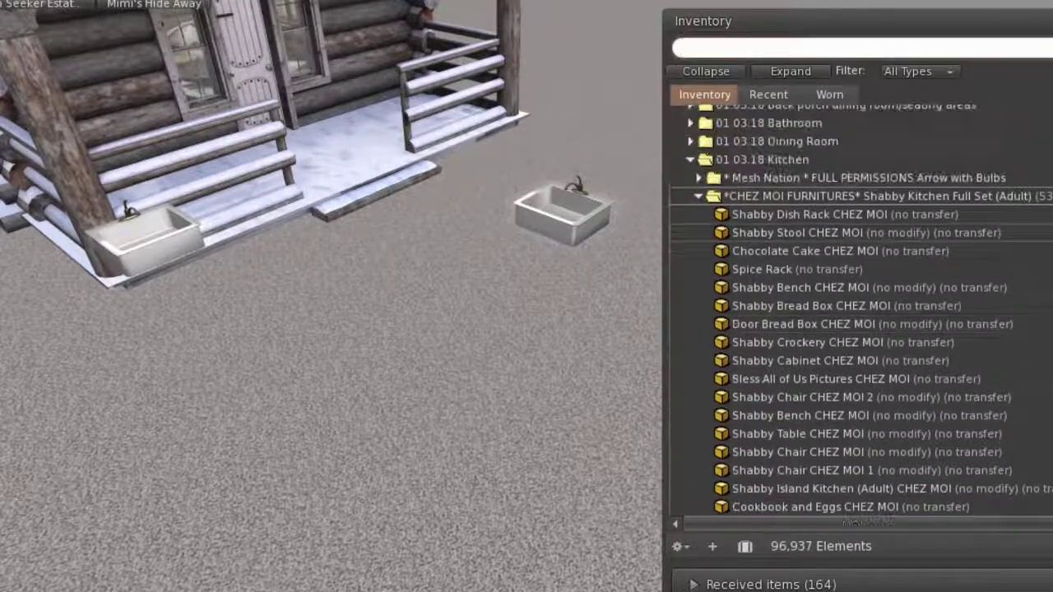
scroll(855, 312, "down", 5)
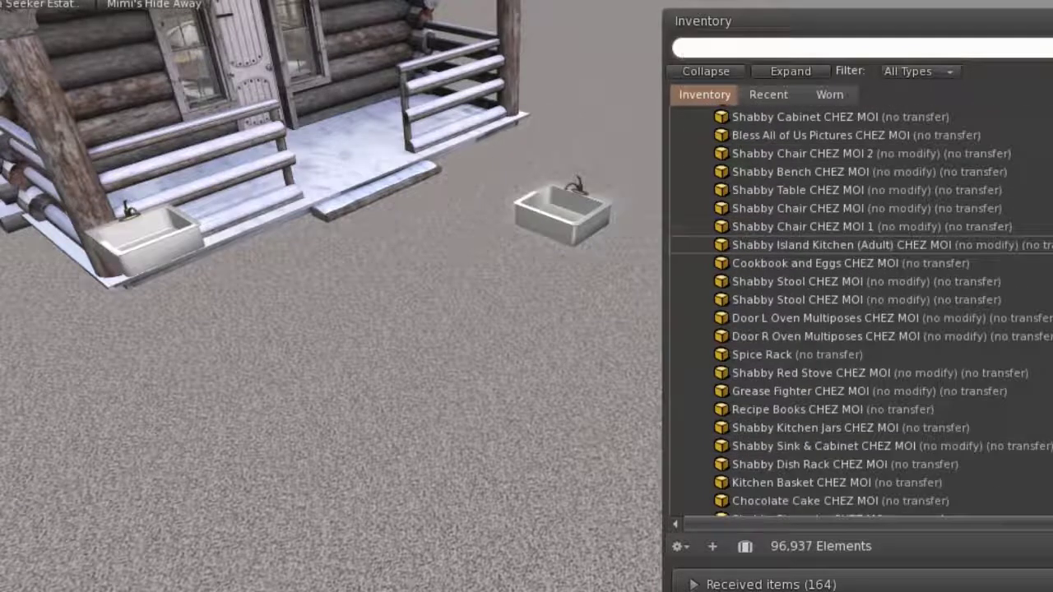
scroll(855, 312, "down", 6)
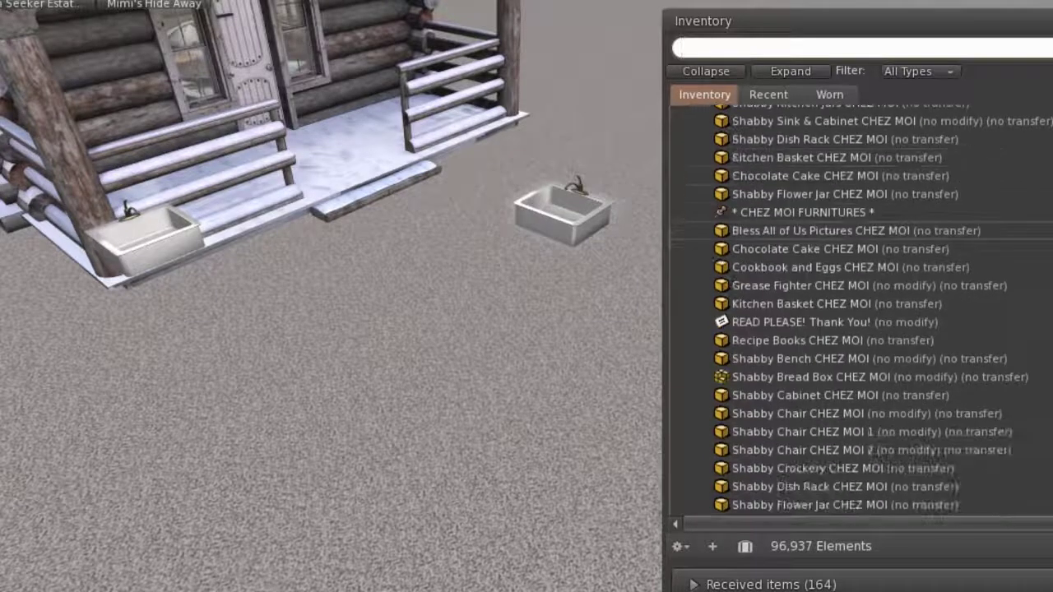
scroll(860, 313, "down", 3)
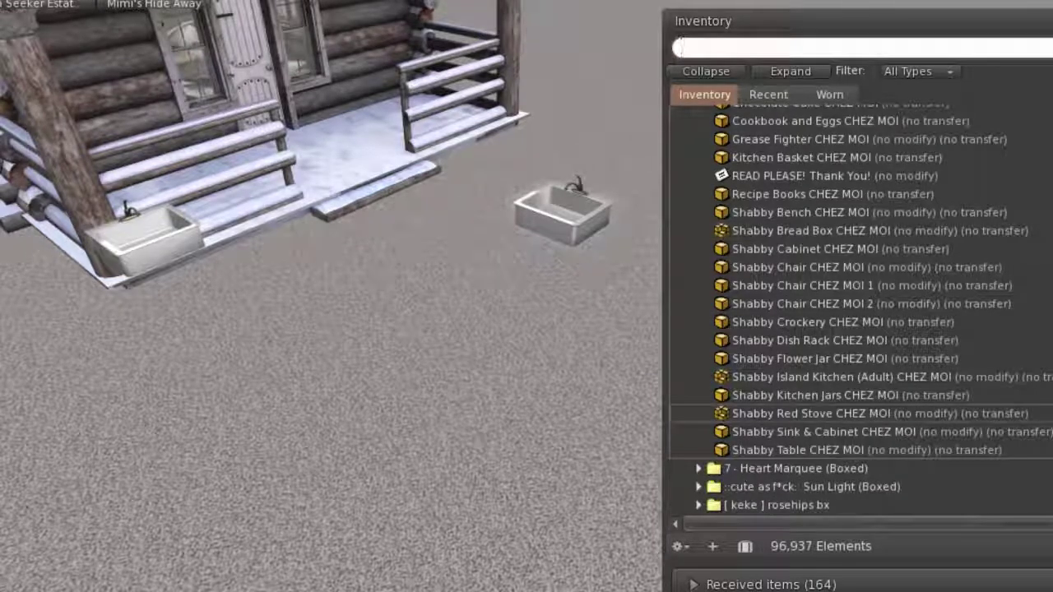
right_click(463, 446)
left_click(493, 395)
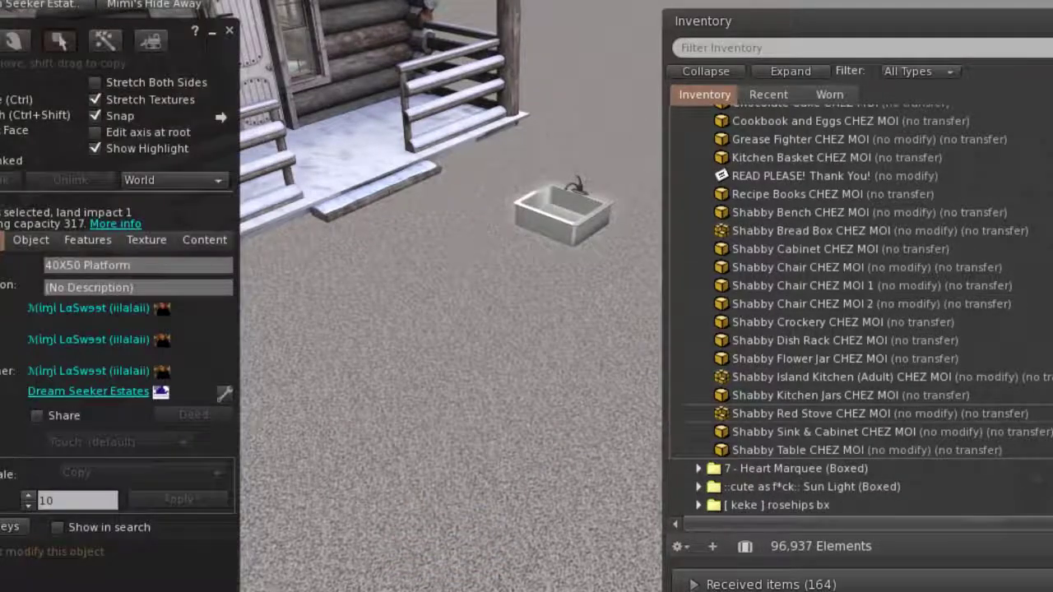
left_click(810, 413)
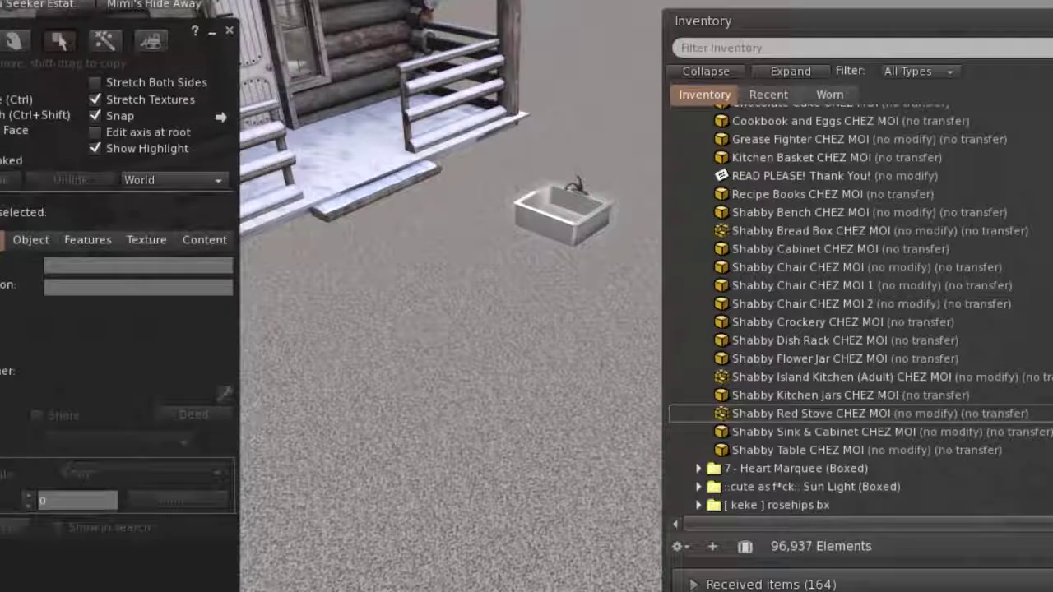
left_click_drag(810, 412, 481, 345)
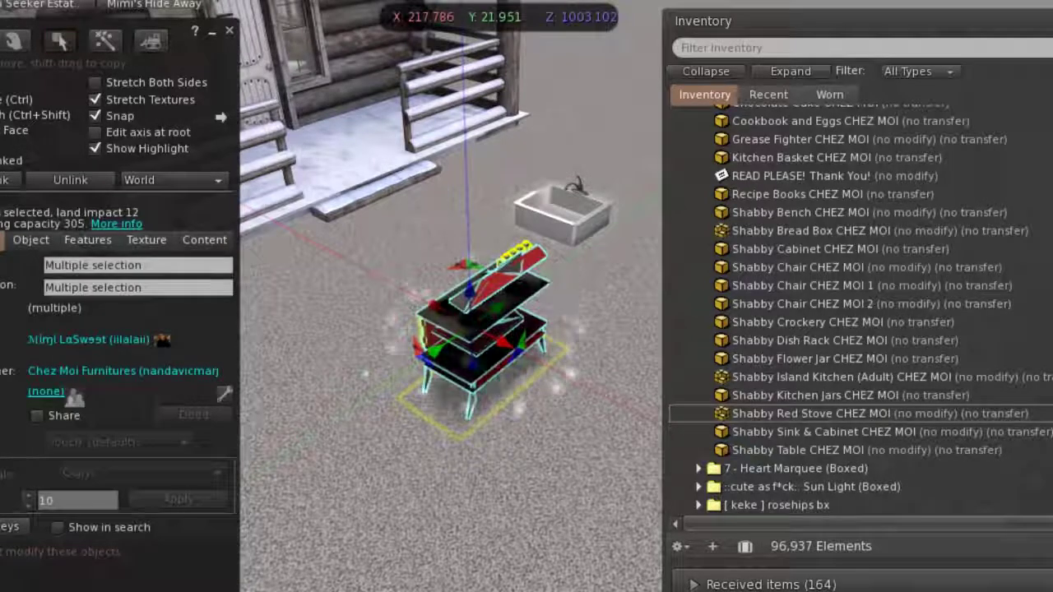
Rotate the red stove half a turn to Y 90, Z 90 and slide it into the cabin to X 207.000
key("ctrl")
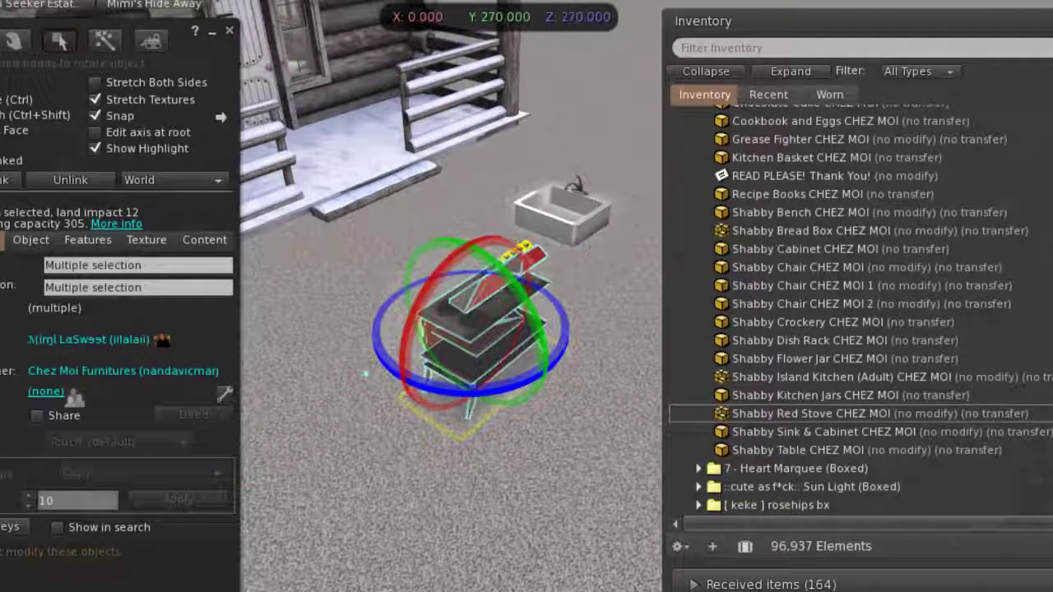
left_click_drag(542, 288, 592, 261)
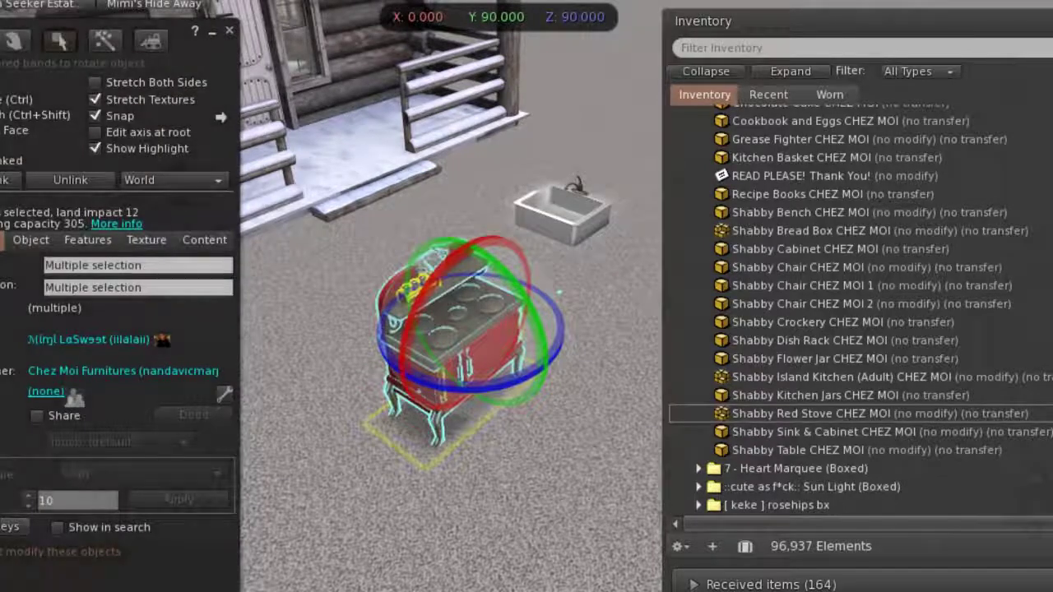
left_click_drag(497, 339, 238, 160)
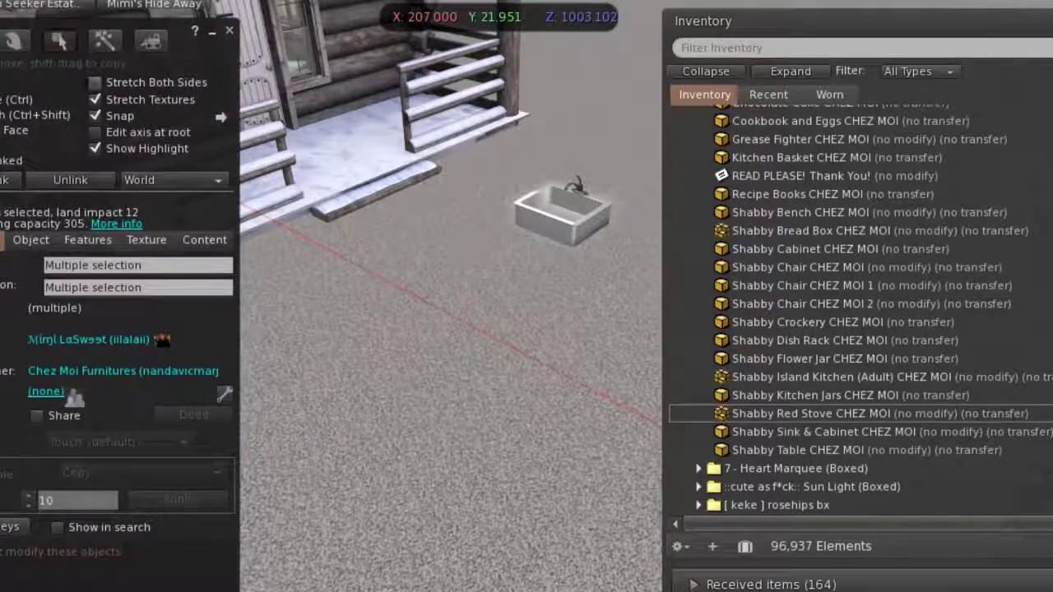
key("Escape")
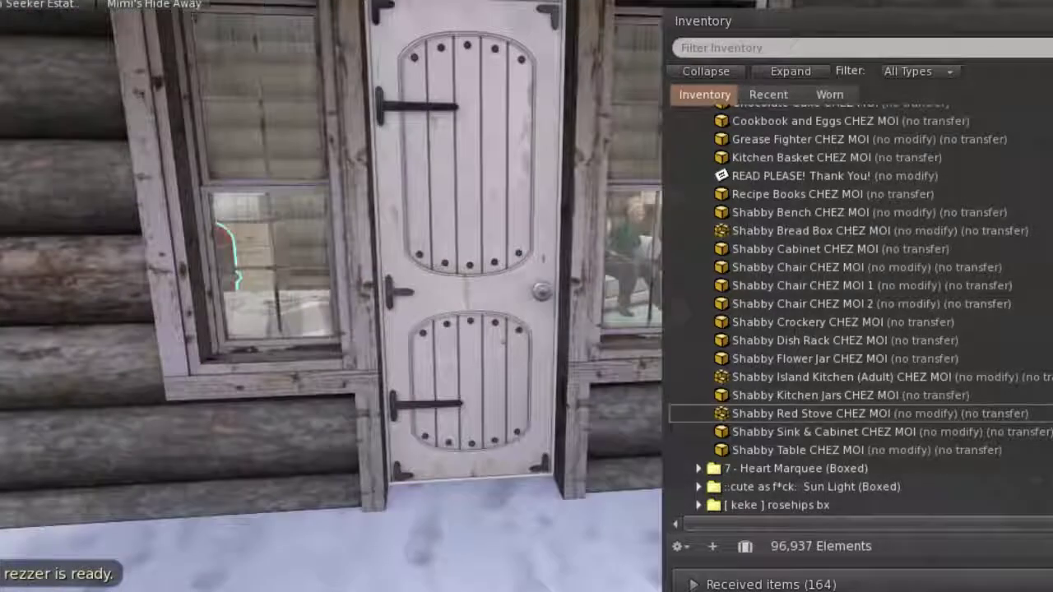
Move the red stove against the wall beside the sink counter, to X 203.396, Y 23.156, Z 1003.359, and check its fit
key("ctrl+b")
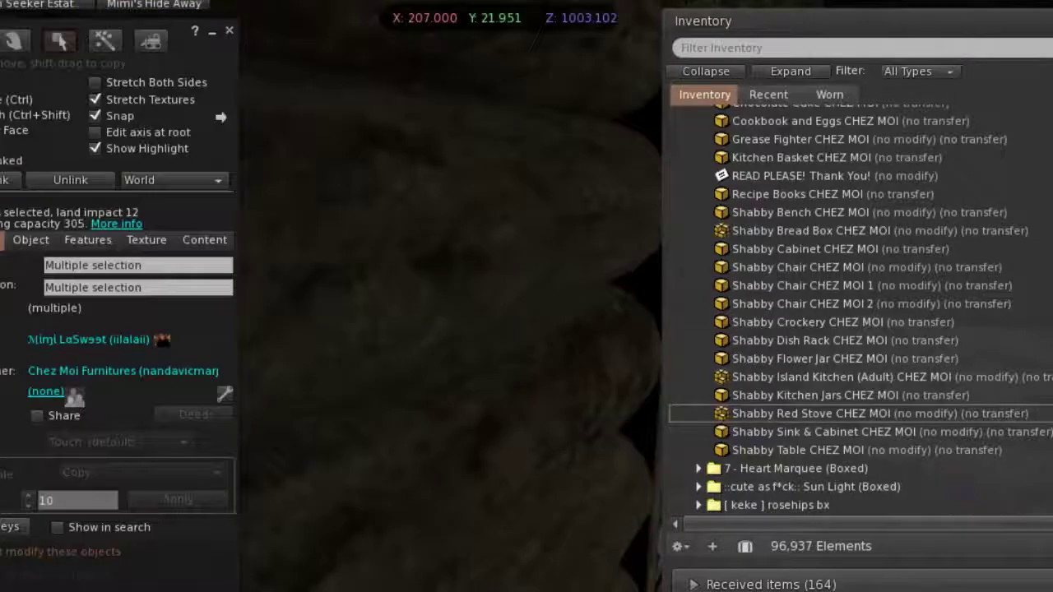
key("ctrl+i")
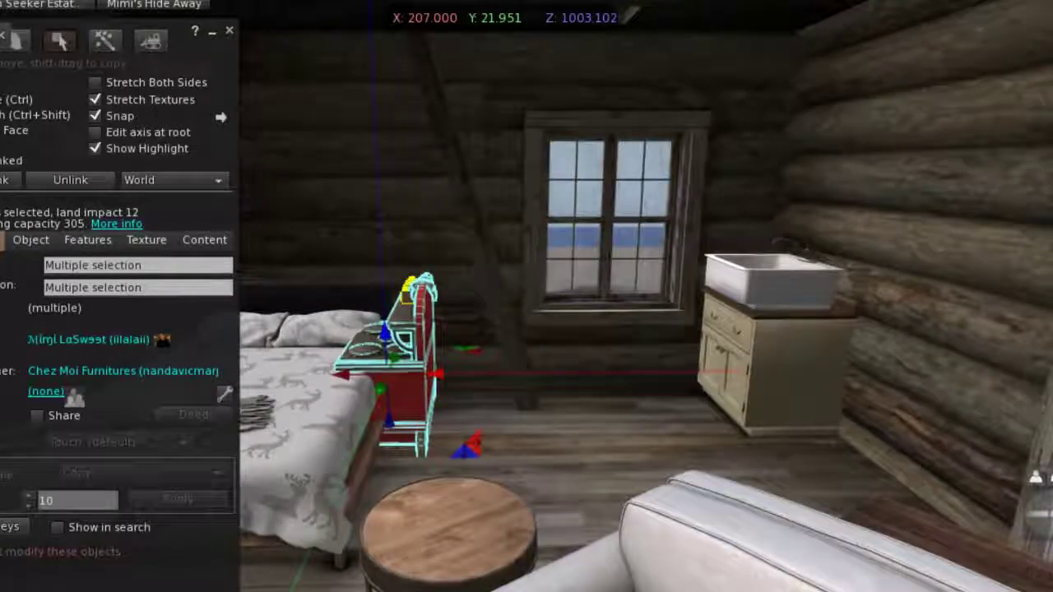
left_click_drag(384, 331, 383, 304)
left_click_drag(435, 347, 904, 411)
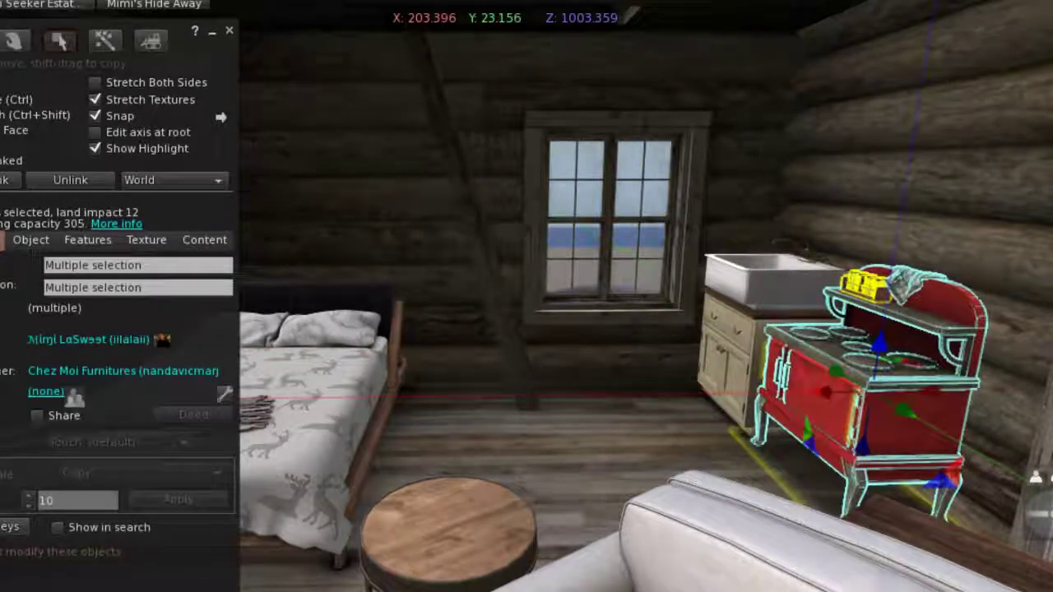
left_click(905, 411, "alt")
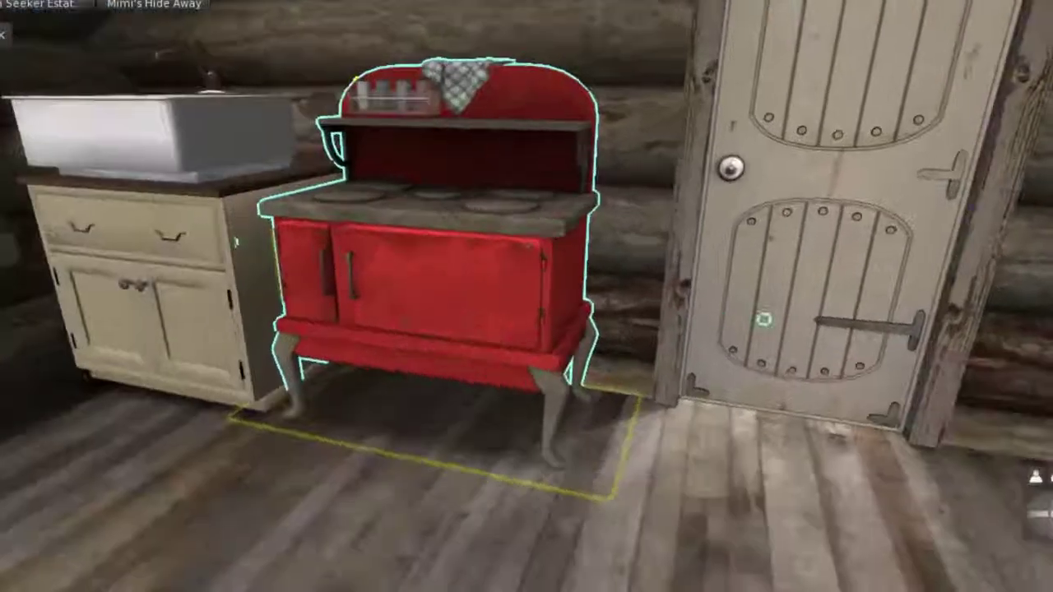
left_click_drag(763, 319, 697, 285)
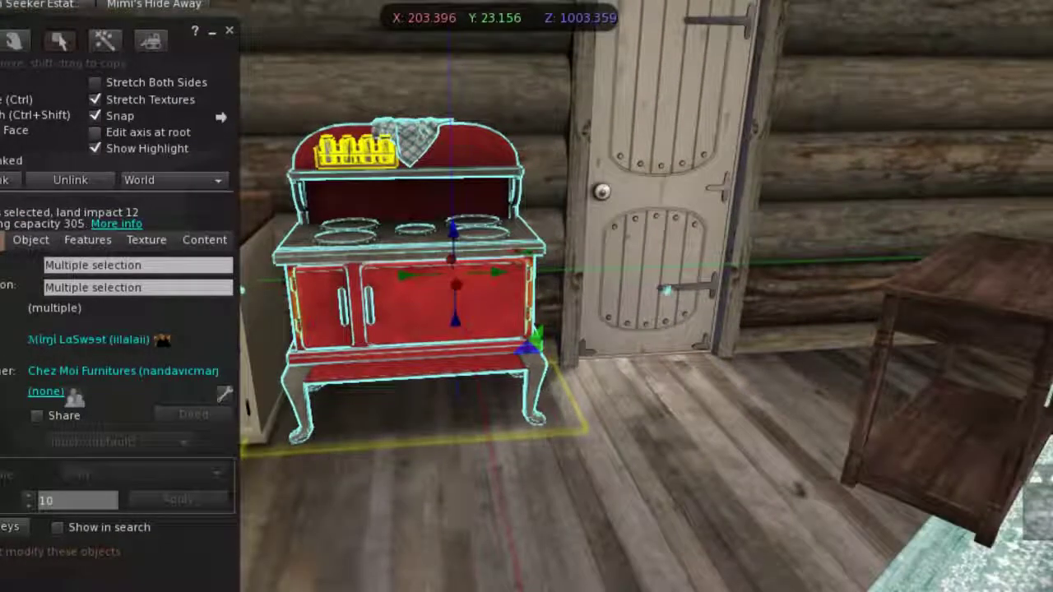
key("ctrl+b")
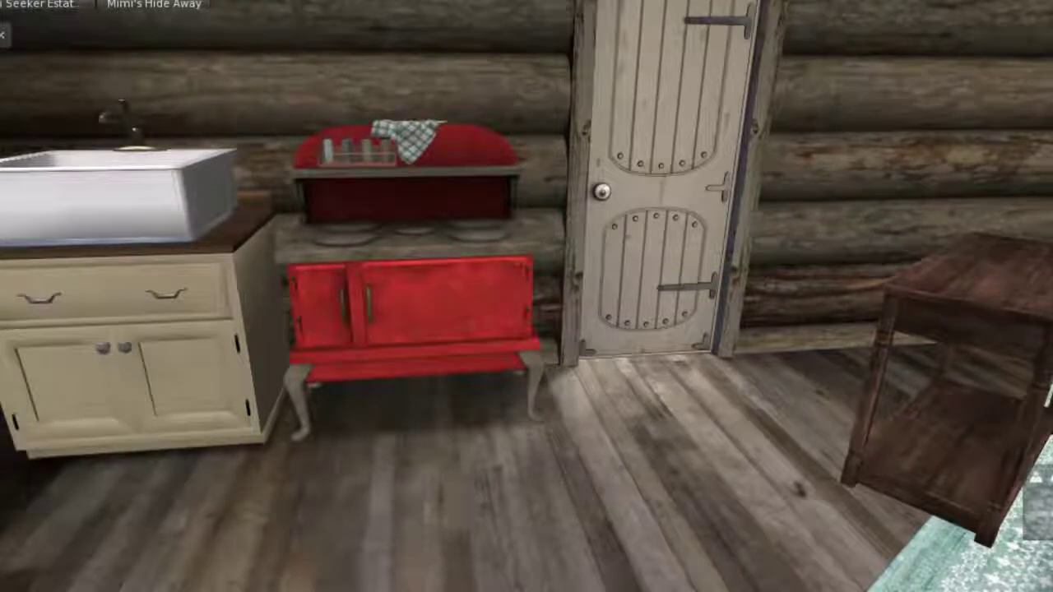
key("Escape")
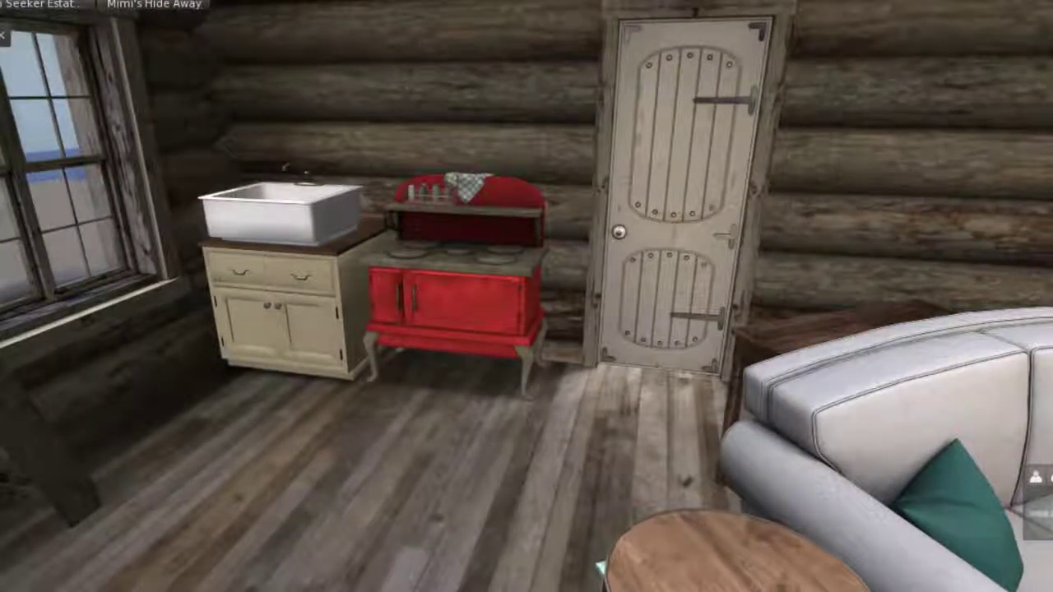
Search the inventory for "refrigrator" and replace that search with "fridge"
key("ctrl+i")
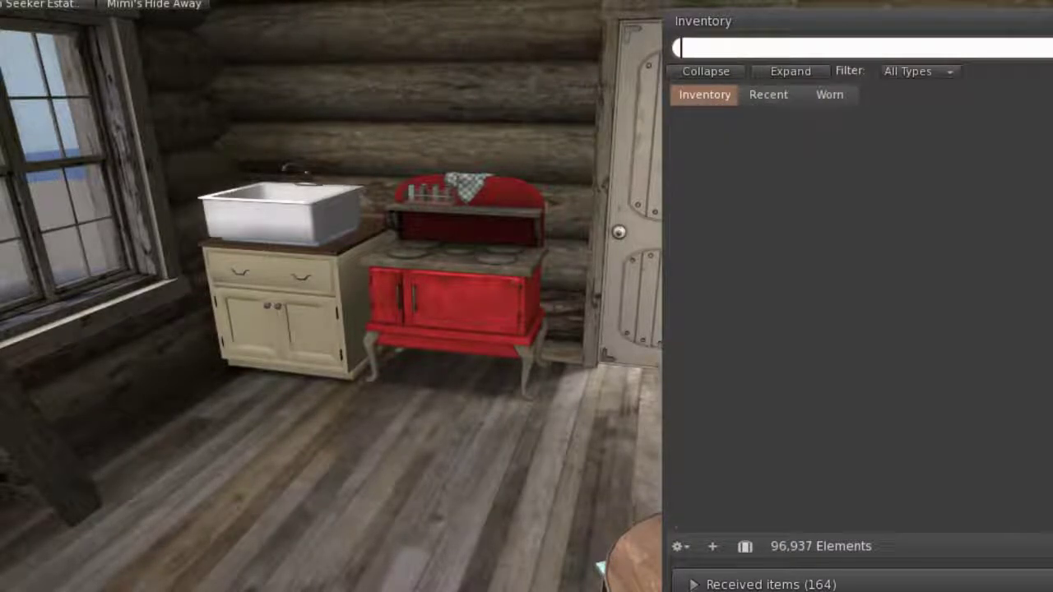
type("refrigrator")
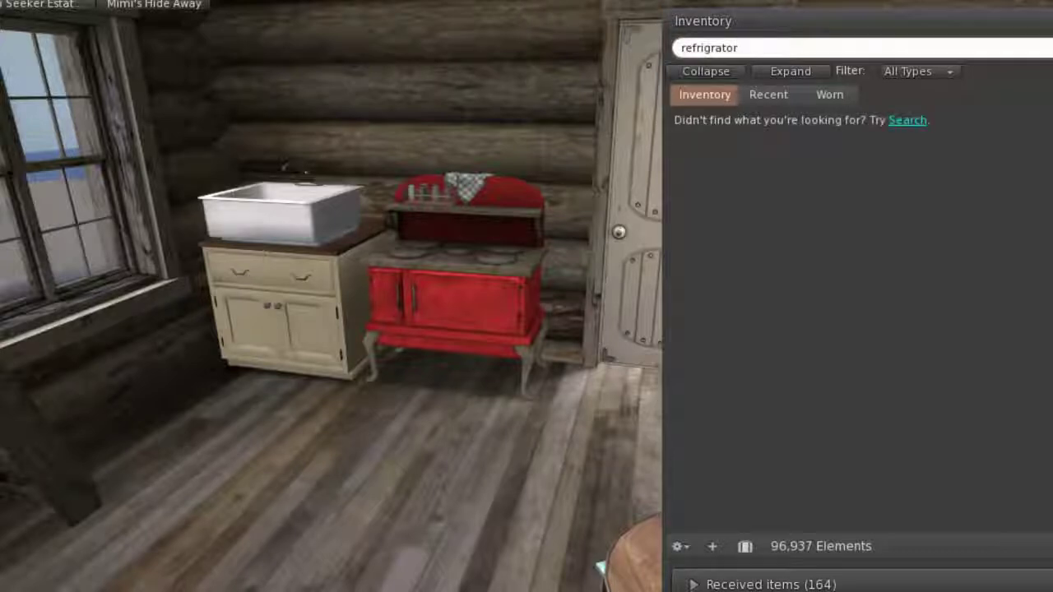
key("Tab")
key("Tab")
key("BackSpace")
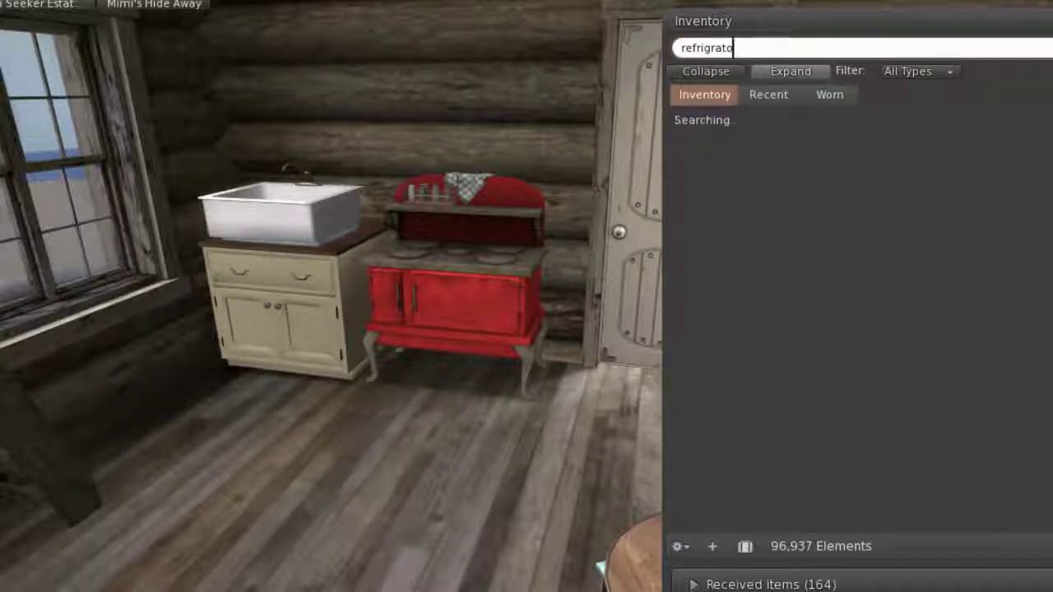
key("BackSpace")
key("BackSpace")
key("BackSpace")
key("BackSpace")
key("BackSpace")
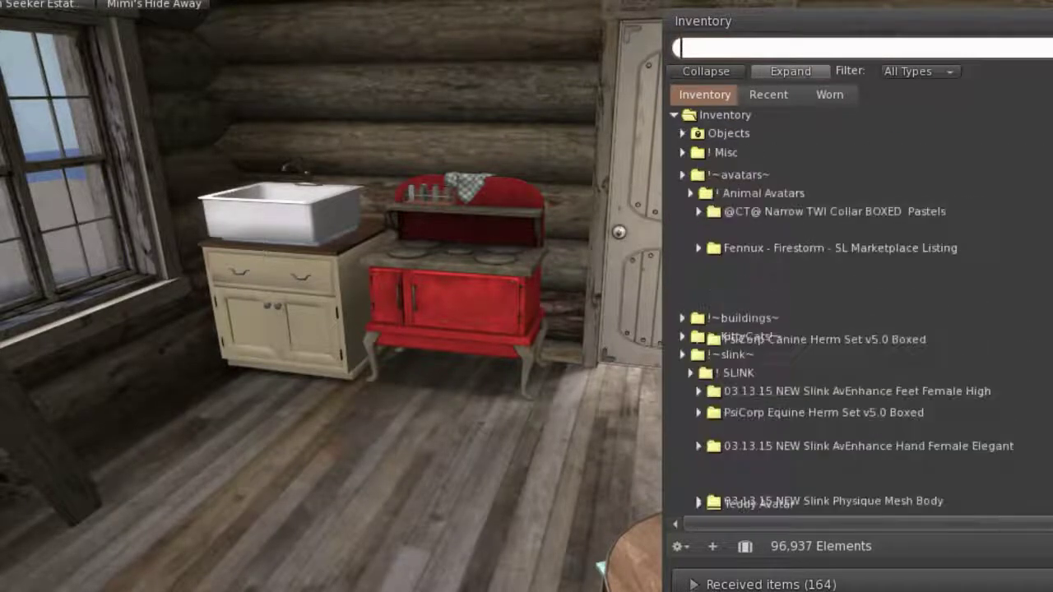
type("fridge")
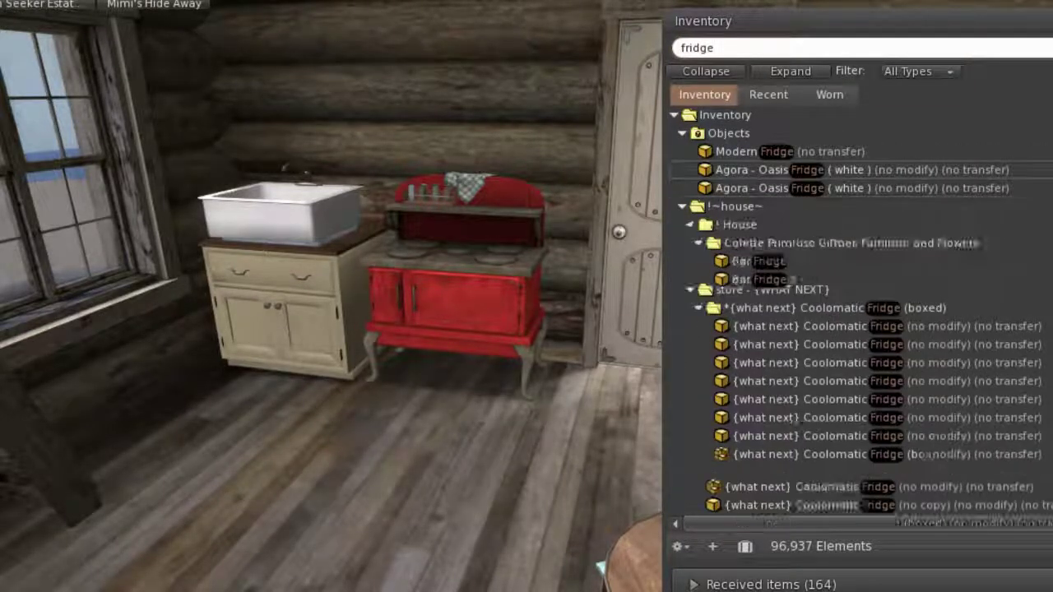
Try out the Agora - Oasis Fridge (white) in front of the stove and take it back into the inventory
left_click(601, 567)
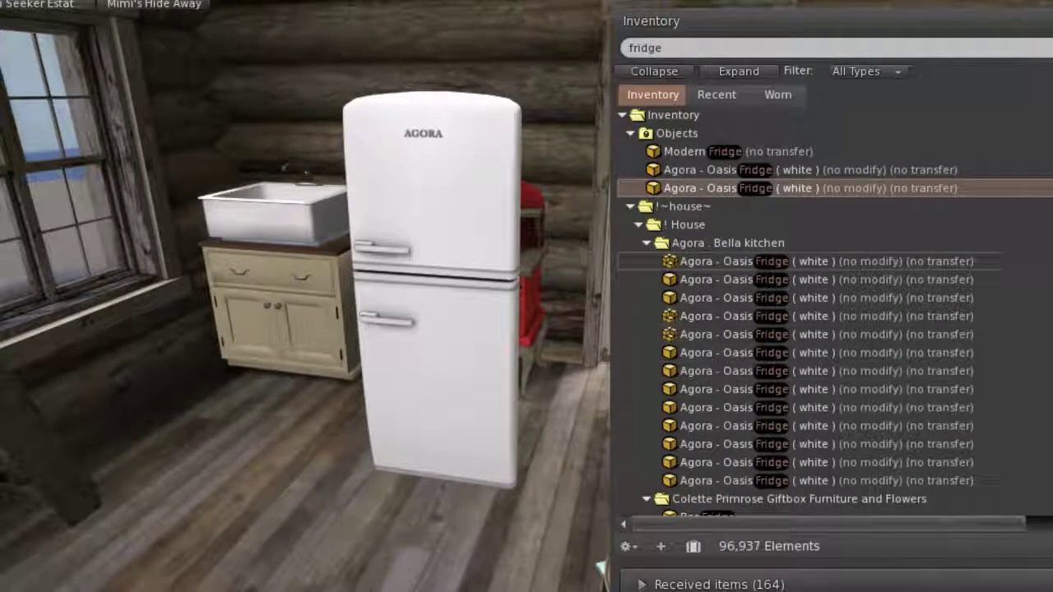
right_click(486, 366)
left_click(416, 370)
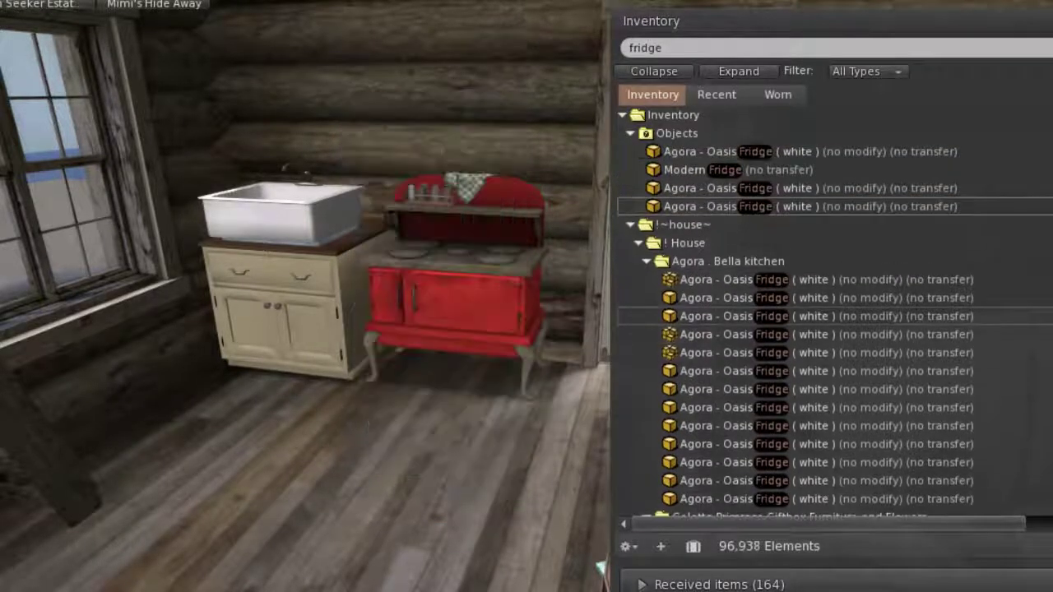
right_click(487, 514)
left_click(519, 546)
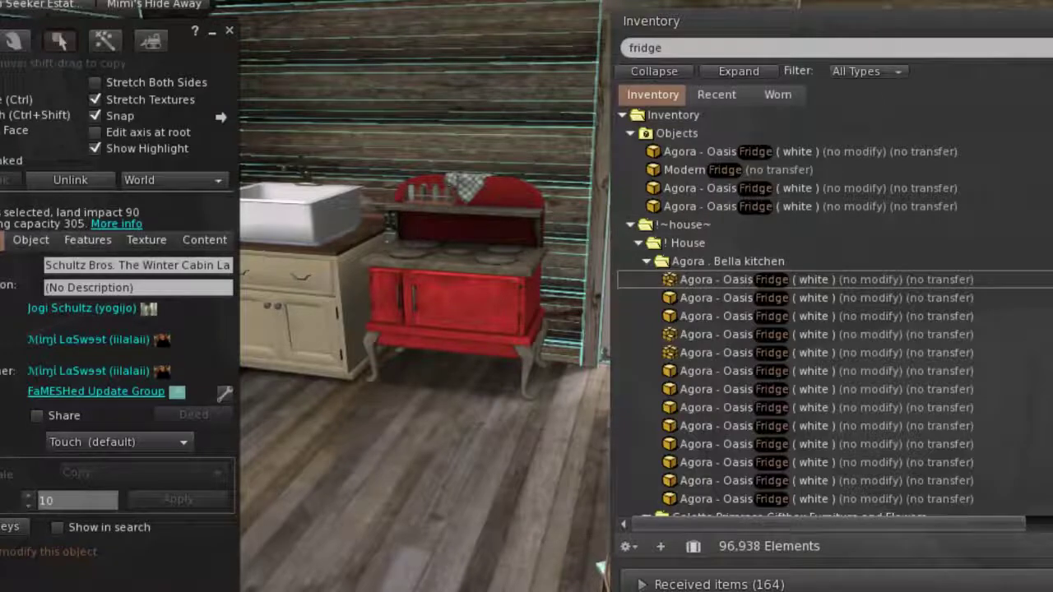
left_click(600, 567)
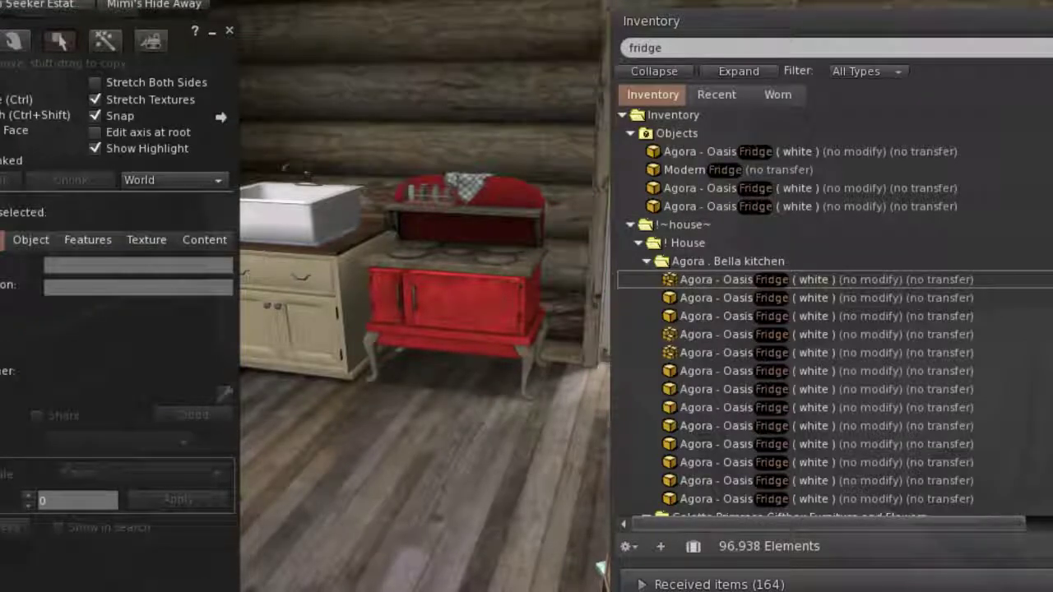
Place the grouped Agora - Oasis Fridge (white) kitchen set from the inventory in front of the stove and finish editing it
left_click_drag(601, 568, 247, 205)
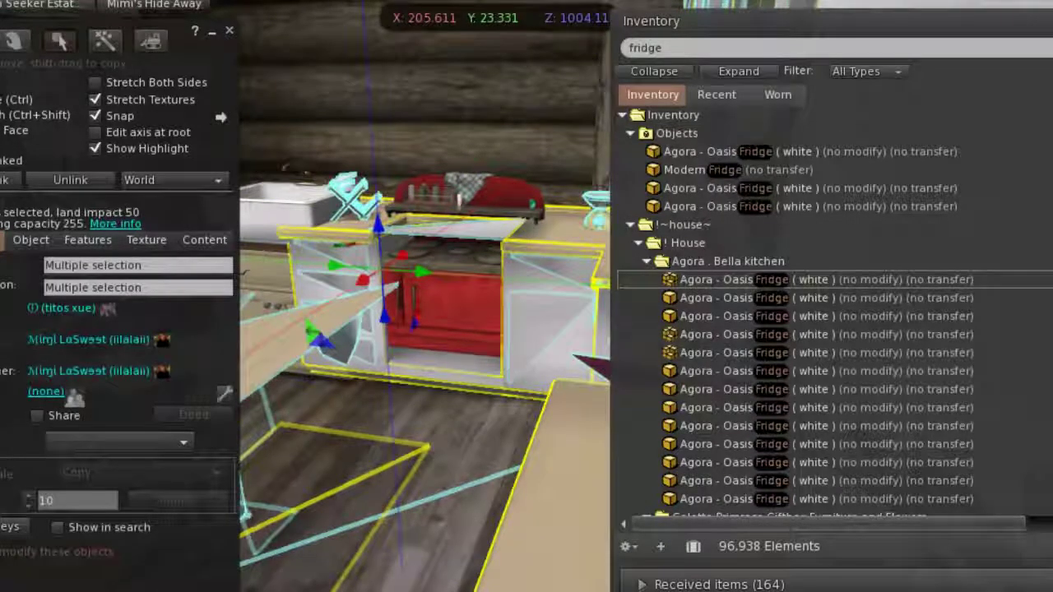
scroll(428, 296, "up", 3)
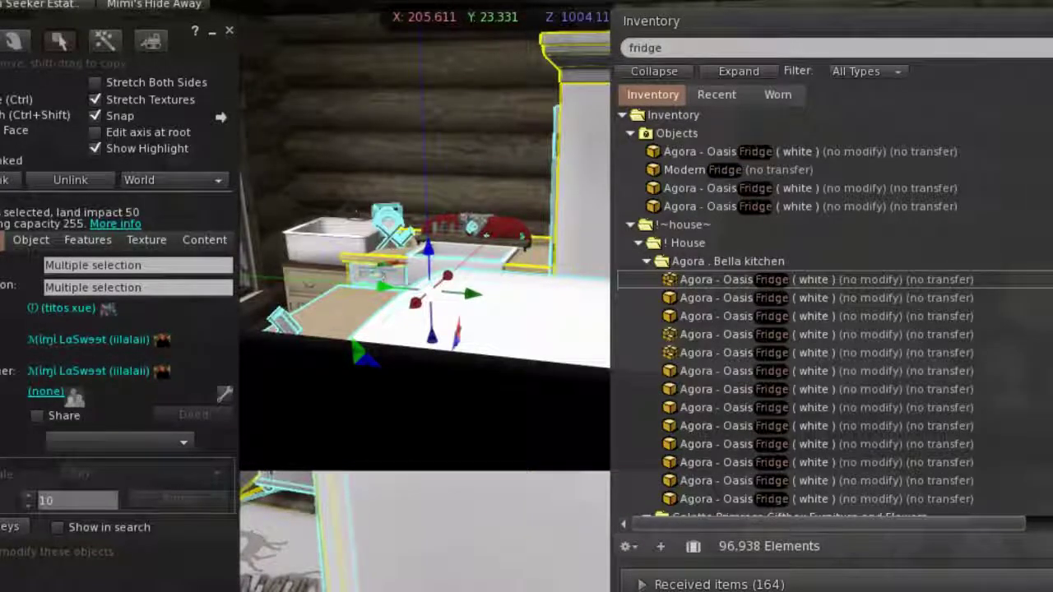
key("Escape")
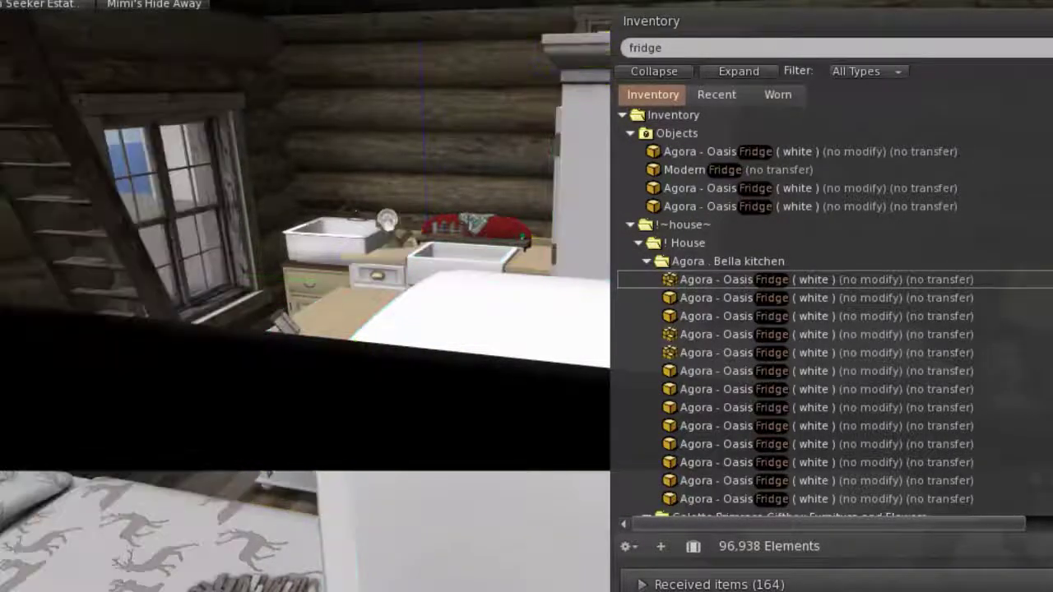
key("ctrl+i")
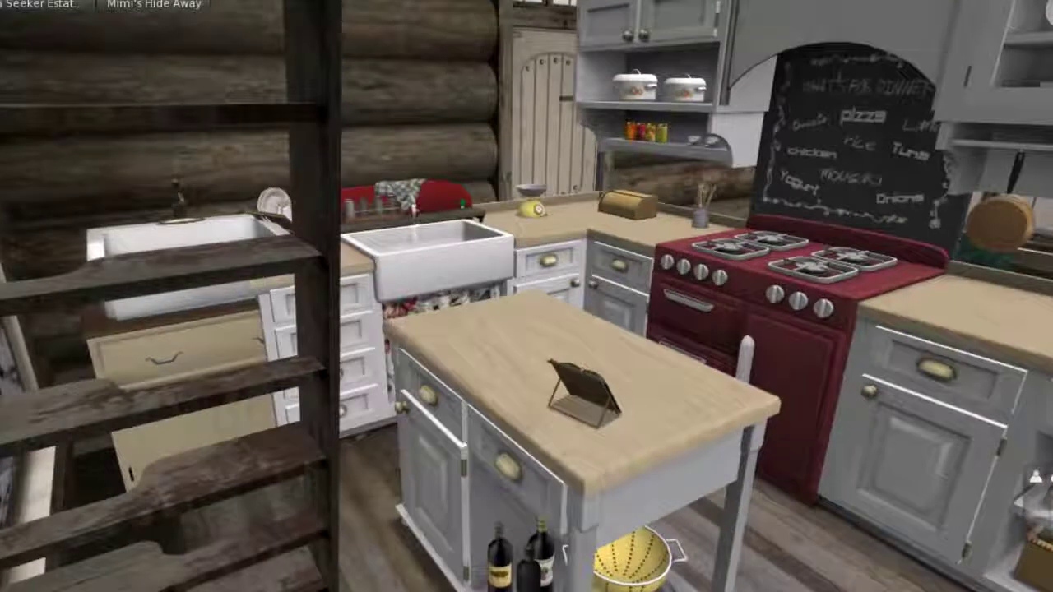
Remove the placed set's wall of cabinets and its kitchen island, keeping the fridge
right_click(961, 376)
key("Escape")
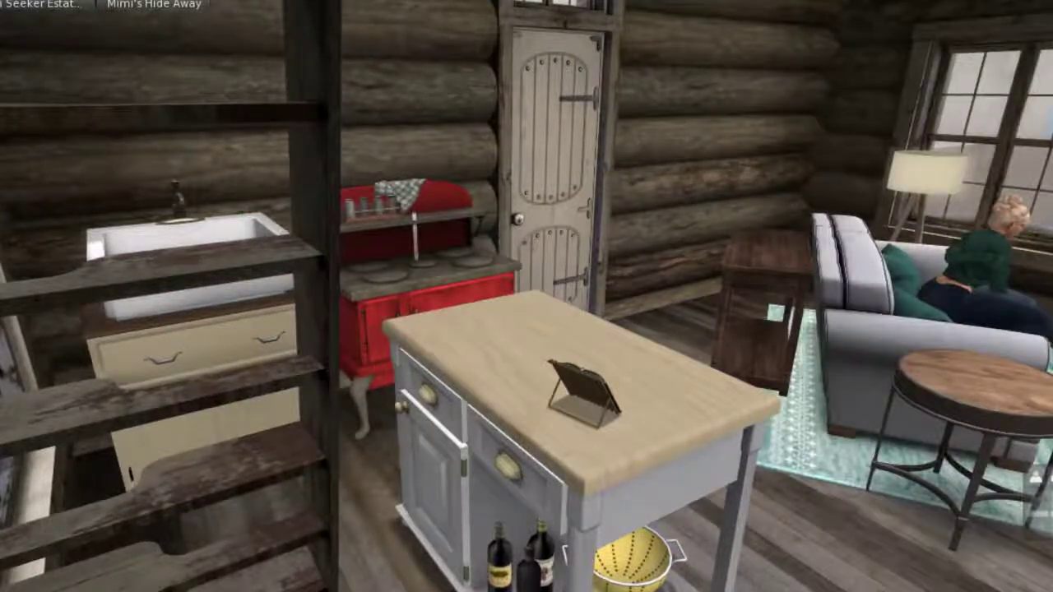
right_click(578, 399)
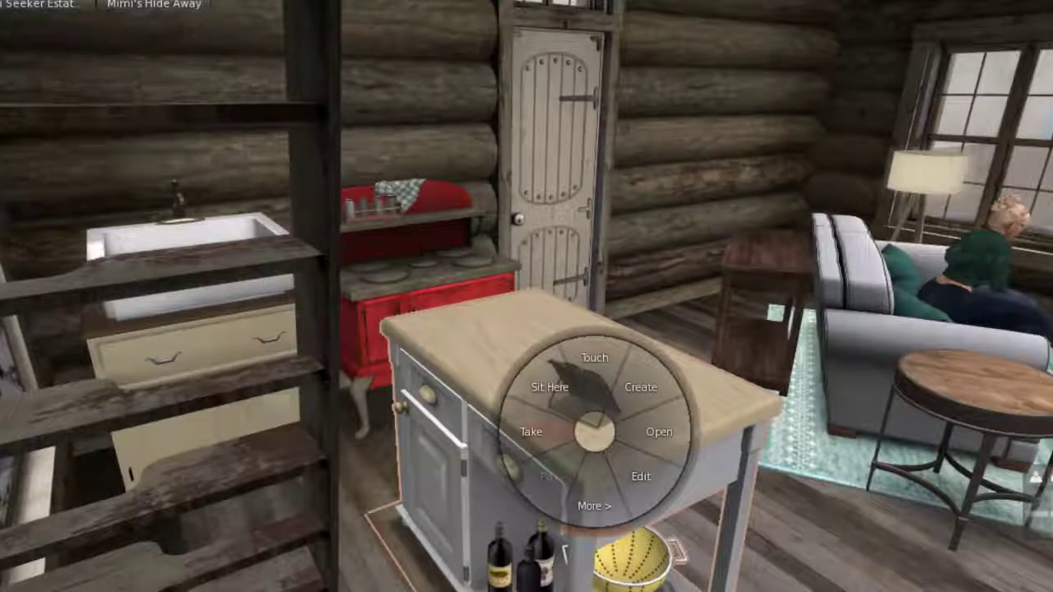
left_click(537, 437)
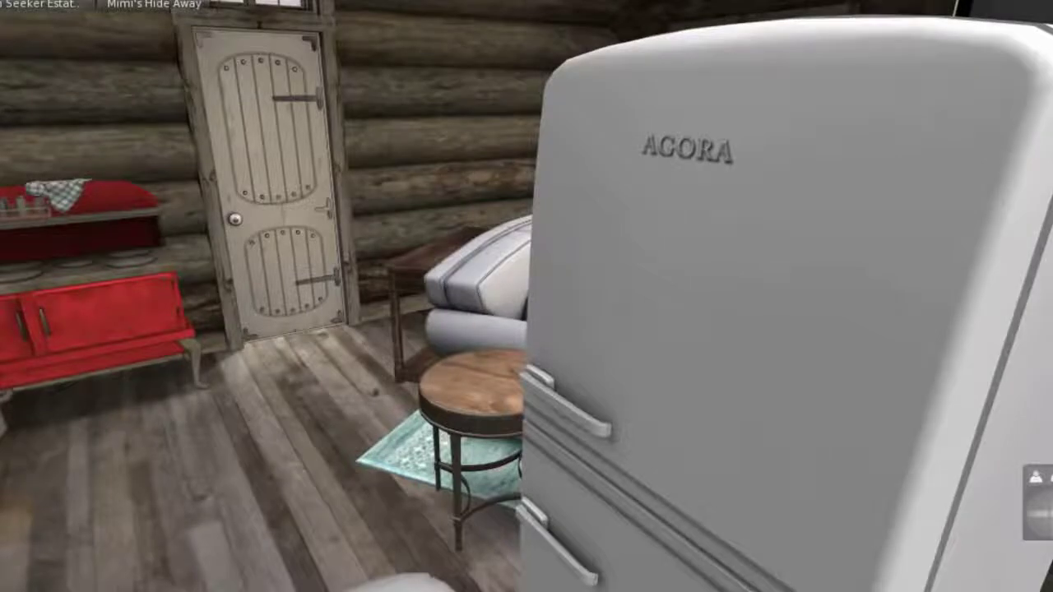
Select the Agora fridge's doors and body together and slide them toward the door wall to X 204.604
right_click(752, 371)
left_click(806, 419)
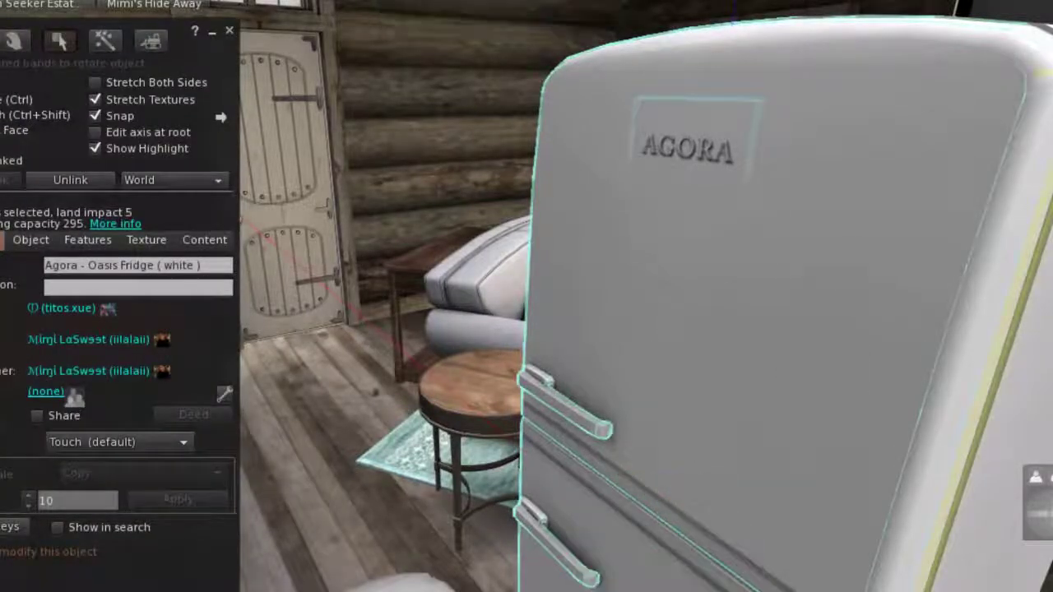
left_click(740, 493, "shift")
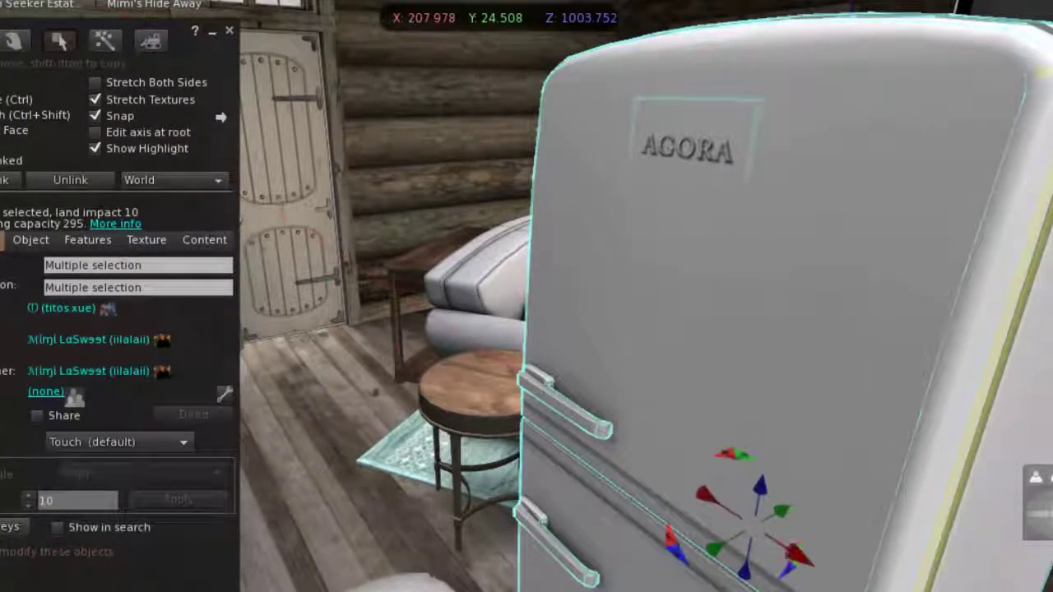
left_click_drag(715, 501, 376, 306)
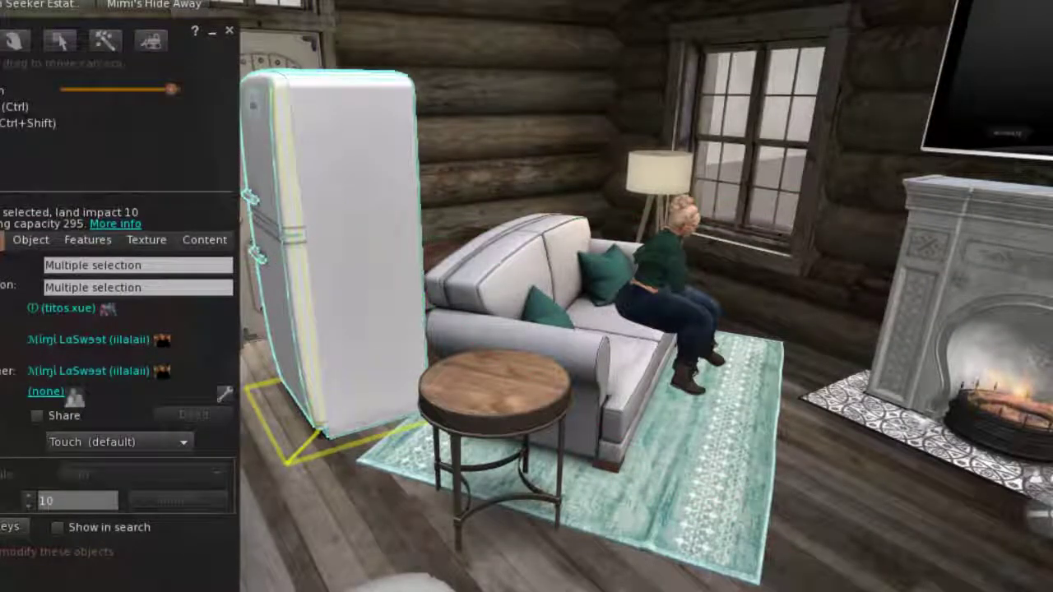
left_click(337, 271, "alt")
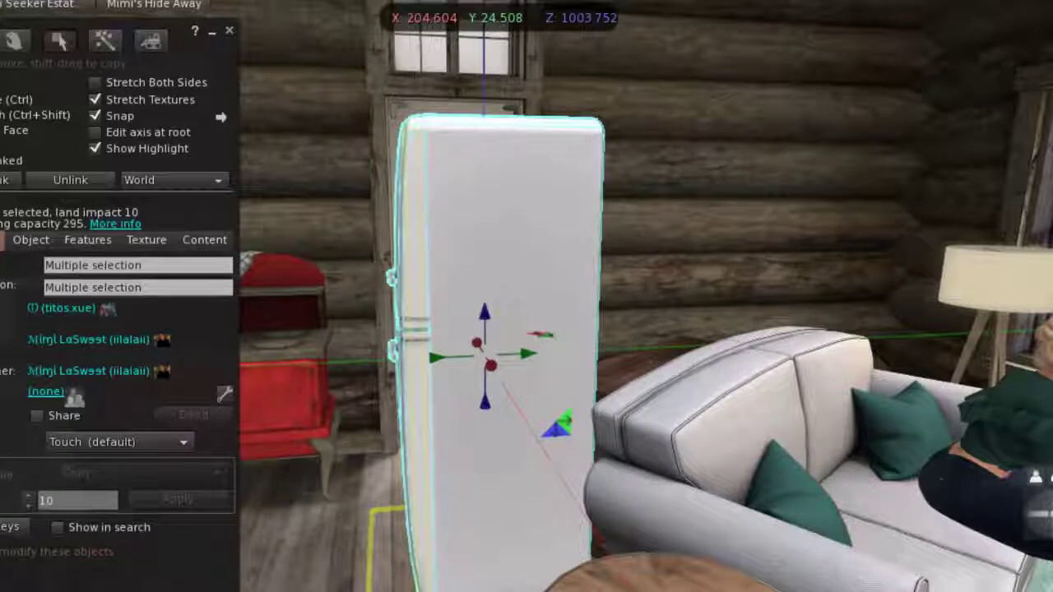
Rotate the selected fridge parts a quarter turn to X 90, Y 360, Z 0 so the doors face the room
key("ctrl+shift")
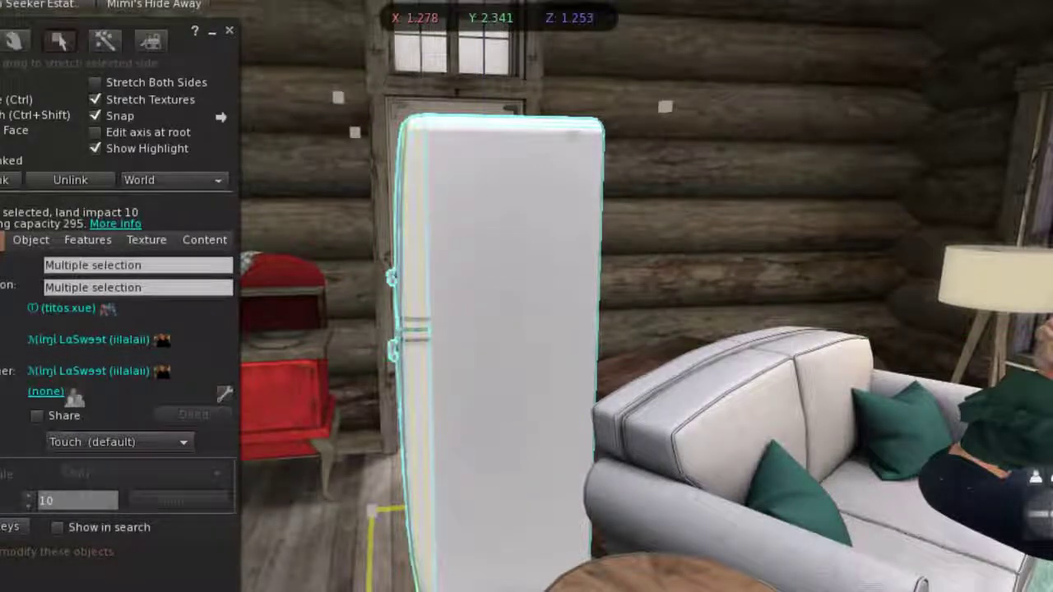
left_click_drag(665, 106, 664, 106)
left_click_drag(338, 98, 338, 97)
key("ctrl+shift")
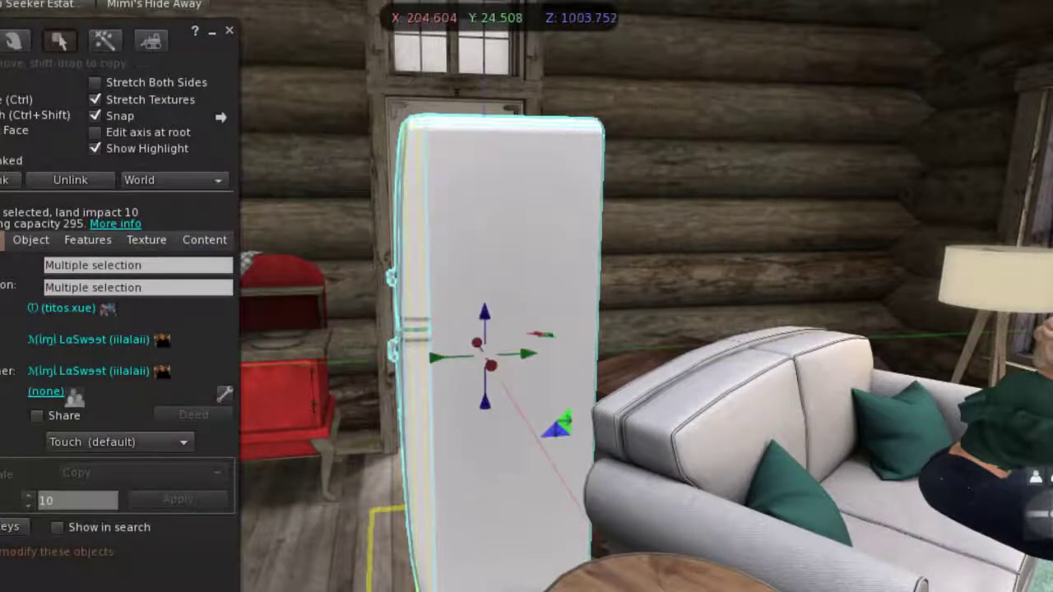
key("ctrl")
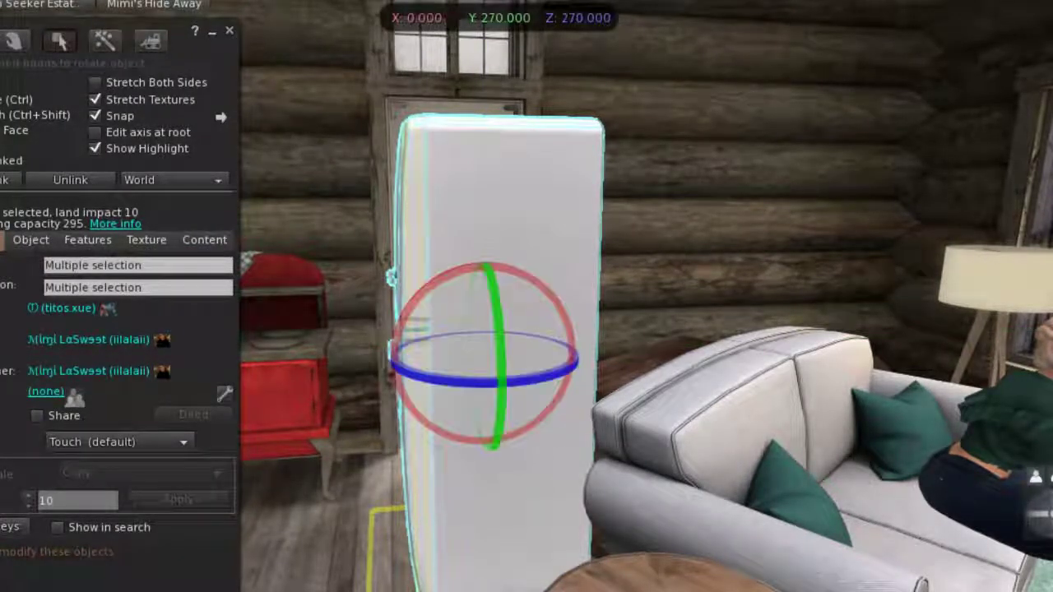
left_click_drag(485, 372, 575, 378)
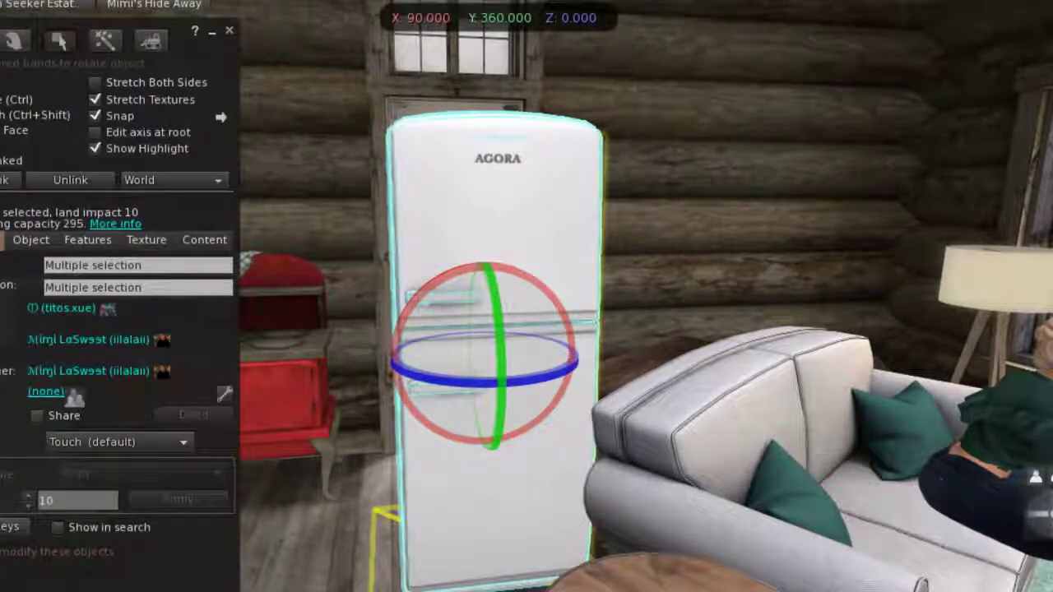
key("ctrl")
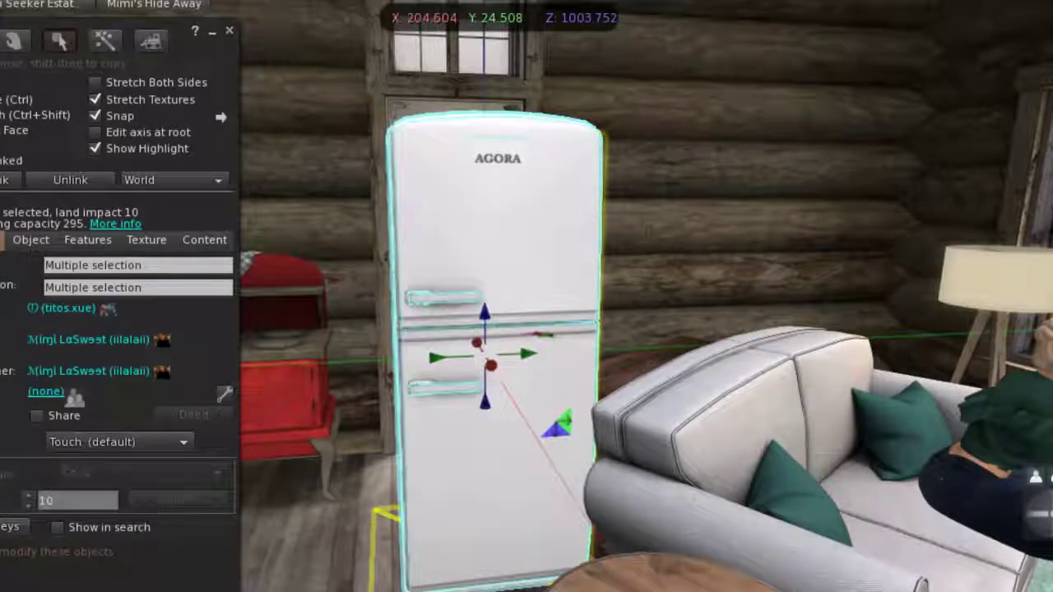
Move the fridge beside the red stove to X 203.354, Y 24.108 and finish editing it
left_click_drag(493, 329, 608, 374)
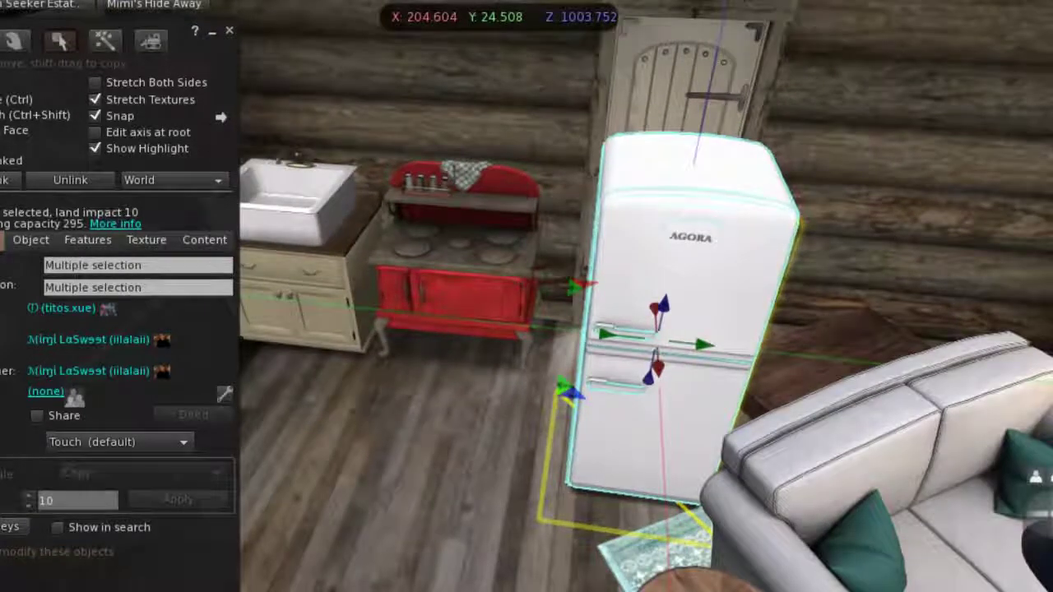
left_click_drag(658, 308, 650, 215)
left_click_drag(695, 245, 647, 240)
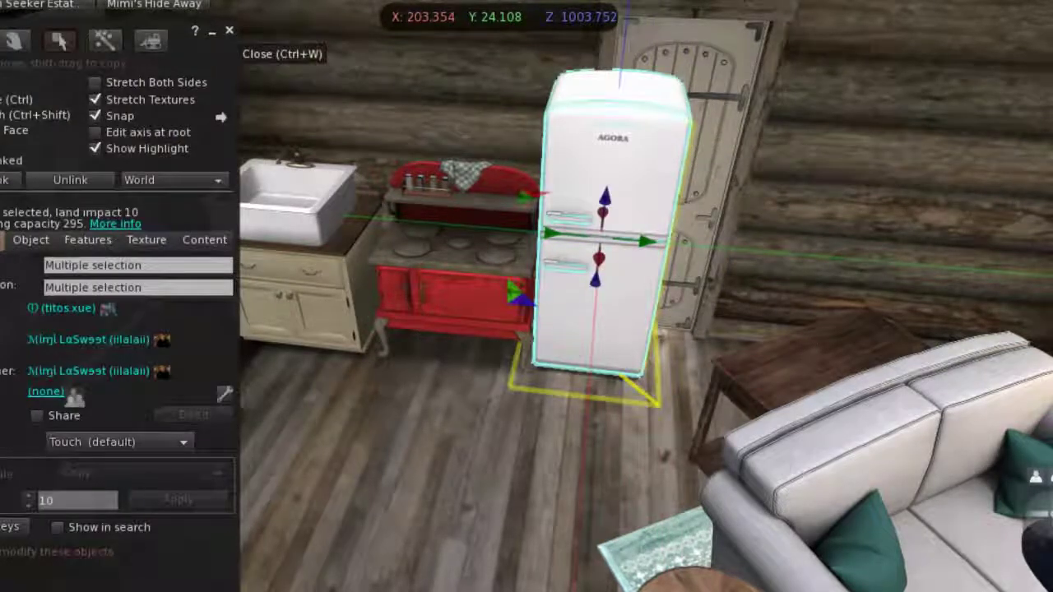
left_click(229, 30)
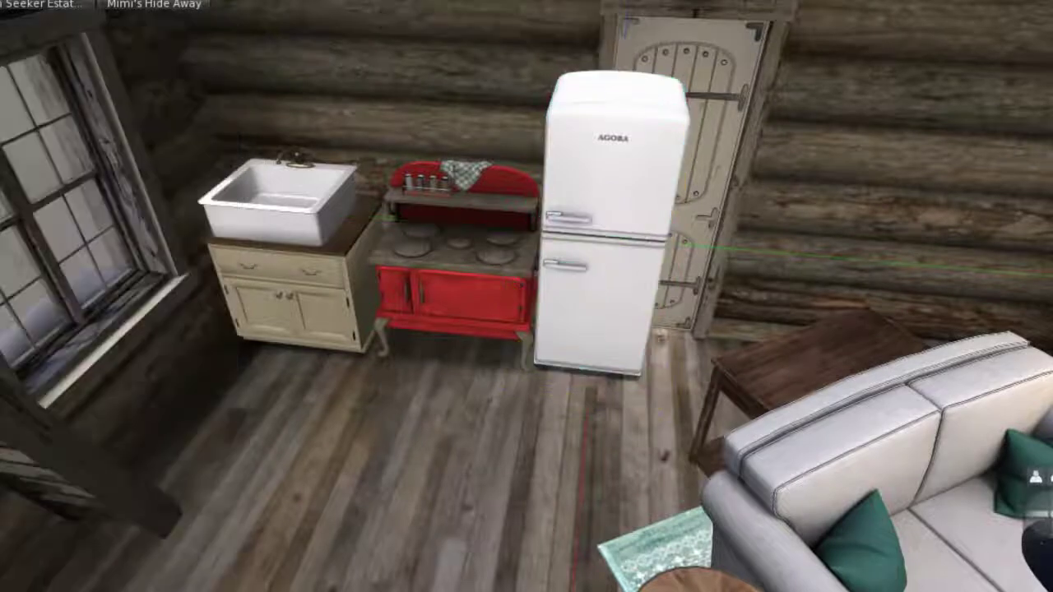
Remove the fridge's doors and its body from beside the stove
mouse_move(482, 258)
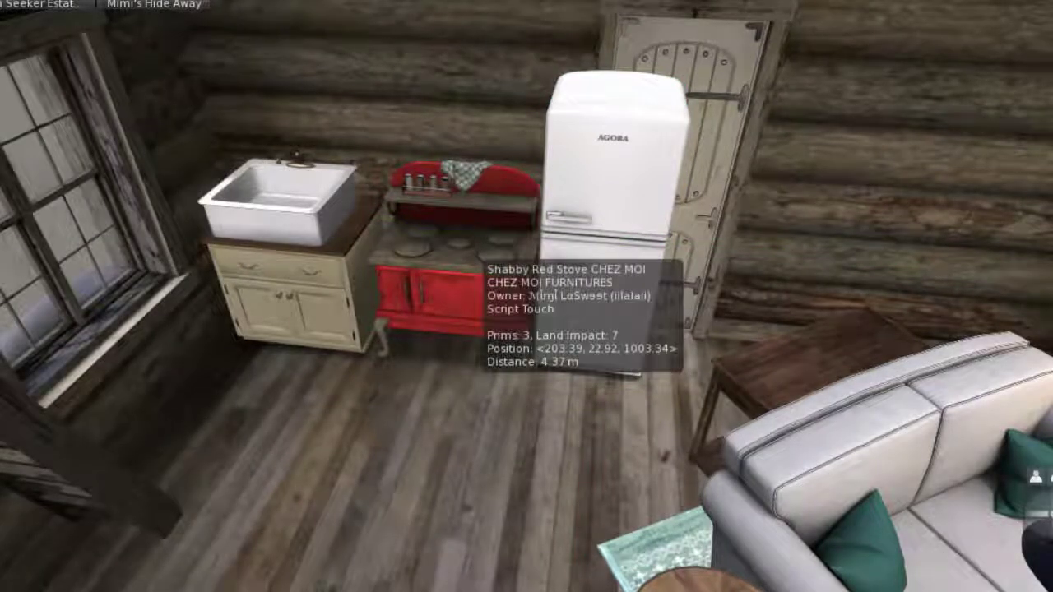
right_click(606, 213)
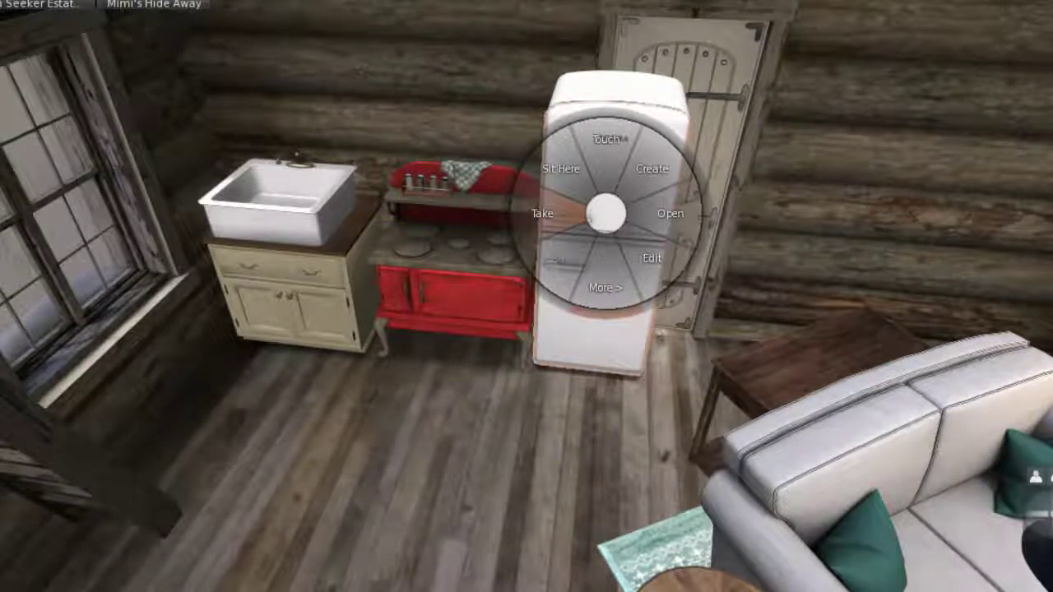
left_click(606, 139)
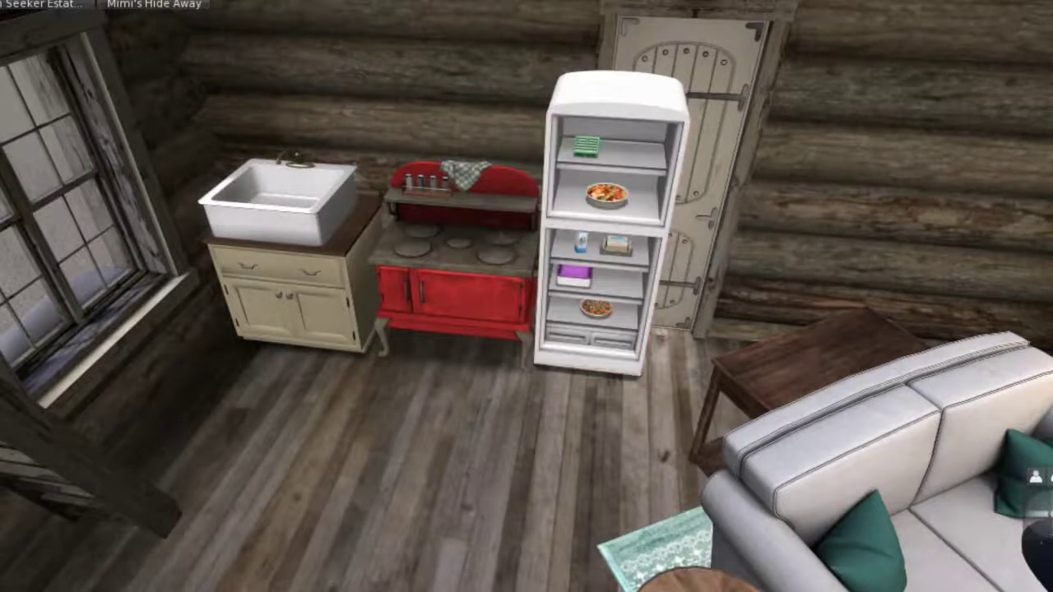
right_click(585, 202)
left_click(580, 276)
left_click(521, 201)
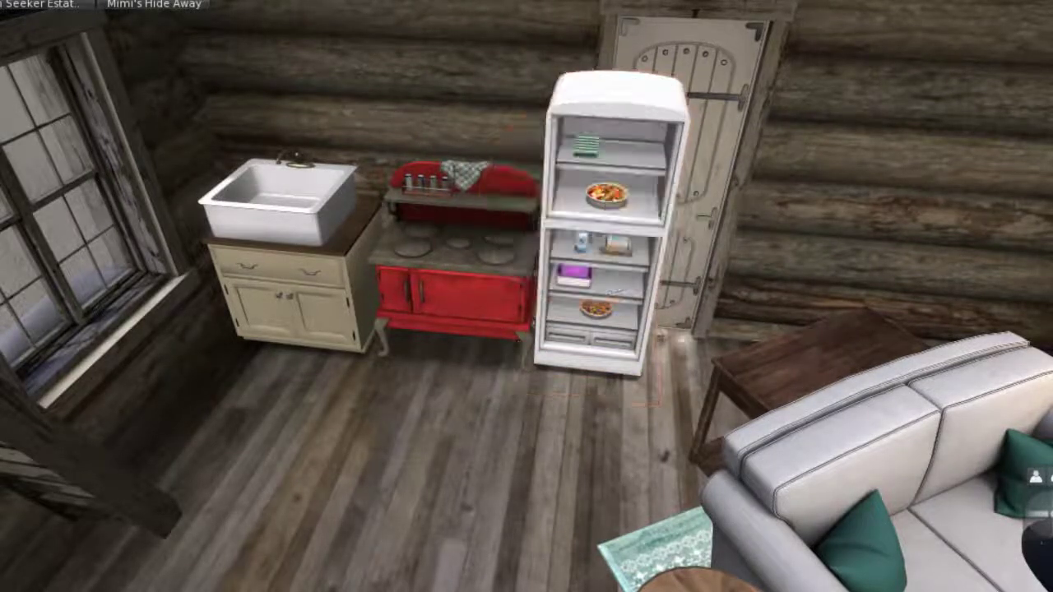
Delete the Shabby Red Stove from the cabin, including its separate door pieces and the body
right_click(470, 294)
left_click(468, 376)
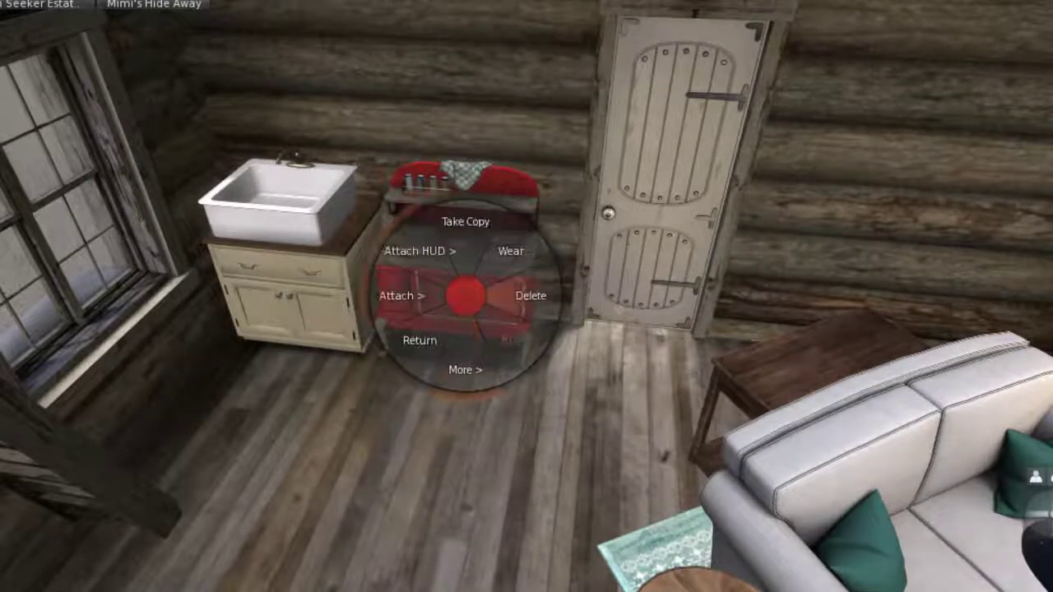
left_click(399, 294)
right_click(393, 284)
left_click(388, 357)
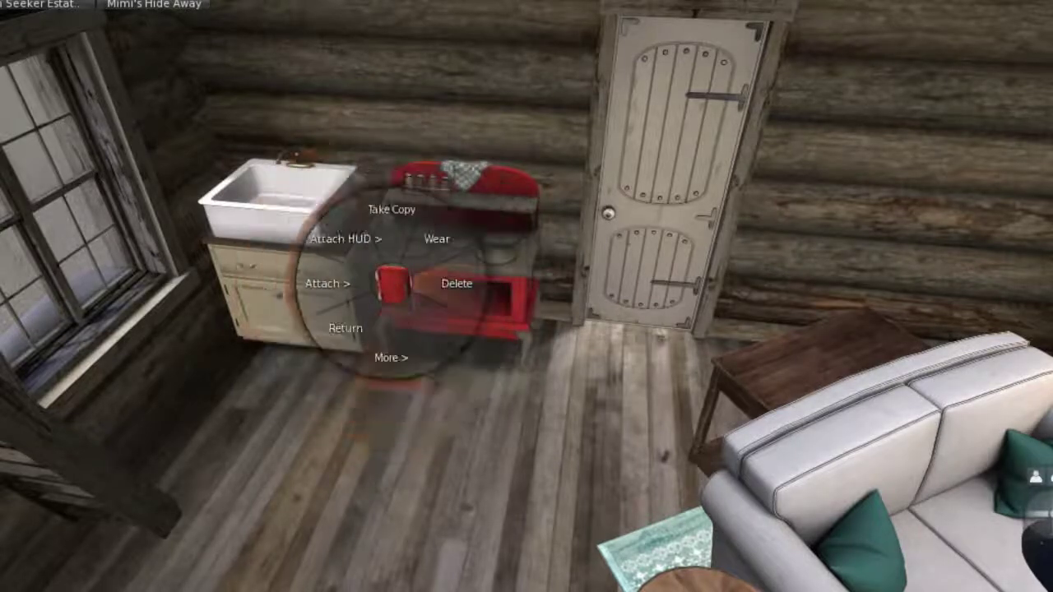
left_click(422, 211)
right_click(448, 263)
left_click(447, 333)
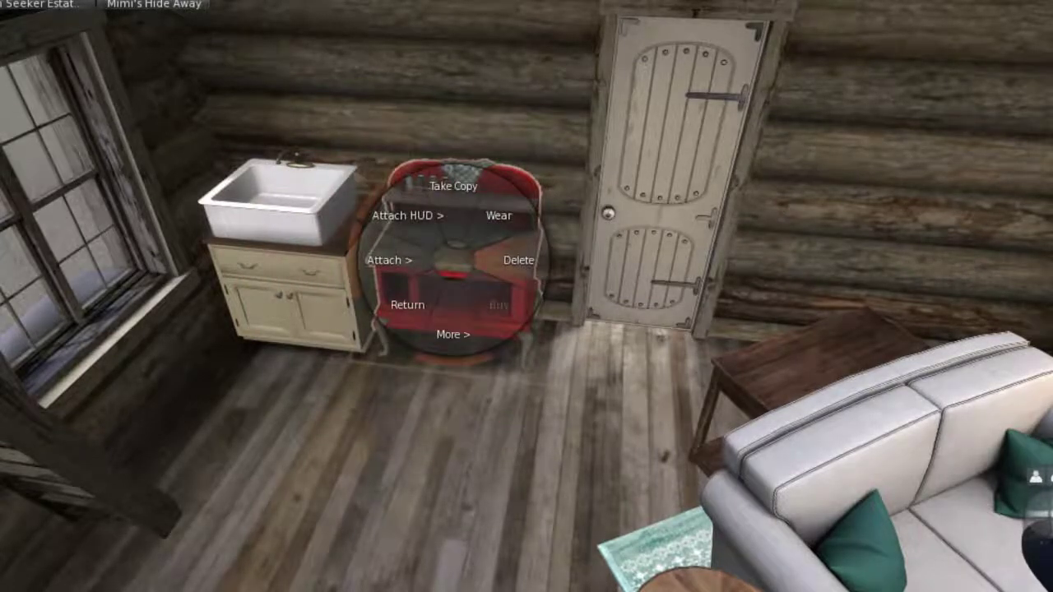
left_click(517, 255)
Delete the white sink, the counter under it and the leftover row of jars on the wall
right_click(271, 230)
left_click(273, 310)
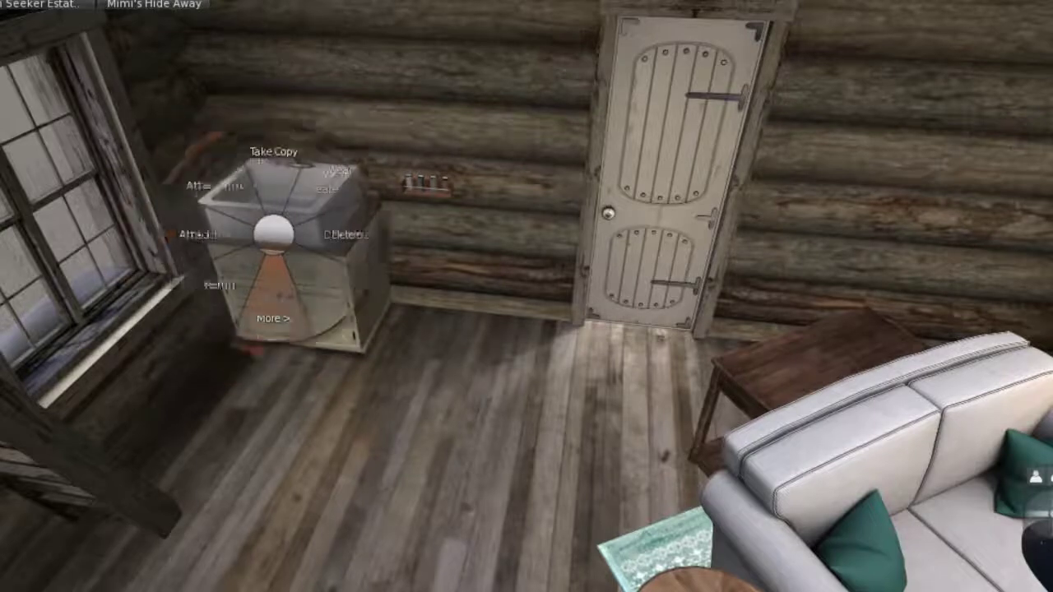
left_click(339, 234)
right_click(307, 297)
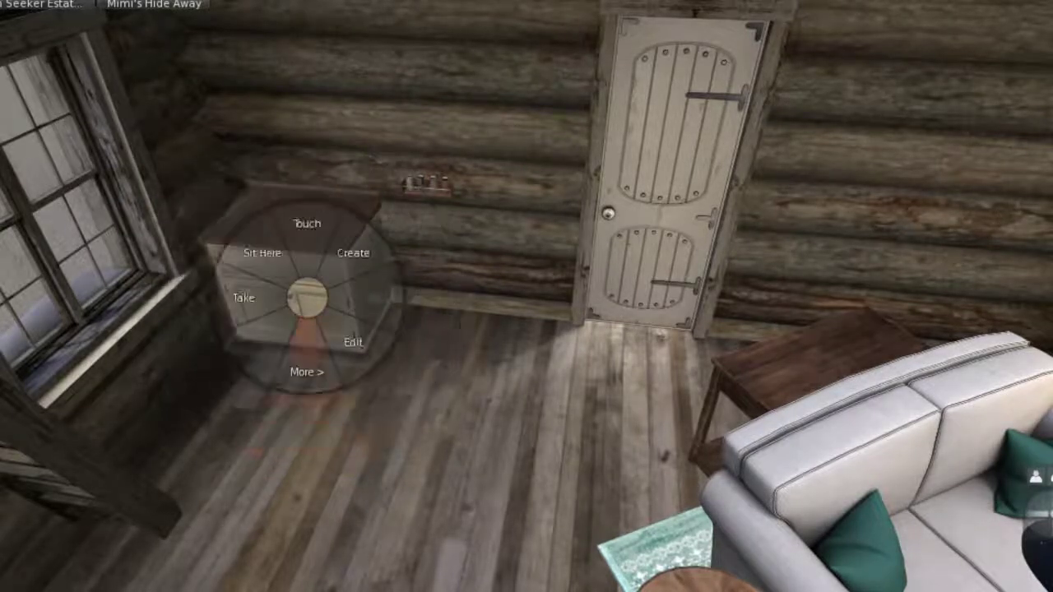
left_click(306, 370)
left_click(387, 297)
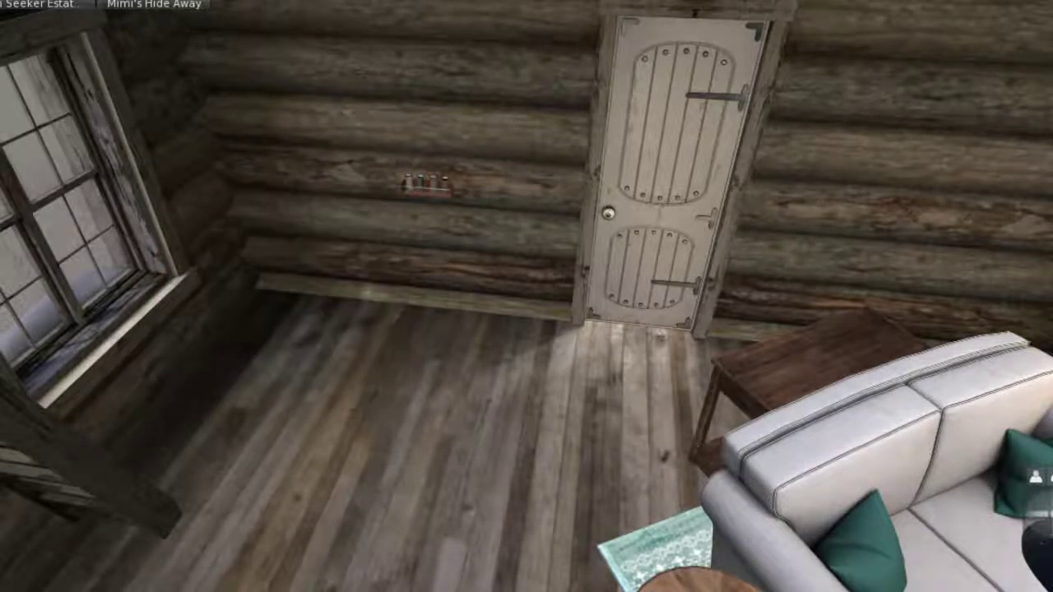
right_click(419, 184)
left_click(417, 257)
left_click(471, 184)
Search the recent inventory items for "chair"
key("ctrl+i")
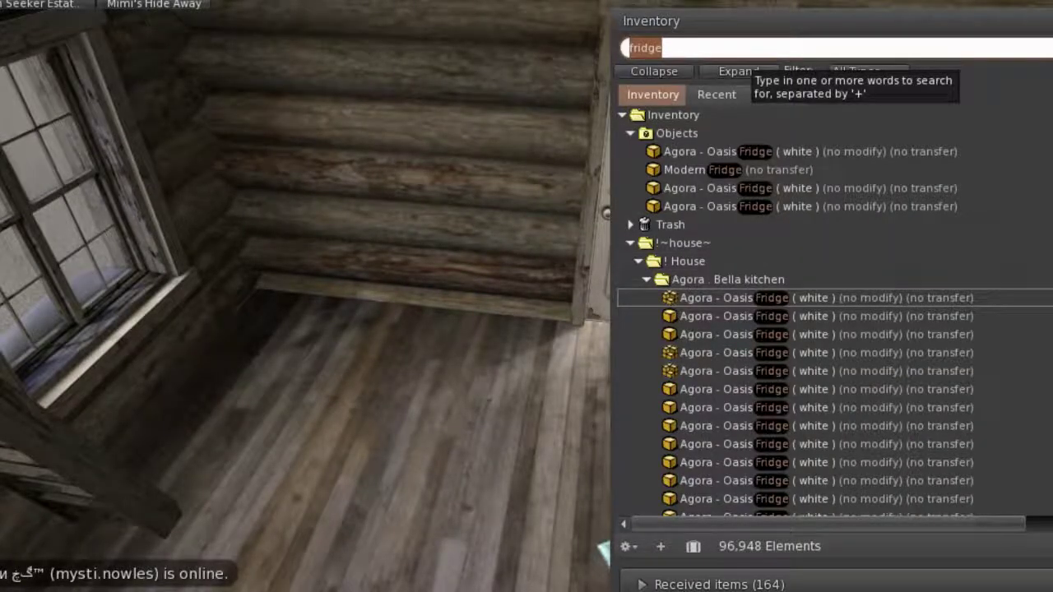
type("chiar")
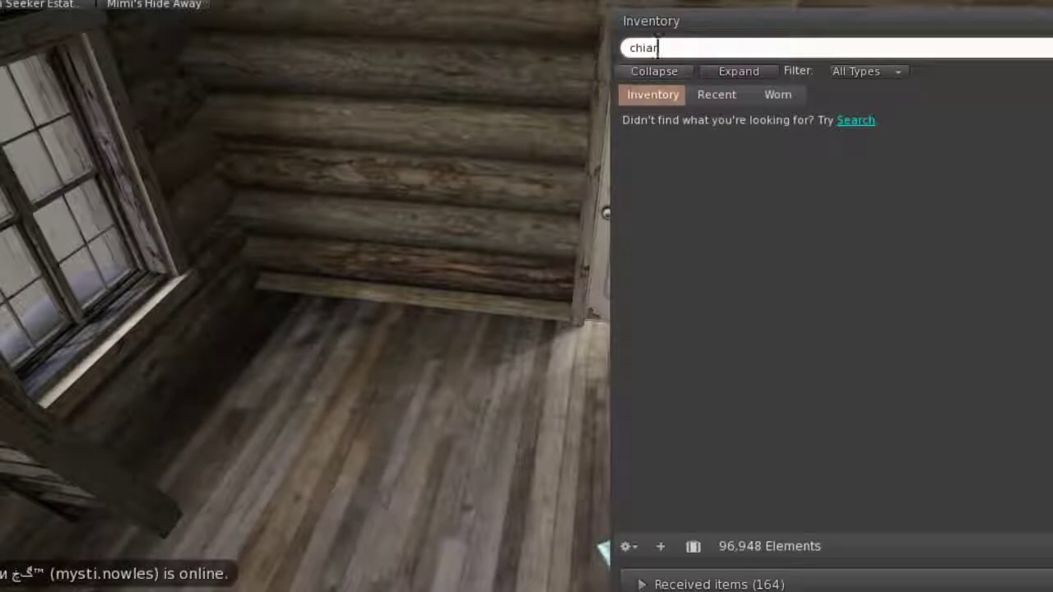
left_click(716, 95)
left_click(649, 48)
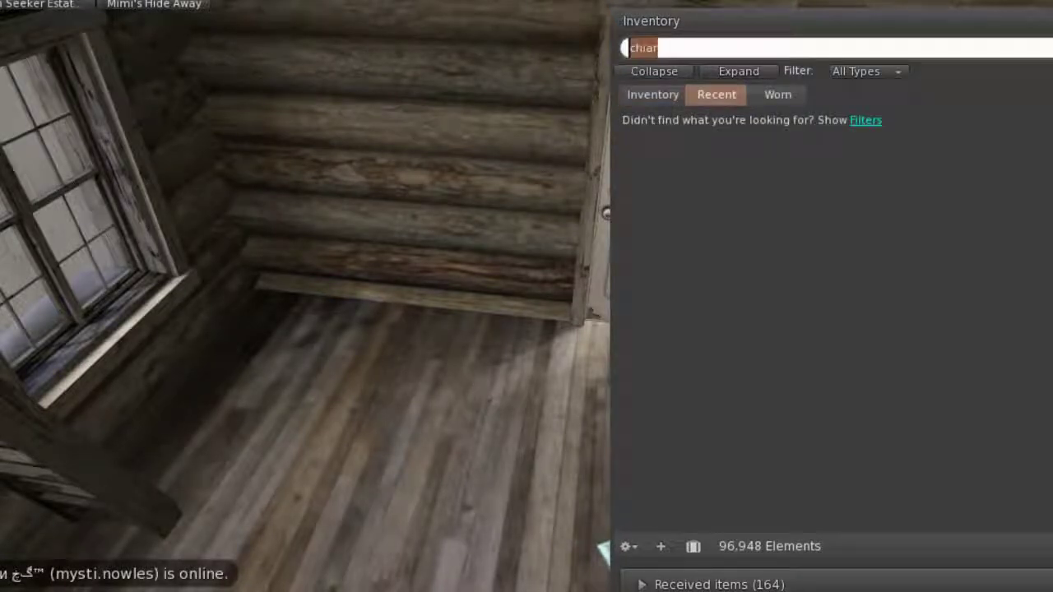
type("chair")
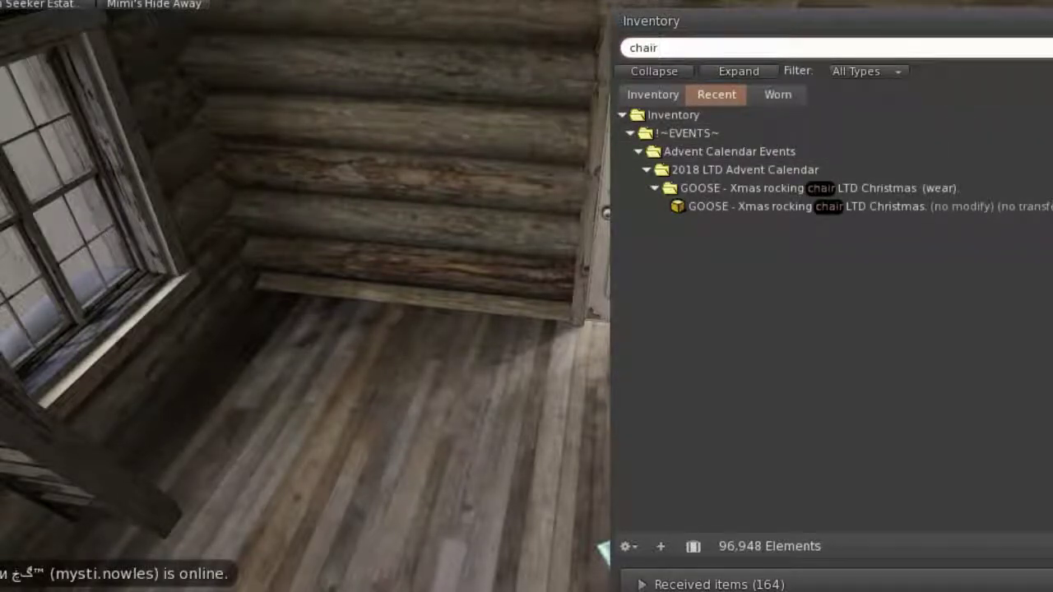
Place the GOOSE Xmas rocking chair on the floor near the window and rotate it to face the room
left_click(748, 206)
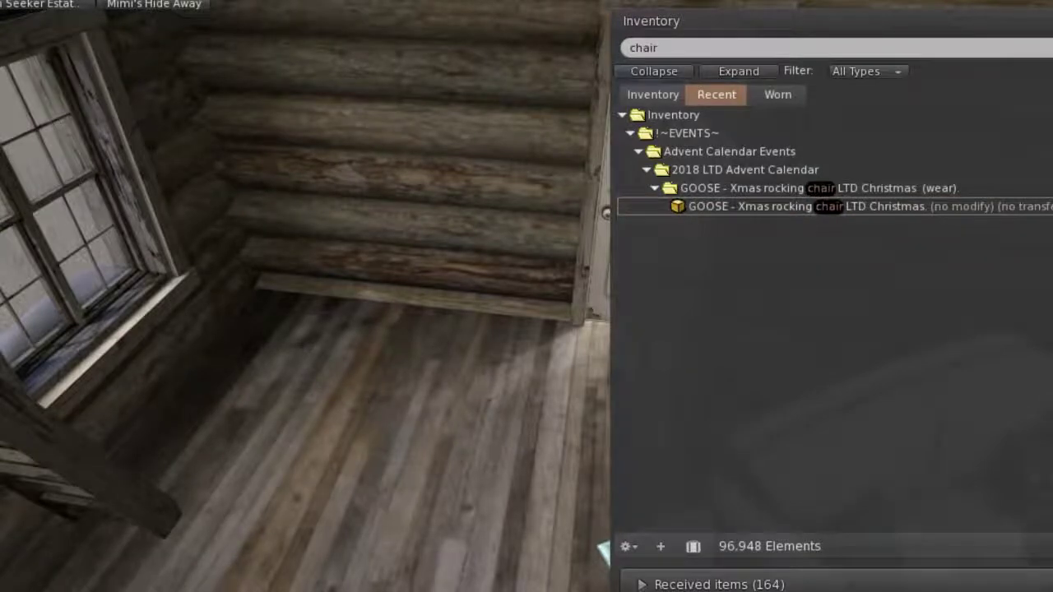
left_click_drag(748, 206, 246, 353)
right_click(236, 330)
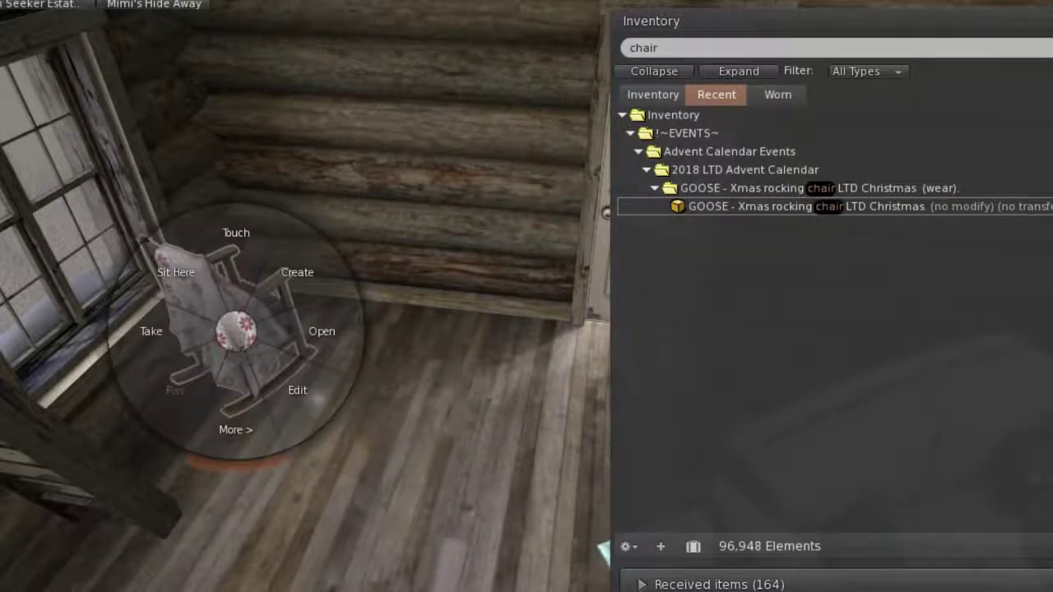
left_click(297, 390)
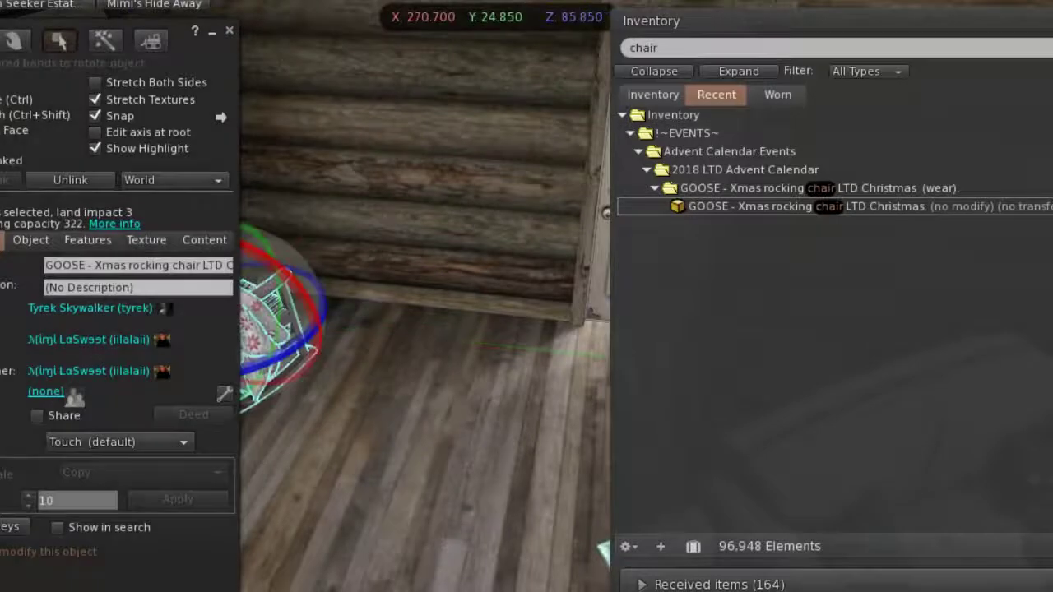
left_click_drag(271, 374, 308, 354)
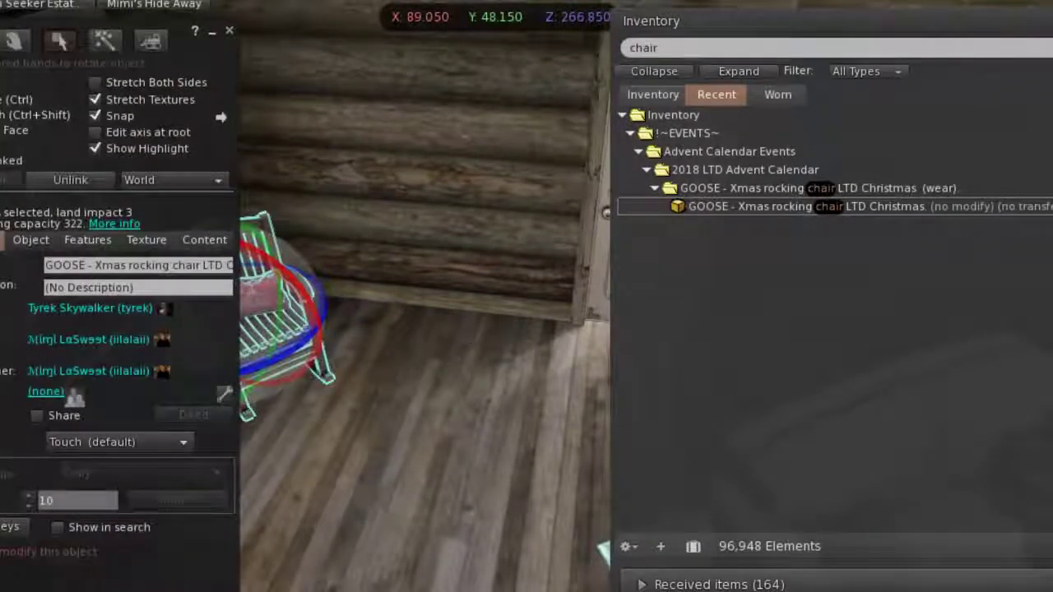
Move the rocking chair back toward the log wall, into the corner by the window
key("ctrl")
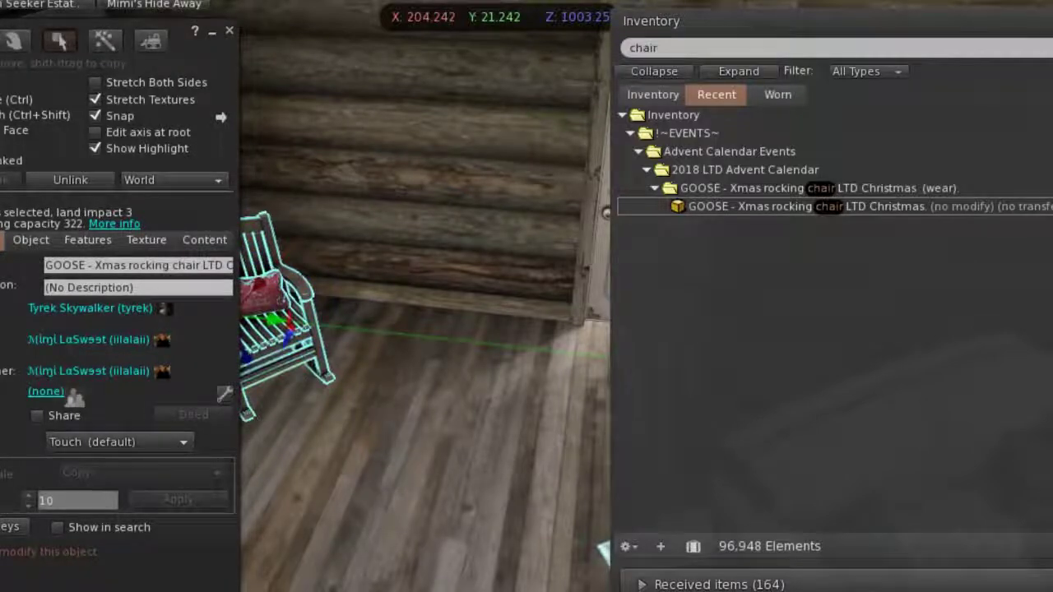
left_click_drag(284, 328, 271, 284)
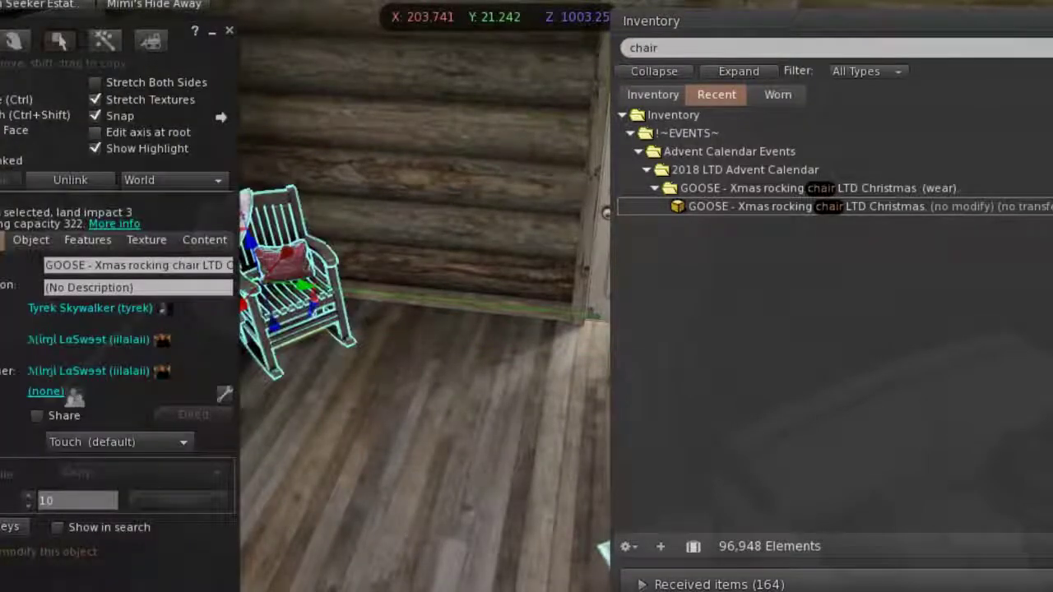
key("Escape")
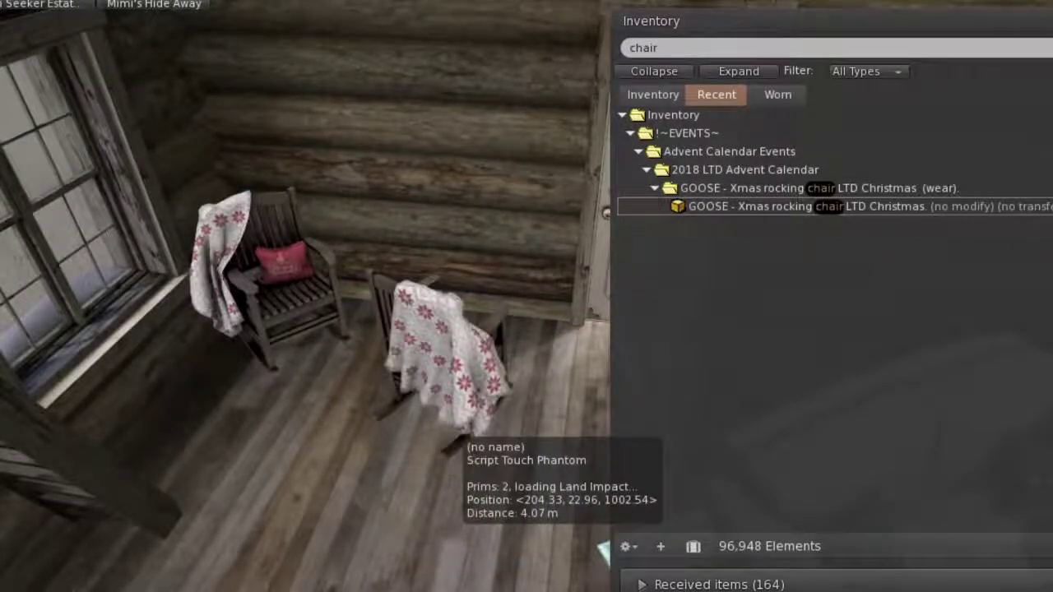
Rotate the second rocking chair to face the room and set it against the wall beside the first one
right_click(436, 376)
left_click(482, 415)
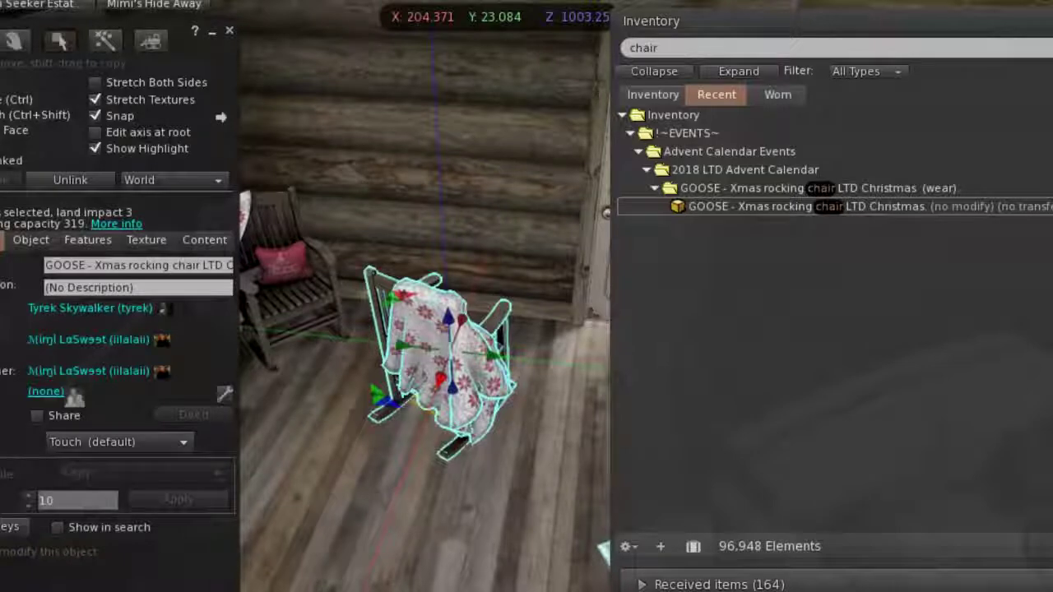
left_click_drag(361, 353, 361, 271)
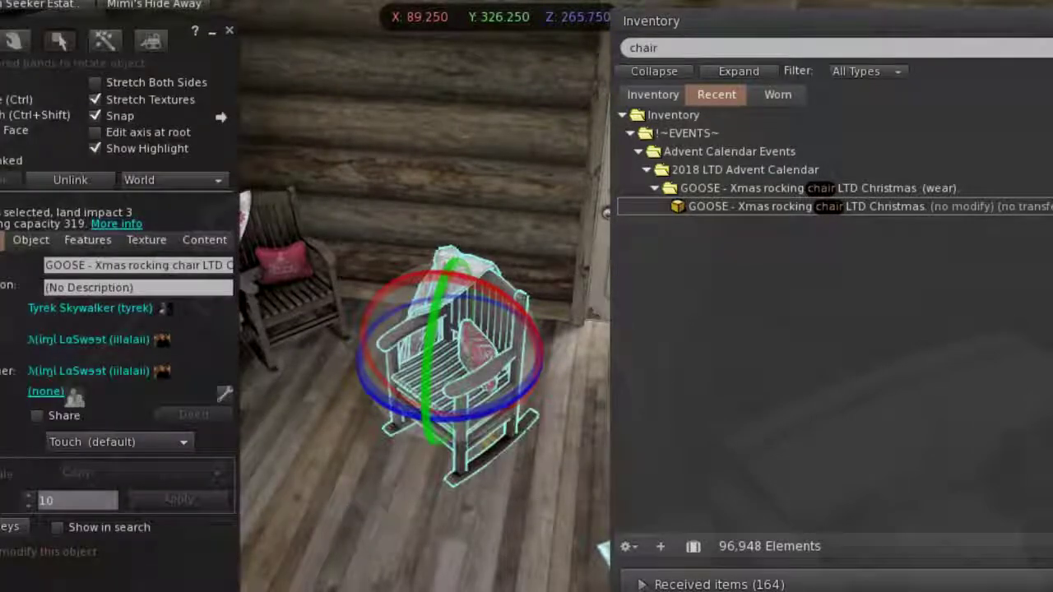
left_click_drag(442, 377, 342, 289)
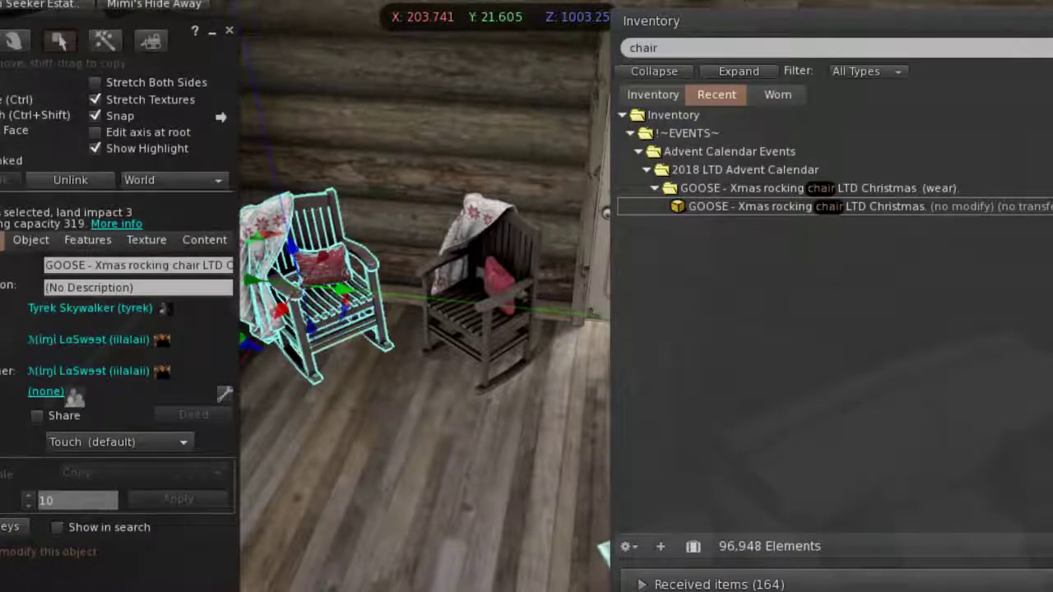
Pull the second rocking chair slightly away from the log wall, to about X 203.568
left_click_drag(604, 549, 533, 436)
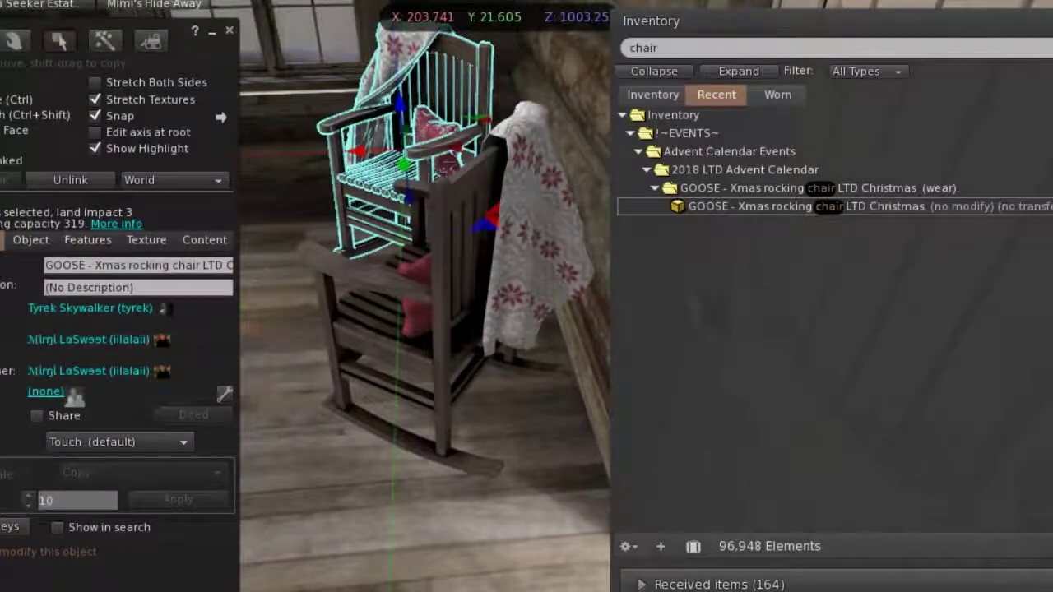
left_click(386, 312)
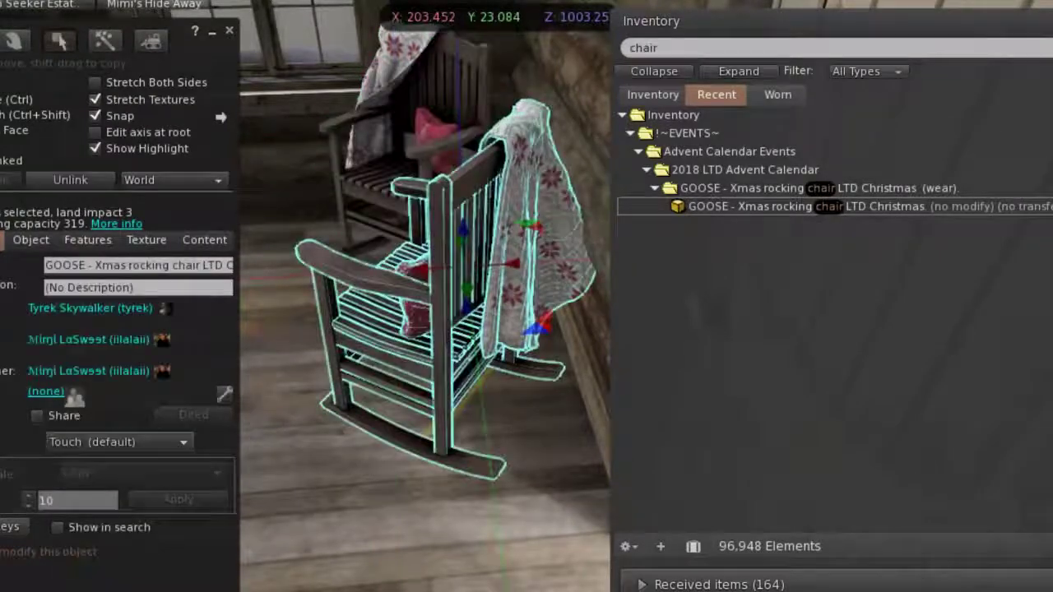
left_click_drag(511, 263, 485, 263)
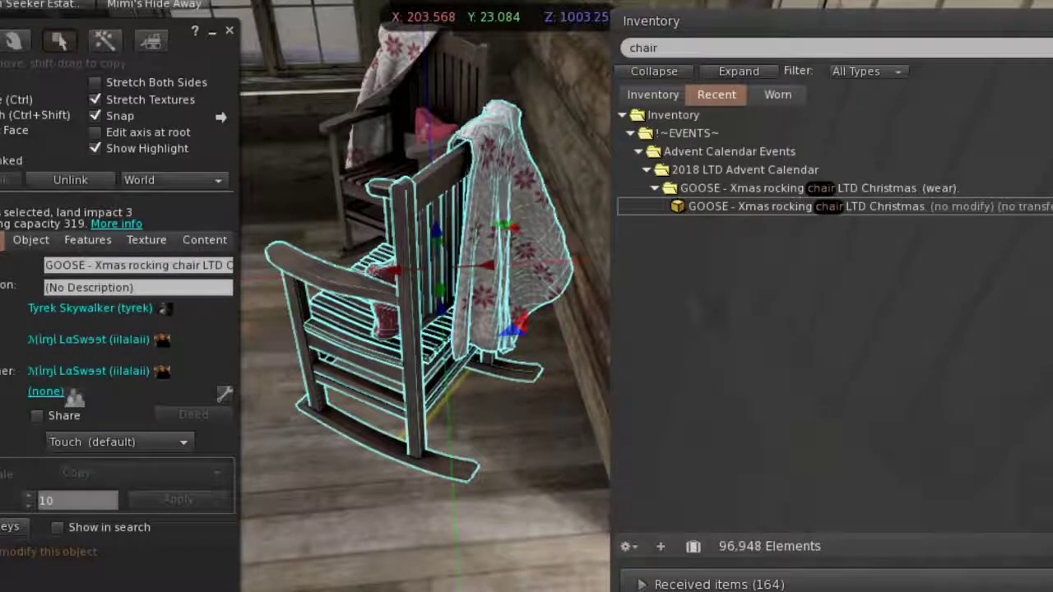
key("Escape")
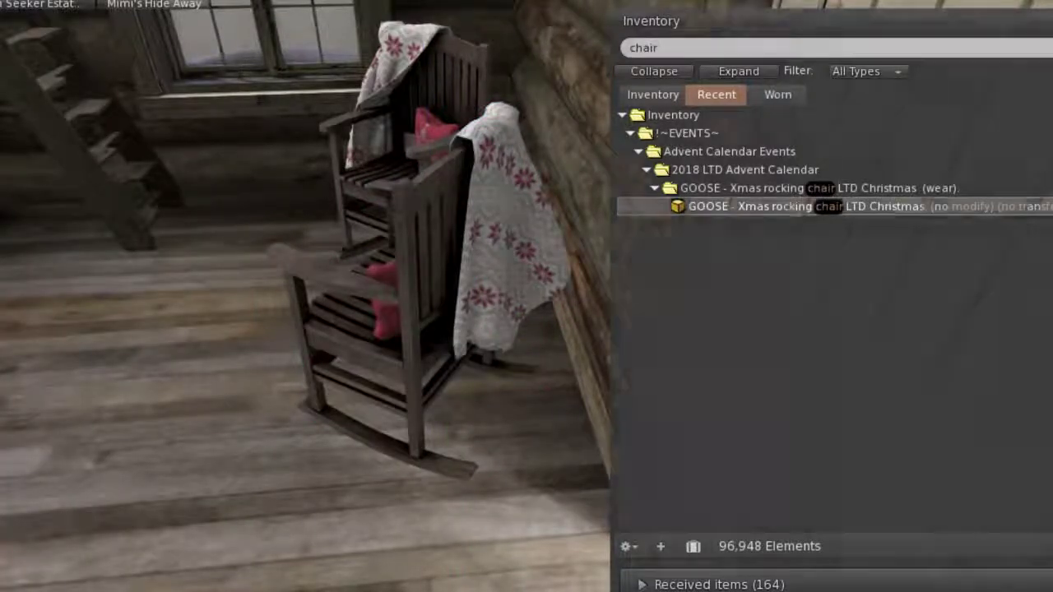
Search the full inventory for "rug" and place the tarte. snow white rug on the floor under the chairs
key("ctrl+i")
key("Escape")
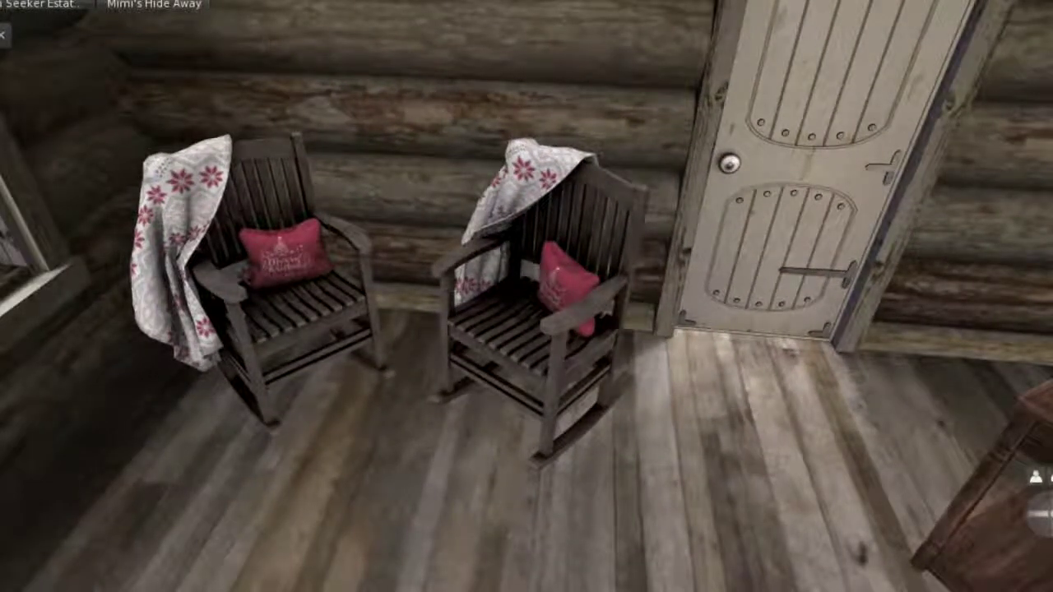
key("ctrl+i")
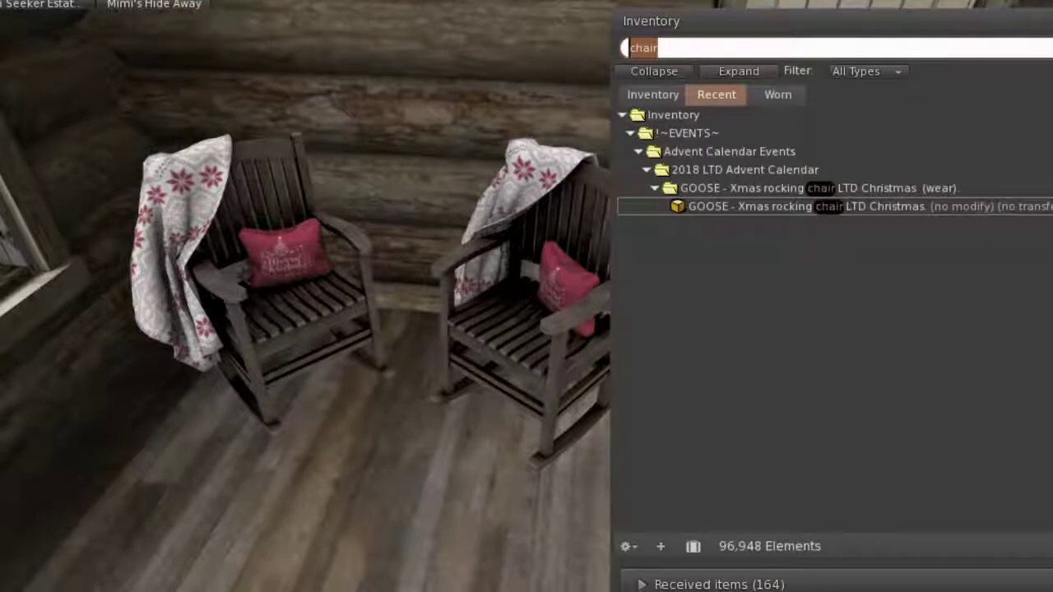
key("BackSpace")
type("rug")
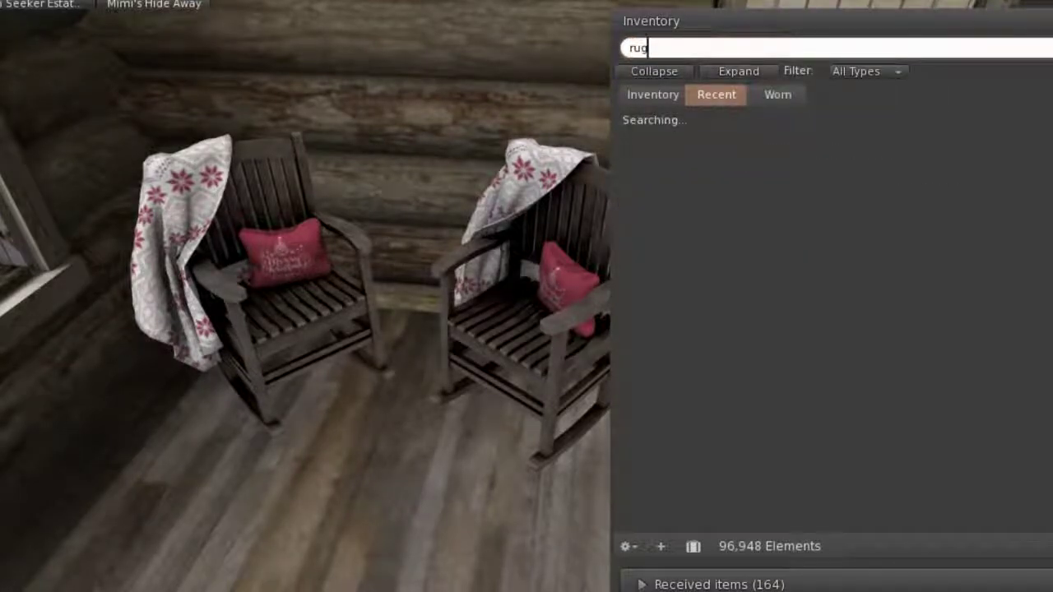
left_click(652, 95)
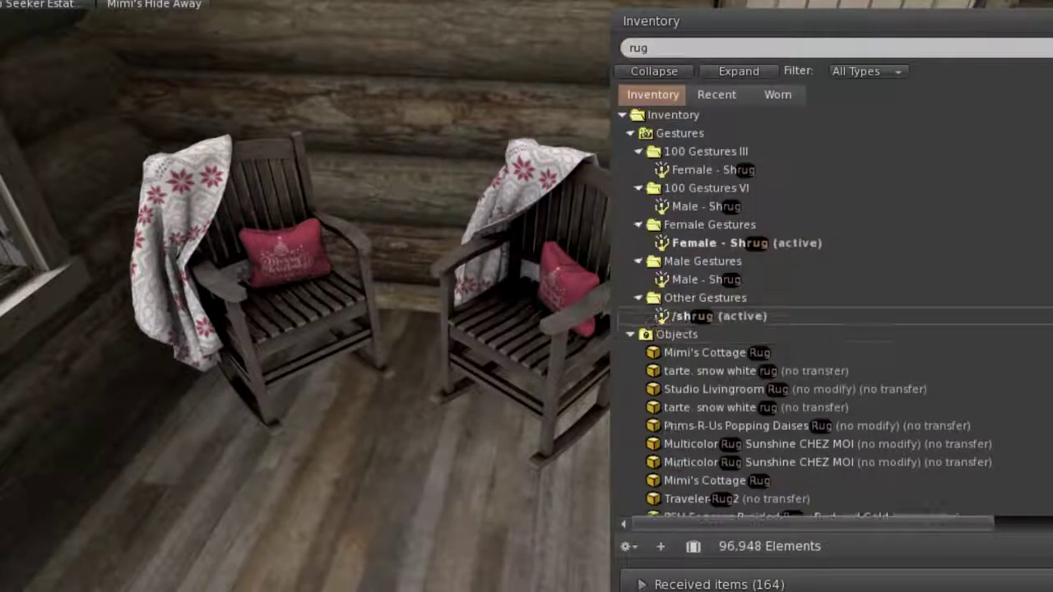
scroll(822, 313, "down", 3)
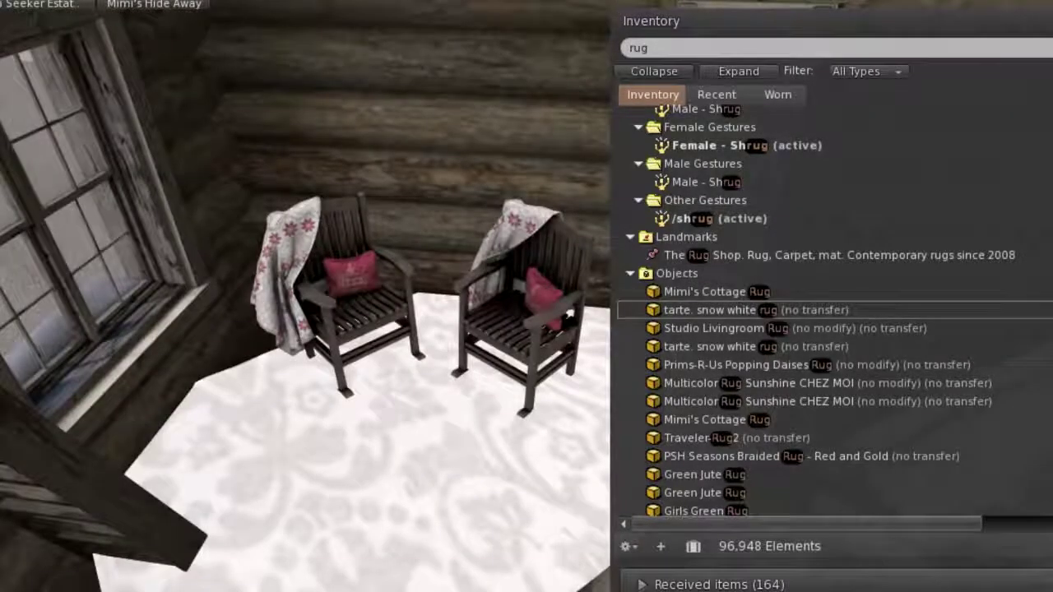
Shrink the snow white rug to a small mat that fits the corner by the rocking chairs
right_click(423, 477)
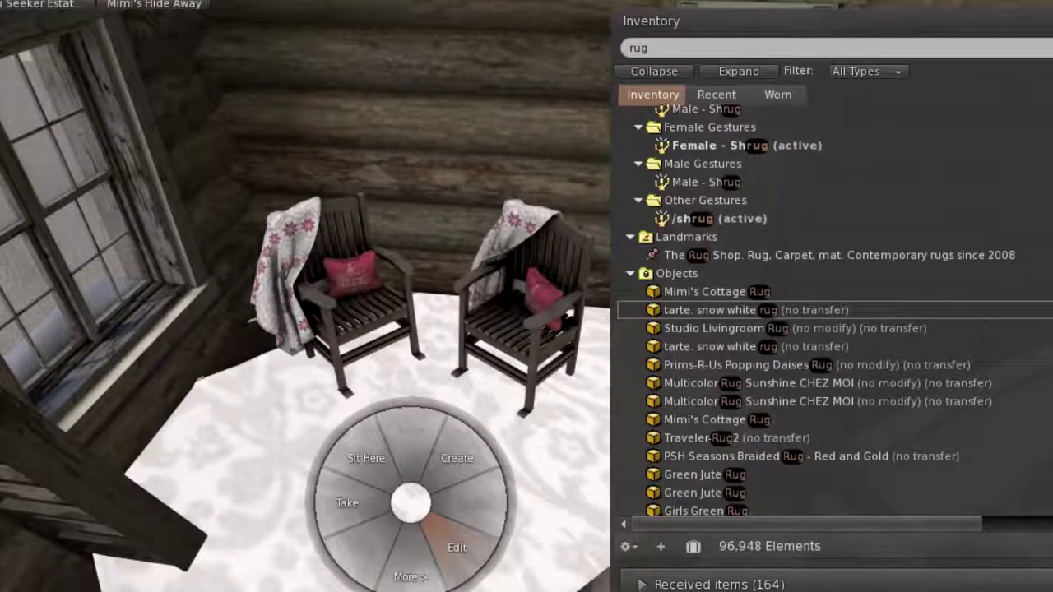
left_click(493, 457)
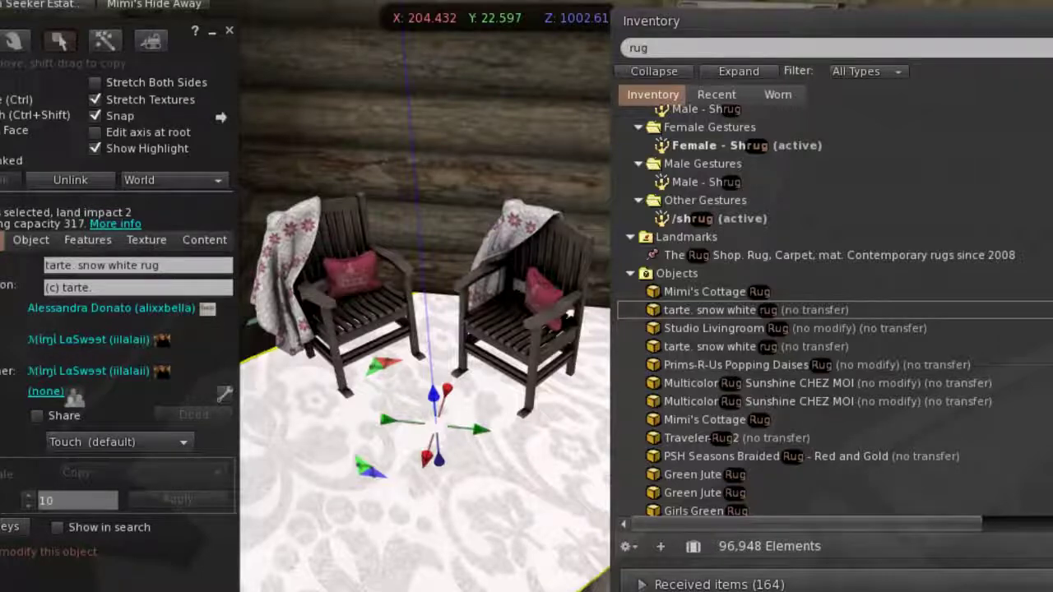
key("ctrl+shift")
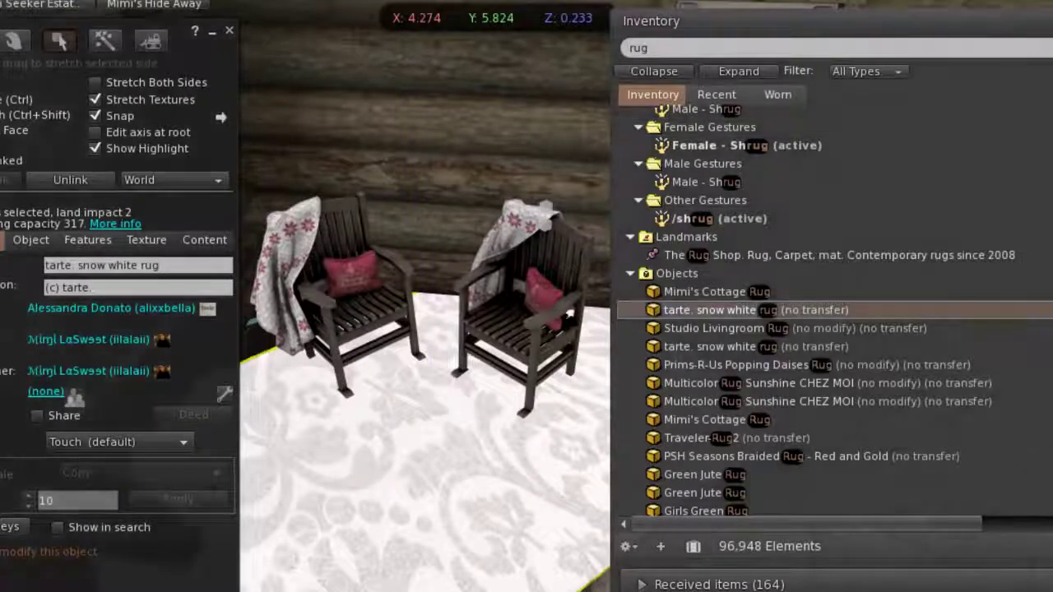
key("ctrl+i")
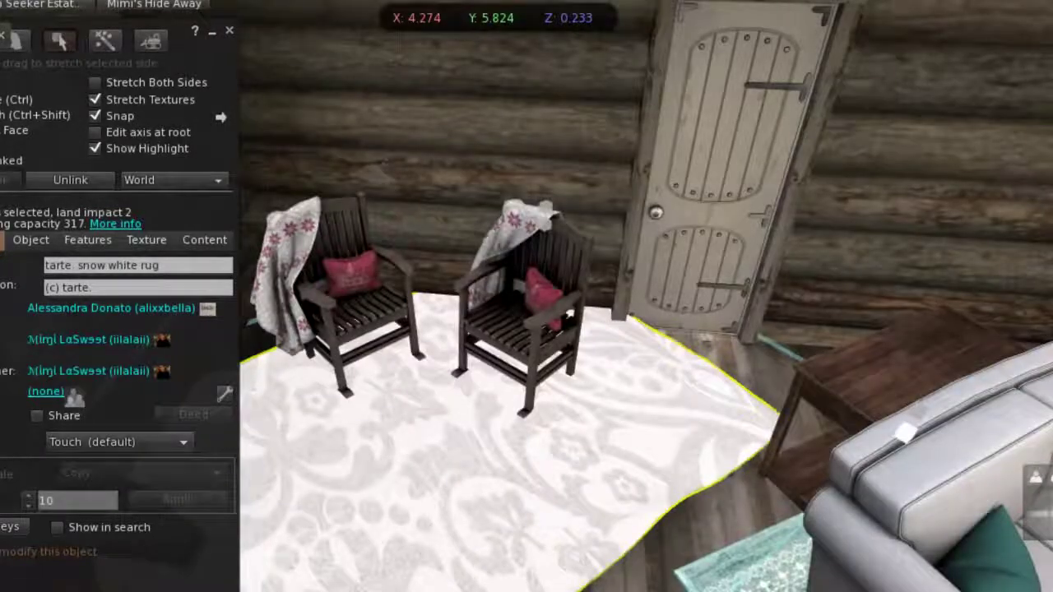
left_click_drag(644, 428, 525, 426)
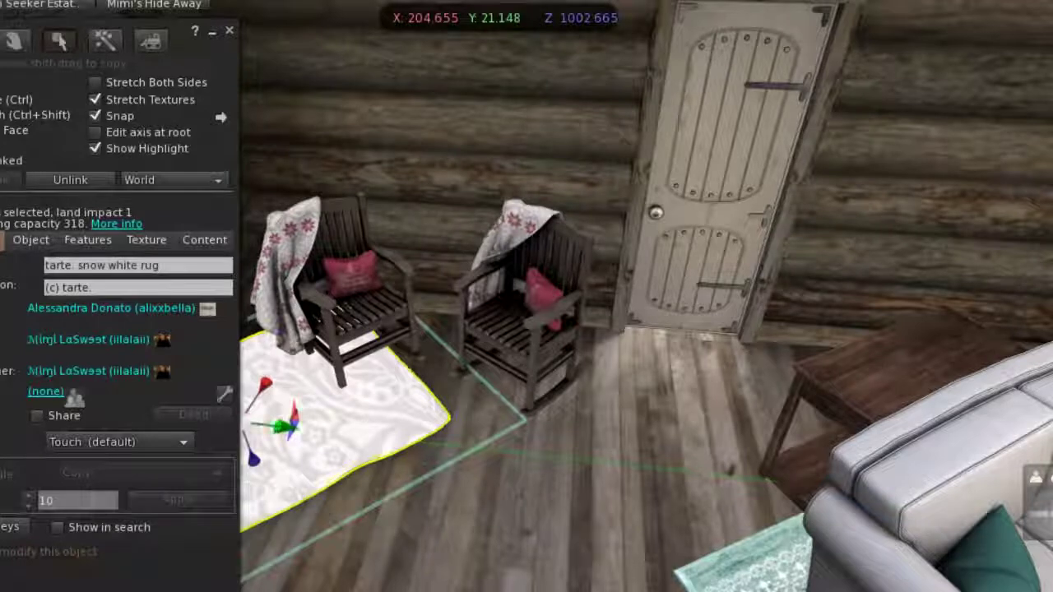
Shift the snow white rug in front of the rocking chairs, lower it to the floor and rotate it to match their angle
left_click_drag(276, 425, 381, 437)
left_click_drag(376, 399, 387, 427)
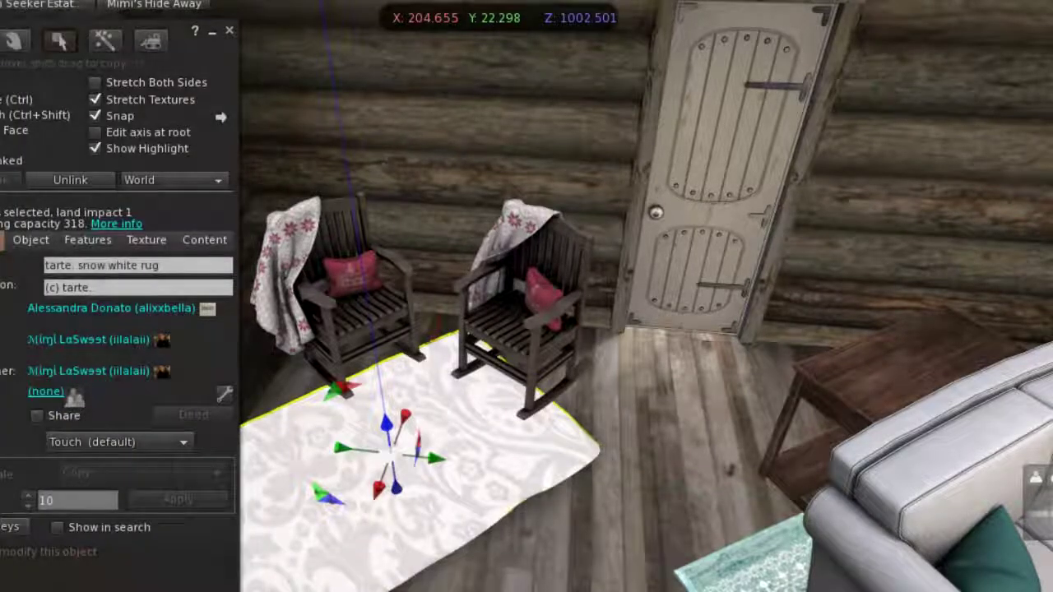
key("ctrl")
left_click_drag(386, 393, 355, 398)
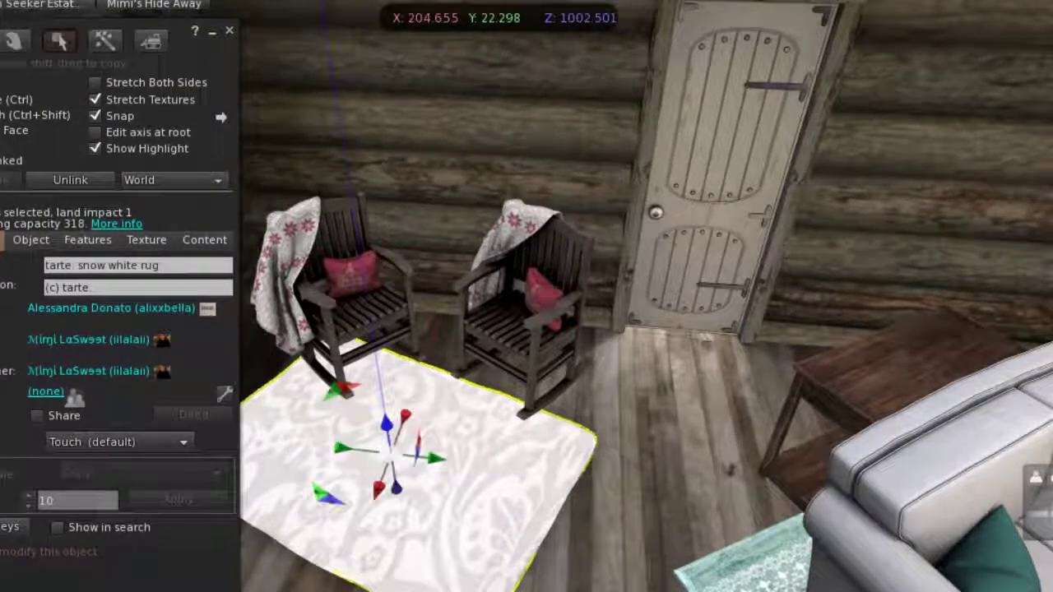
left_click_drag(399, 436, 336, 478)
Raise the rocking chairs slightly so their rockers rest on the rug, with the one by the window at Z 1003.271
left_click(522, 312)
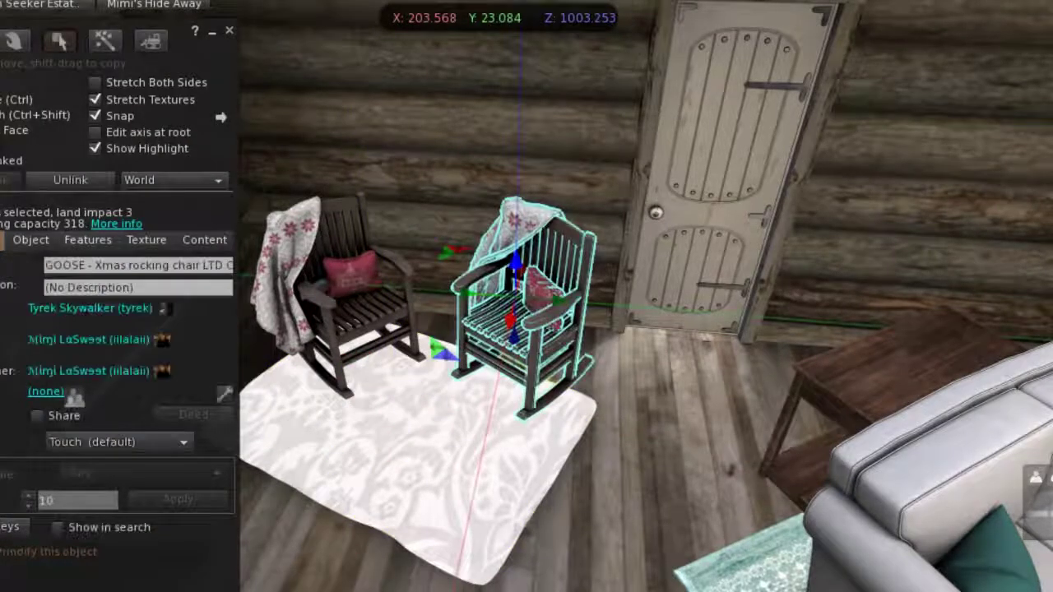
left_click_drag(514, 262, 514, 262)
left_click(314, 315)
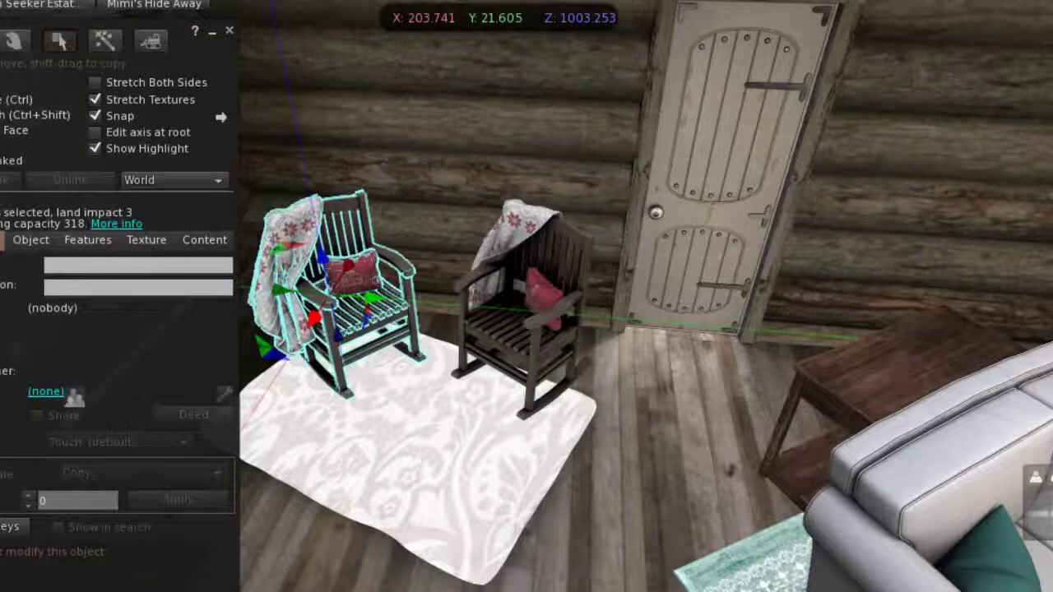
left_click_drag(322, 257, 322, 255)
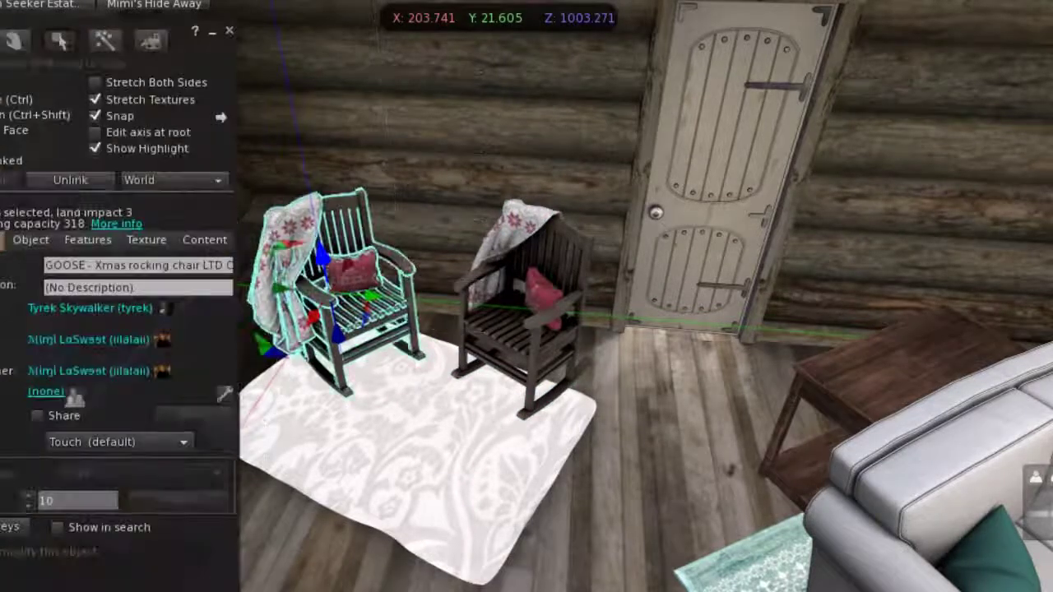
key("Escape")
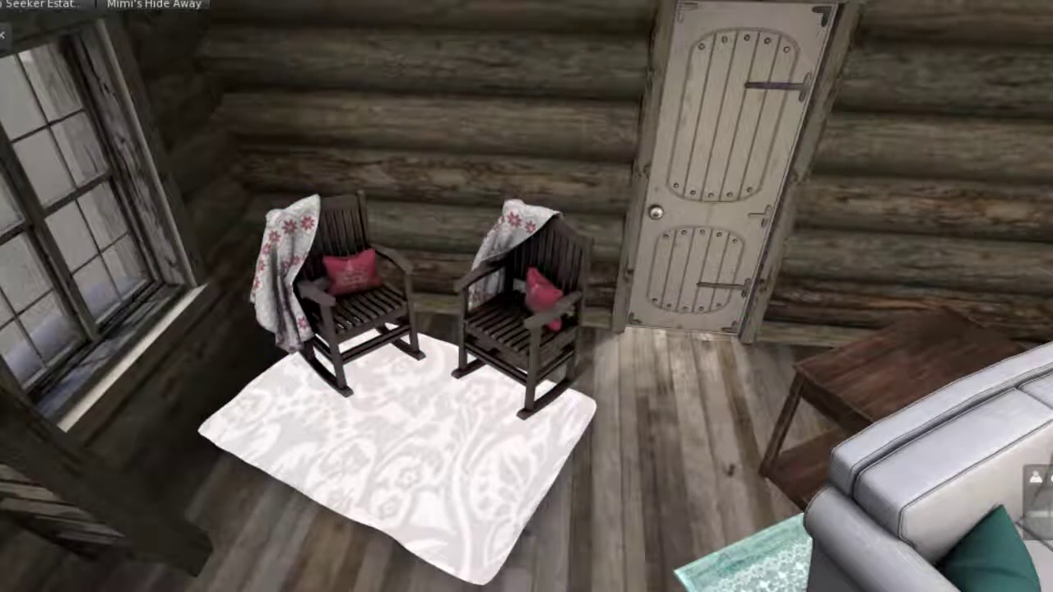
Search the inventory for "clutter" and place the .peaches. Modeh Ani Tablet Clutter clips, tablet and cactus on the floor by the rug
key("ctrl+i")
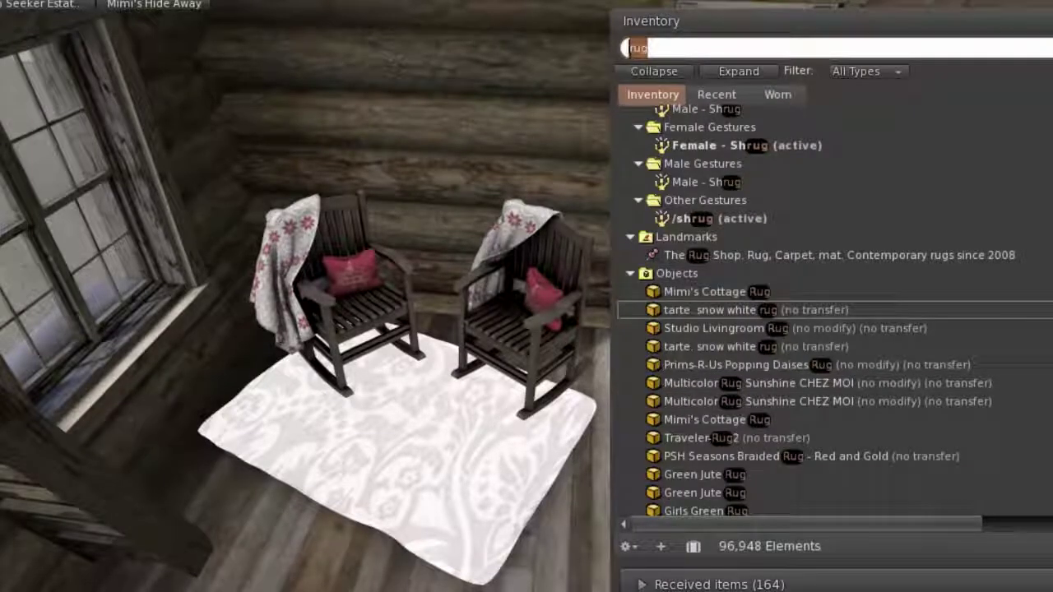
type("clutter")
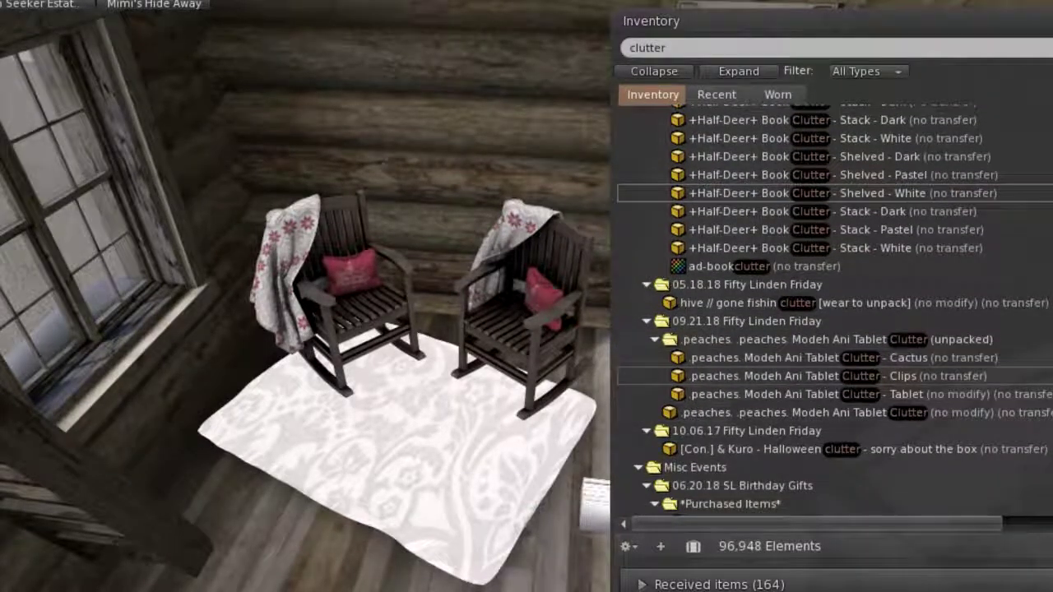
left_click(830, 376)
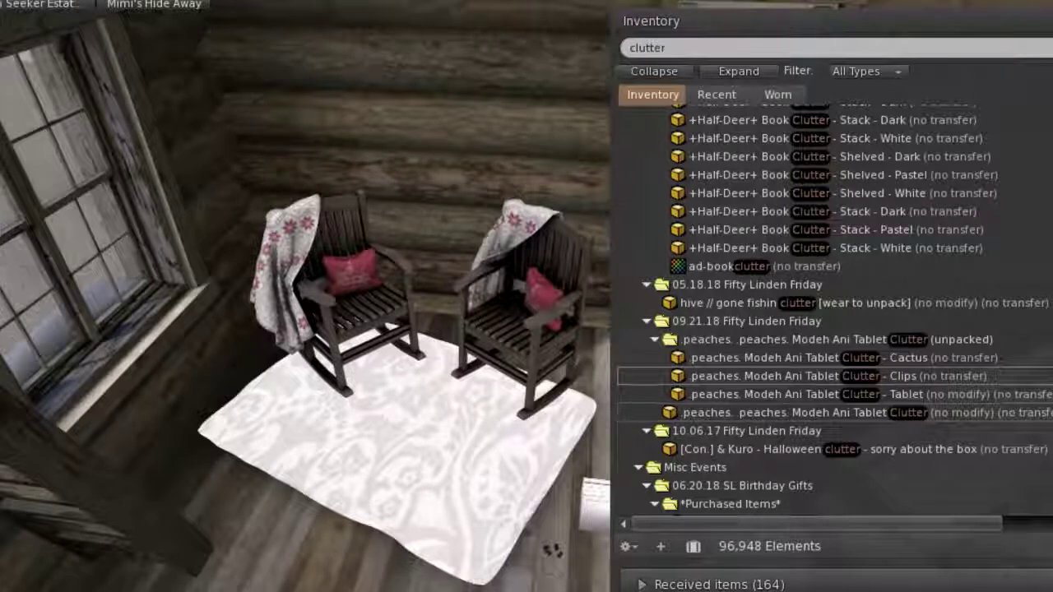
left_click(806, 394)
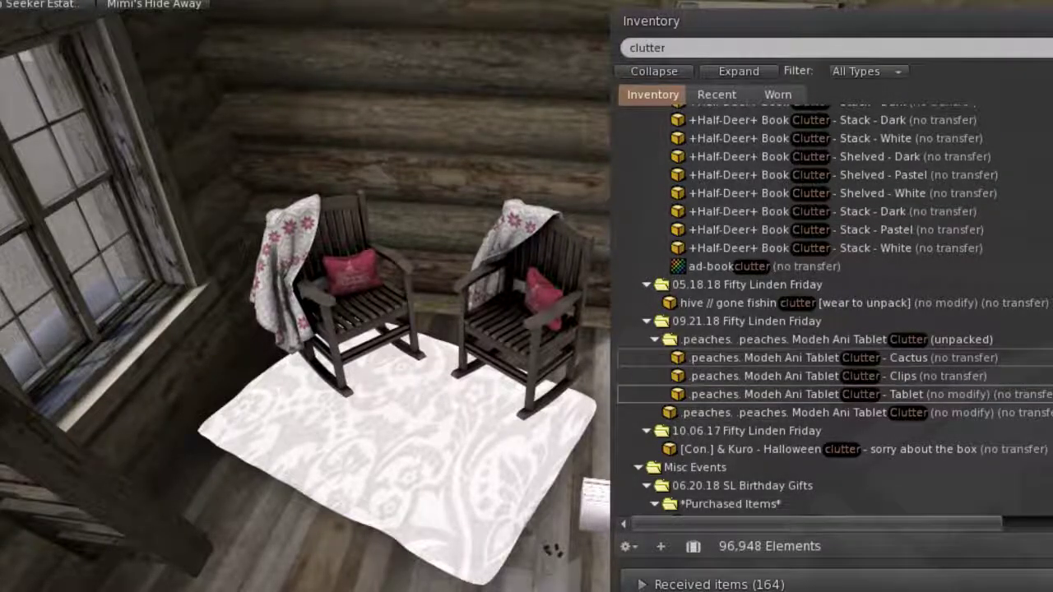
left_click(806, 357)
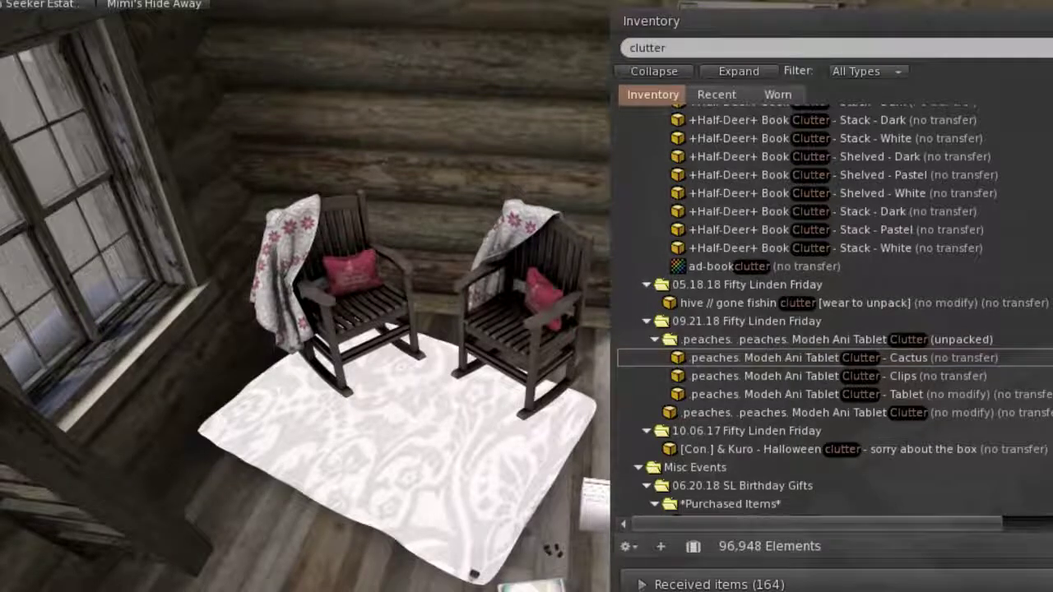
Find +Half-Deer+ Stringlights - Ceiling - Cluttered A in the clutter search results and place it at the log wall above the rocking chairs
scroll(830, 312, "down", 3)
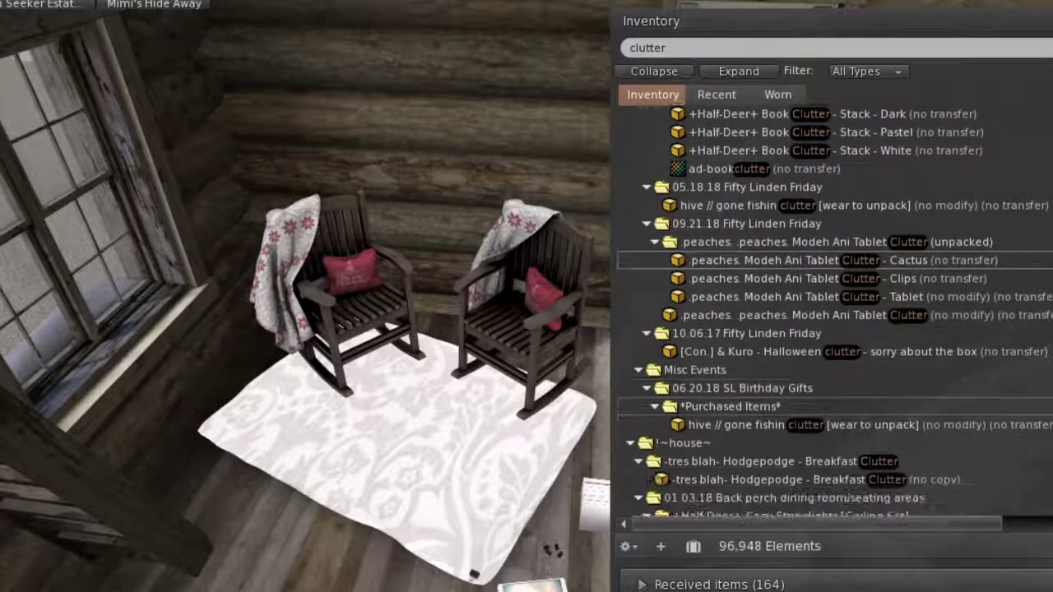
scroll(831, 313, "down", 1)
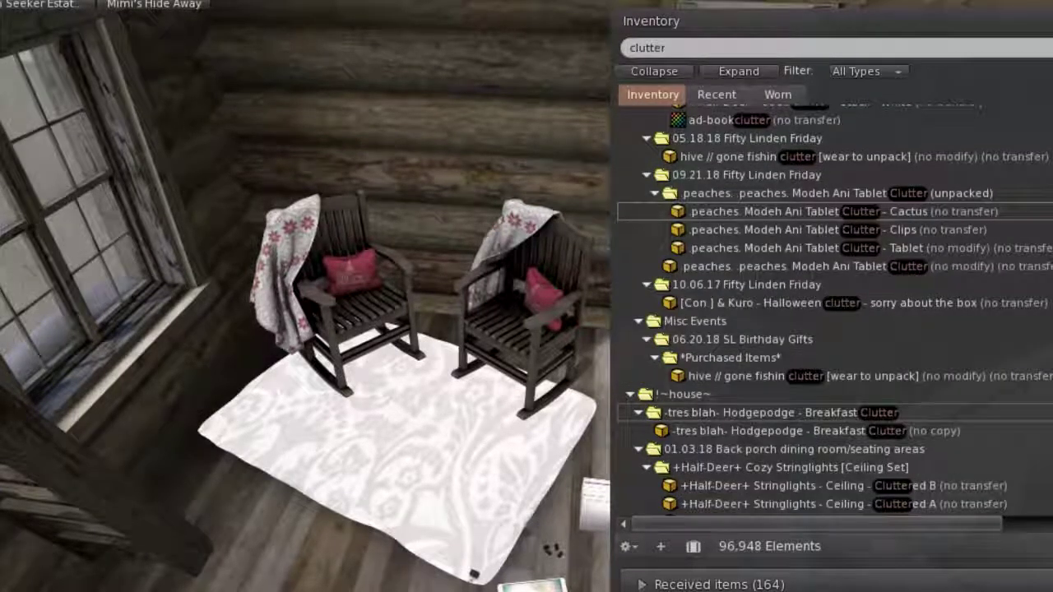
scroll(831, 312, "down", 2)
scroll(831, 313, "down", 1)
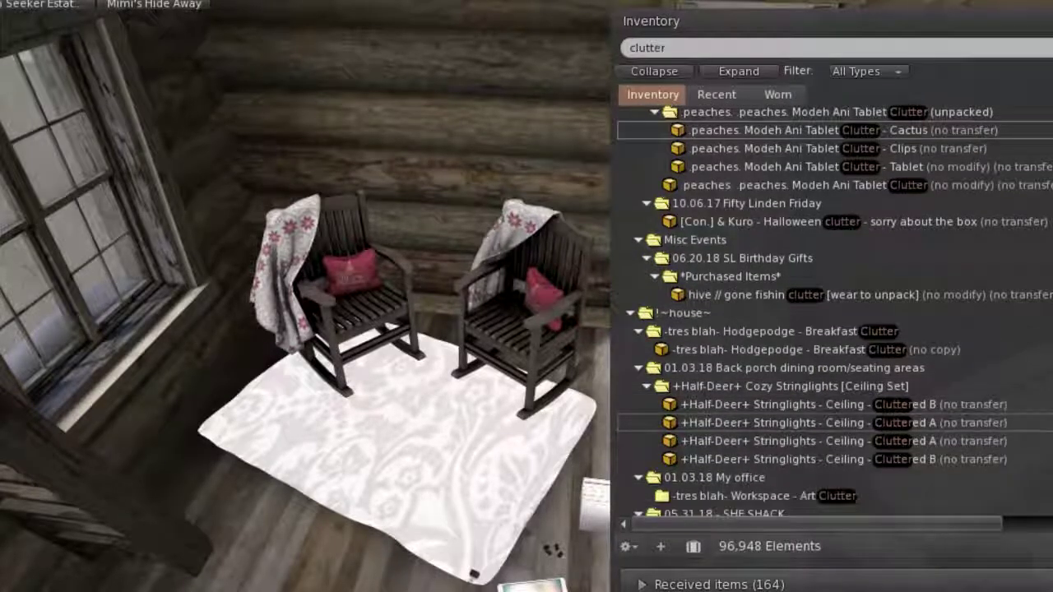
scroll(822, 415, "down", 1)
scroll(822, 411, "down", 2)
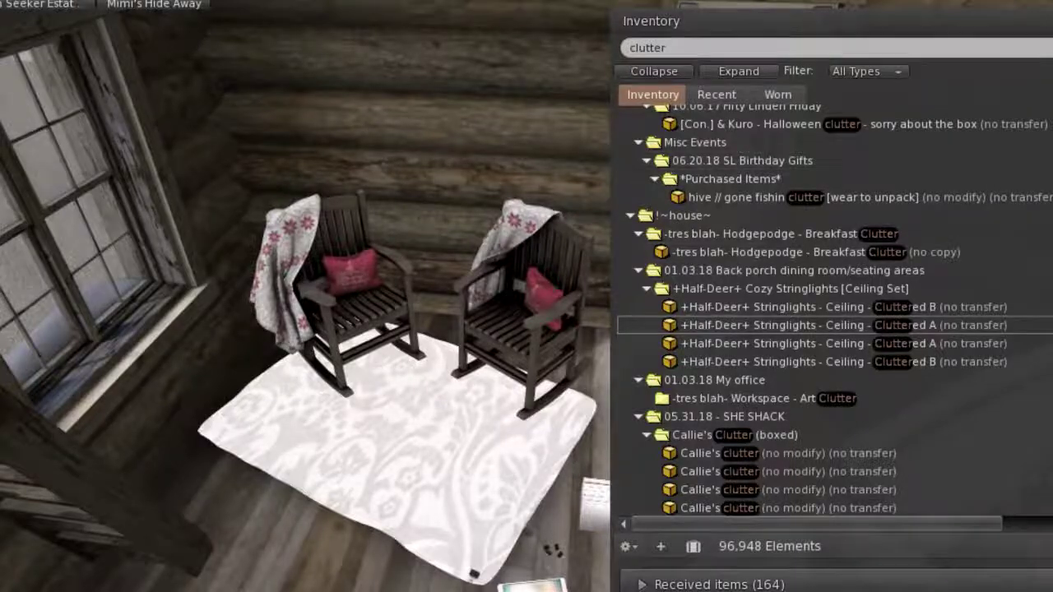
left_click_drag(806, 325, 345, 124)
key("ctrl+i")
key("Left")
key("Left")
key("Left")
key("Left")
key("Left")
key("Left")
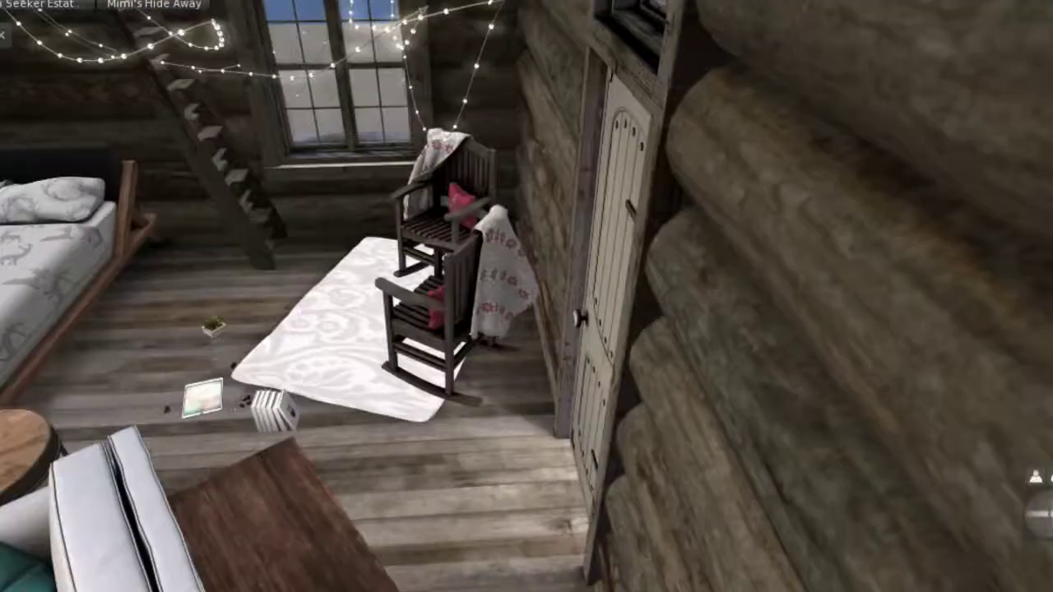
key("Escape")
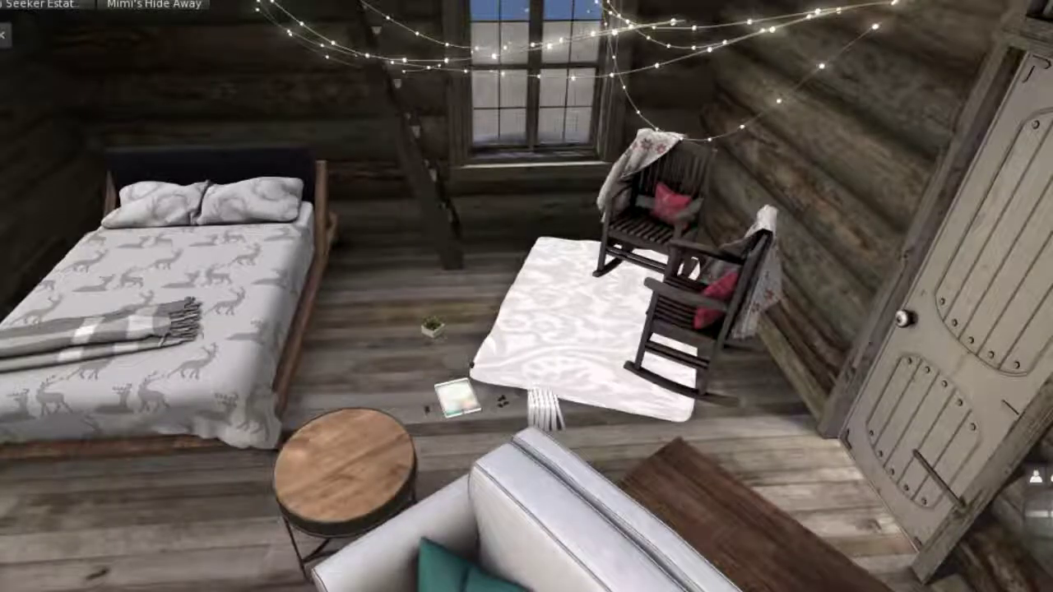
Select the ceiling string lights for editing and move them along the X axis to 208.163, over the bed
right_click(685, 117)
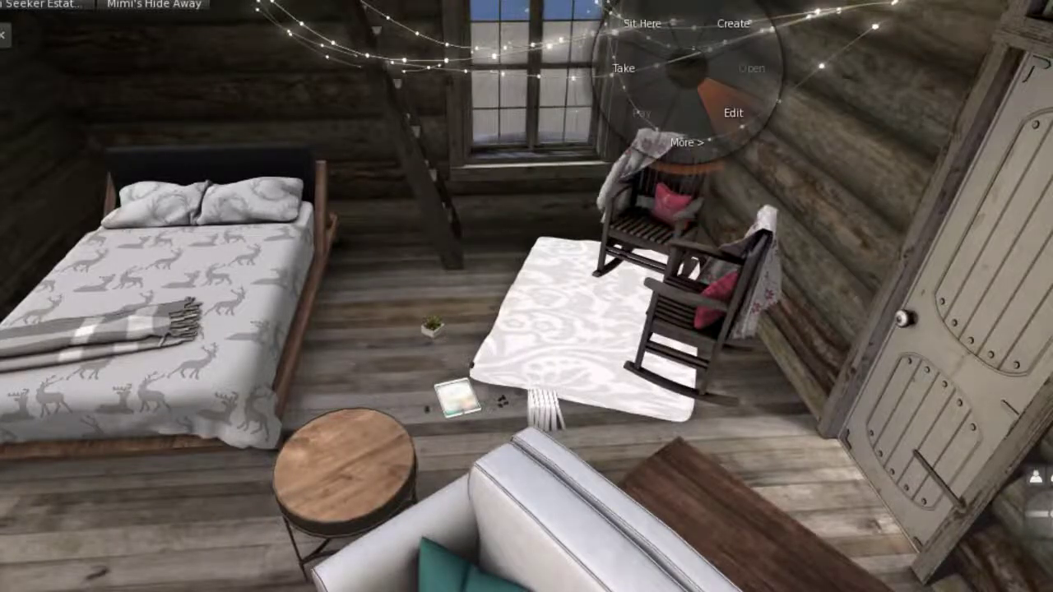
left_click(725, 104)
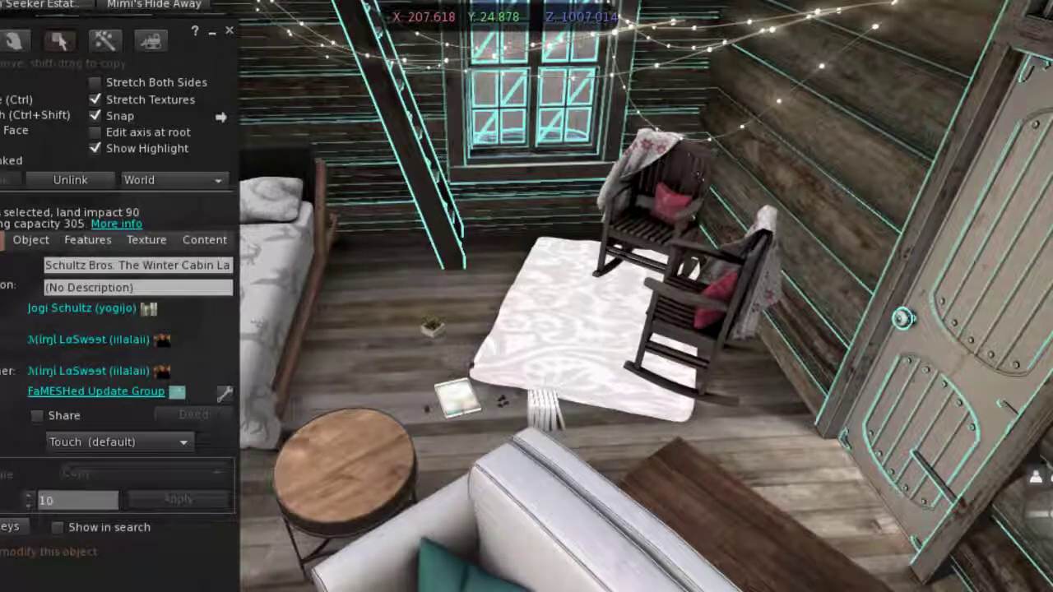
left_click(502, 65)
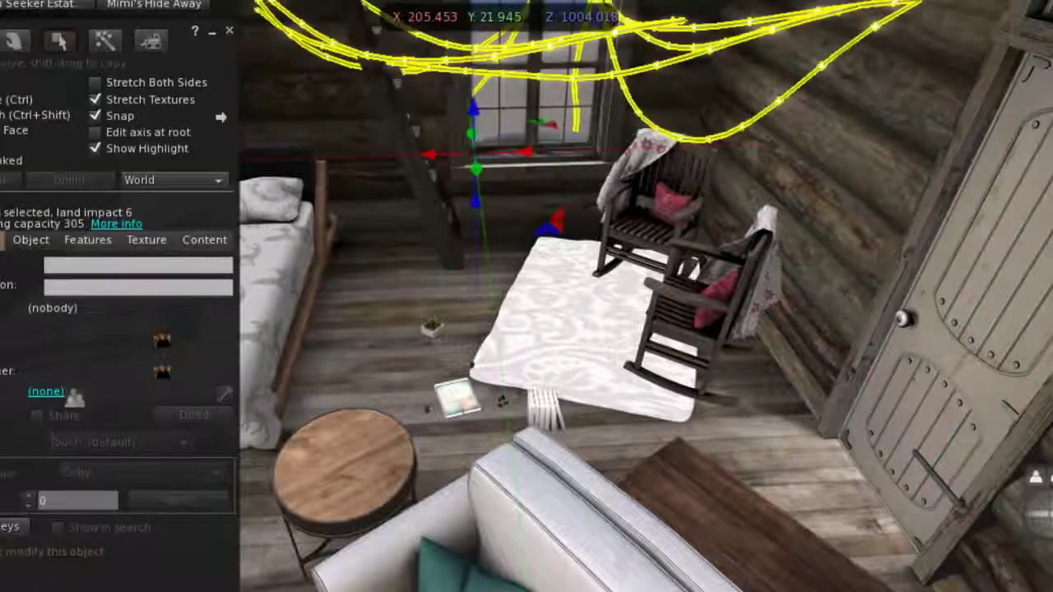
left_click_drag(428, 154, 94, 159)
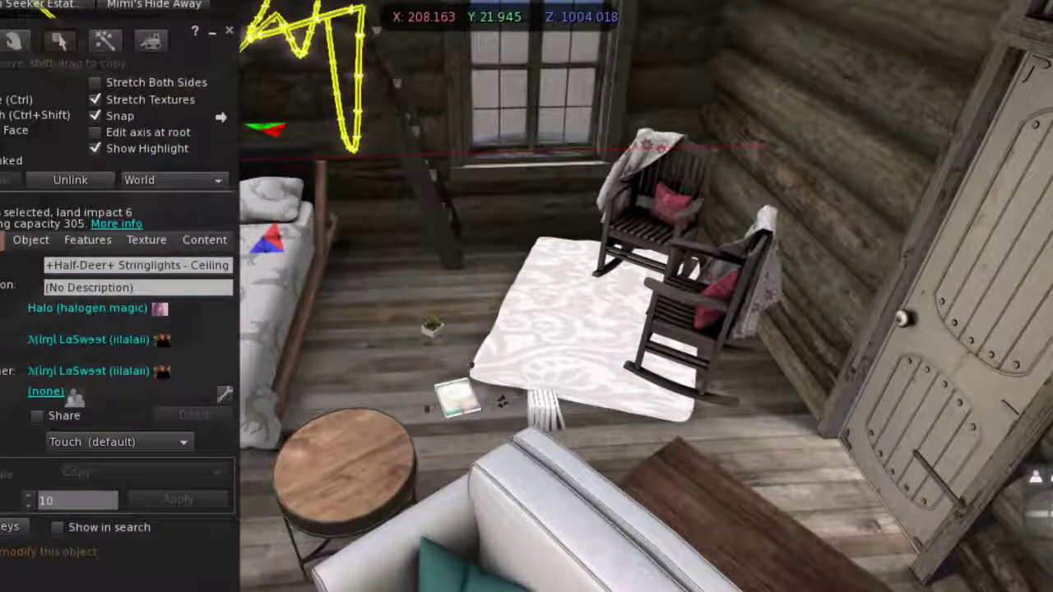
key("Escape")
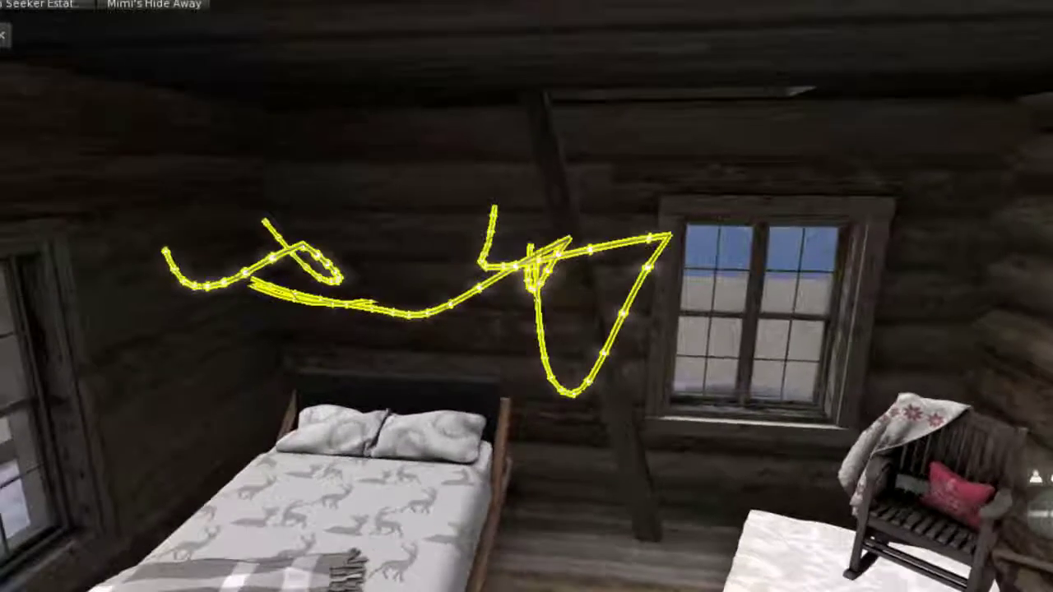
Raise the string lights above the bed to Z 1004.797 and shift them to Y 22.724
key("ctrl+3")
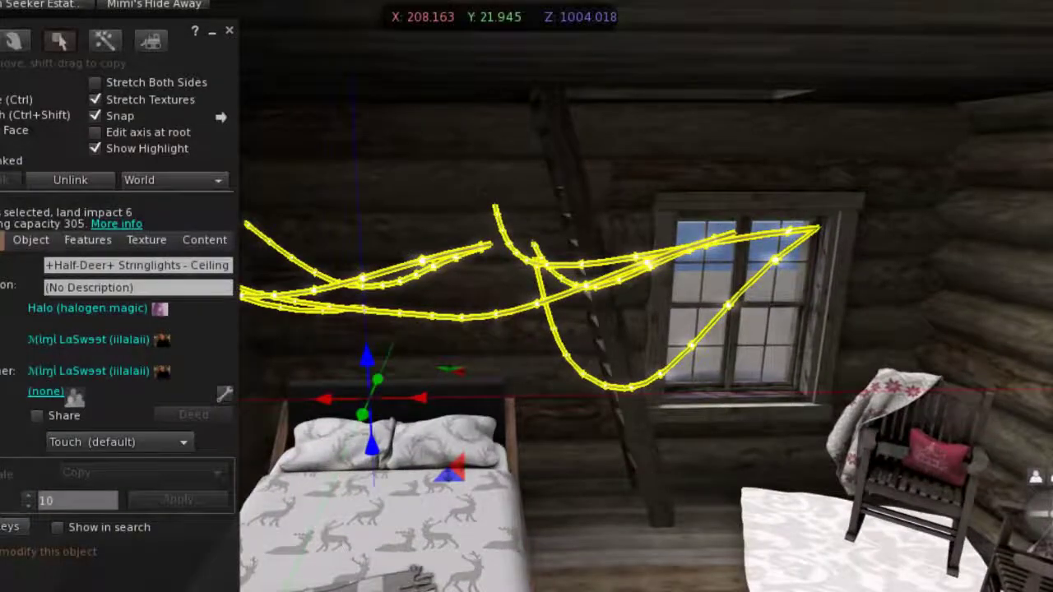
left_click_drag(367, 358, 363, 265)
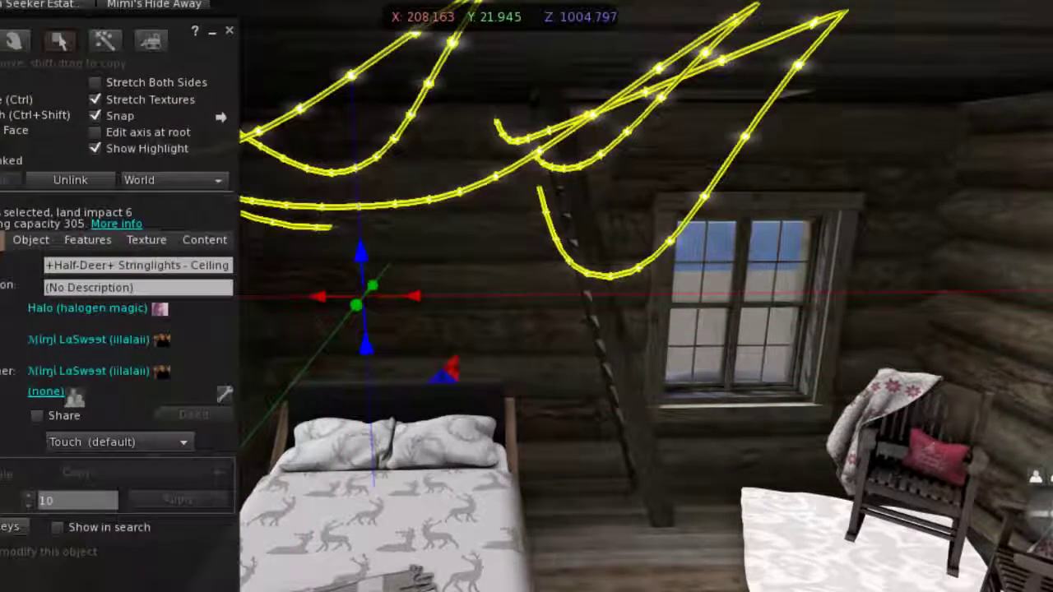
key("Right")
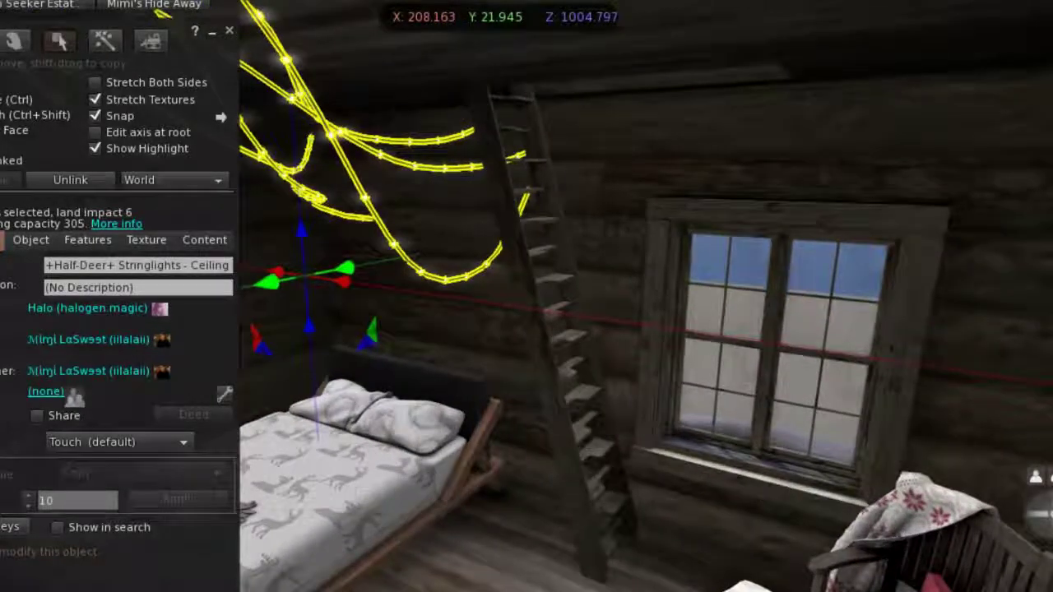
left_click_drag(345, 268, 267, 284)
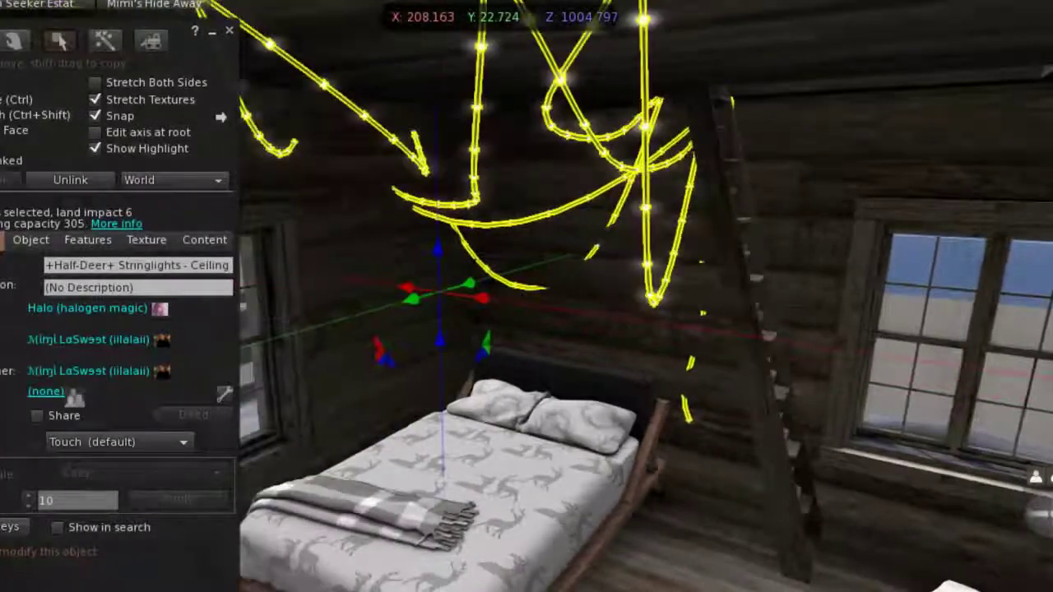
Scale the string lights down to fit the bed corner, about X 2.591, Y 3.680 and Z 2.628 in size
key("ctrl+shift")
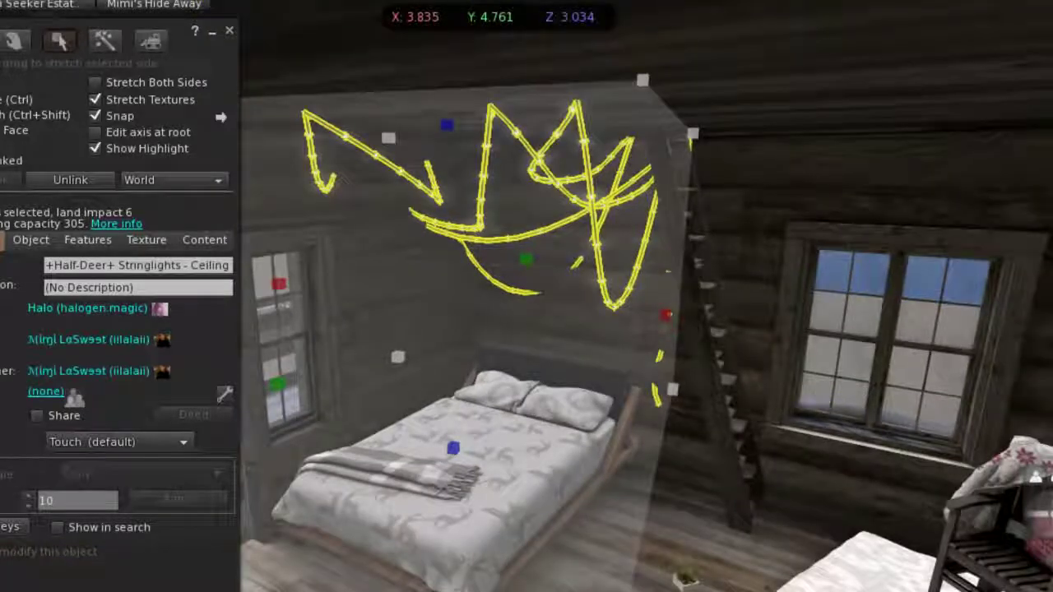
left_click_drag(279, 284, 350, 289)
left_click_drag(342, 393, 414, 349)
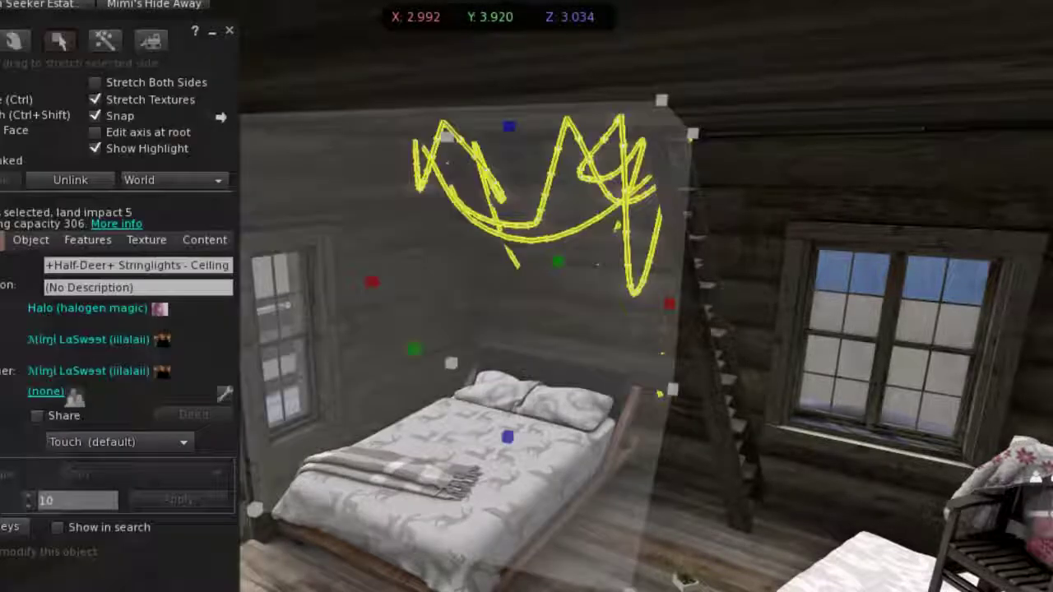
left_click_drag(672, 389, 636, 368)
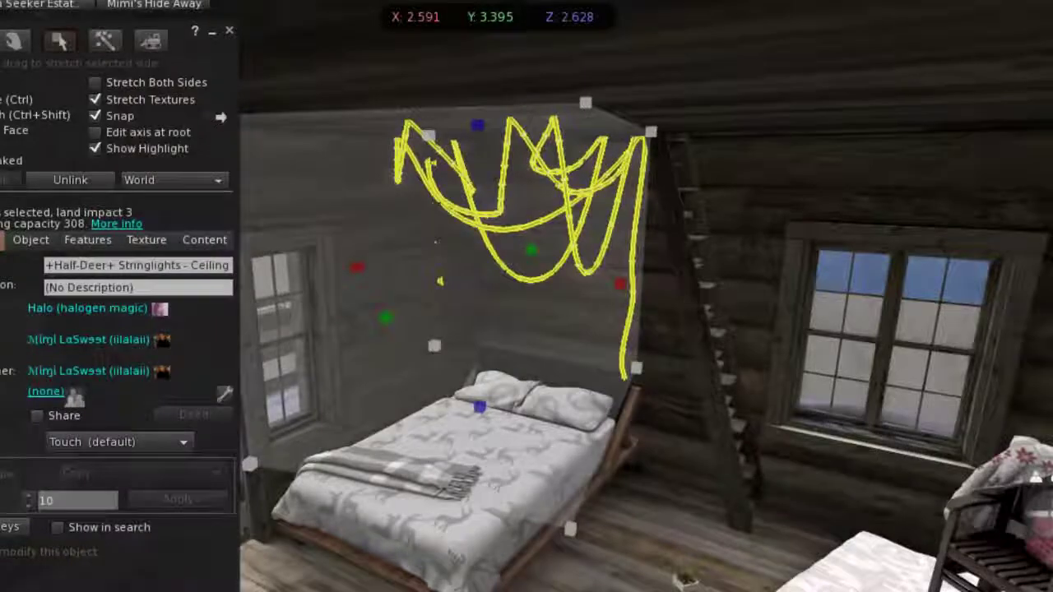
left_click_drag(385, 317, 362, 327)
Position the resized string lights against the ceiling over the bed at X 207.738, Y 22.756, Z 1005.000, and finish editing them
key("Escape")
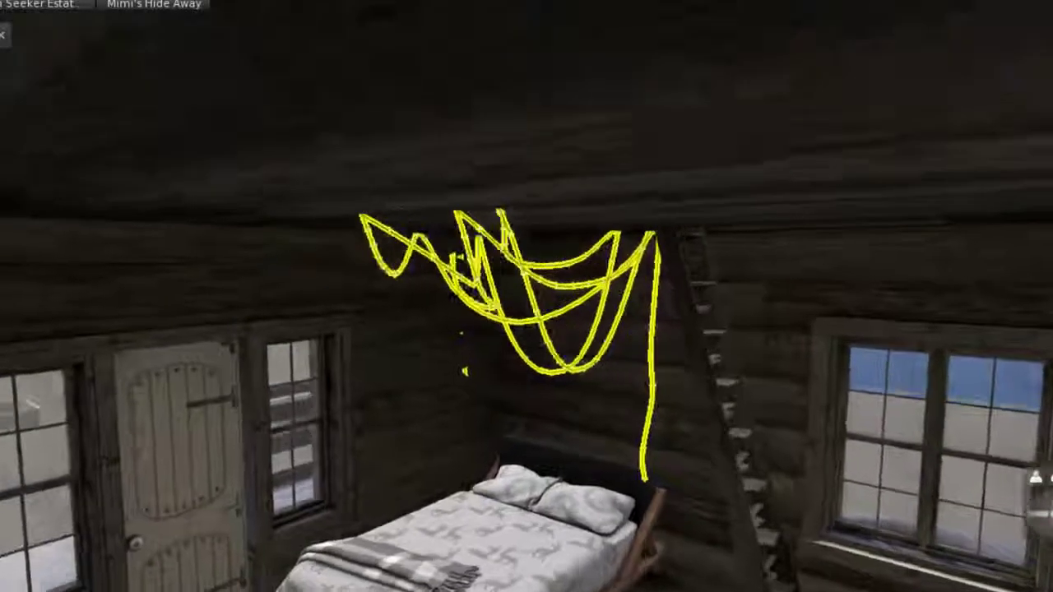
key("ctrl+3")
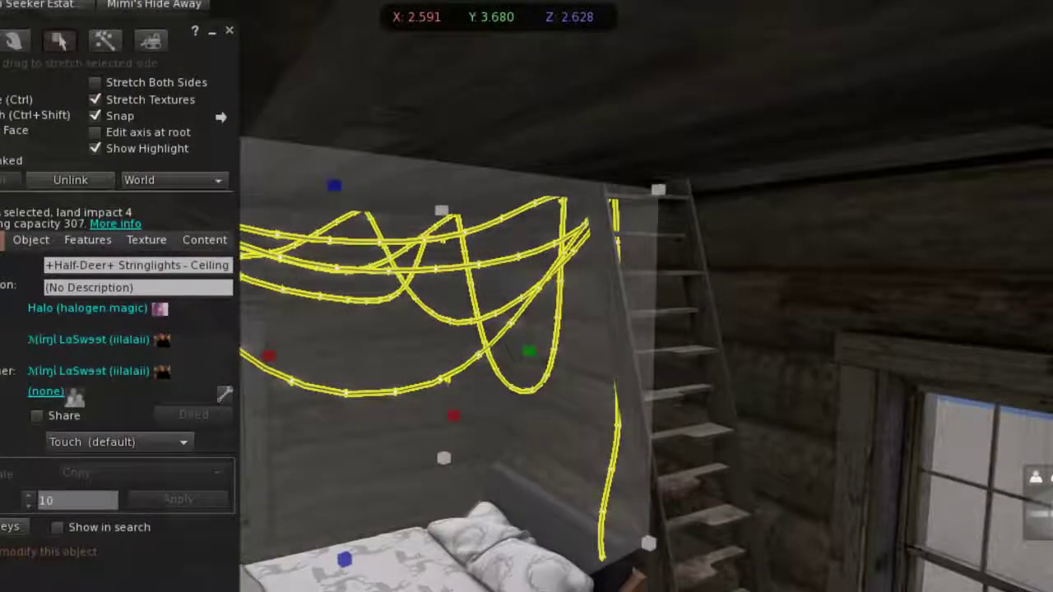
left_click_drag(387, 374, 474, 389)
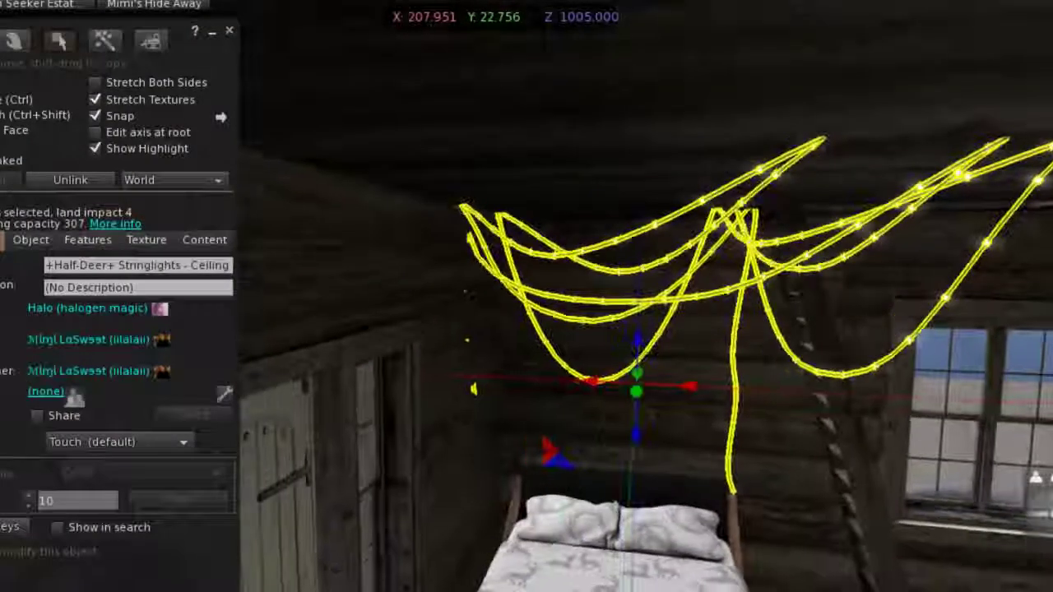
left_click_drag(592, 381, 622, 383)
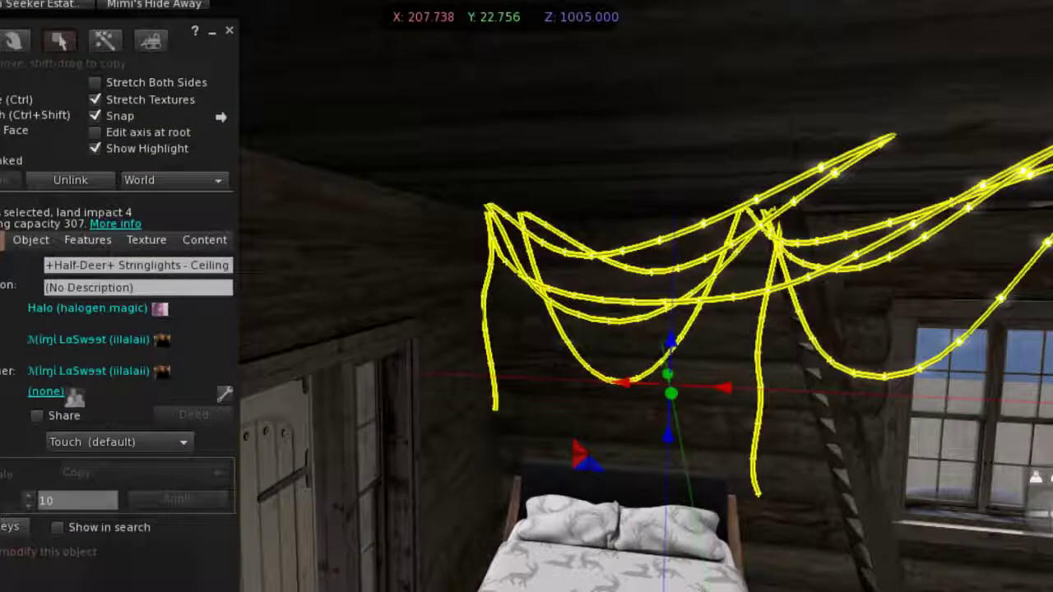
left_click(229, 31)
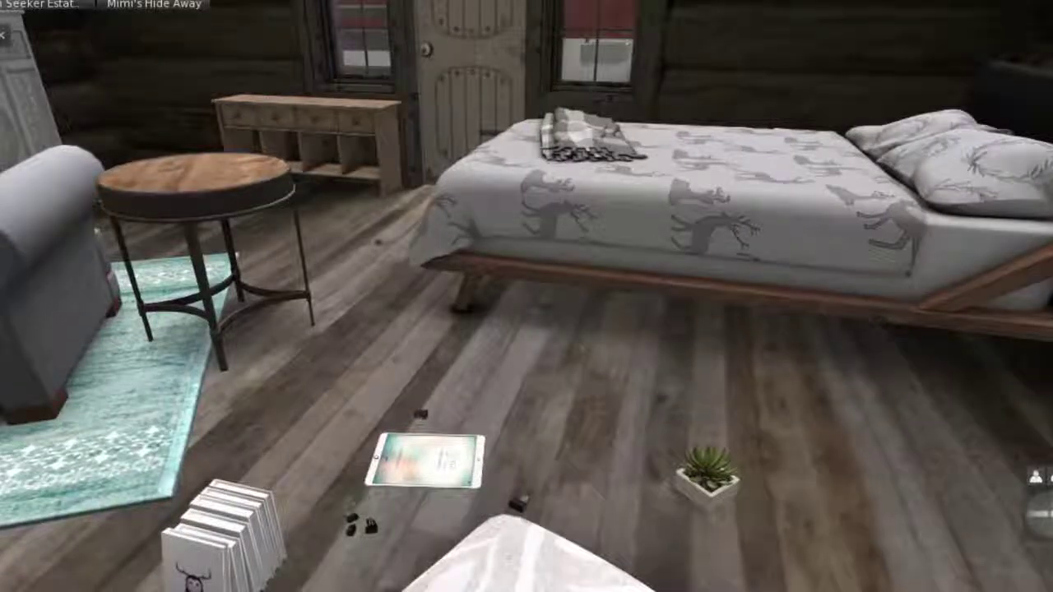
Move the .peaches. Modeh Ani Tablet Clutter tablet from the floor onto the round wooden table, raising it to Z 1003.436
right_click(407, 471)
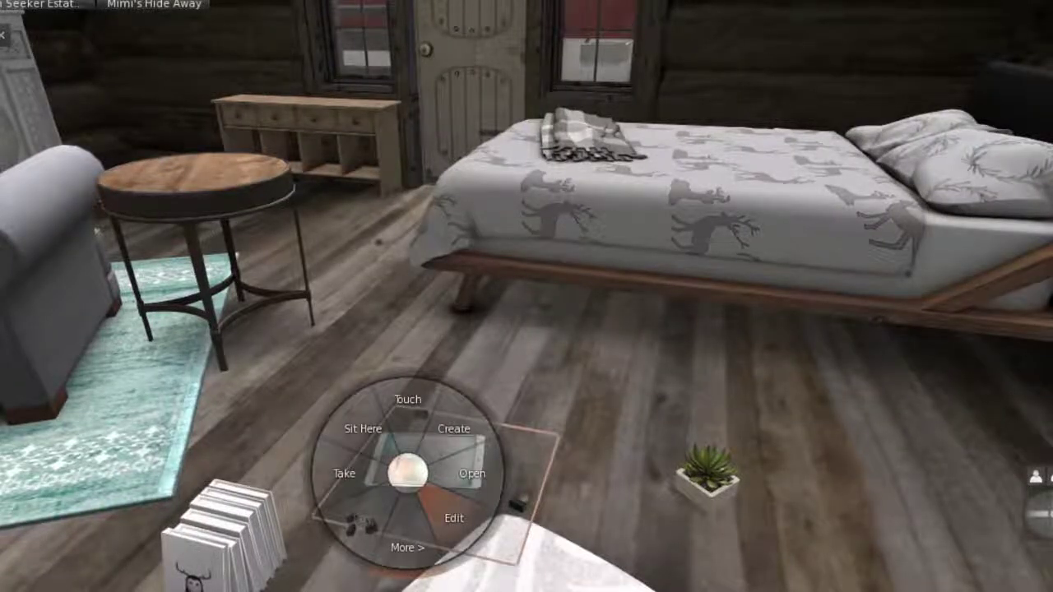
left_click(449, 506)
left_click_drag(435, 447, 164, 407)
key("ctrl+b")
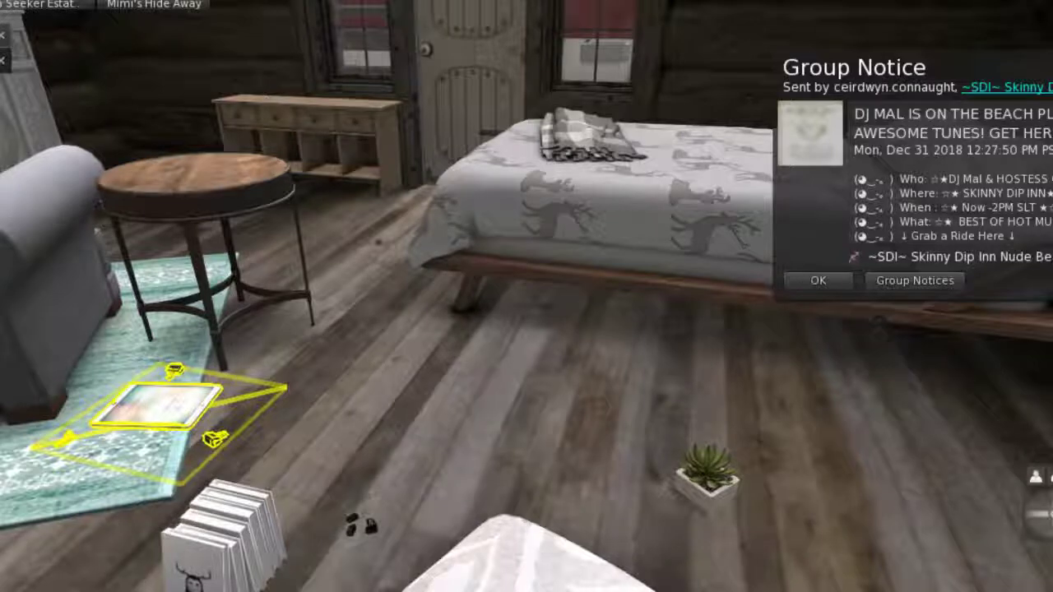
left_click_drag(164, 403, 261, 337)
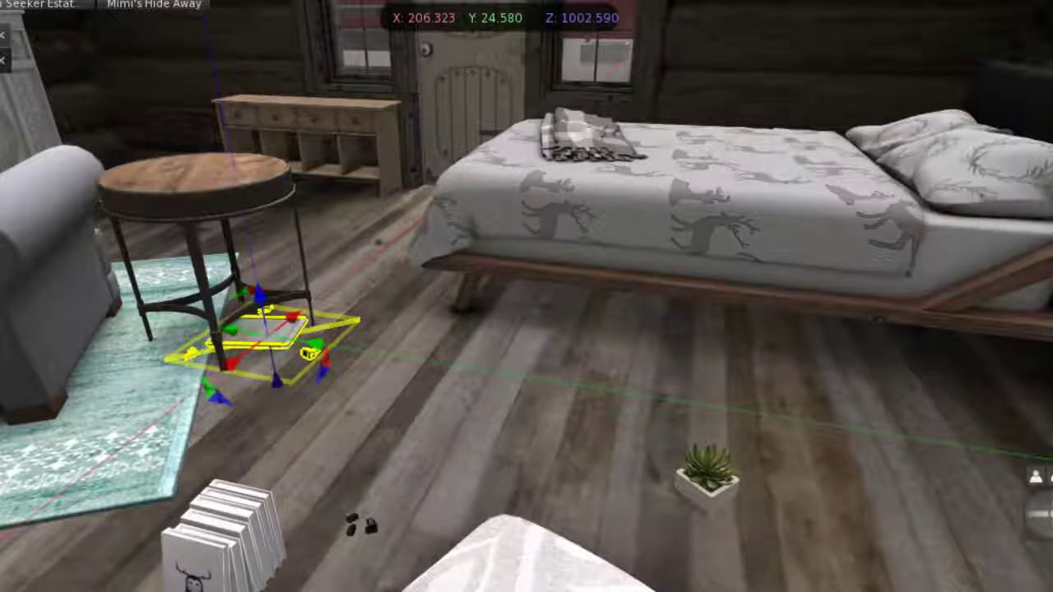
left_click_drag(257, 292, 223, 116)
left_click(224, 168, "alt")
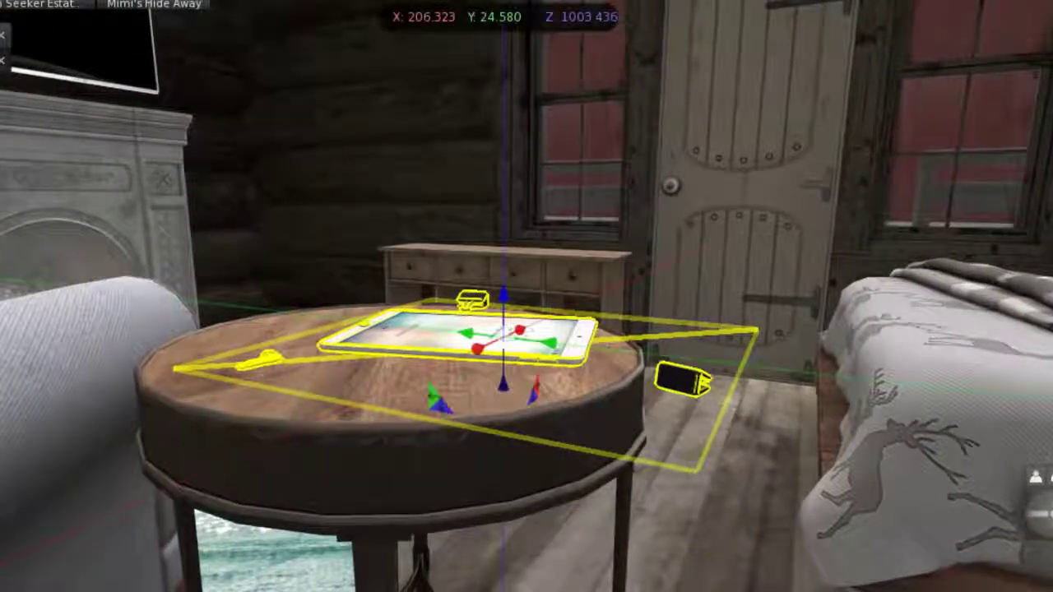
scroll(493, 370, "up", 2)
left_click_drag(527, 329, 526, 246)
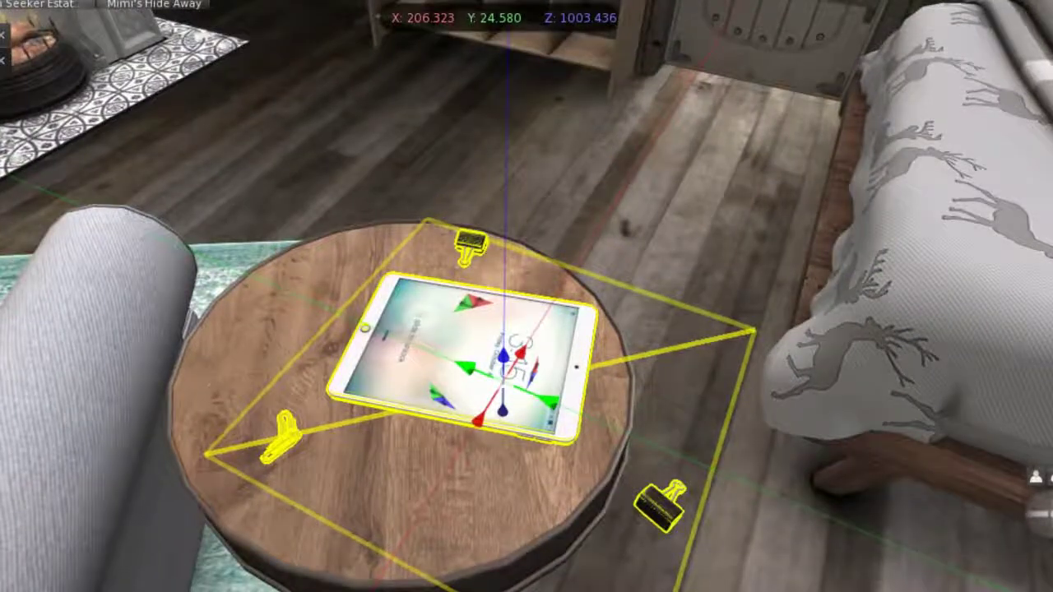
Shift the tablet on the round table to Y 24.757 and turn it to rotation X 90, Y 310, Z 0
left_click_drag(465, 367, 374, 331)
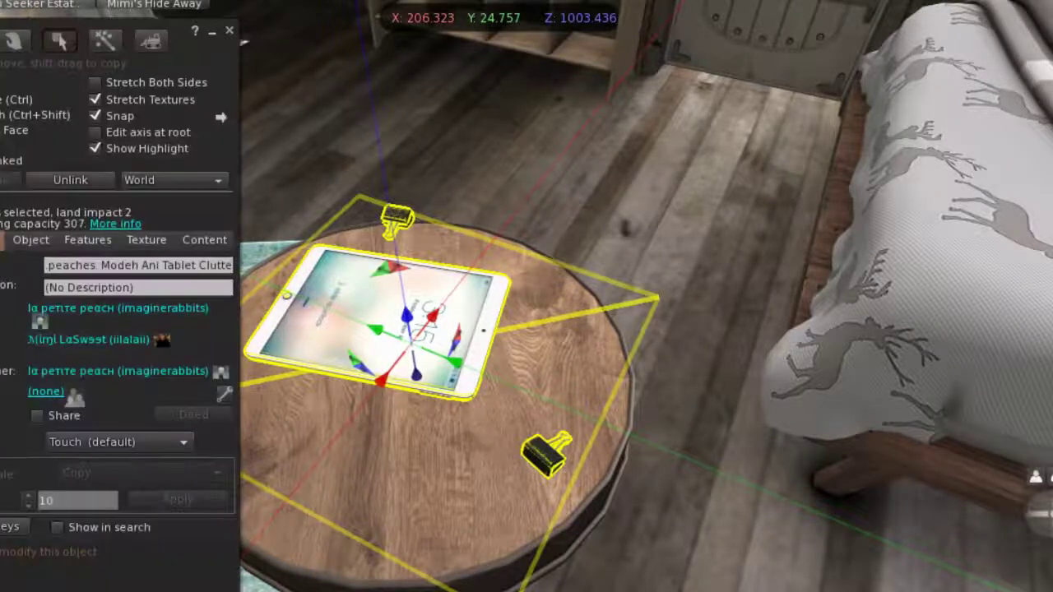
key("ctrl")
left_click_drag(400, 411, 361, 407)
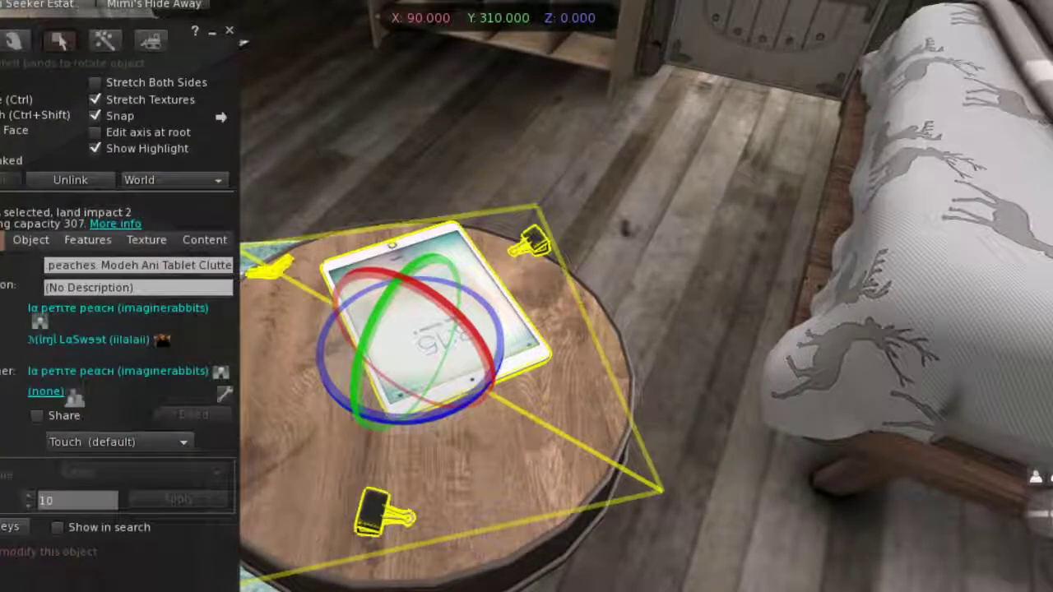
Shrink the tablet set below 0.531 × 0.025 × 0.574 and nudge it to about X 206.26, Y 24.87 on the round tabletop
key("ctrl+shift")
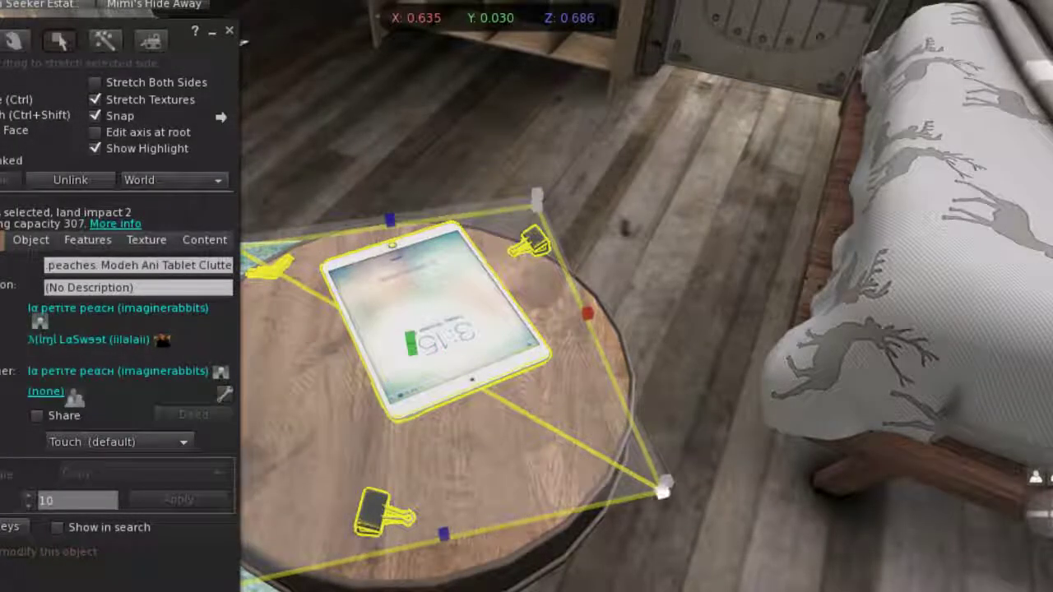
left_click_drag(662, 491, 570, 433)
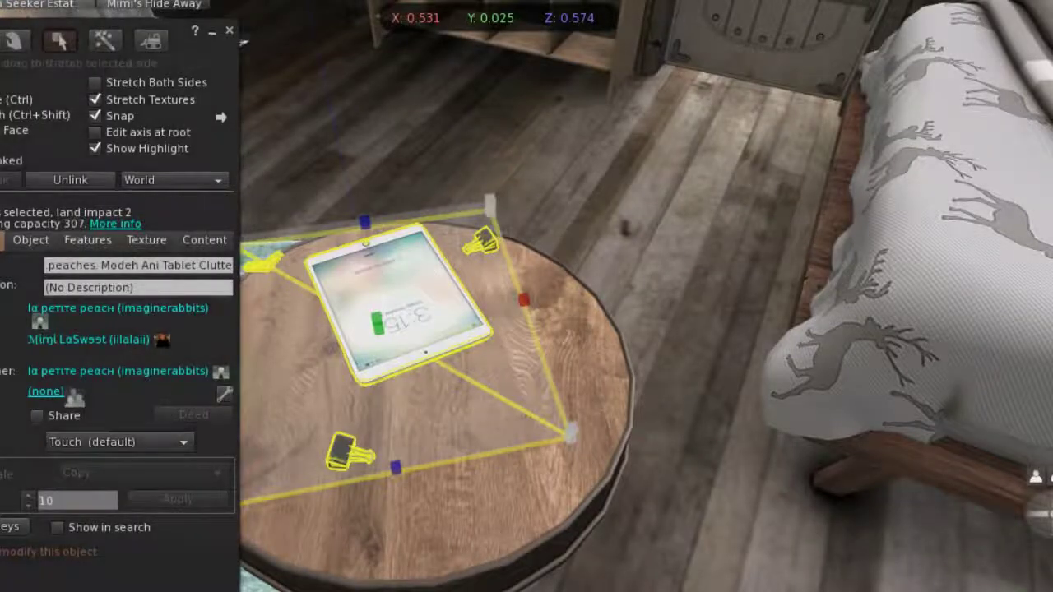
left_click_drag(346, 360, 315, 393)
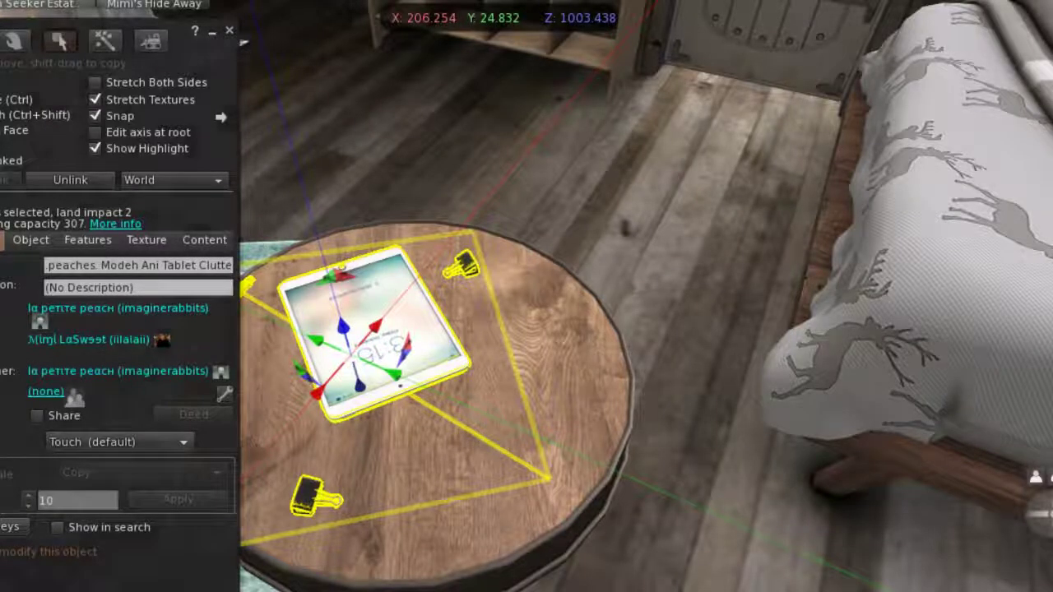
key("ctrl+shift")
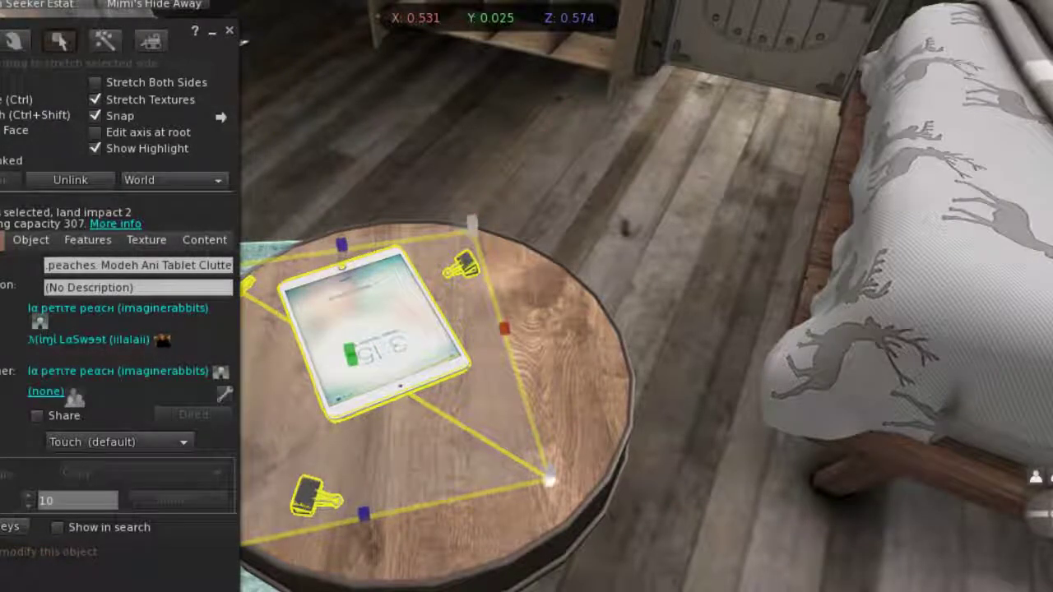
left_click_drag(546, 478, 510, 451)
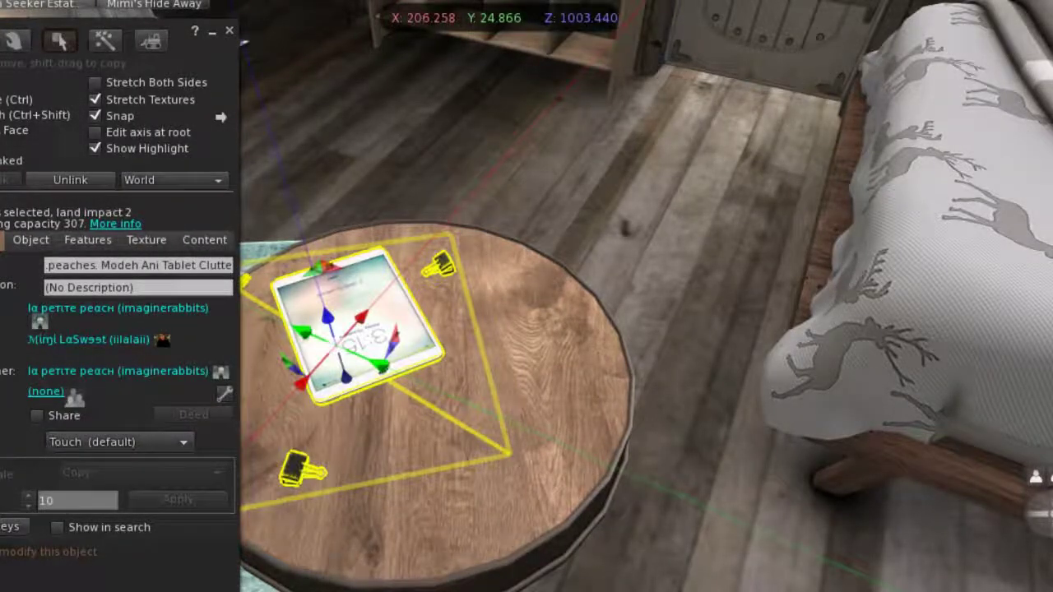
Shift the tablet set across the round wooden tabletop to Y 24.764 and finish editing it
key("Down")
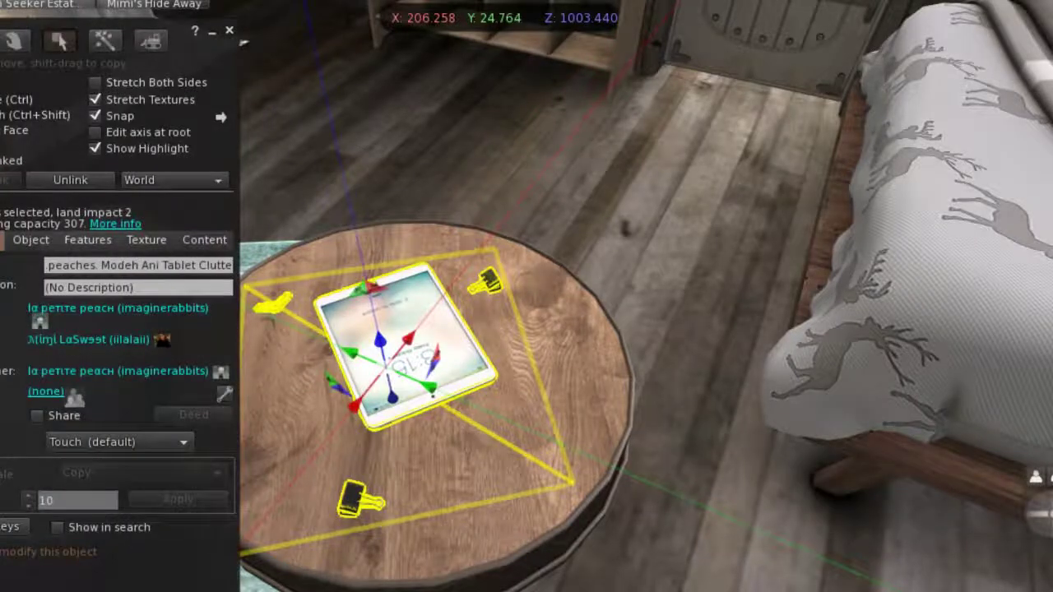
key("Escape")
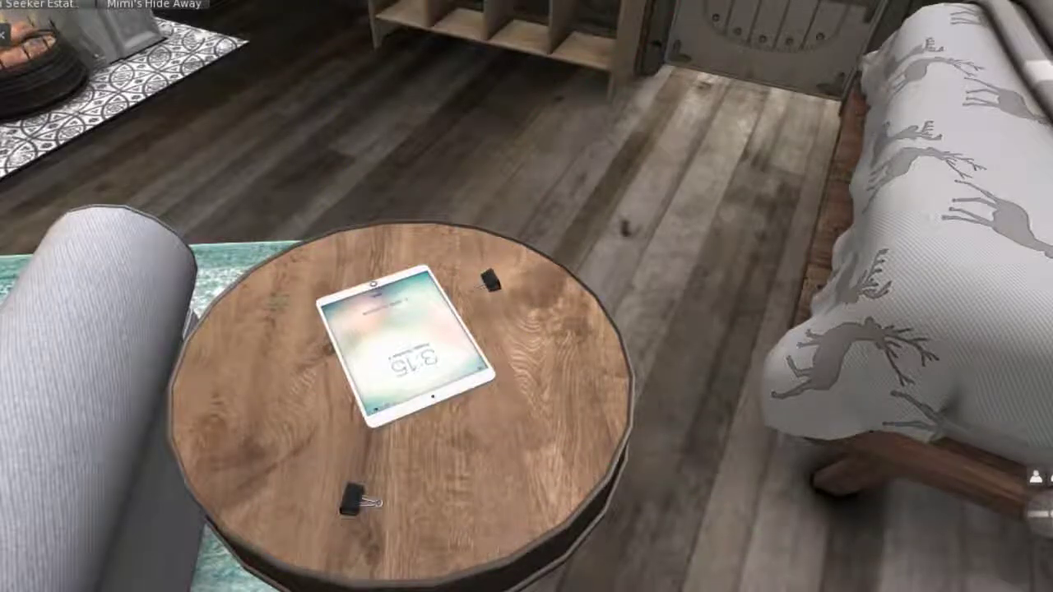
key("Escape")
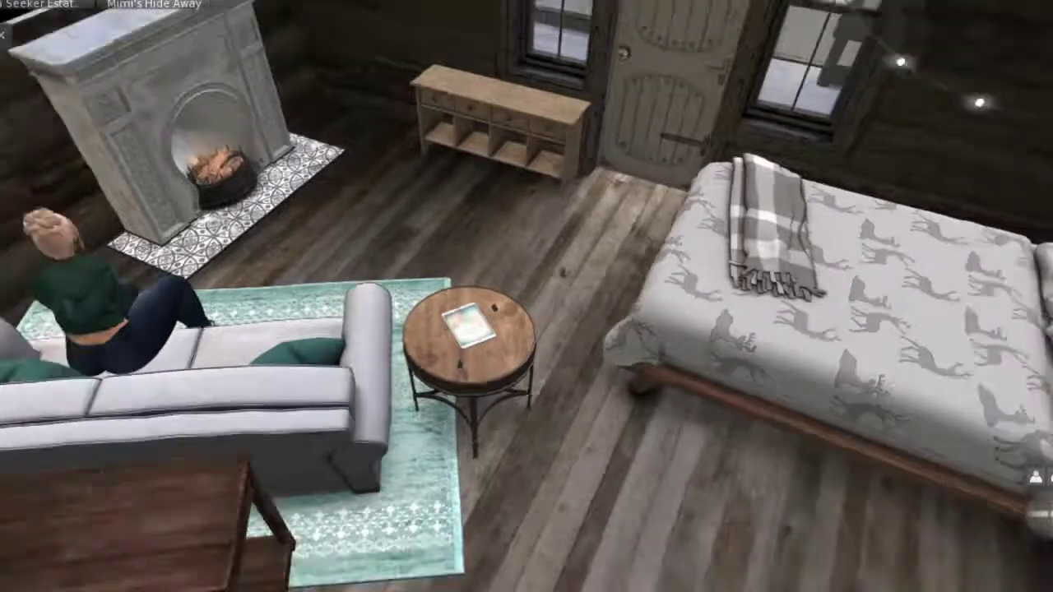
Move the .peaches. Modeh Ani Tablet Clutter potted succulent from the floor onto the round wooden table
right_click(806, 535)
left_click(845, 556)
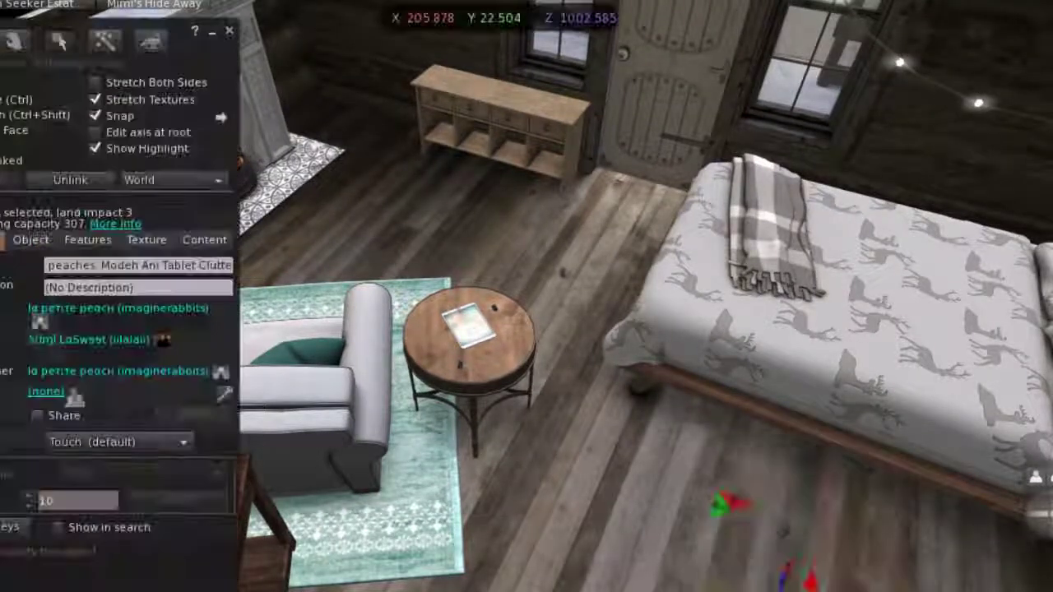
left_click_drag(723, 503, 523, 425)
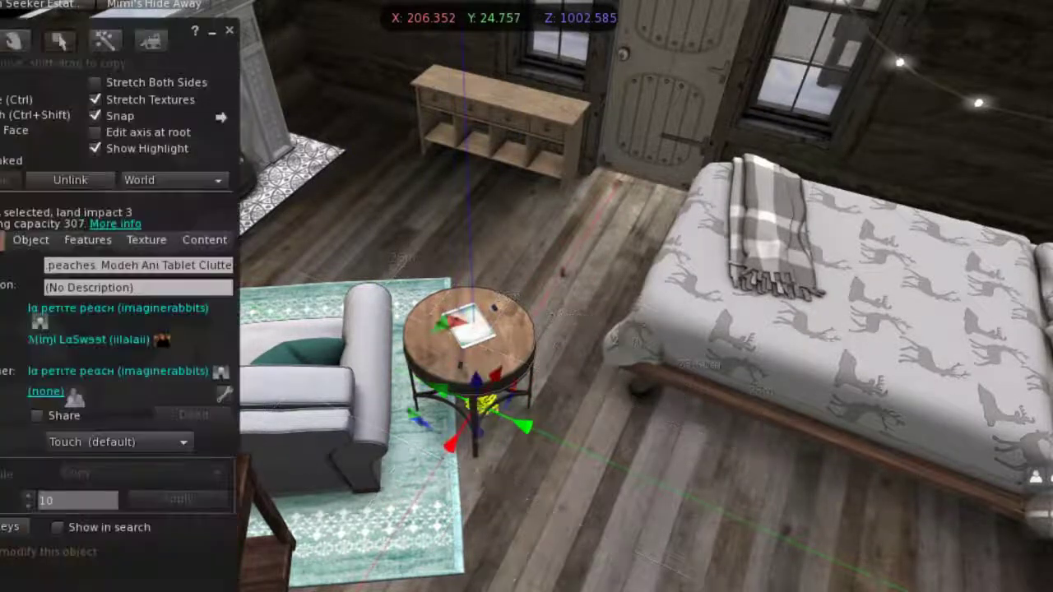
left_click_drag(475, 380, 473, 290)
left_click_drag(520, 336, 551, 352)
left_click_drag(485, 370, 473, 384)
Rest the succulent on the round tabletop beside the tablet, at about X 206.24, Y 24.55, Z 1003.496
left_click(477, 345, "alt")
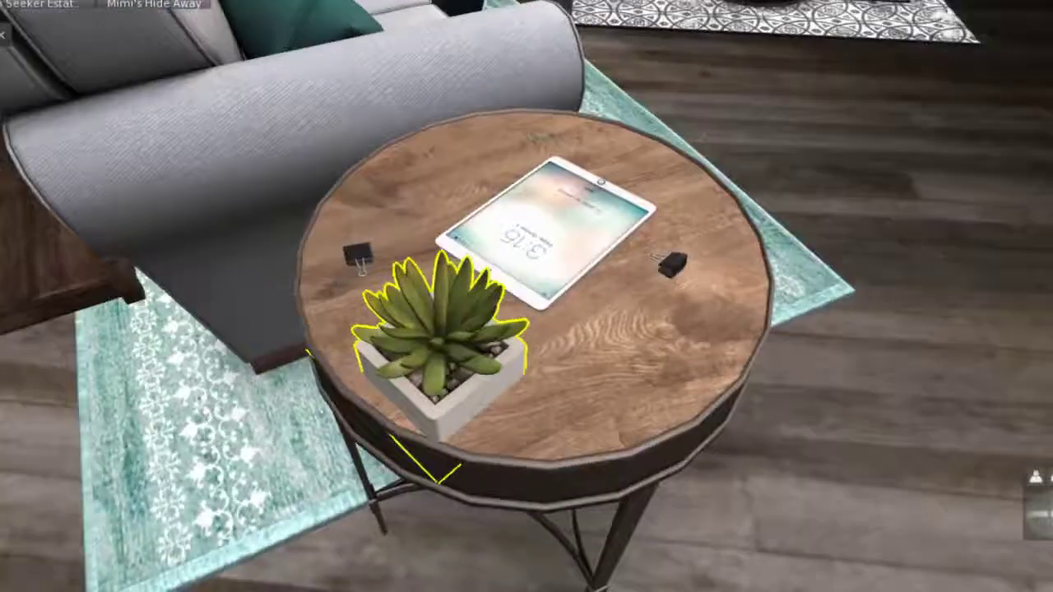
left_click_drag(526, 296, 756, 312)
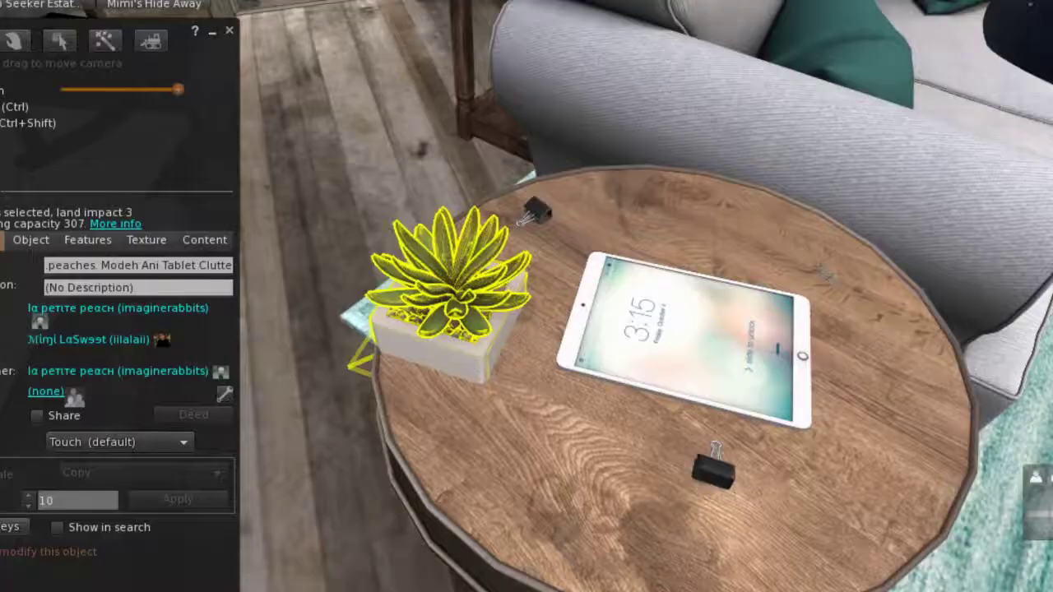
left_click_drag(461, 240, 460, 232)
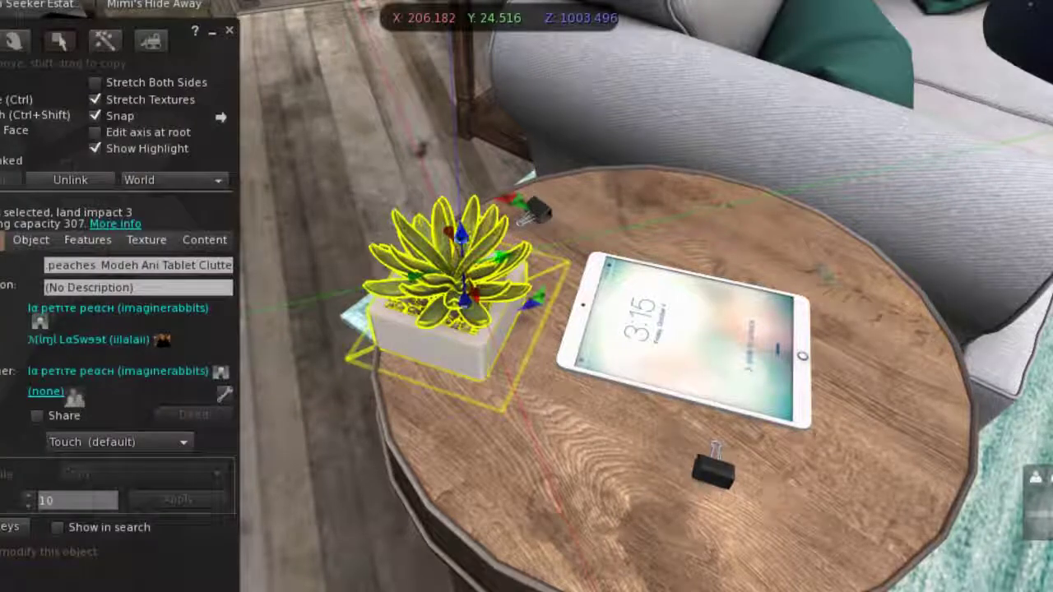
left_click_drag(535, 294, 516, 319)
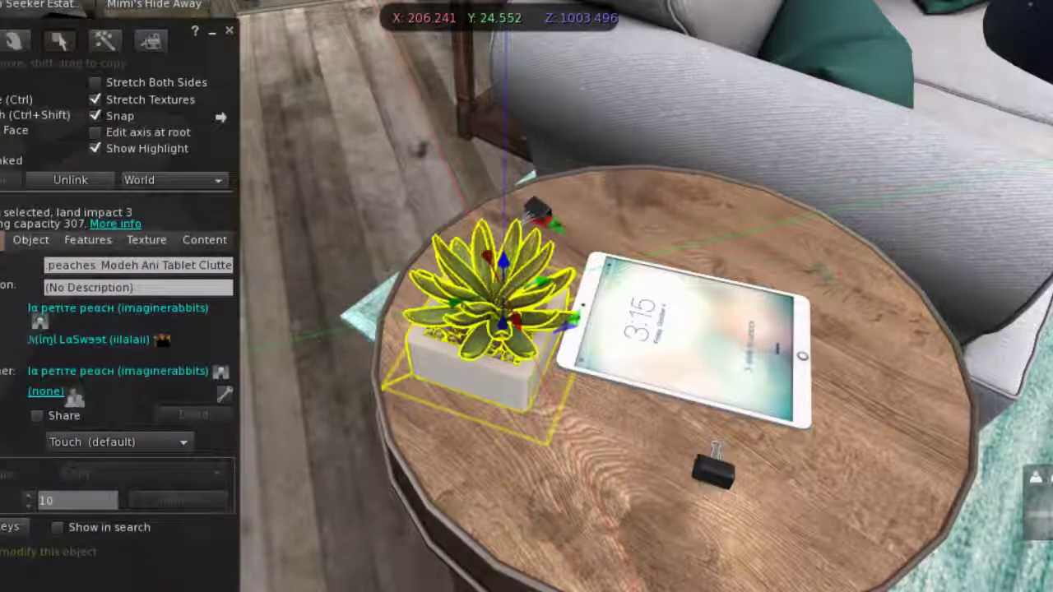
Turn the tablet set to rotation X 90, Y 63, Z 0, shift it slightly on the tabletop, and finish editing
left_click(683, 345)
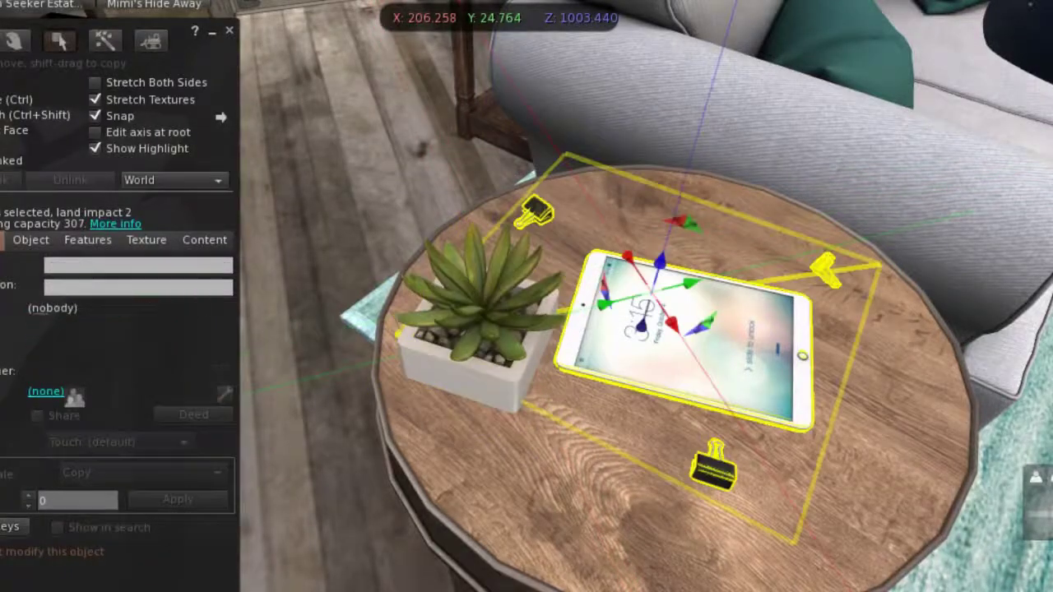
key("ctrl")
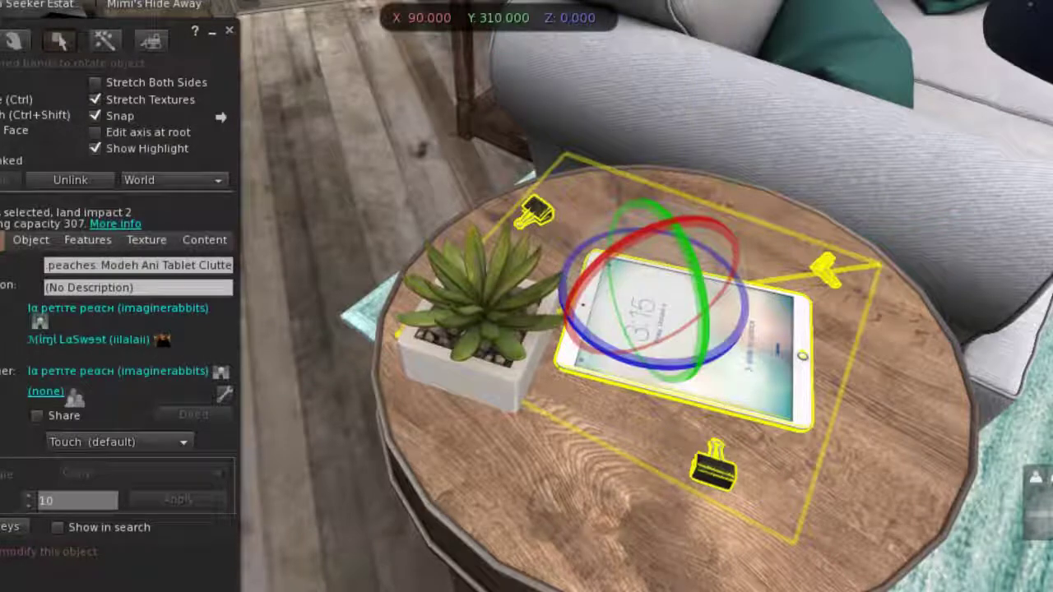
left_click_drag(566, 317, 658, 372)
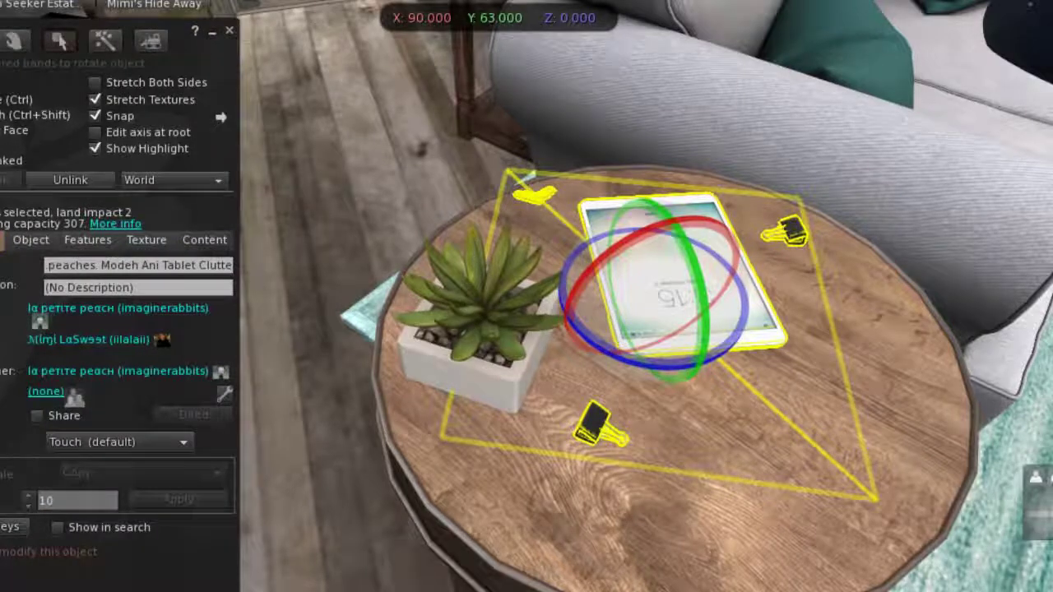
key("ctrl")
left_click_drag(671, 320, 691, 345)
key("Escape")
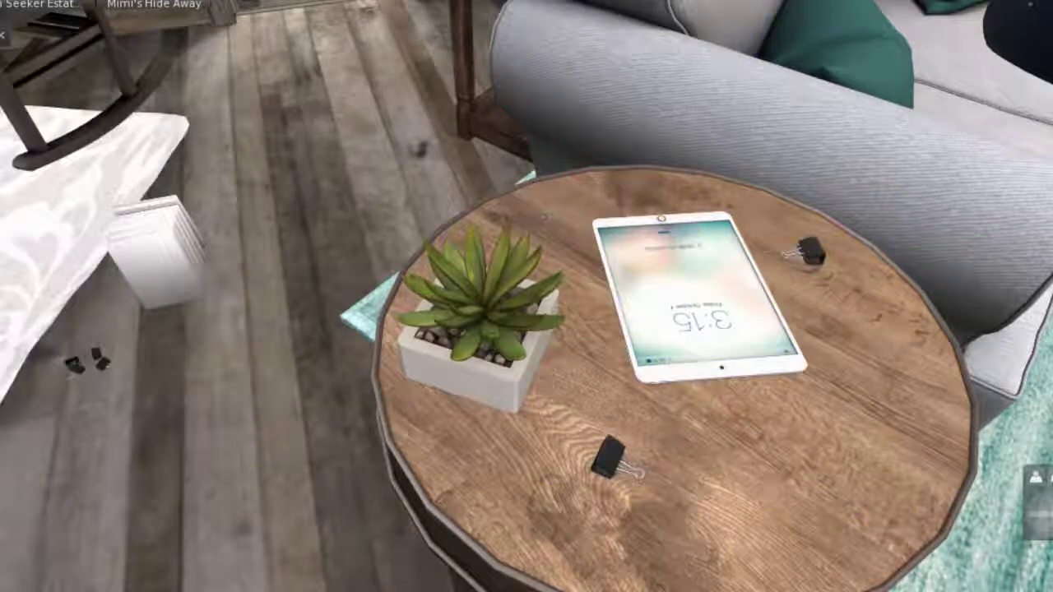
Take the leftover black binder clips beside the white rug off the floor
left_click(86, 360, "alt")
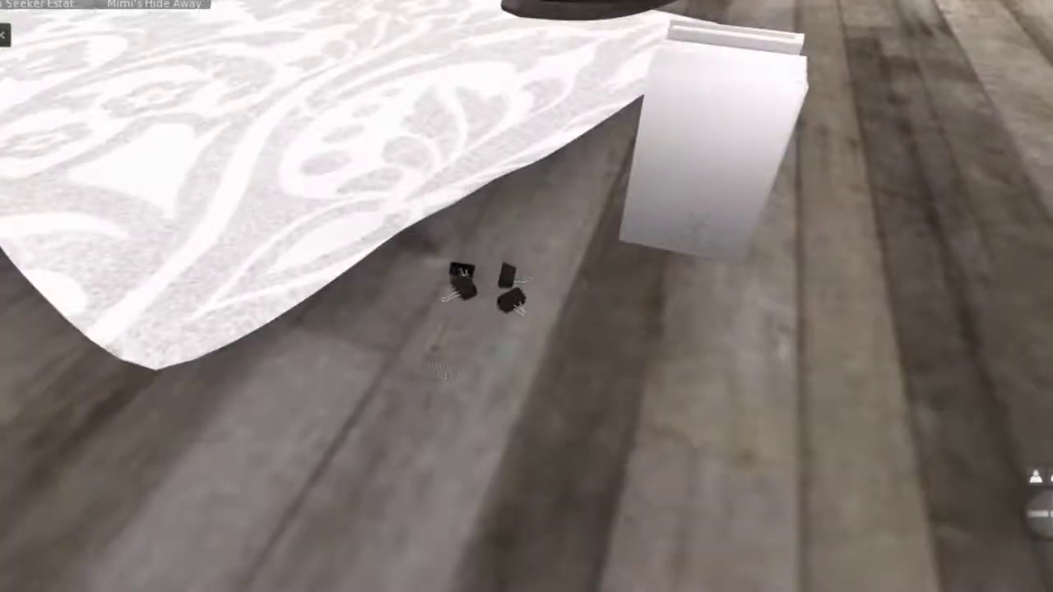
right_click(510, 304)
left_click(446, 301)
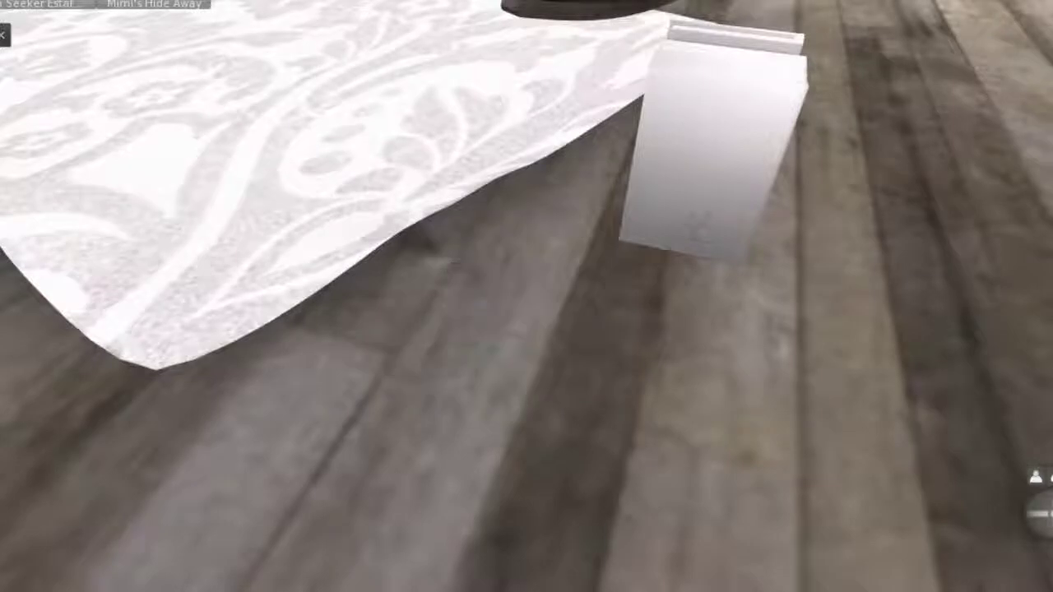
Edit the +Half-Deer+ Book Clutter books on the floor and rotate them around the vertical axis
right_click(671, 170)
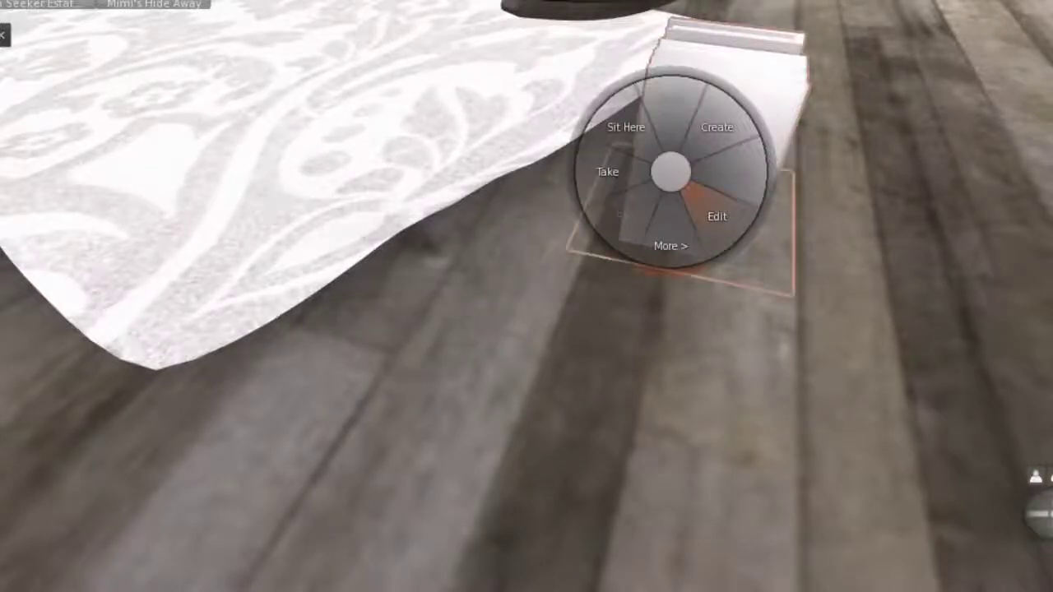
left_click(709, 201)
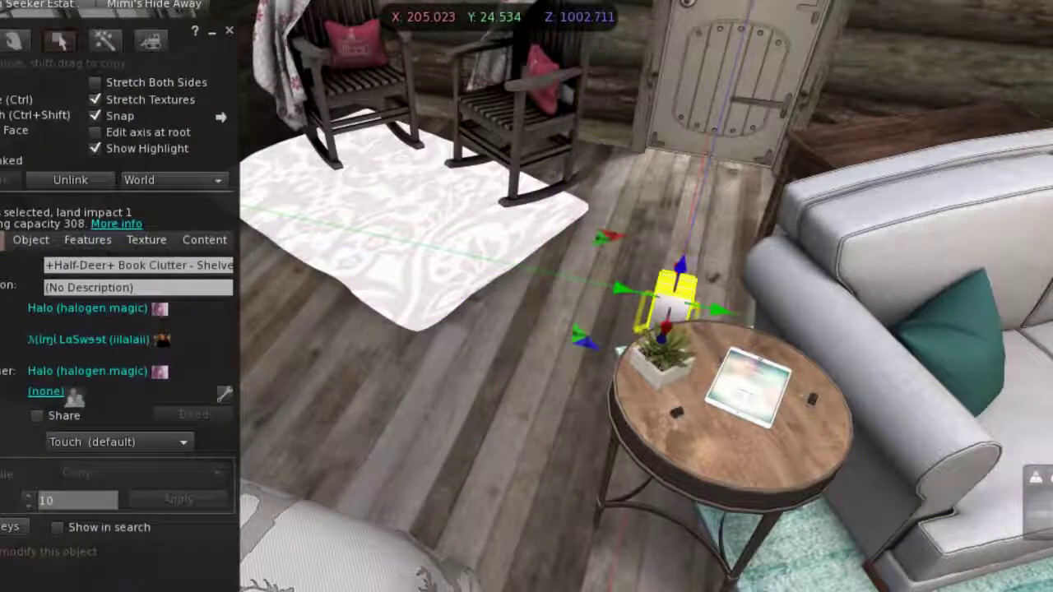
key("Escape")
key("ctrl+3")
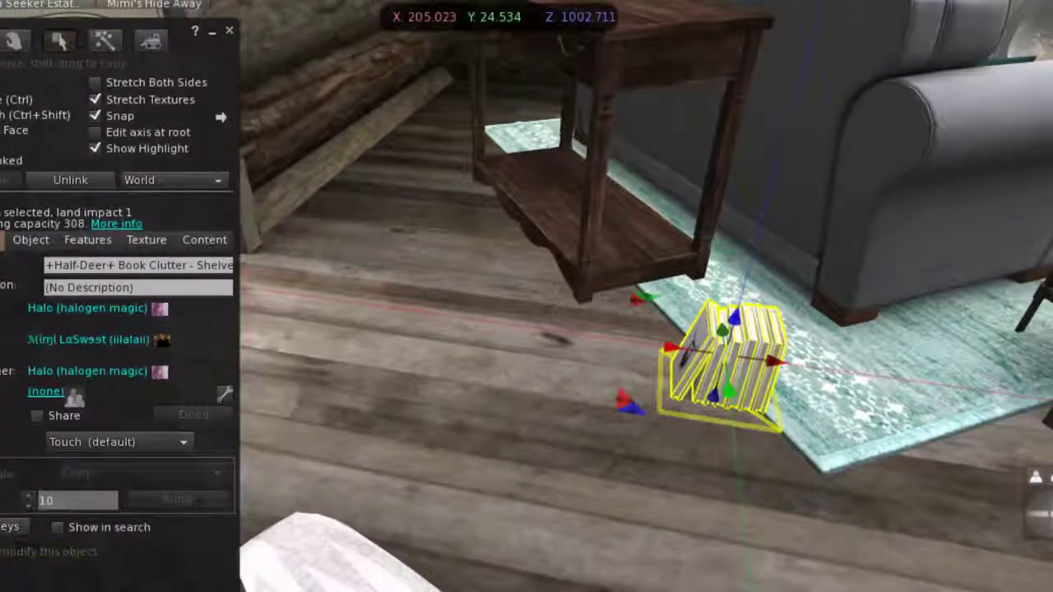
key("ctrl")
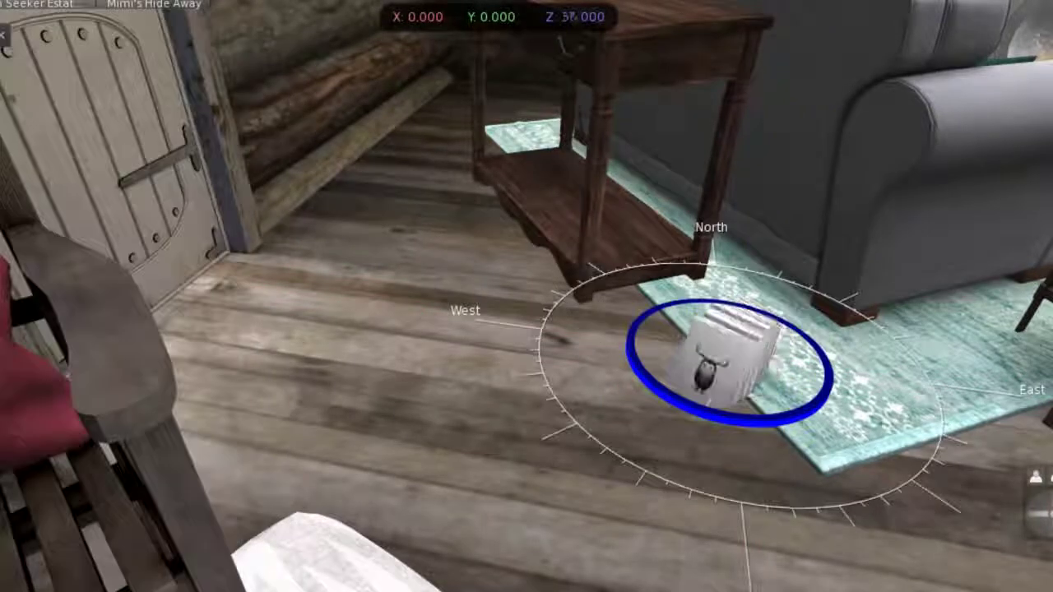
left_click_drag(904, 468, 870, 317)
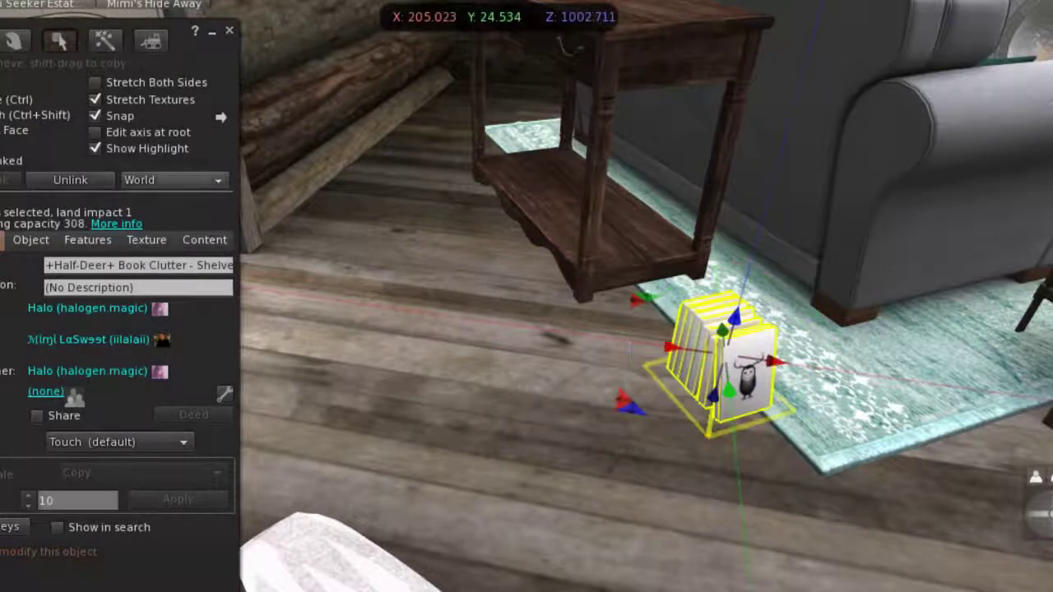
Move the books onto the side table's lower shelf at X 204.198, Y 25.905, Z 1002.852, and finish editing them
left_click_drag(720, 331, 705, 206)
left_click_drag(650, 177, 537, 200)
left_click_drag(547, 123, 546, 110)
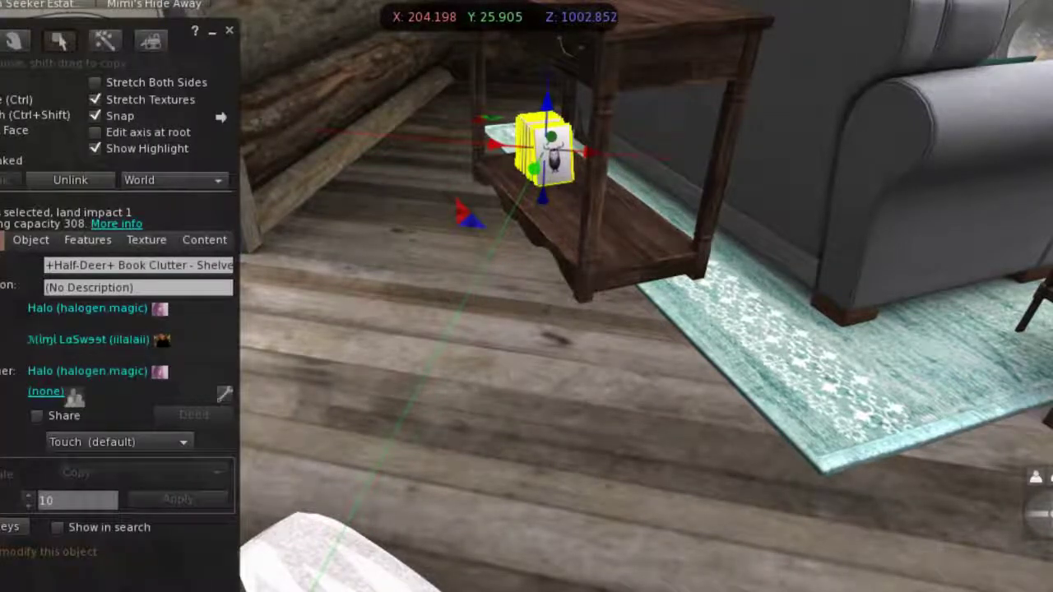
key("Escape")
key("Up")
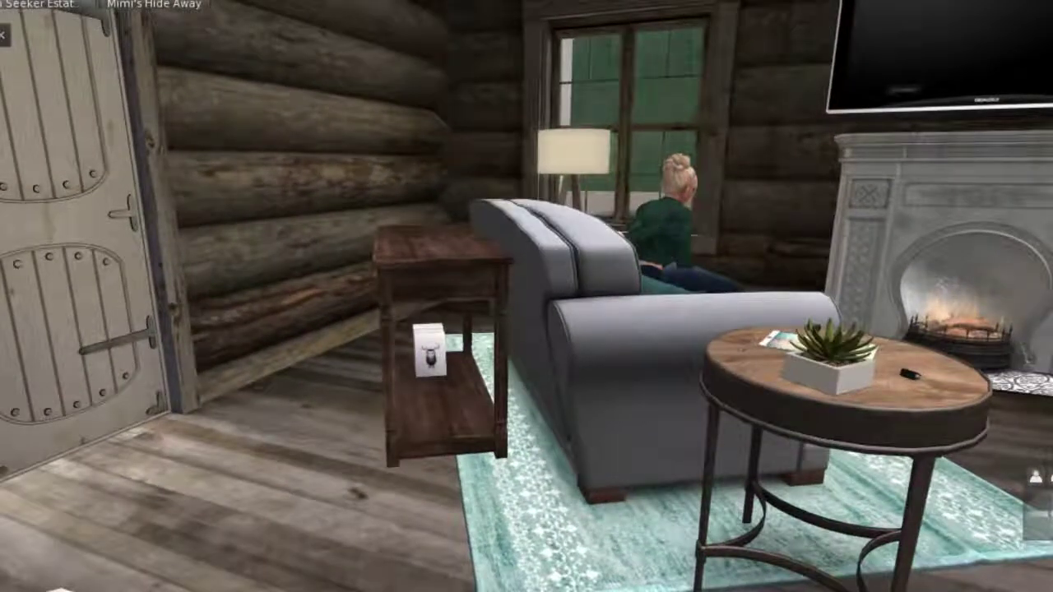
Search the inventory for "lamp" and look through the listed lamps
key("ctrl+i")
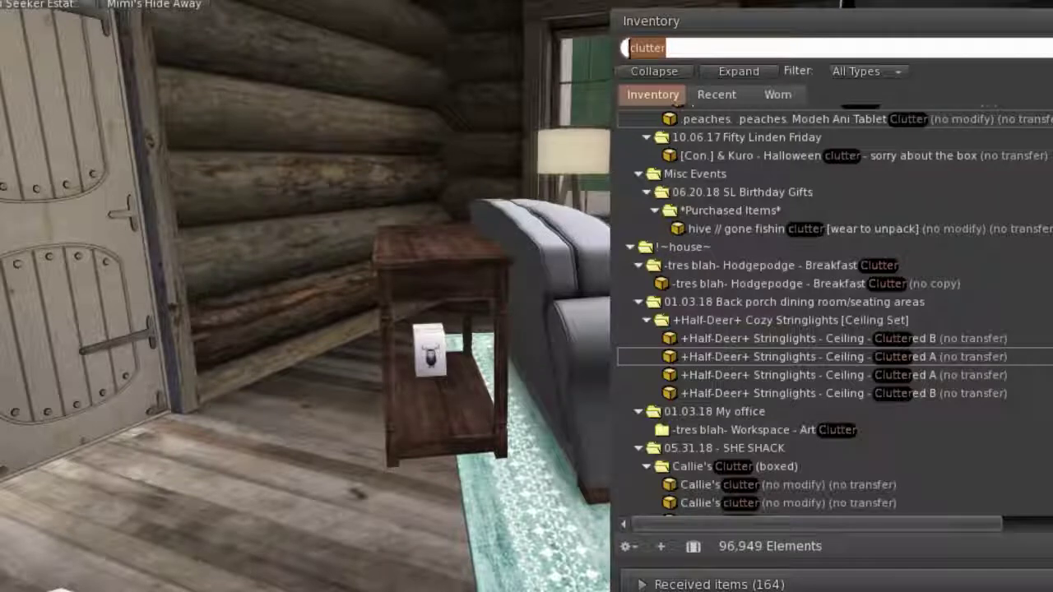
type("lamp")
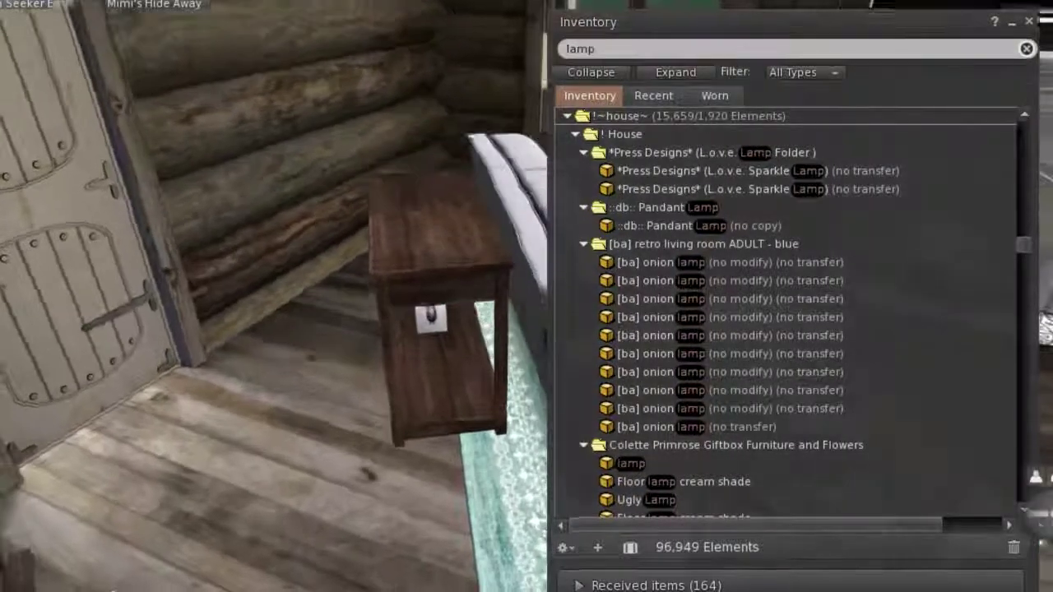
scroll(789, 313, "down", 4)
scroll(789, 313, "down", 3)
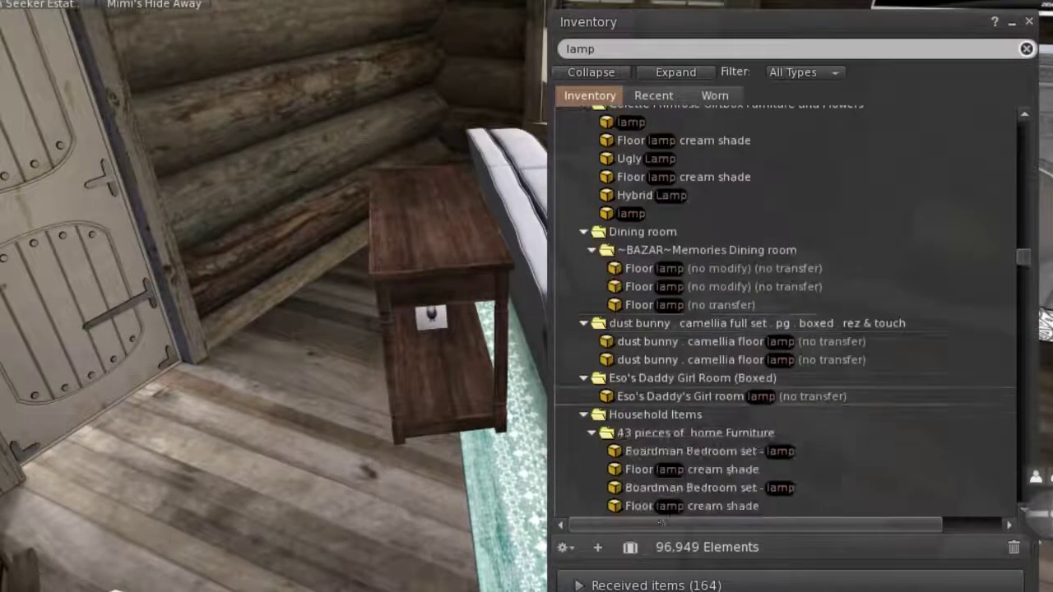
scroll(789, 398, "down", 1)
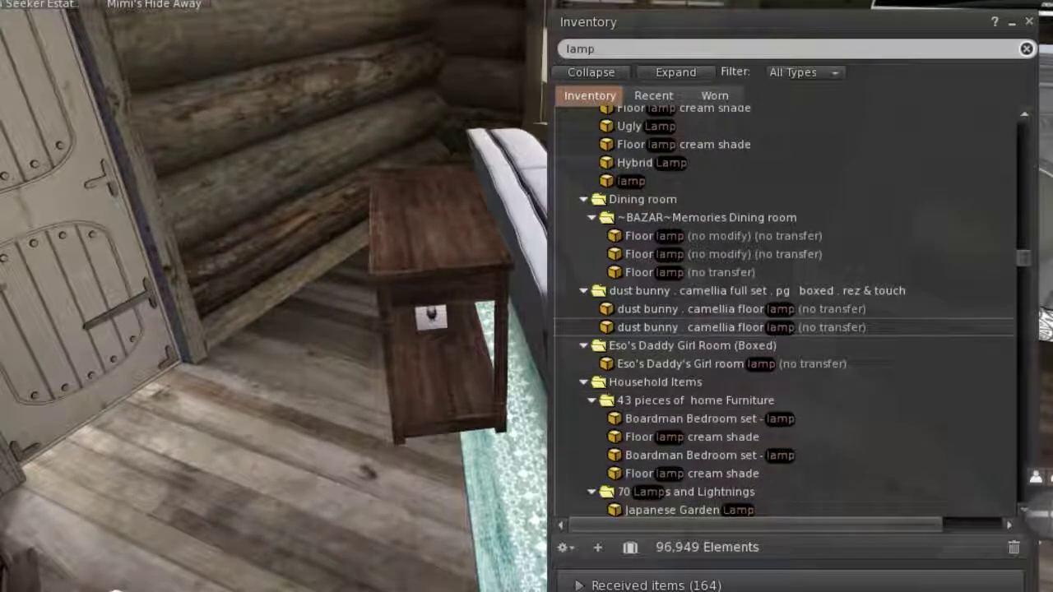
Try the dust bunny . camellia floor lamp on the floor near the side table, and take it back
left_click(740, 327)
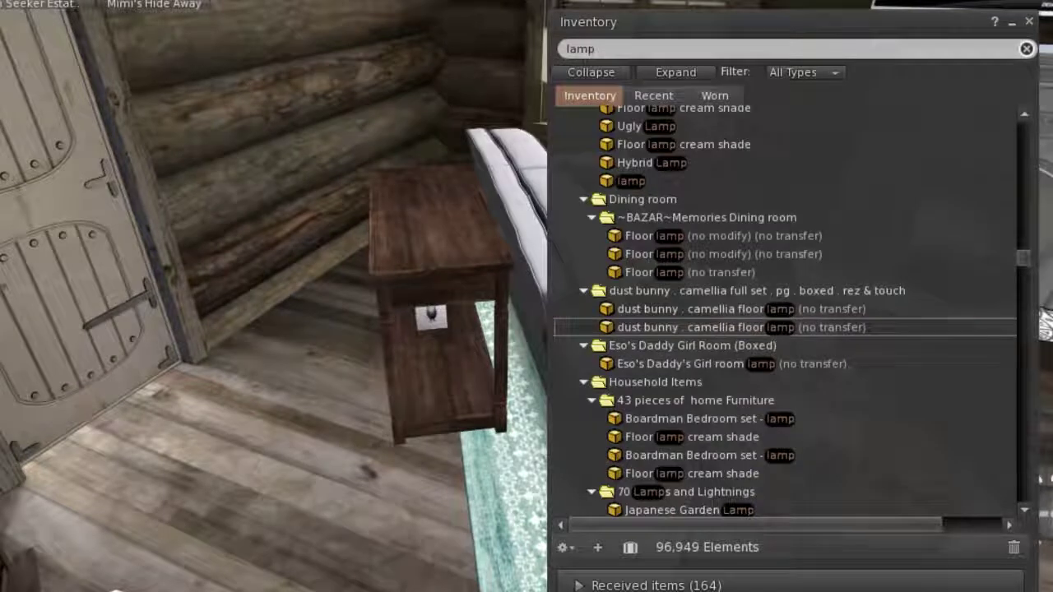
left_click_drag(740, 327, 295, 441)
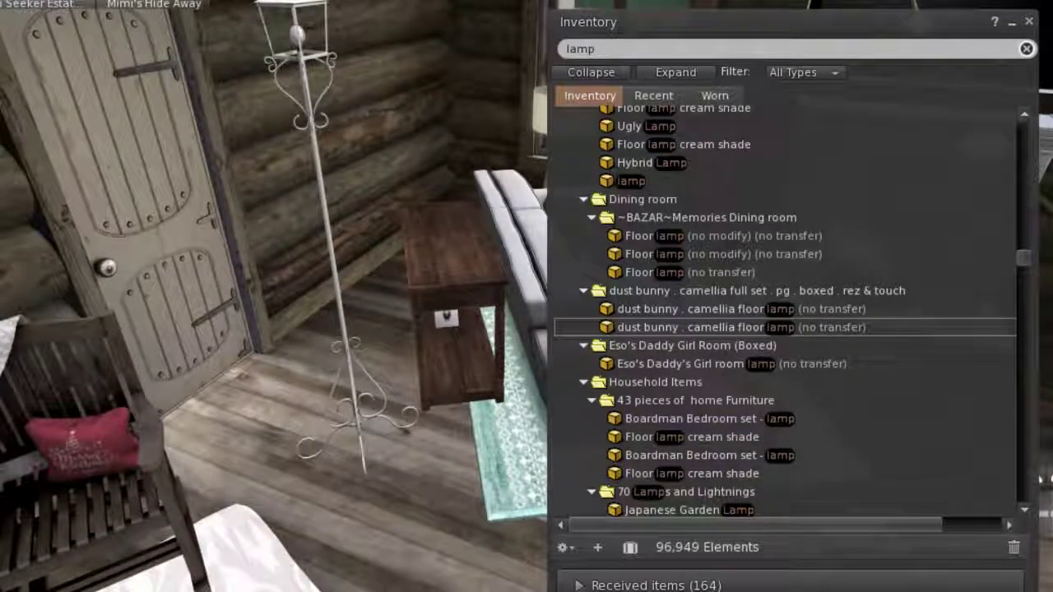
right_click(355, 363)
left_click(358, 403)
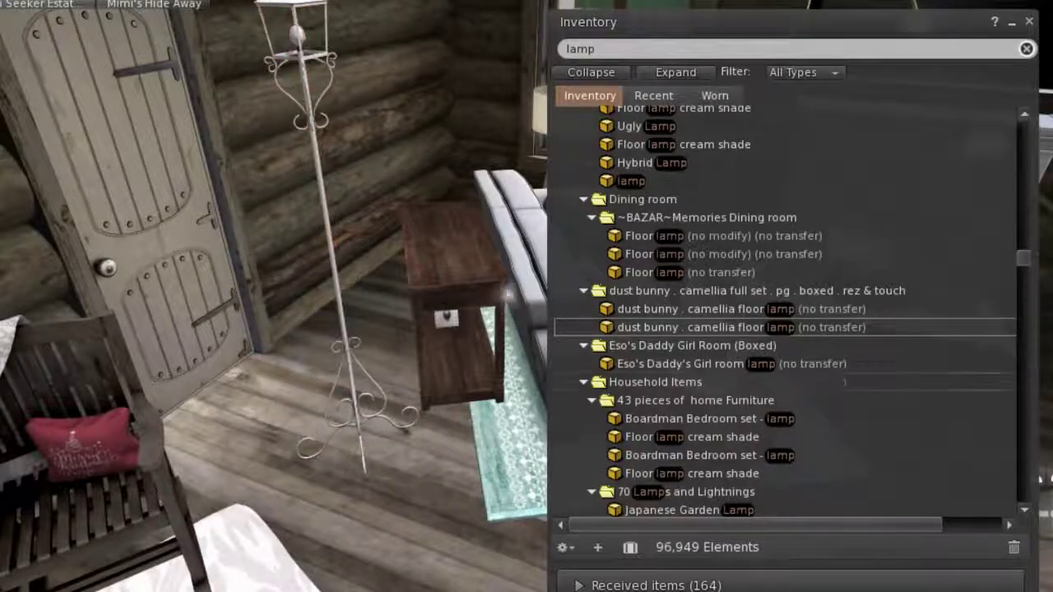
Look further through the inventory's lamp results for a different lamp
scroll(785, 313, "down", 10)
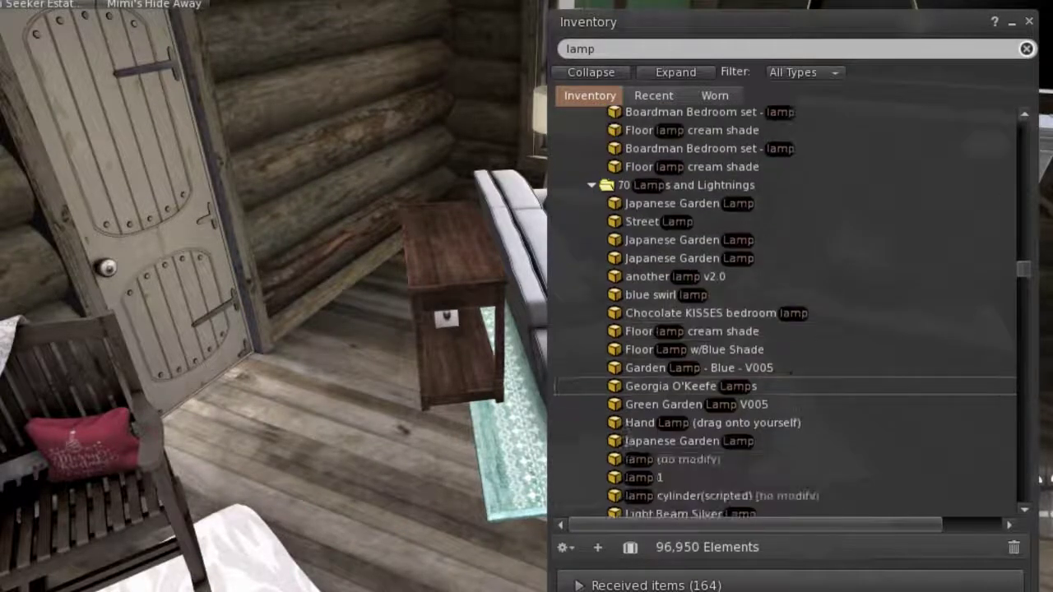
Try out a Small Table Lamp from the ~BAZAR~ Memories Kitchen folder on the floor and take it back into the inventory
scroll(785, 313, "down", 7)
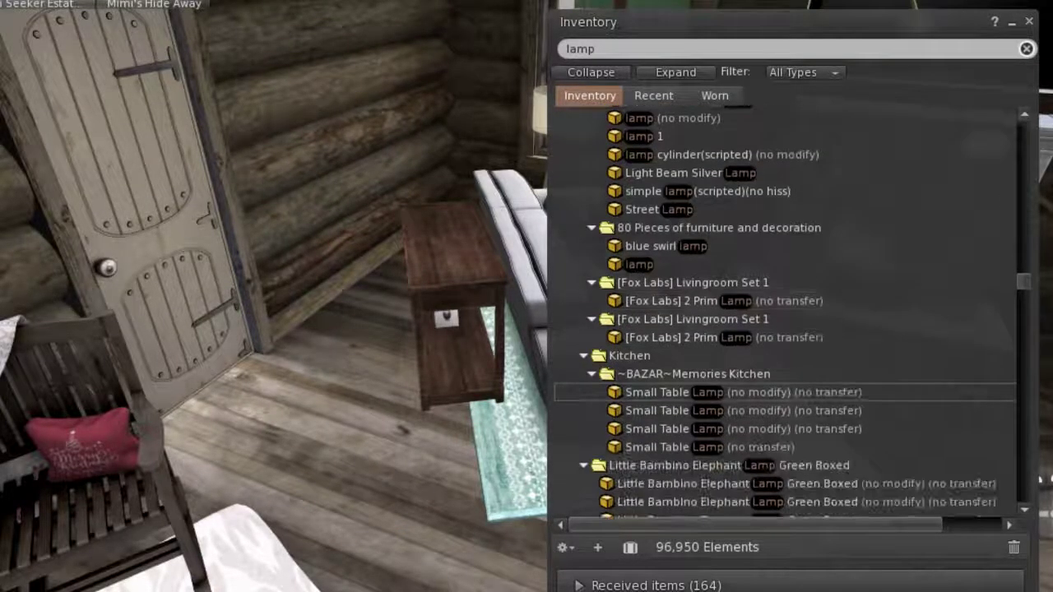
left_click(657, 345)
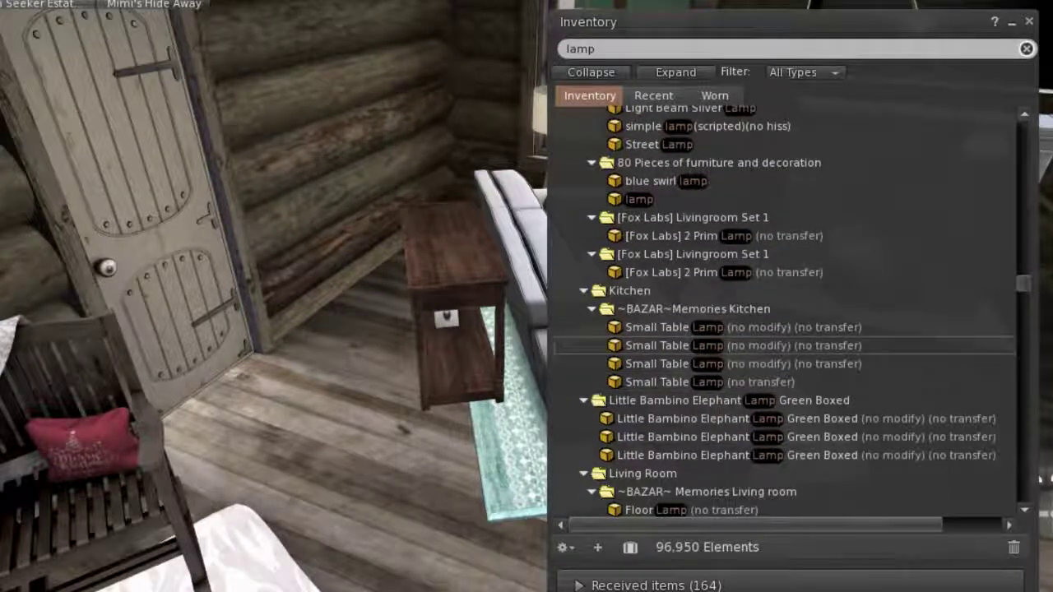
left_click(374, 518)
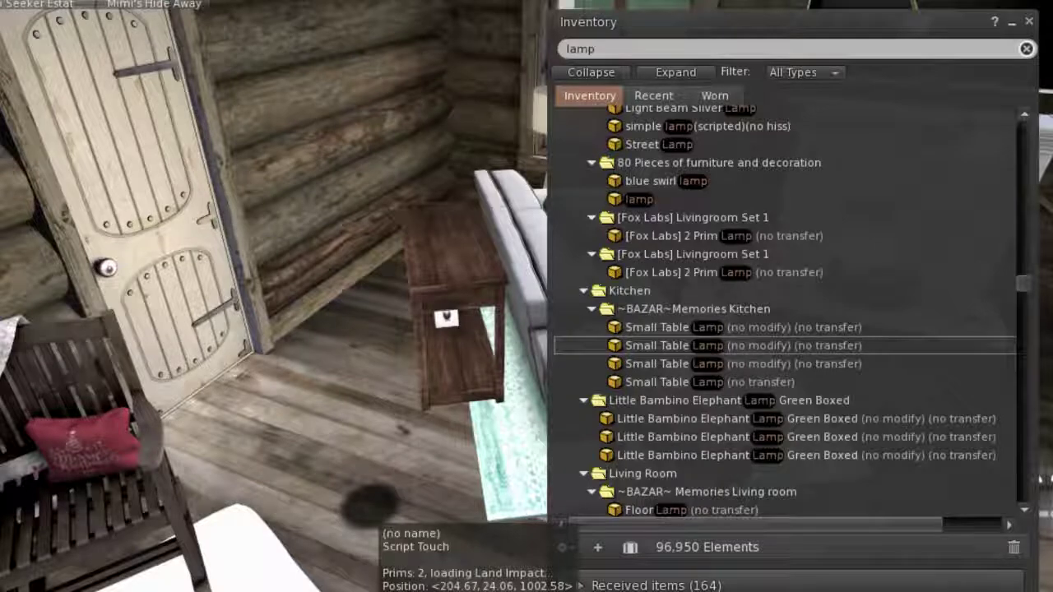
scroll(786, 312, "down", 4)
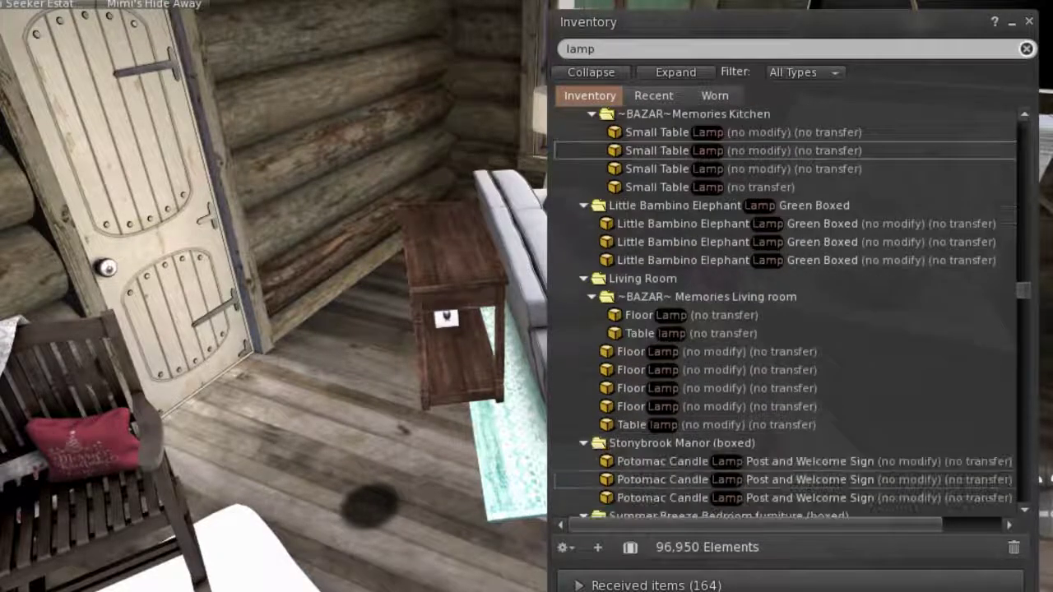
scroll(1039, 478, "down", 5)
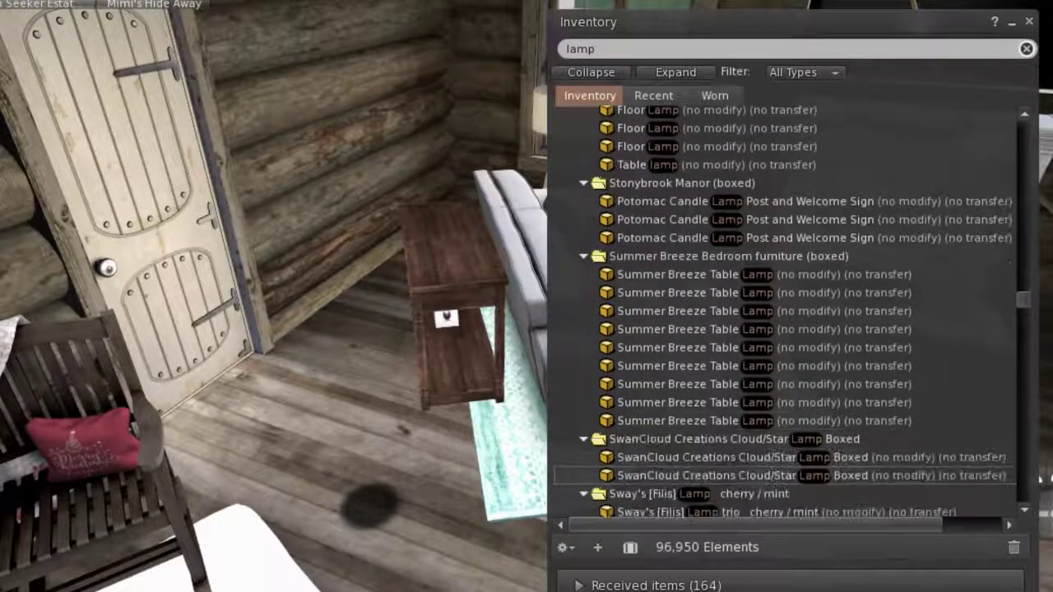
scroll(1039, 479, "down", 5)
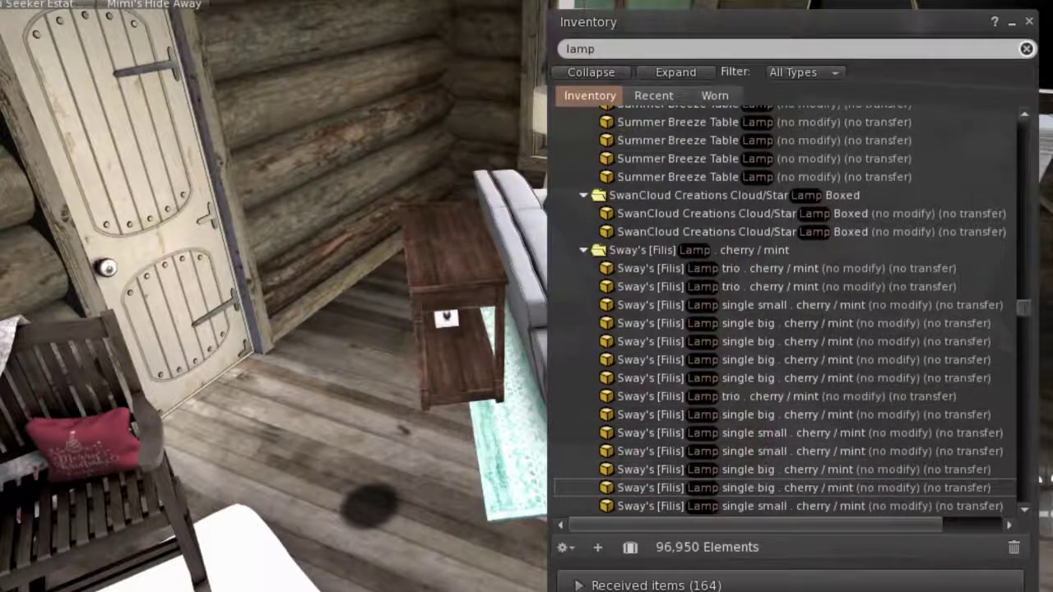
scroll(1039, 479, "down", 1)
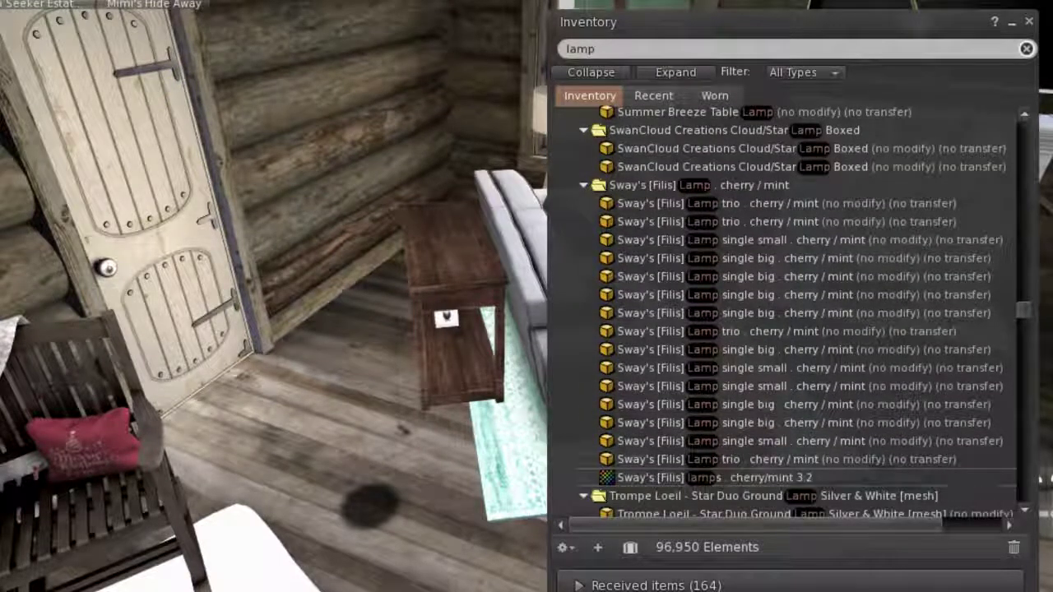
left_click(370, 502, "alt")
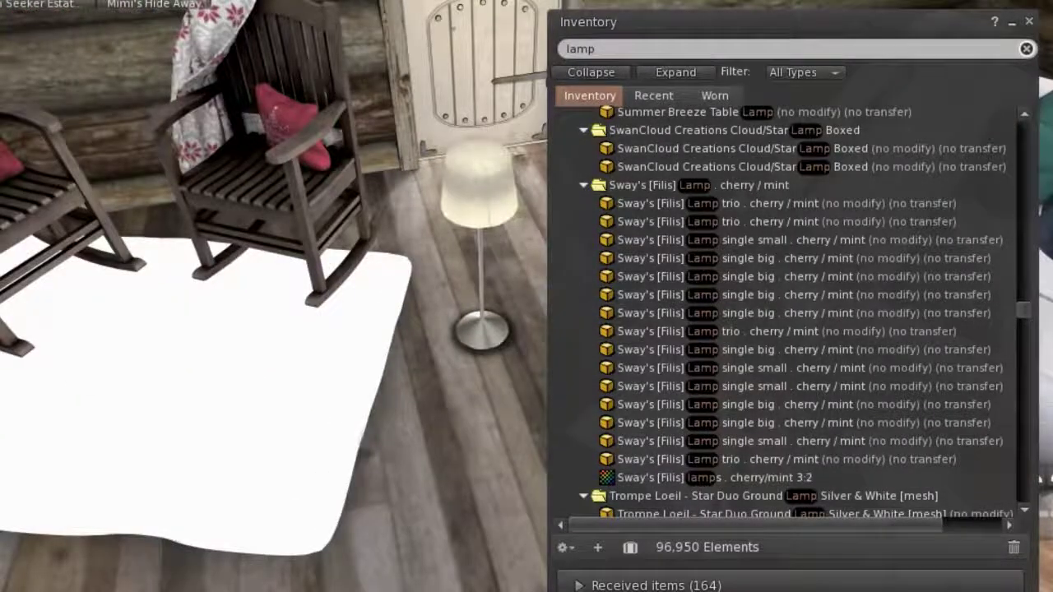
right_click(482, 333)
left_click(416, 333)
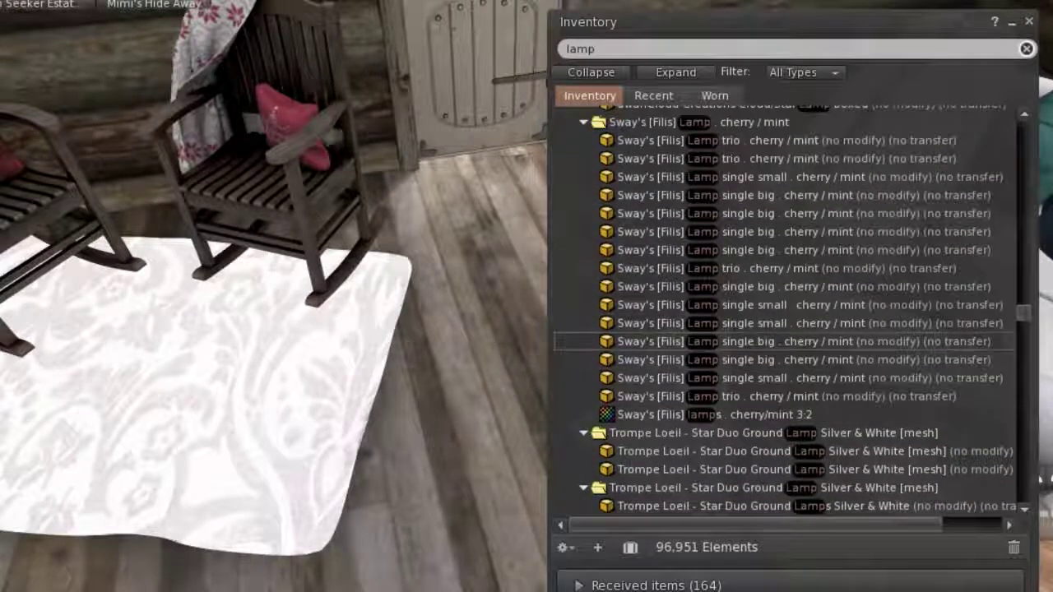
Try out the brocante retro hanging lamp / brass and the JASMA-Antique 3 shades floor lamp beside the rug, taking each back
scroll(785, 333, "down", 6)
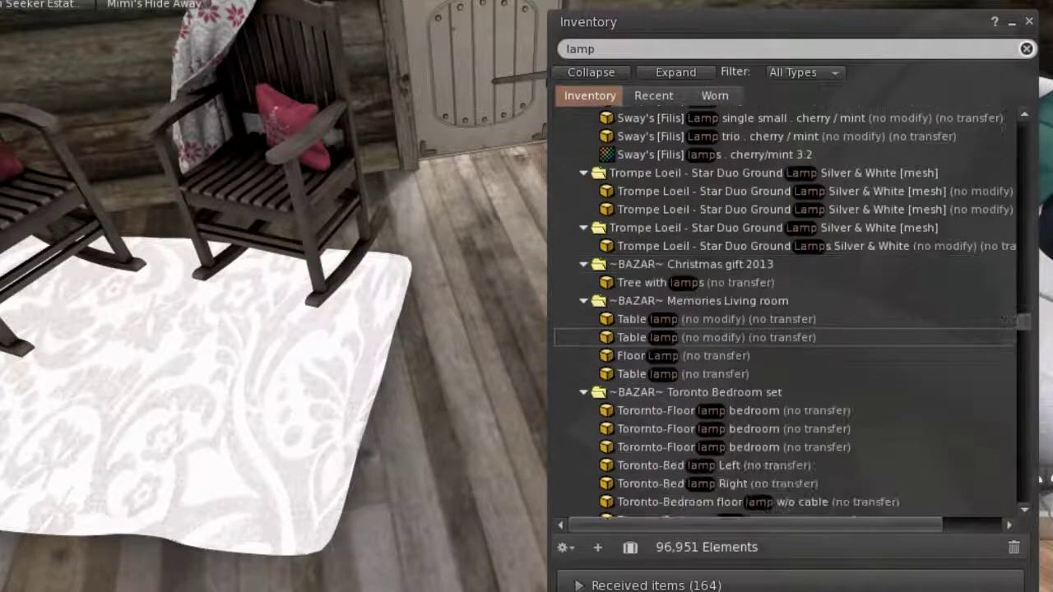
scroll(785, 333, "down", 5)
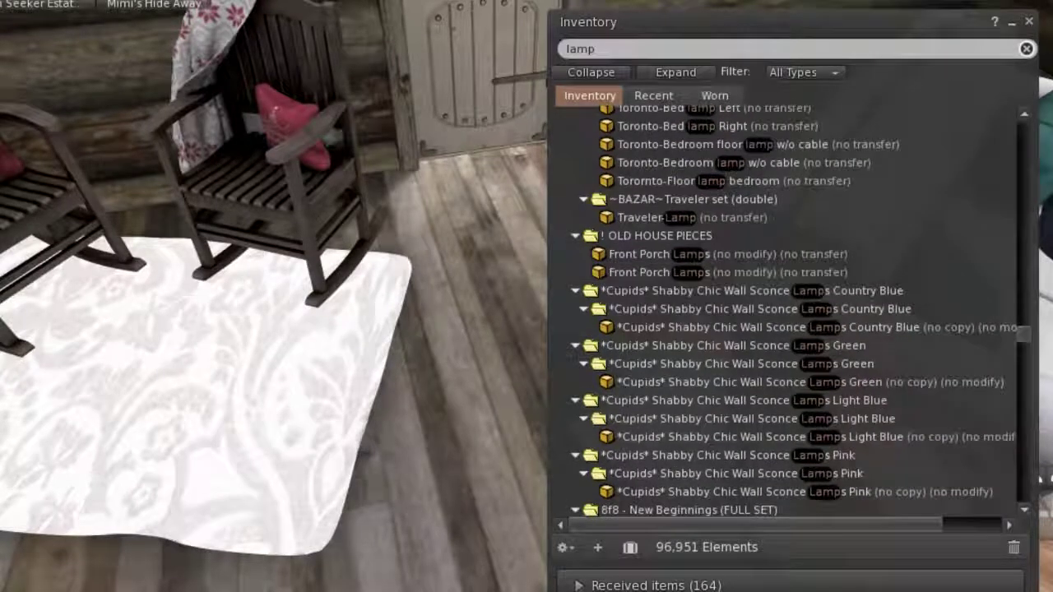
scroll(785, 333, "down", 5)
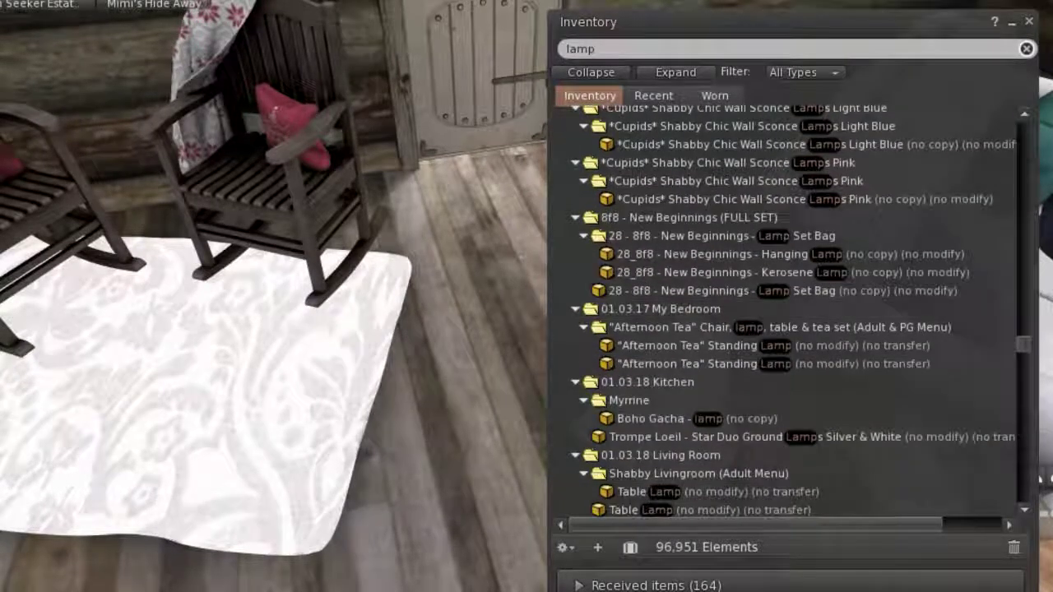
scroll(785, 333, "down", 2)
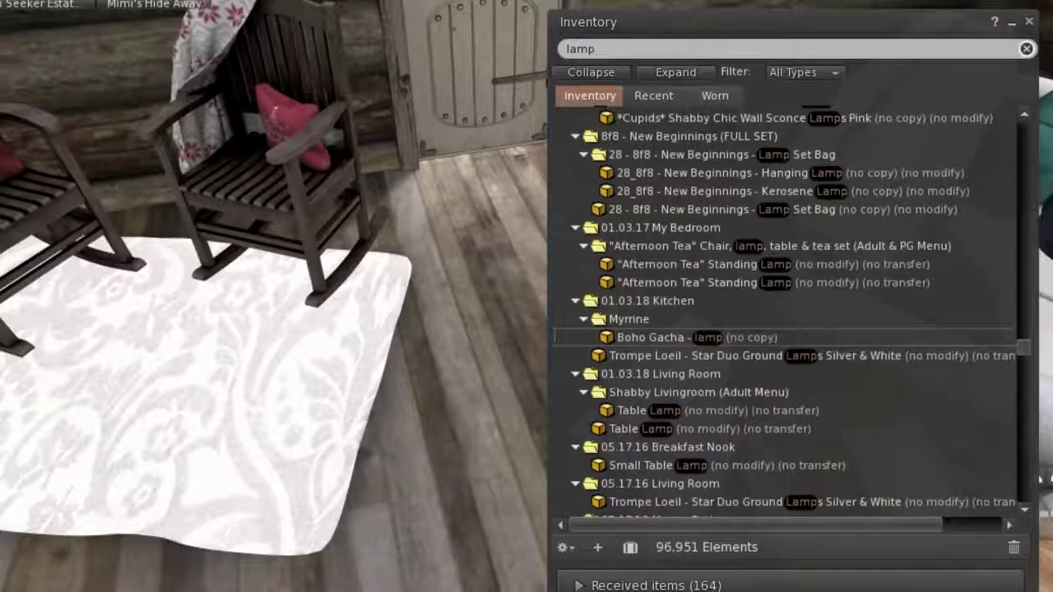
scroll(785, 337, "down", 5)
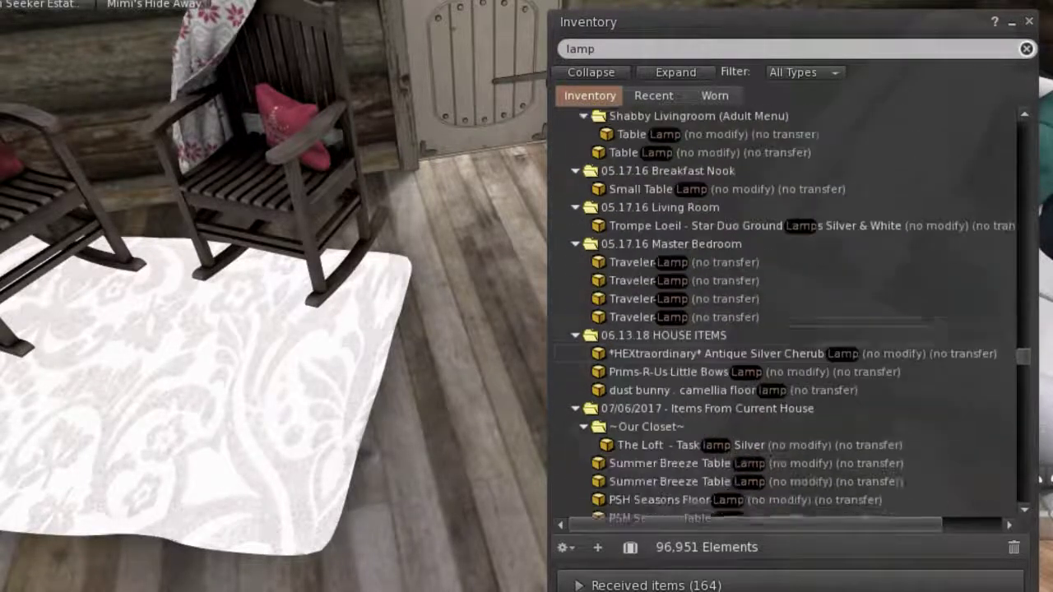
scroll(786, 342, "down", 5)
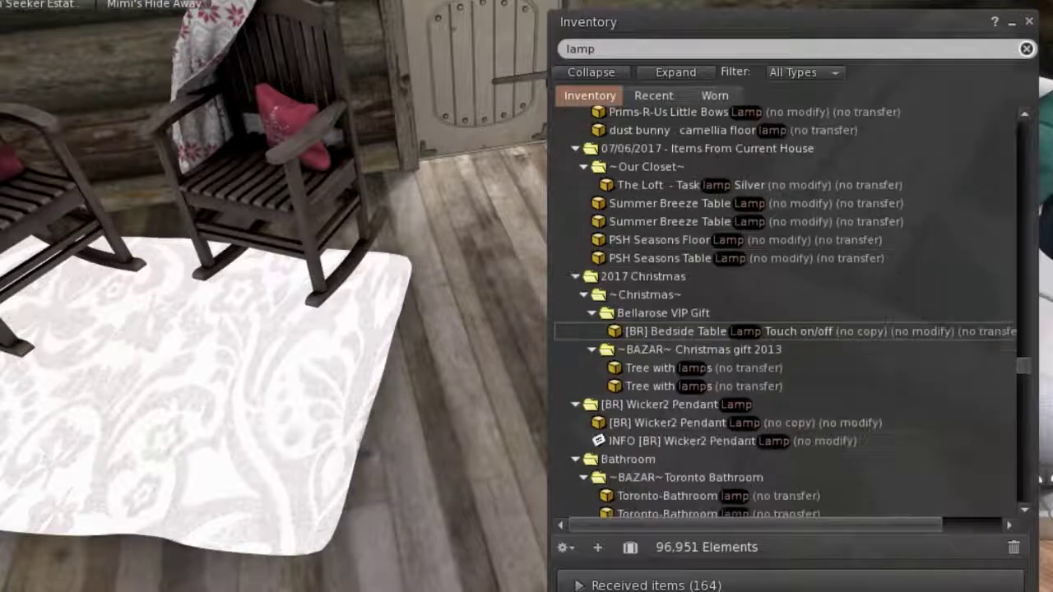
scroll(785, 337, "down", 7)
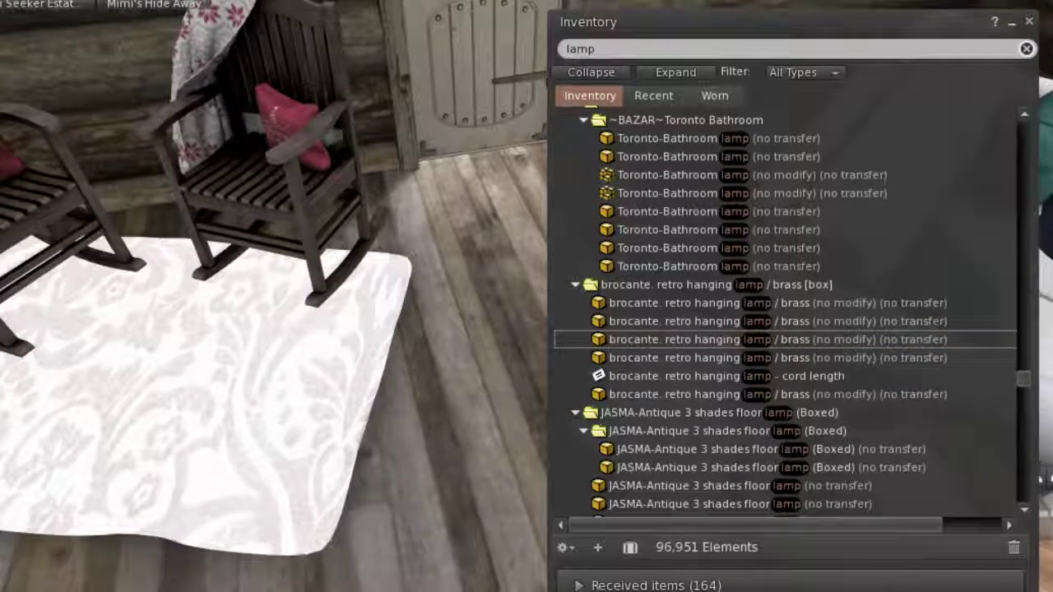
left_click_drag(674, 339, 475, 355)
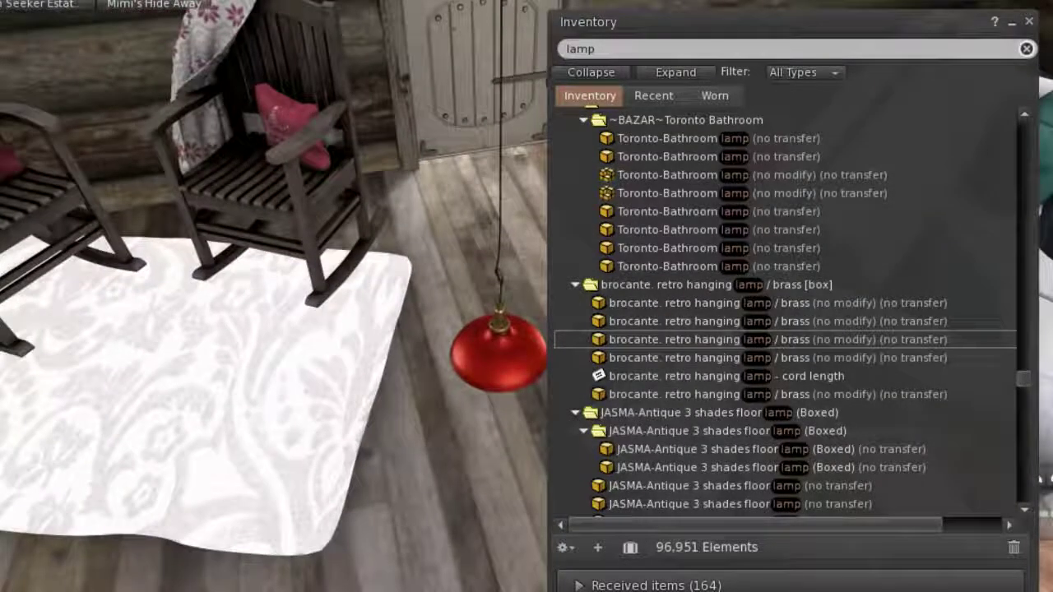
right_click(499, 352)
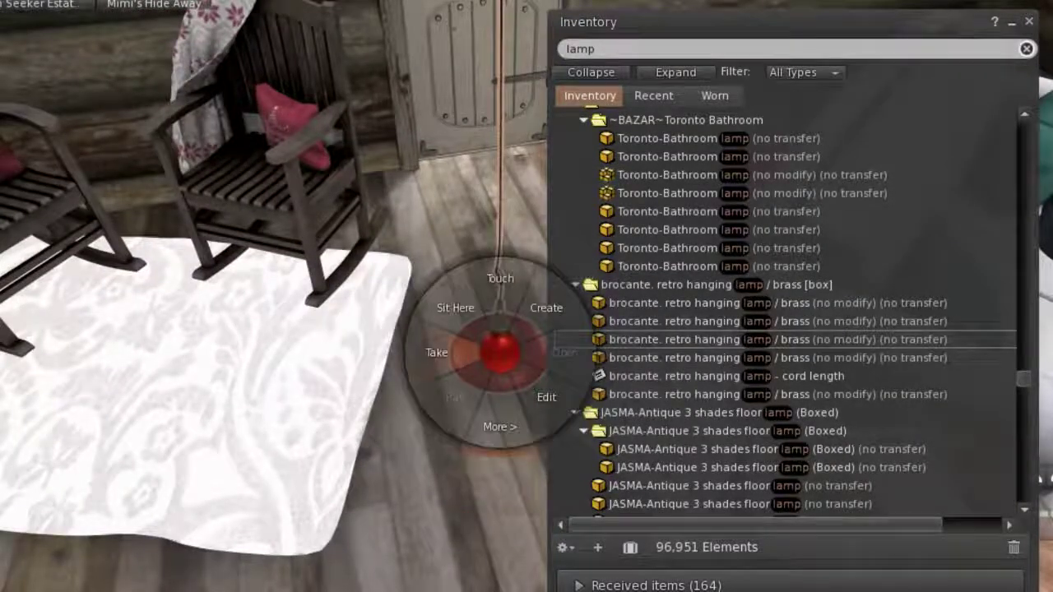
left_click(461, 351)
scroll(740, 354, "down", 3)
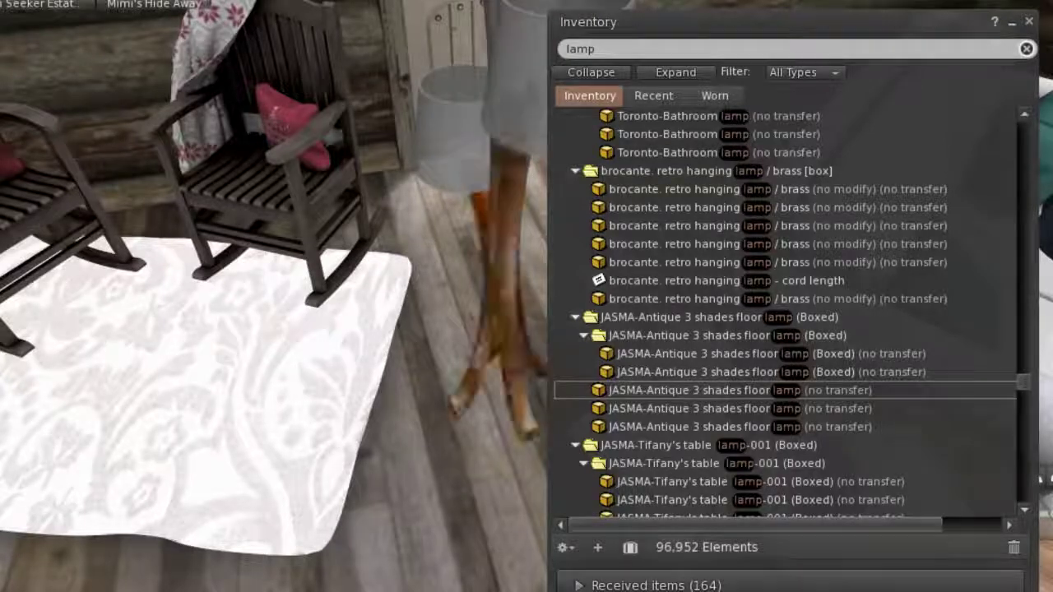
right_click(503, 298)
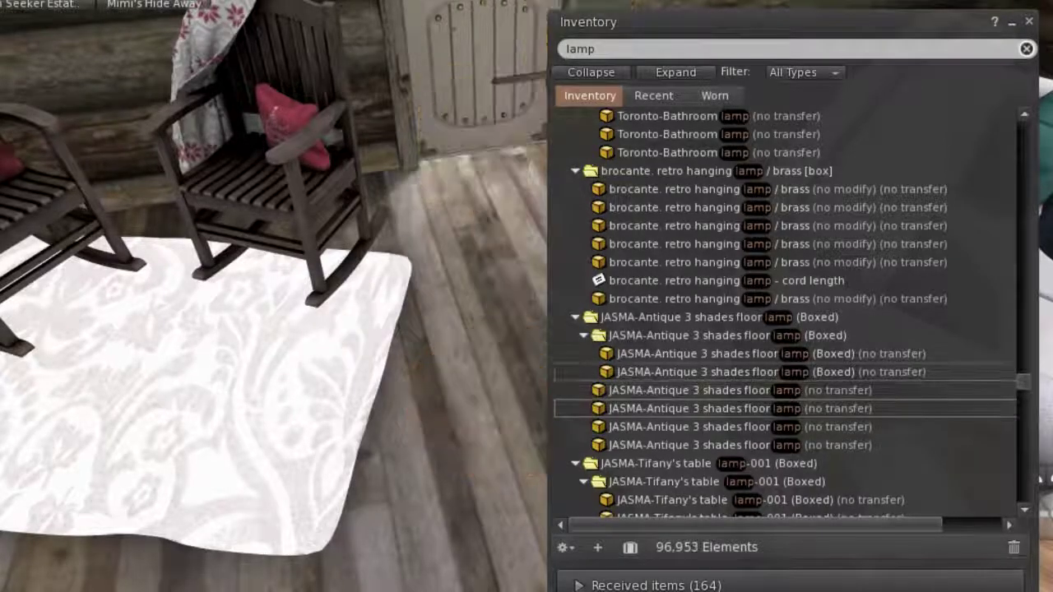
Place the LISP - Art Nouveau Texture Change Table Lamp - Jade on the floor beside the rug and close the inventory
scroll(785, 313, "down", 5)
scroll(786, 312, "down", 7)
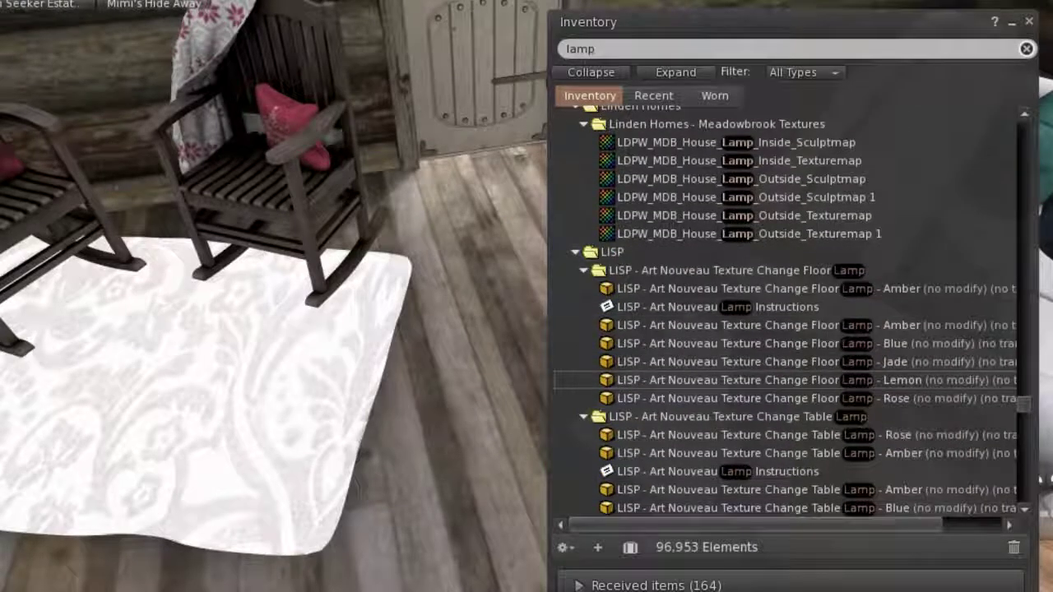
scroll(785, 379, "down", 3)
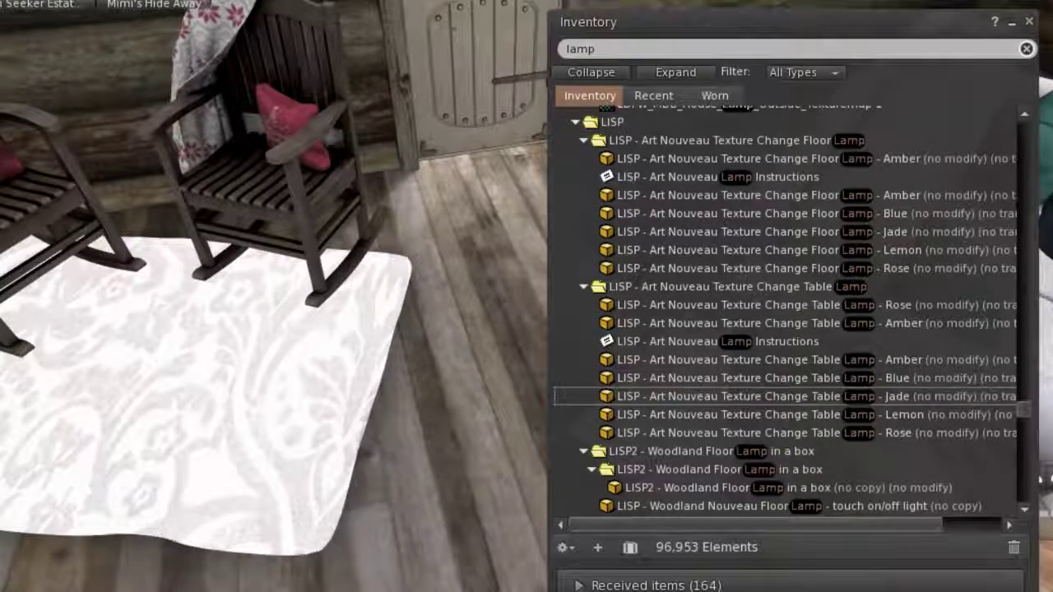
left_click_drag(740, 396, 489, 393)
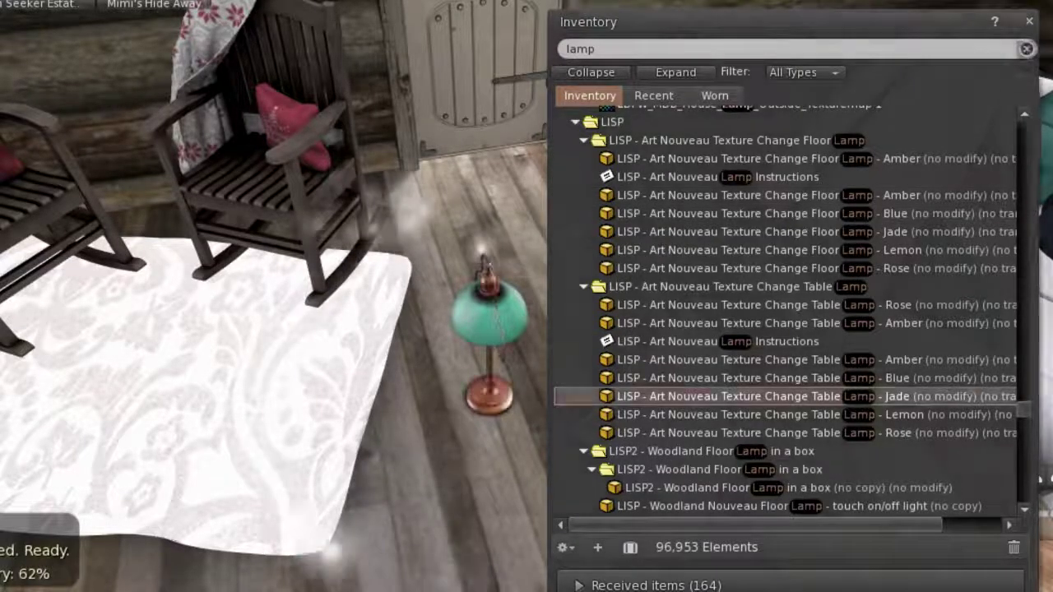
key("ctrl+i")
key("Escape")
Edit the jade table lamp's position, moving it up from the floor onto the wooden side table behind the sofa
right_click(491, 329)
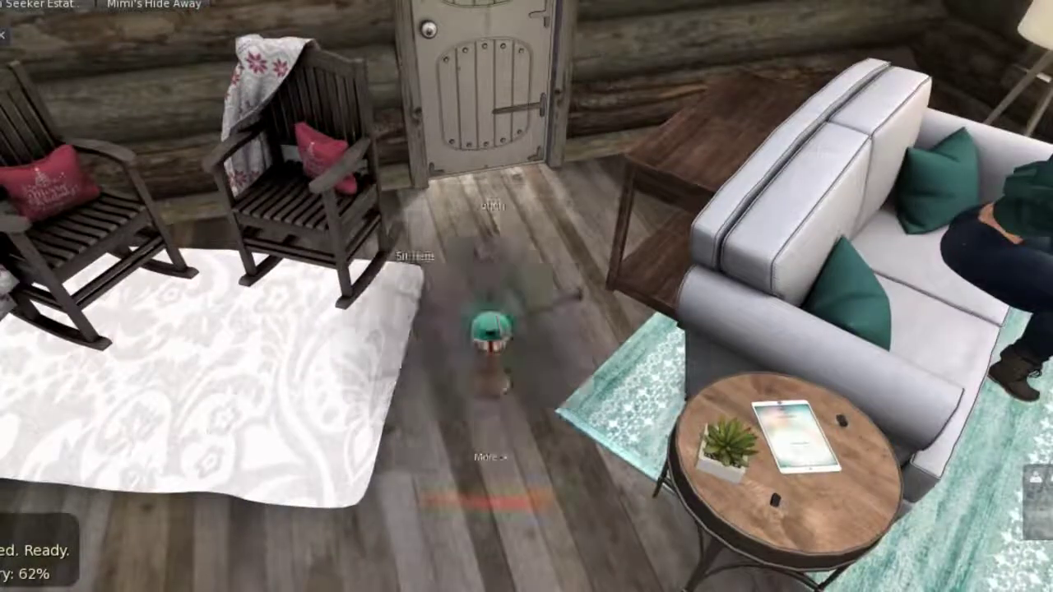
left_click(536, 375)
left_click_drag(543, 328, 705, 285)
left_click_drag(709, 234, 796, 25)
left_click_drag(810, 97, 755, 52)
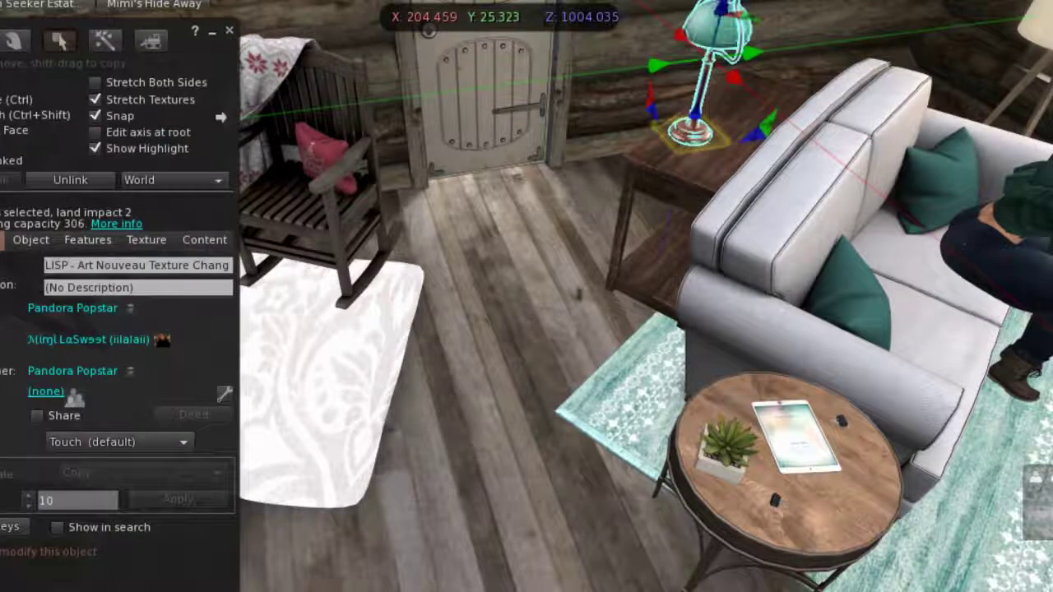
left_click_drag(744, 91, 763, 72)
left_click_drag(709, 130, 709, 131)
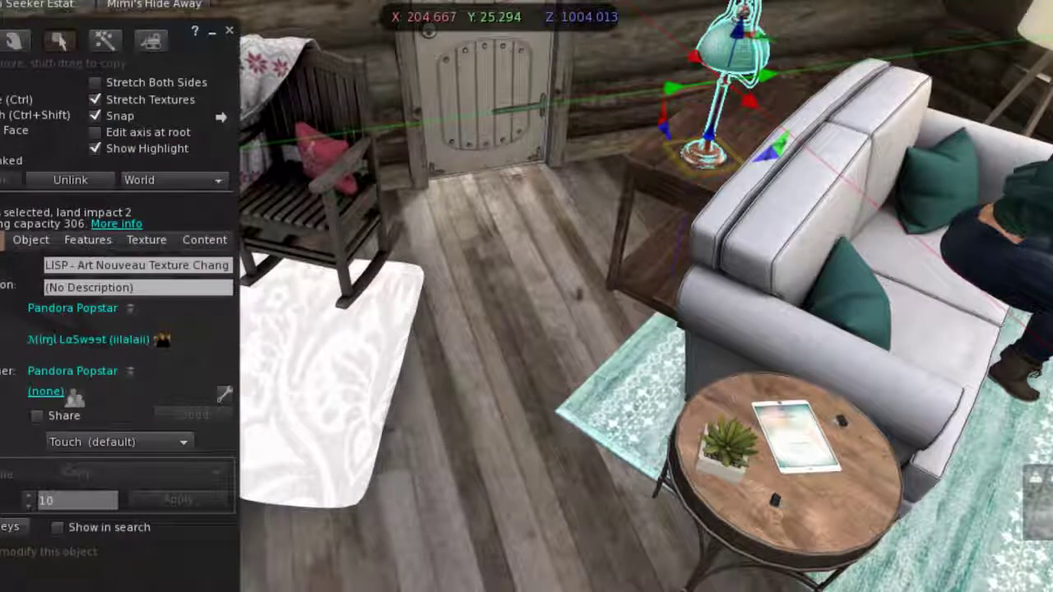
Rotate the jade lamp on the side table to about 332° around the Z axis and finish editing it
key("ctrl")
left_click_drag(727, 125, 708, 126)
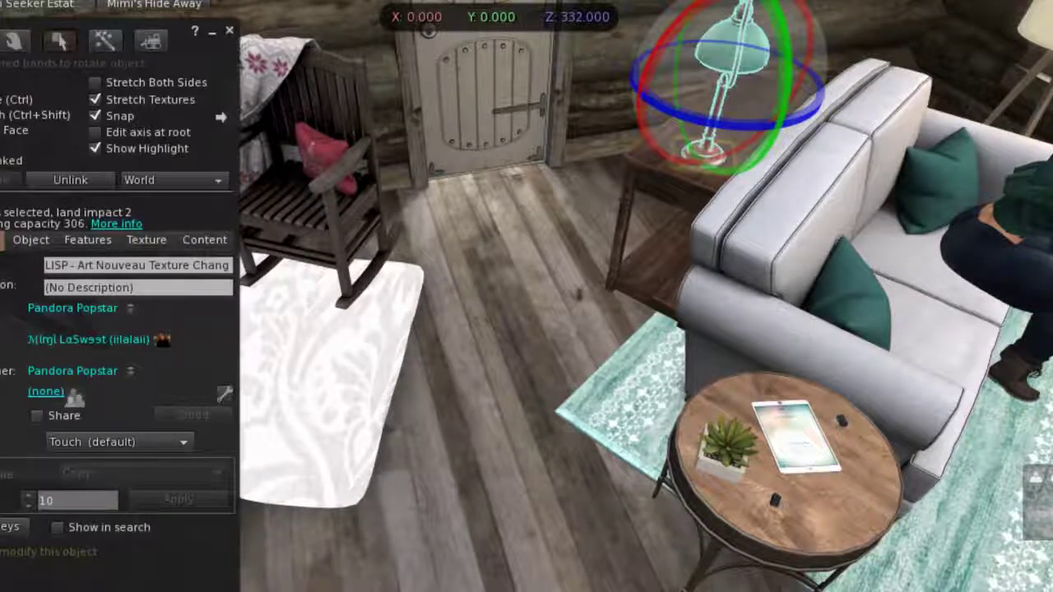
key("Escape")
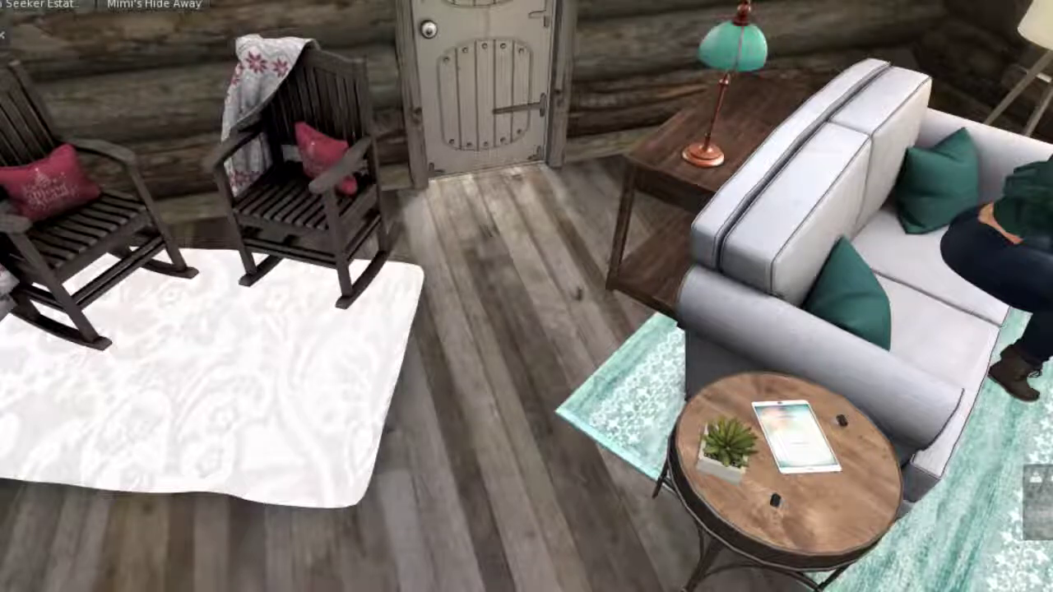
key("Escape")
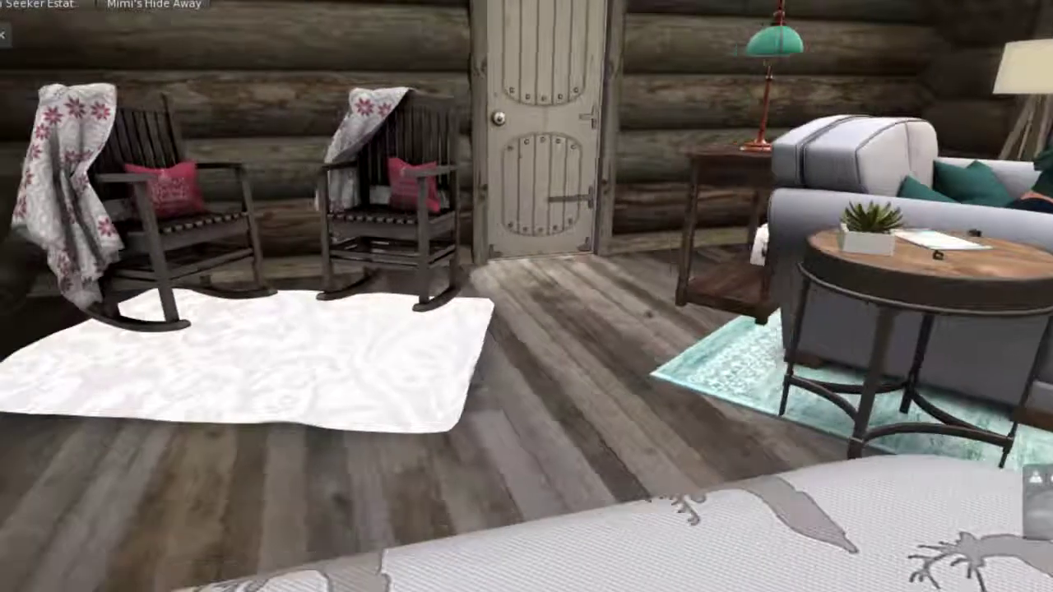
Search the inventory for "art" and look through the matching wall art items in the house folders
key("ctrl+i")
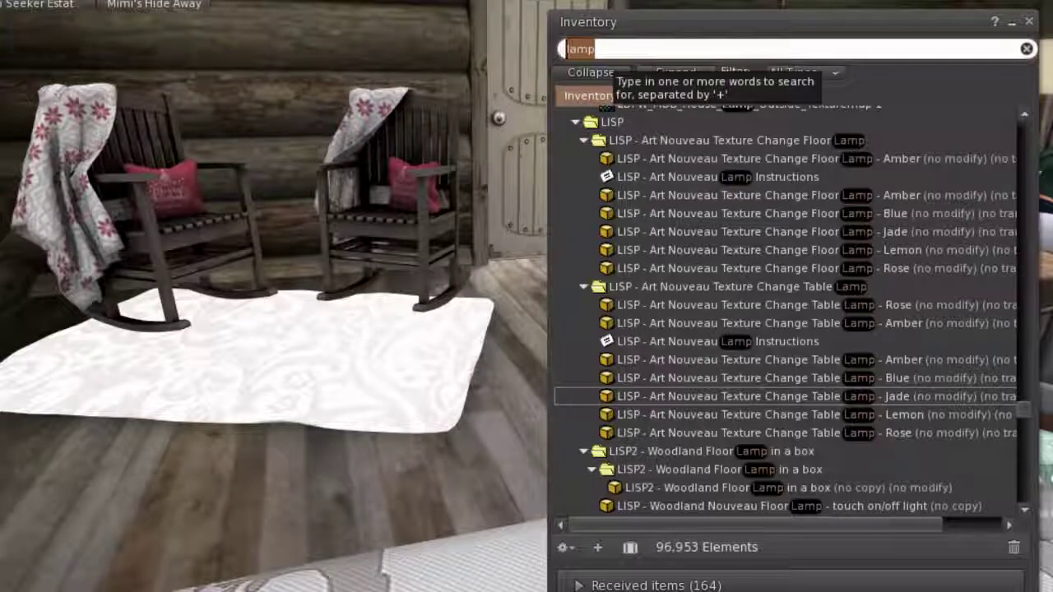
type("art")
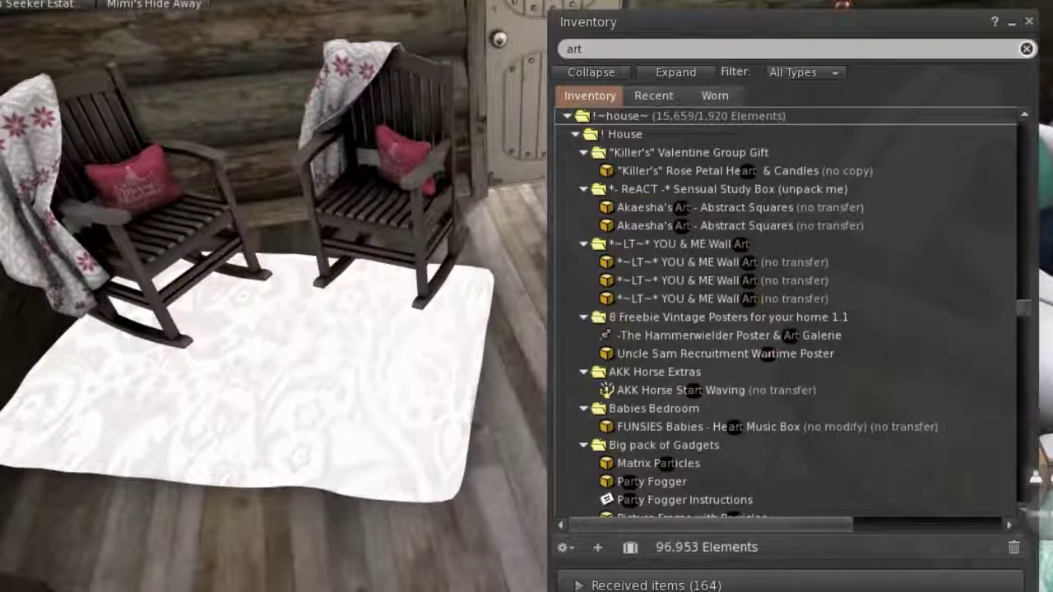
scroll(784, 313, "down", 6)
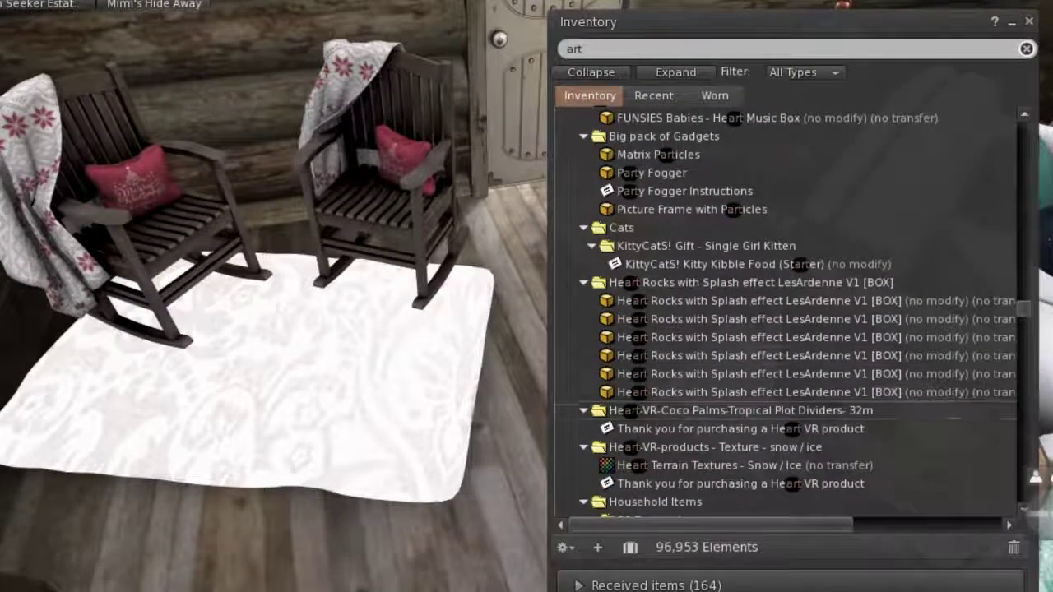
scroll(784, 313, "down", 7)
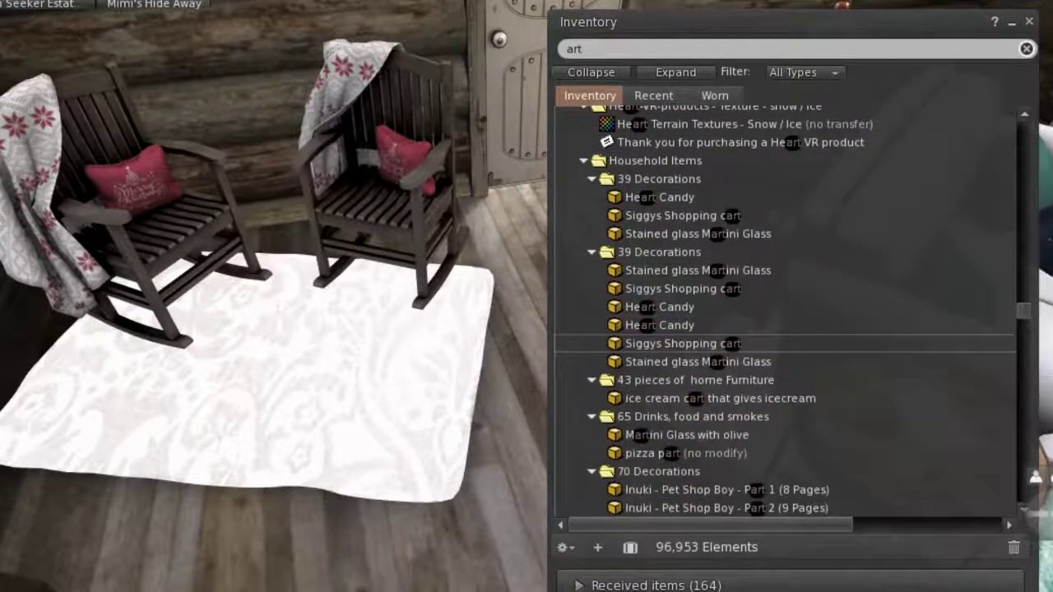
scroll(784, 346, "down", 7)
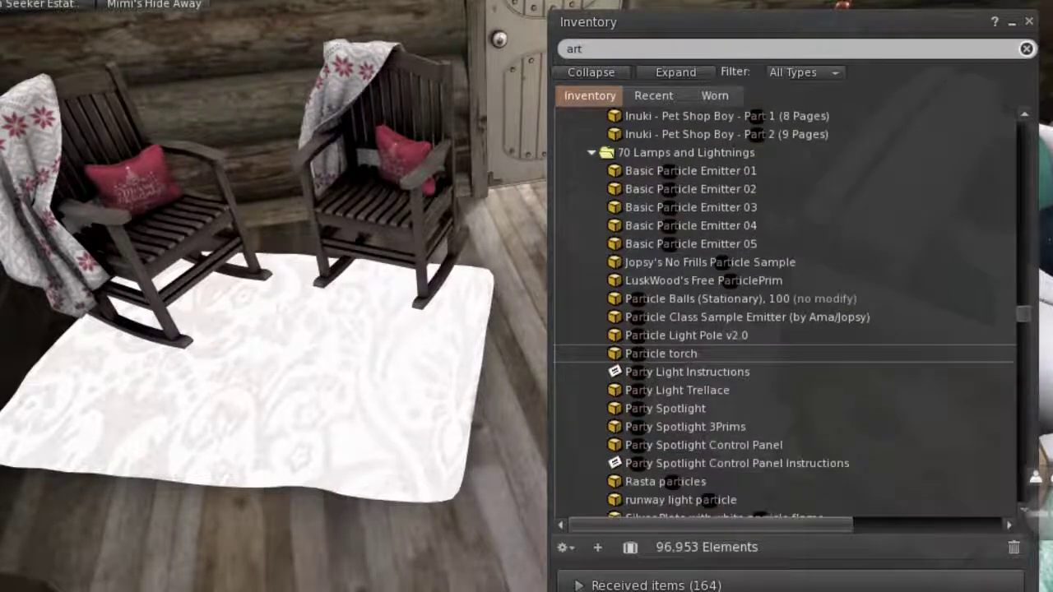
scroll(784, 349, "down", 7)
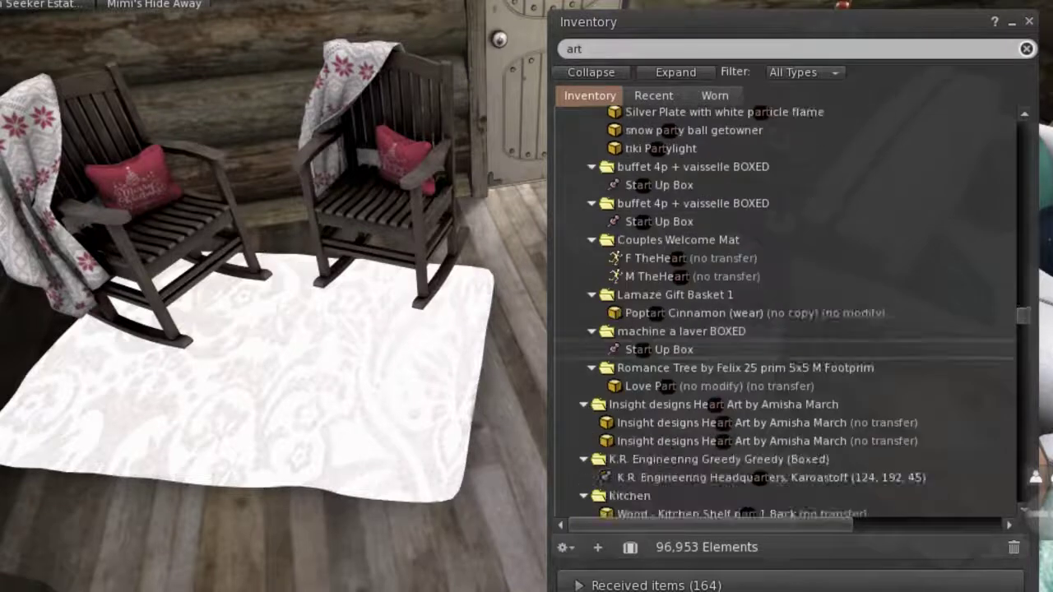
scroll(784, 329, "down", 9)
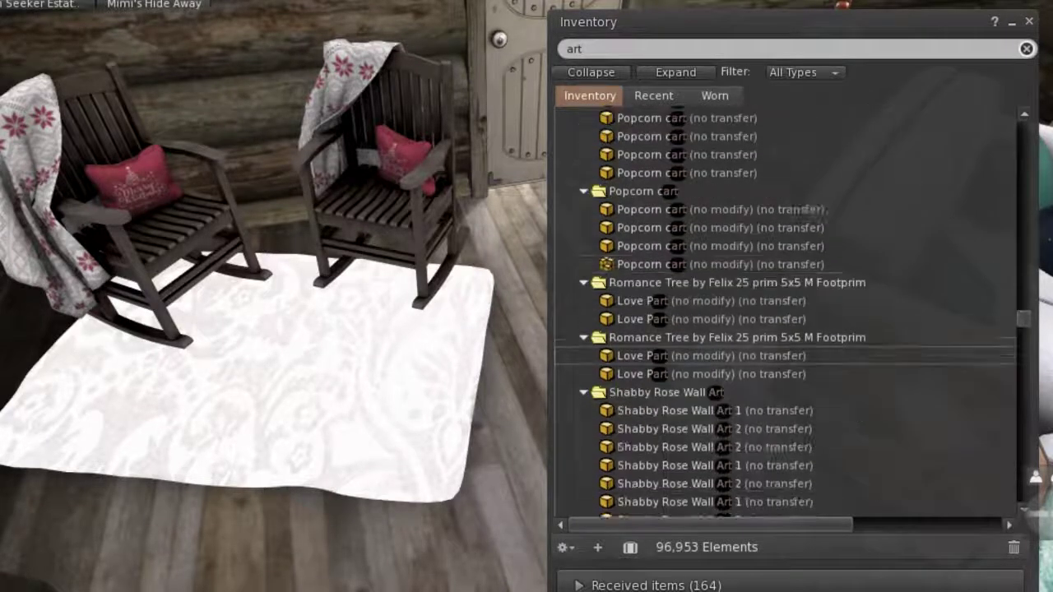
scroll(785, 349, "down", 2)
scroll(785, 350, "down", 7)
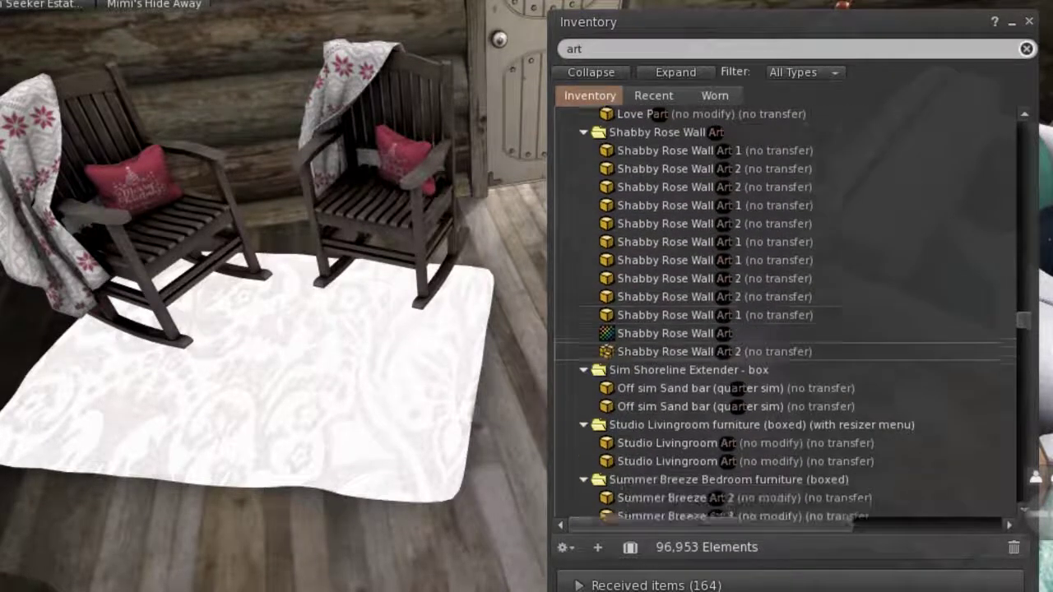
scroll(785, 329, "down", 5)
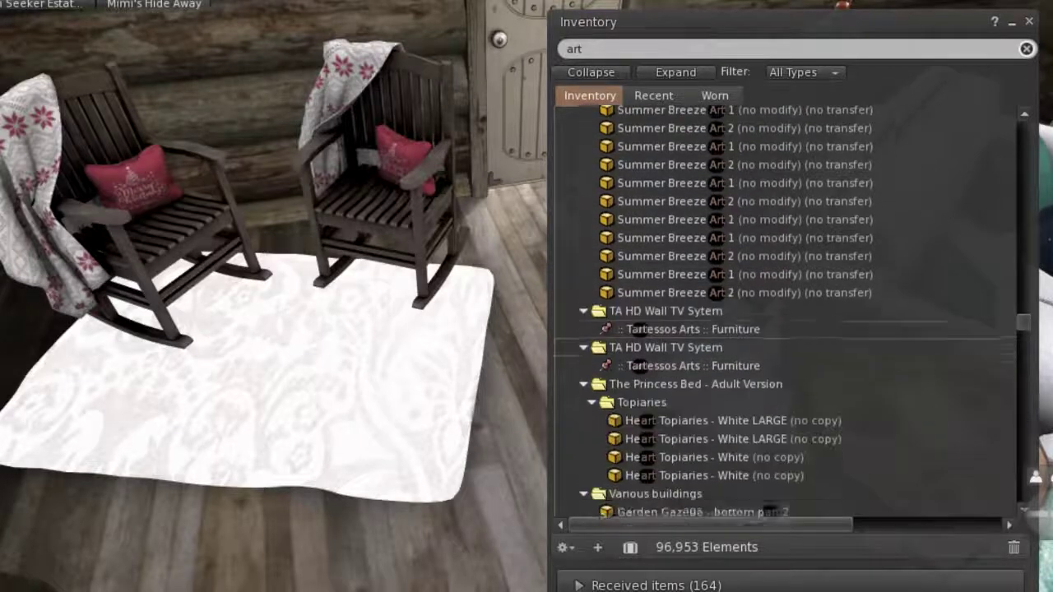
scroll(785, 341, "down", 3)
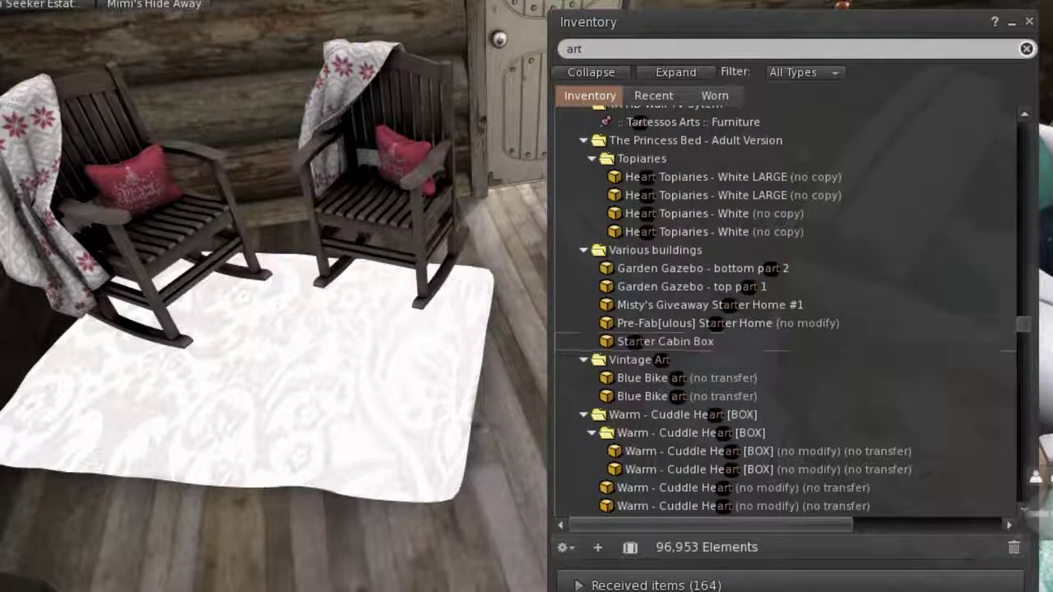
scroll(785, 378, "down", 3)
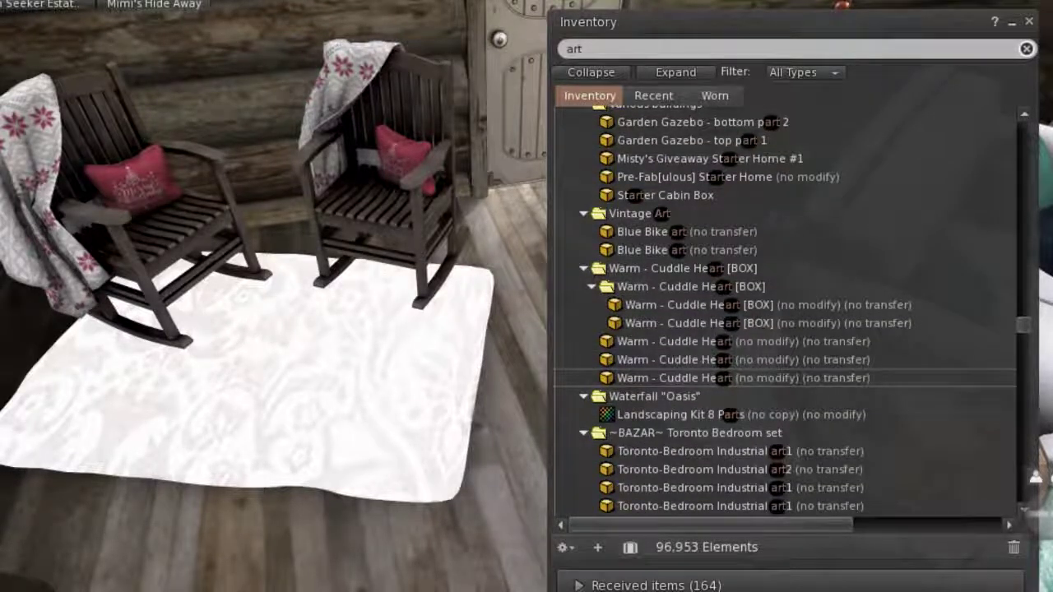
scroll(785, 381, "down", 7)
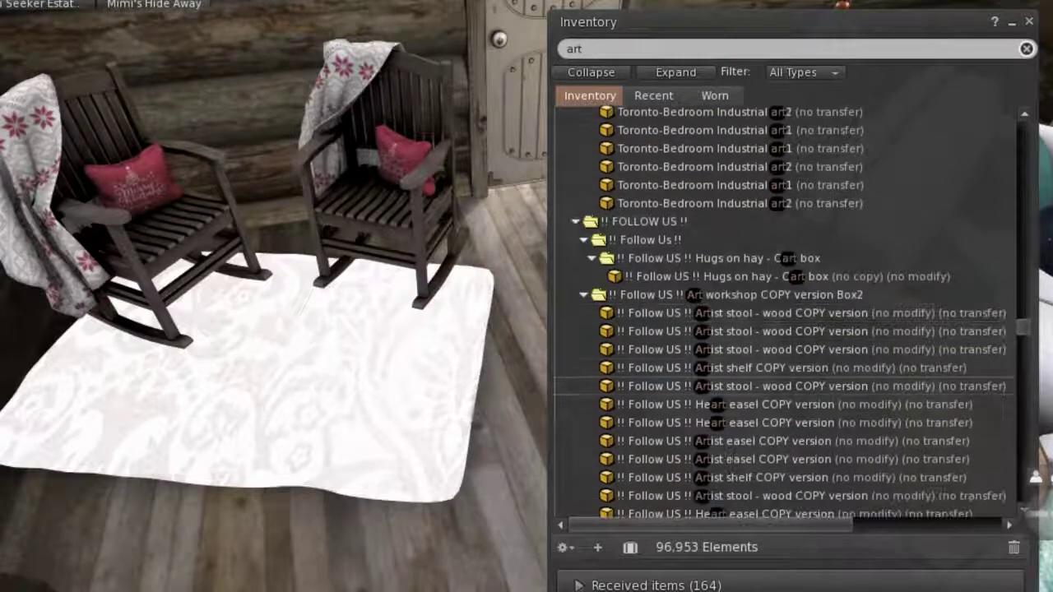
scroll(784, 386, "down", 6)
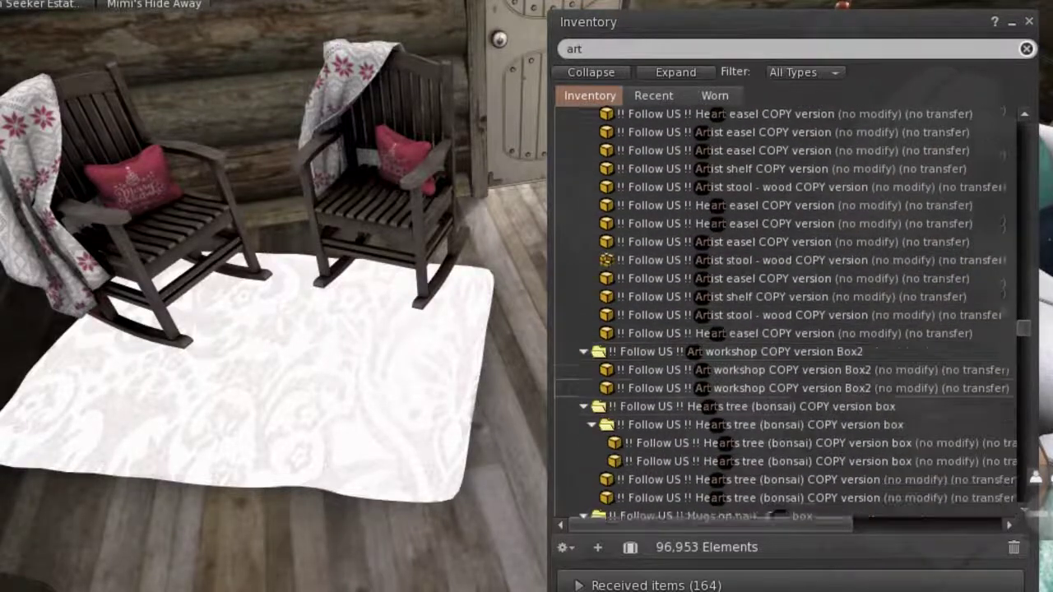
scroll(784, 385, "down", 5)
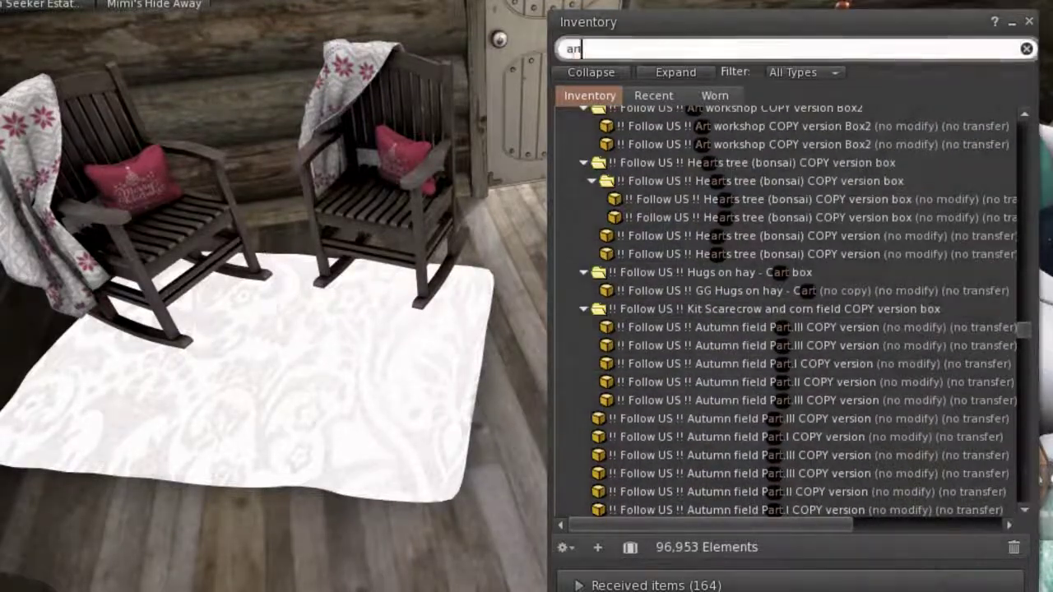
Clear the inventory filter, collapse all folders and expand the !~house~ folder
double_click(573, 49)
key("BackSpace")
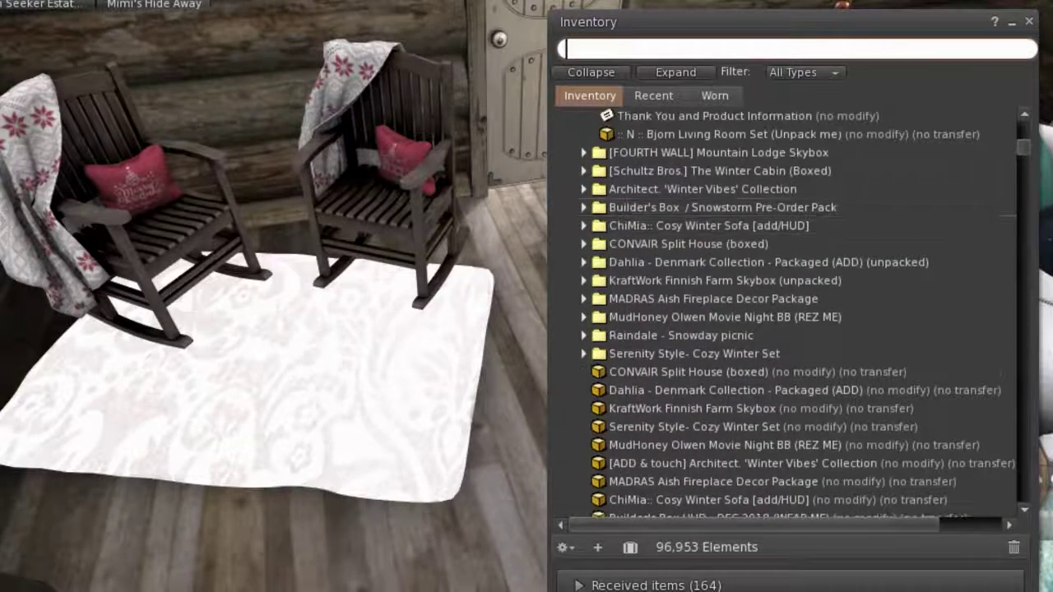
left_click(591, 71)
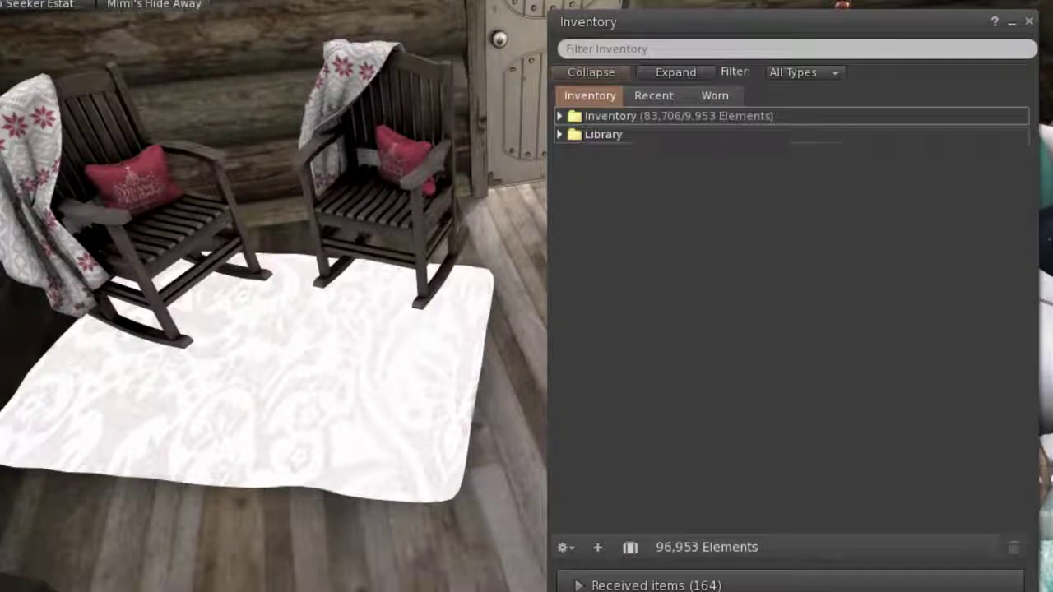
left_click(560, 116)
scroll(789, 350, "down", 7)
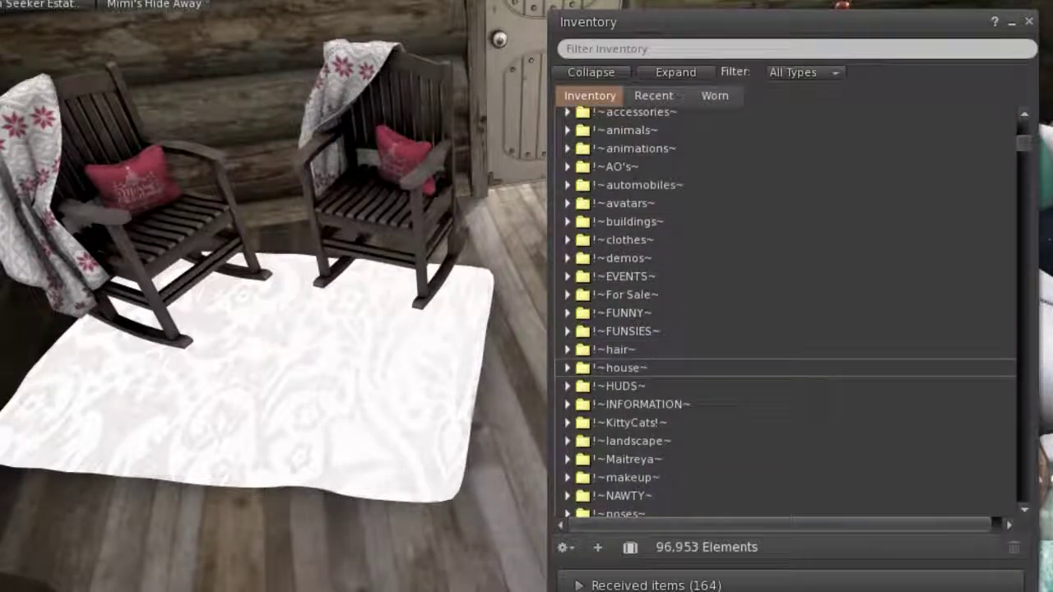
left_click(567, 368)
scroll(785, 313, "down", 5)
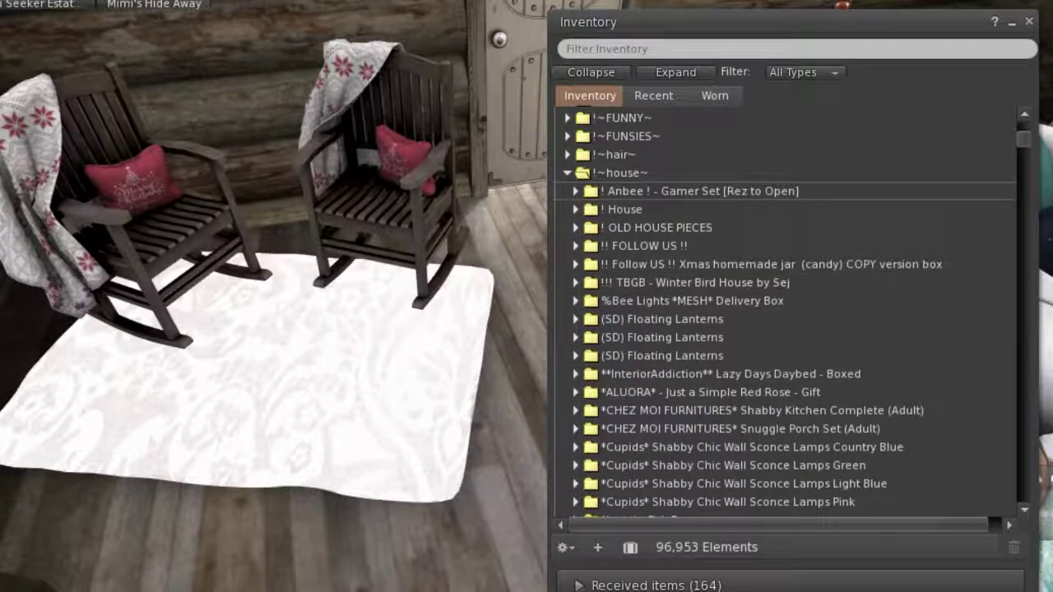
Place the Tv Remote from the ! Anbee ! - Gamer Set folder on the floor in front of the fireplace
left_click(575, 191)
key("Escape")
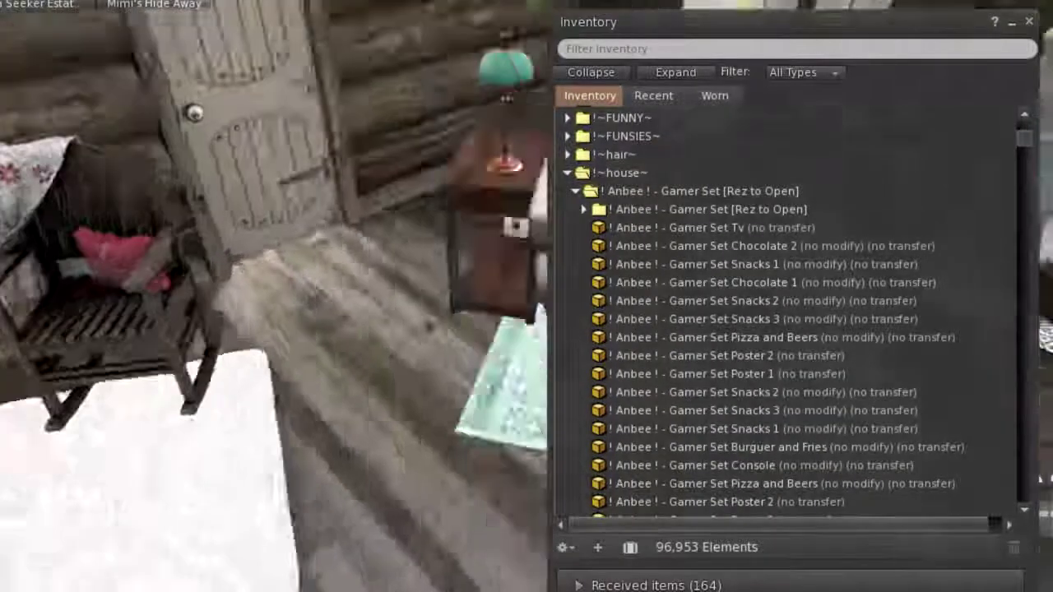
key("Left")
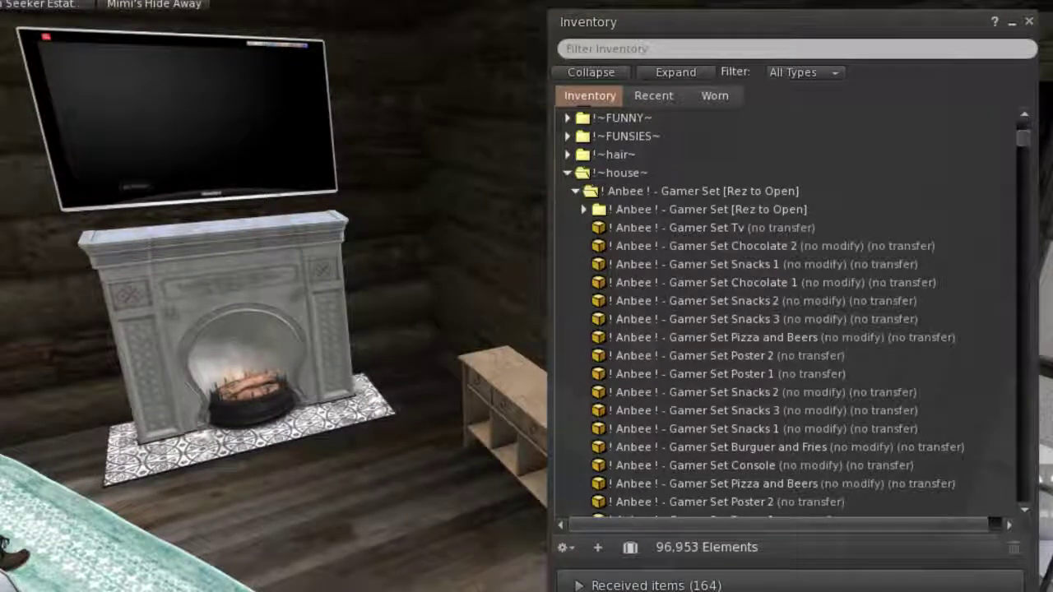
scroll(781, 404, "down", 5)
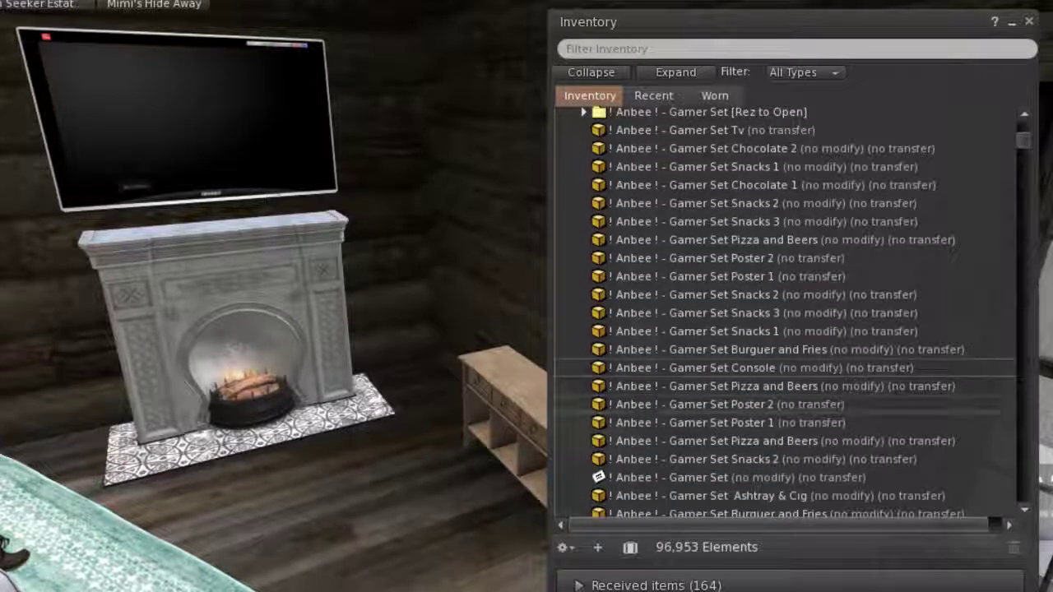
scroll(781, 401, "down", 5)
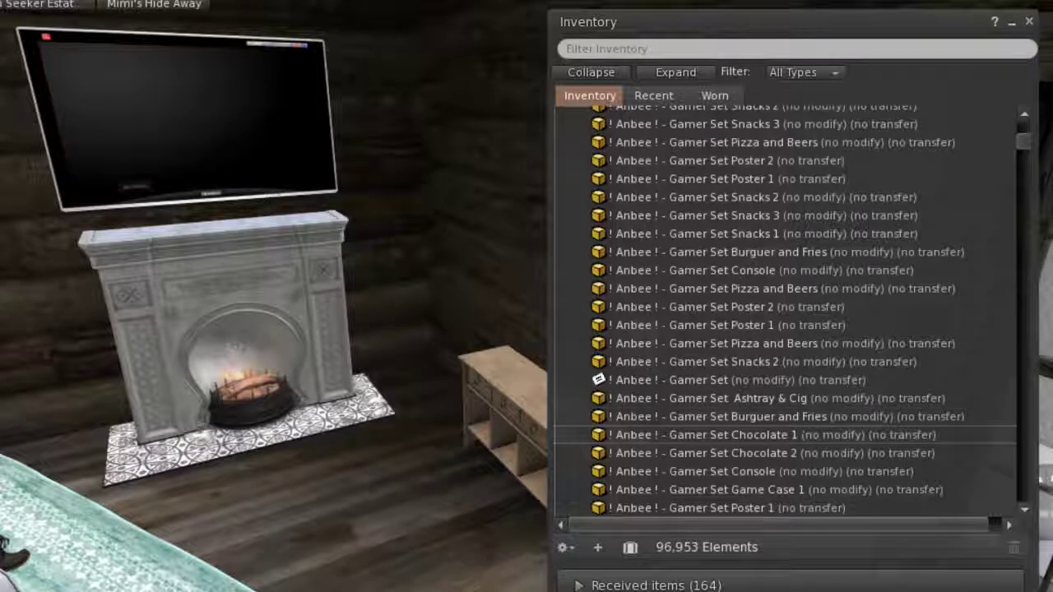
scroll(781, 436, "down", 10)
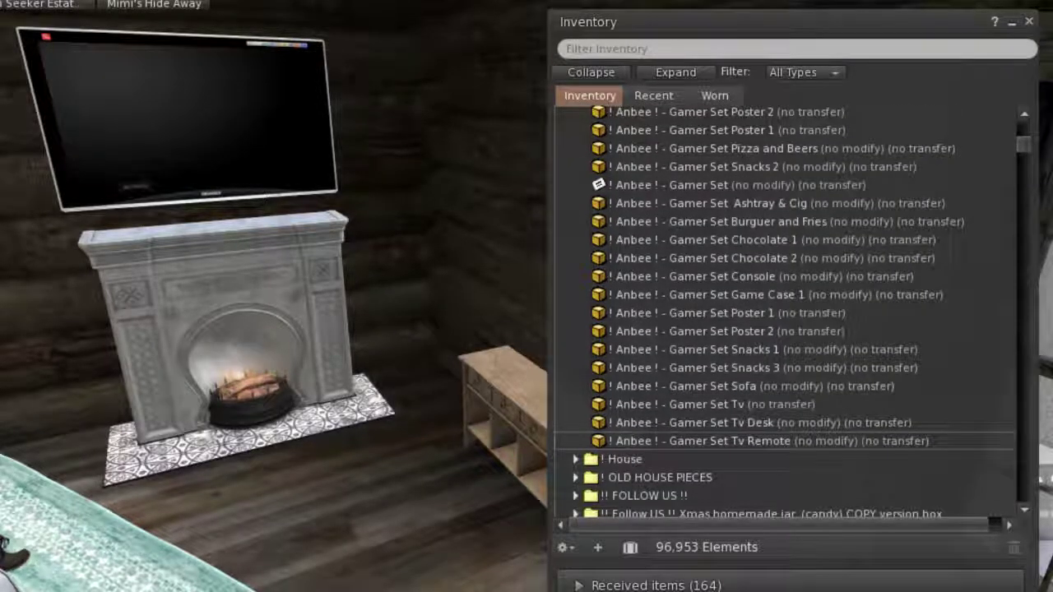
left_click(699, 440)
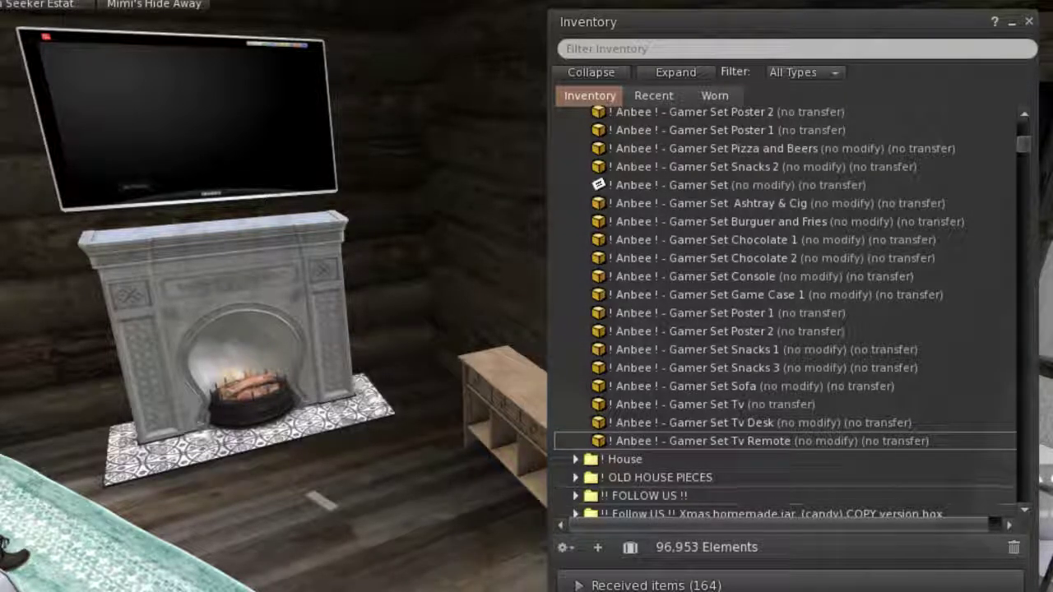
Place the ! Anbee ! - Gamer Set Console on the floor next to the remote
key("shift+Up")
key("shift+Up")
key("shift+Up")
key("shift+Up")
key("shift+Up")
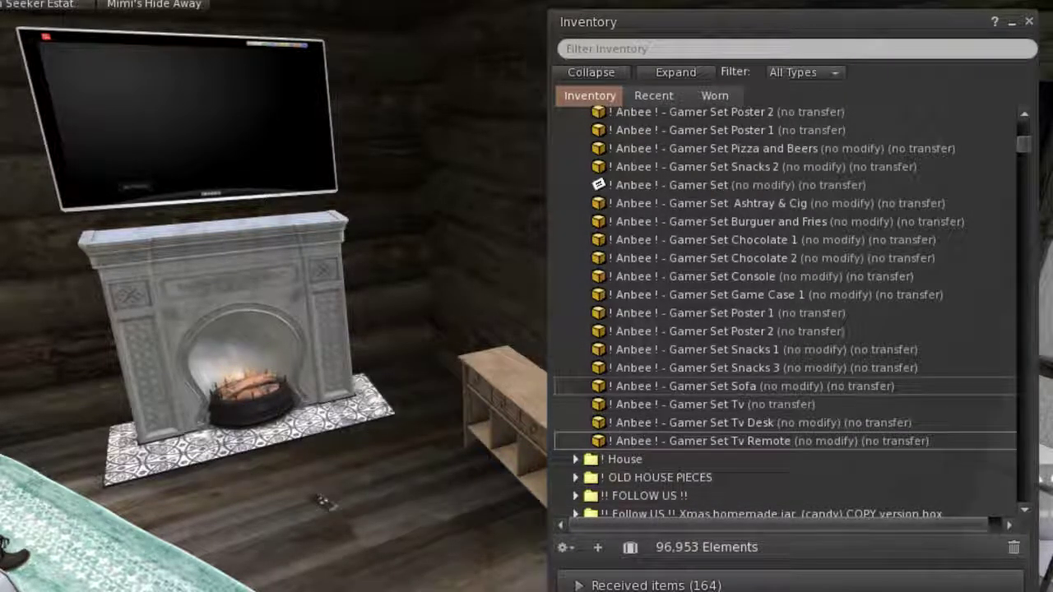
key("shift+Up")
key("shift+Up")
key("shift+Up")
key("shift+Up")
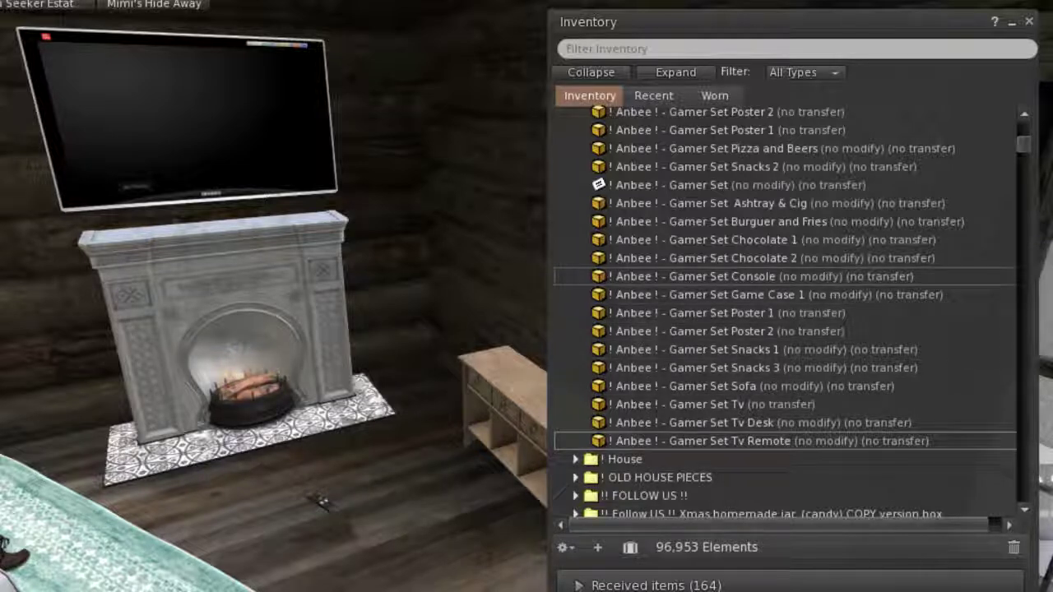
left_click(691, 277)
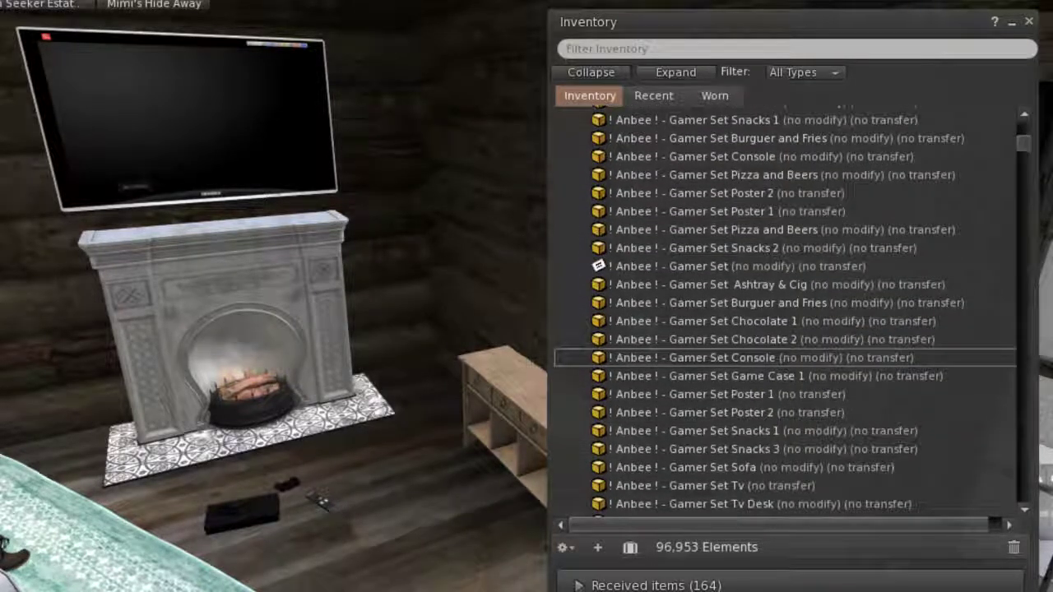
Search the inventory for "basket" and place the *Funky*Junk* Fern and Orchid Wall Hanging Half Basket beside the fireplace
left_click(796, 49)
type("basket")
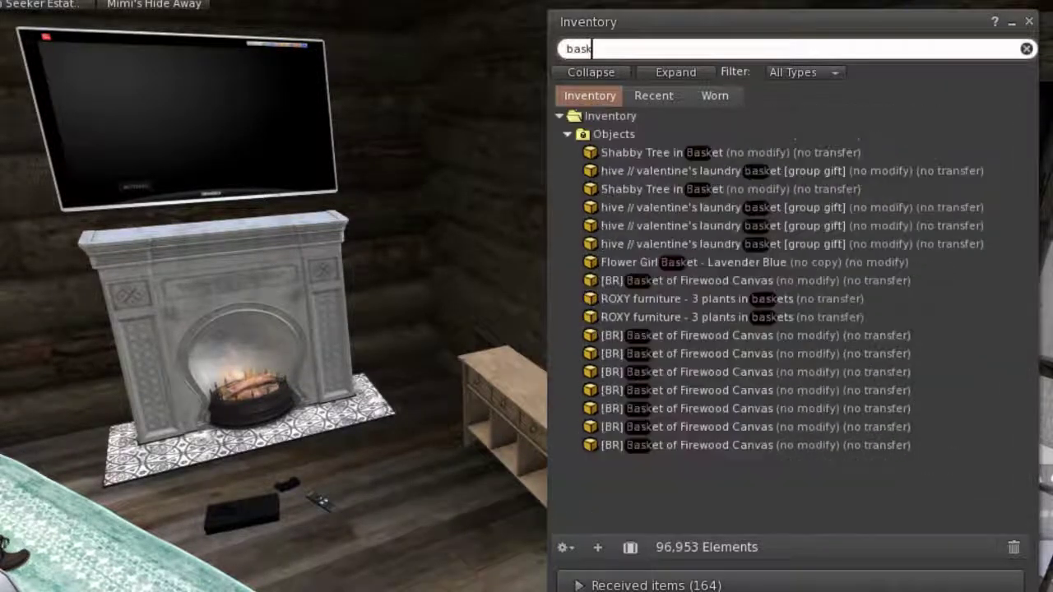
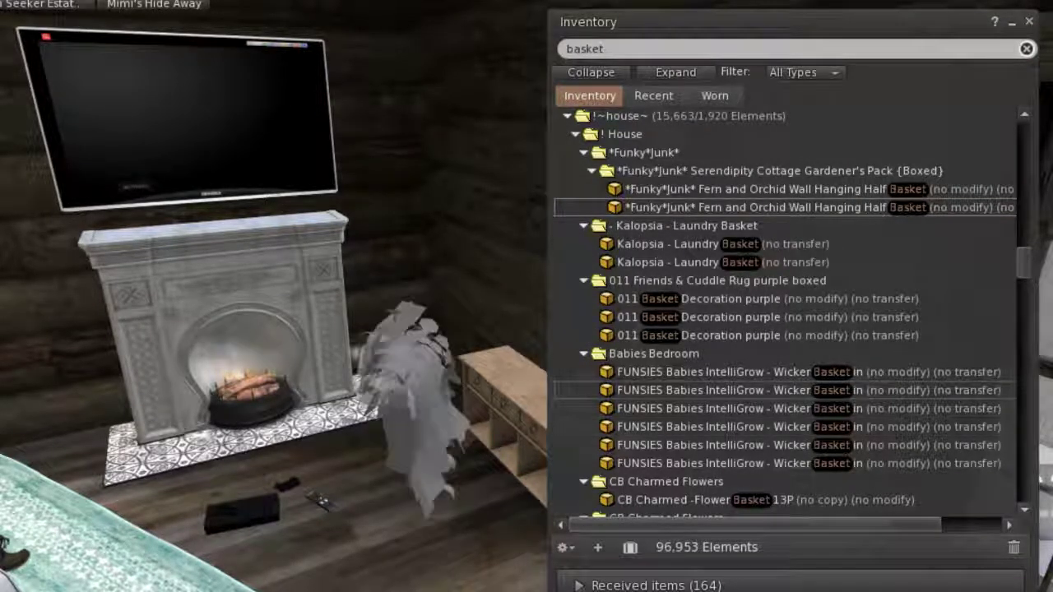
Place three floorplan. storage baskets from the floorplan. storage baskets [boxed] folder on the floor in front of the low cabinet
scroll(785, 391, "down", 3)
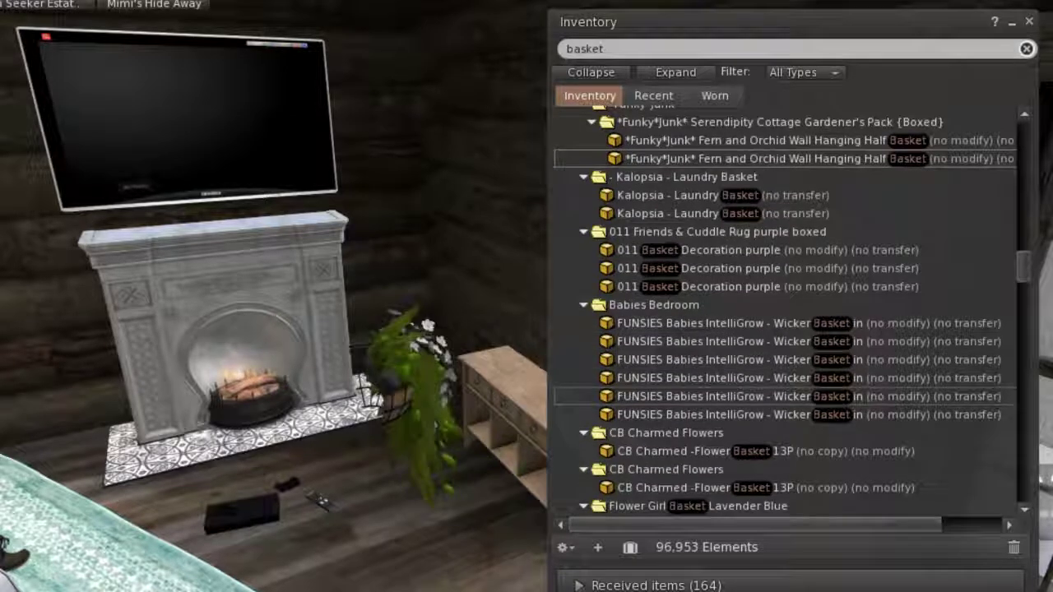
scroll(785, 385, "down", 10)
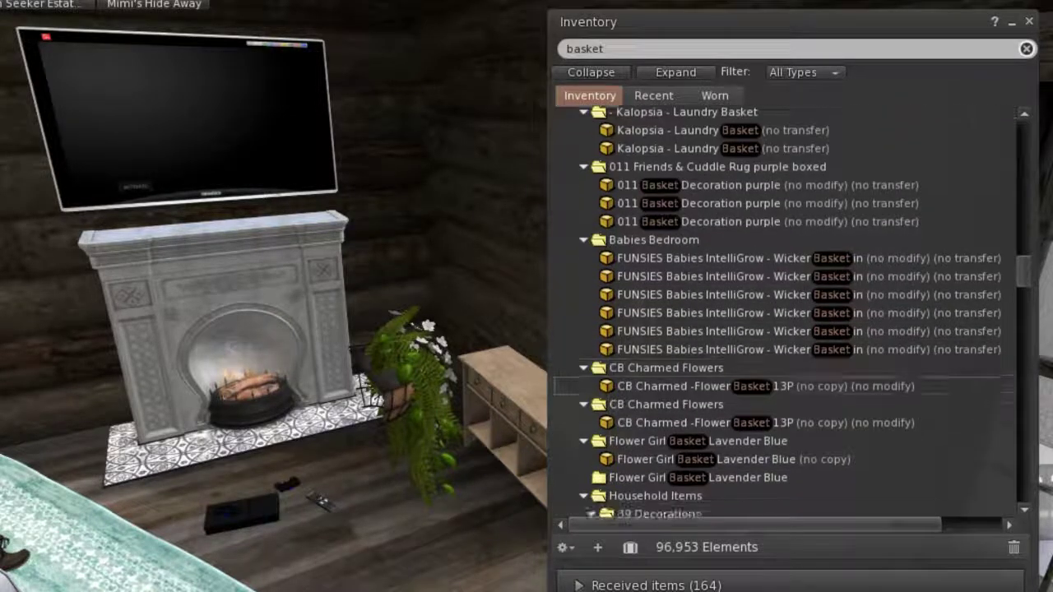
scroll(785, 387, "down", 9)
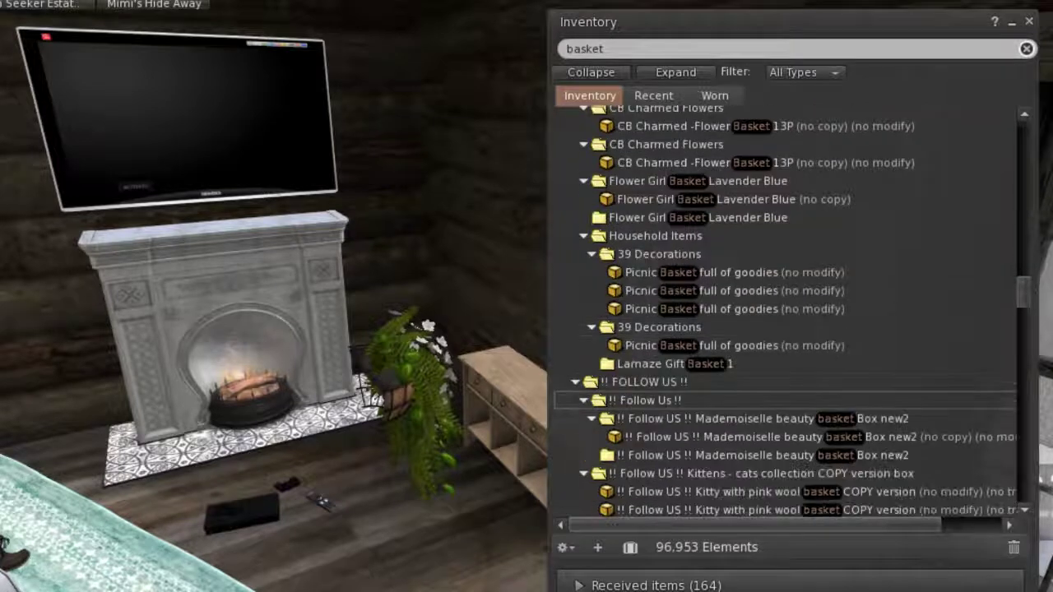
scroll(785, 391, "down", 3)
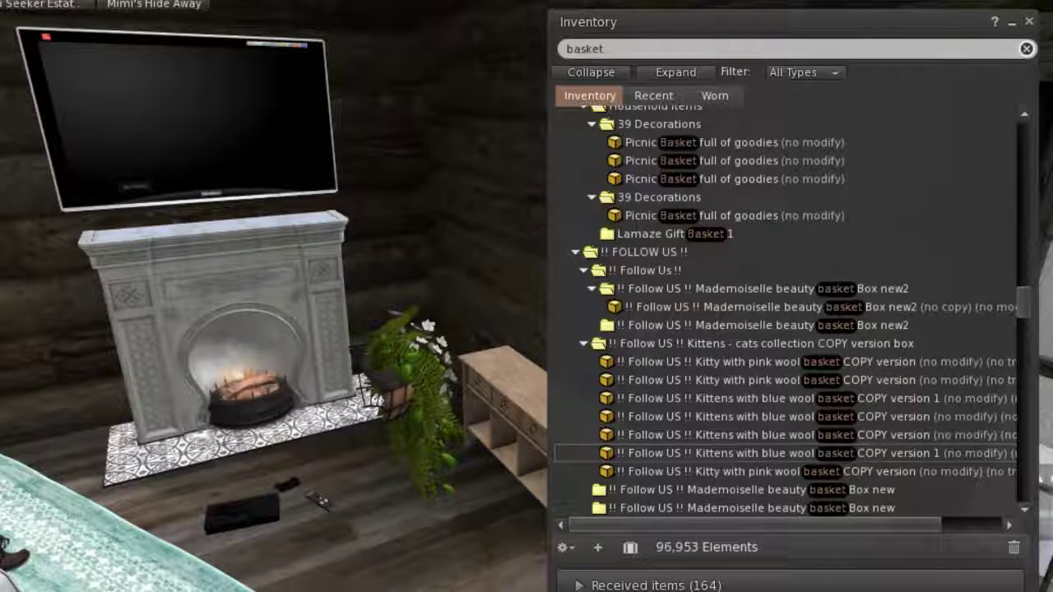
scroll(785, 456, "down", 2)
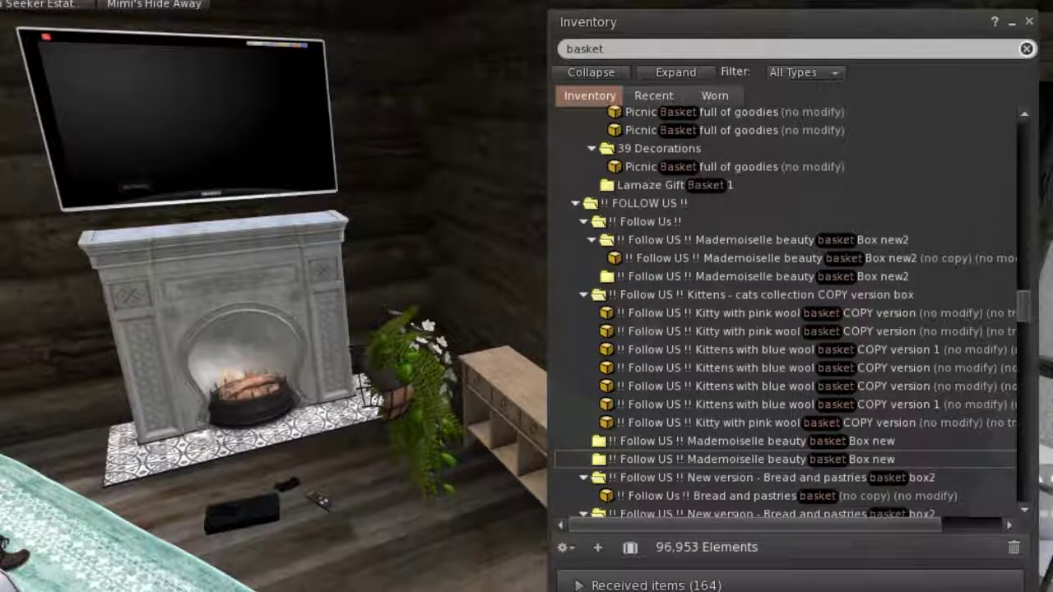
scroll(785, 457, "down", 4)
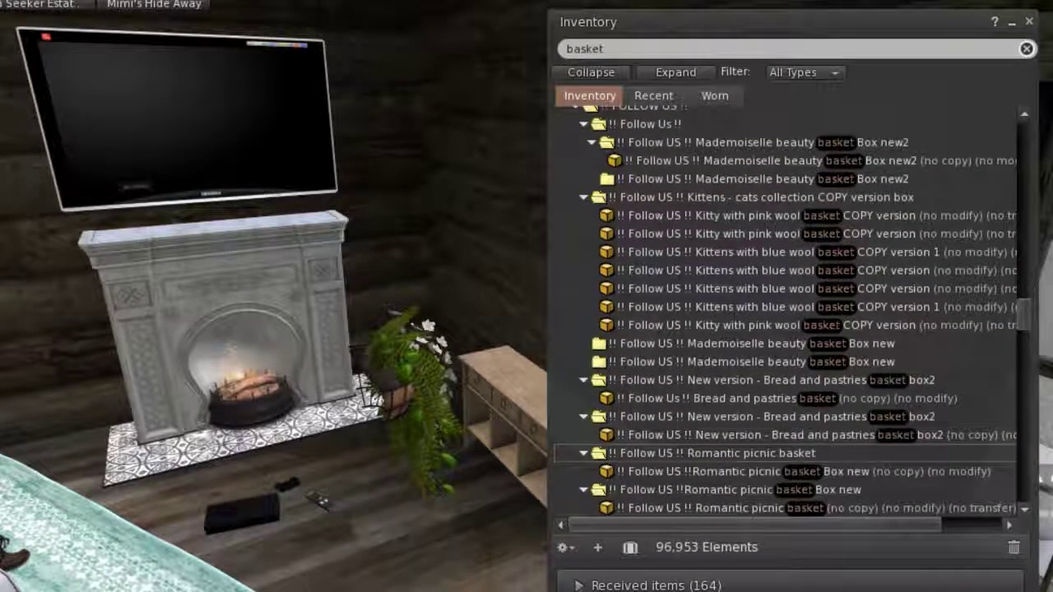
scroll(785, 457, "down", 8)
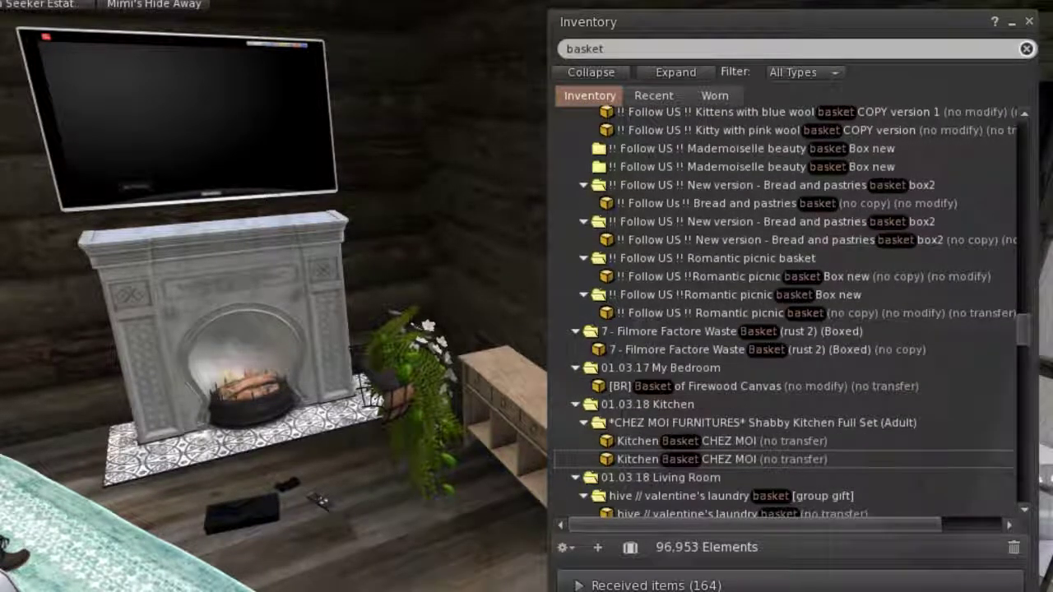
scroll(786, 457, "down", 3)
scroll(786, 456, "down", 4)
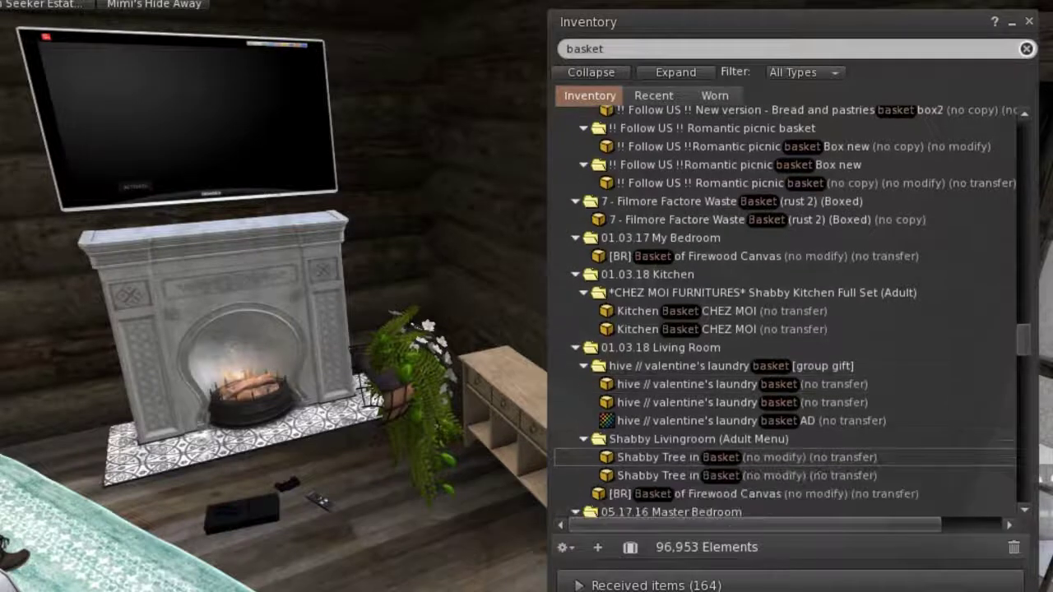
scroll(785, 456, "down", 4)
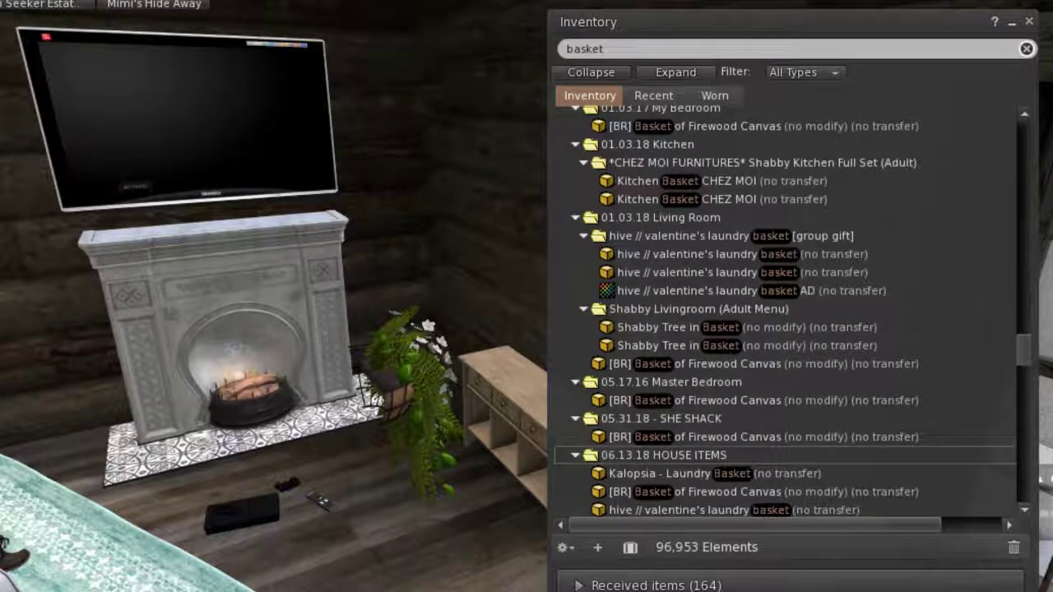
scroll(785, 456, "down", 5)
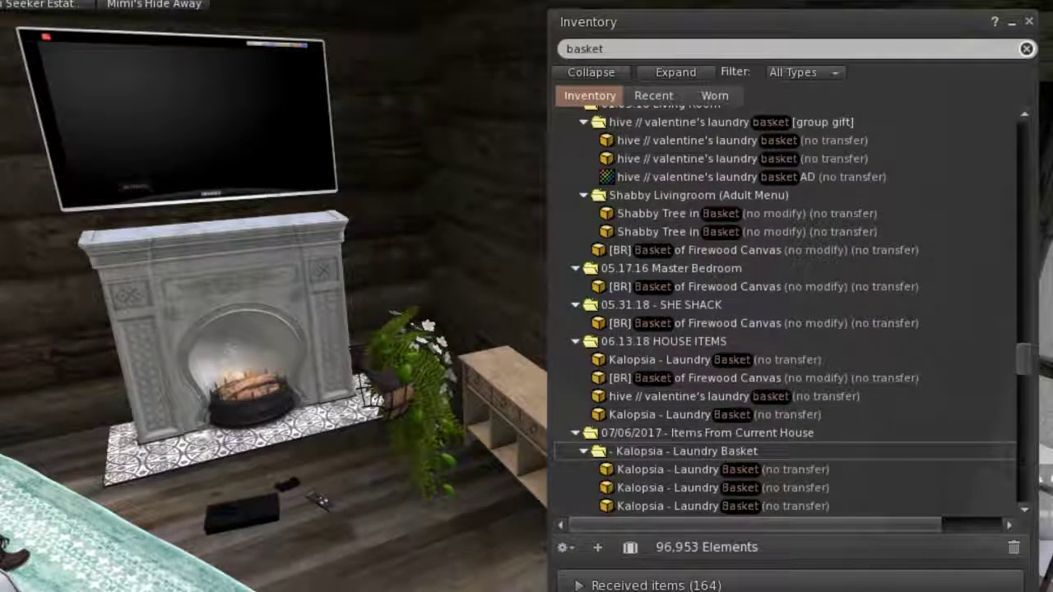
scroll(785, 457, "down", 10)
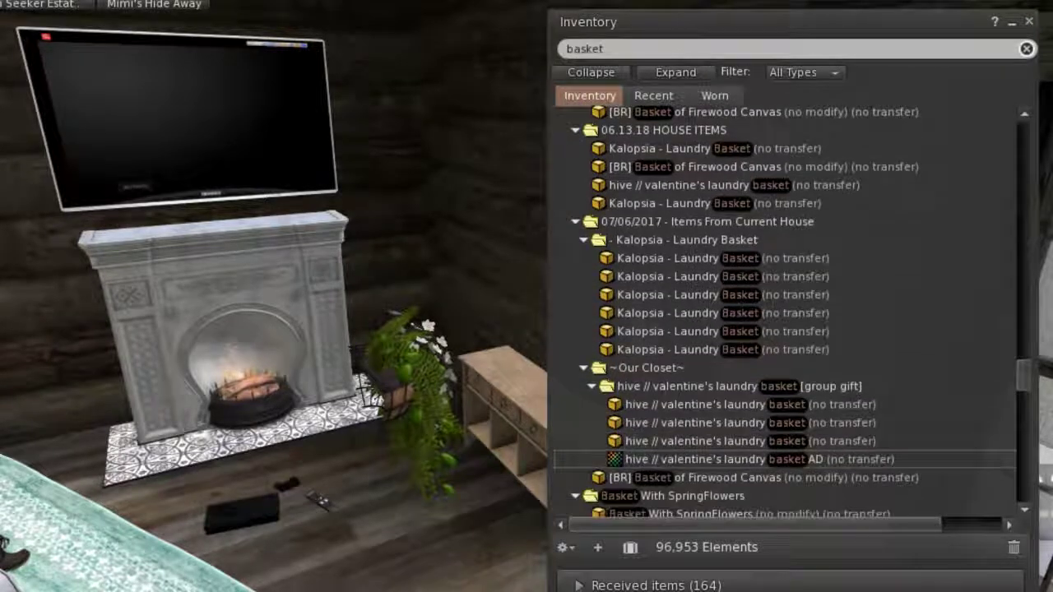
scroll(785, 456, "down", 9)
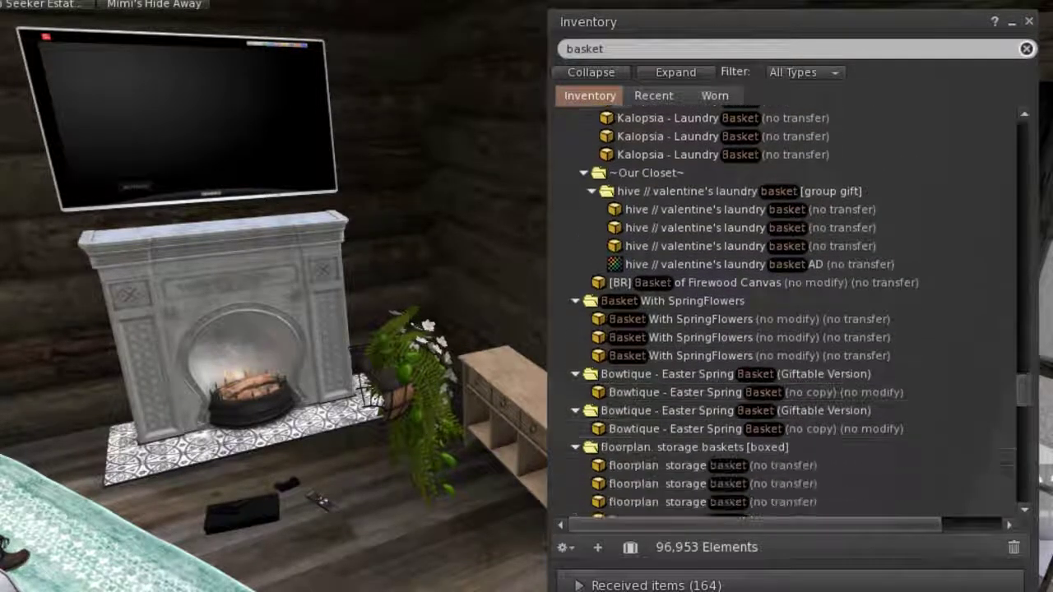
scroll(785, 457, "down", 3)
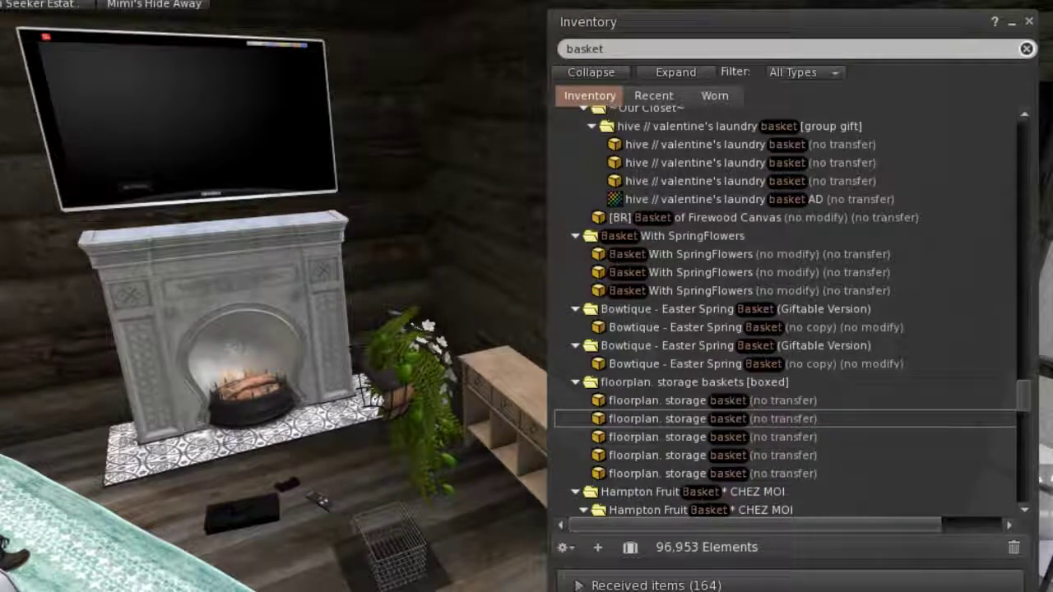
left_click(707, 437)
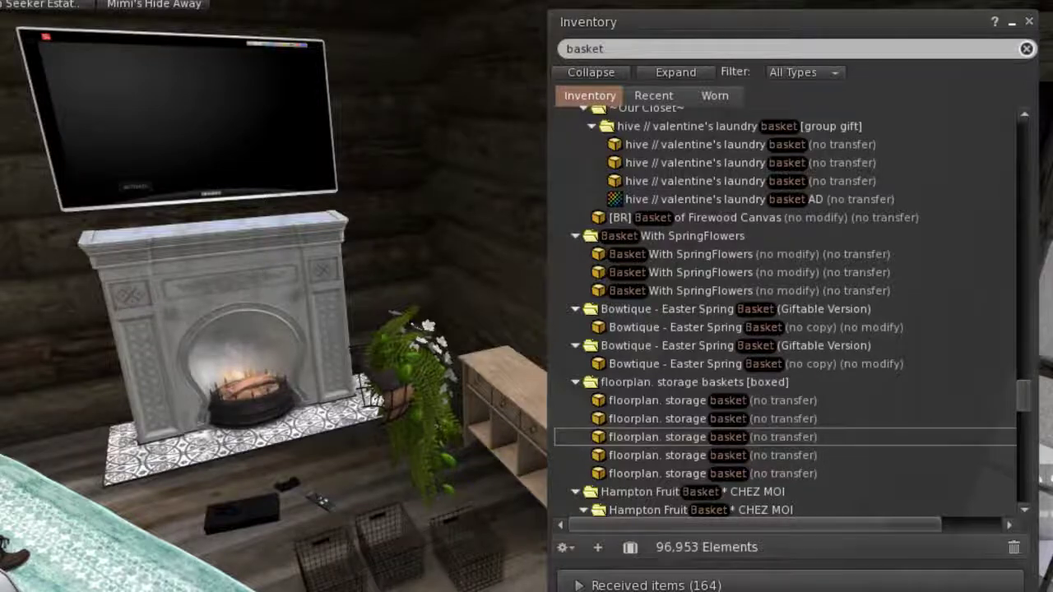
Edit the storage basket nearest the cabinet, rotating it and moving it into the cabinet's cubby closest to the door
key("ctrl+i")
right_click(458, 529)
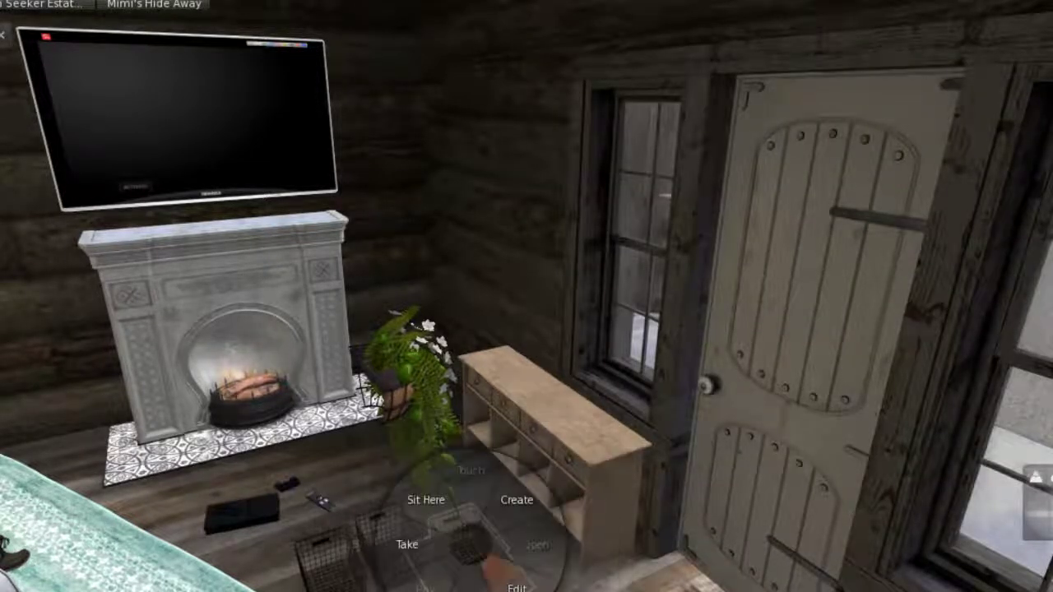
left_click(453, 578)
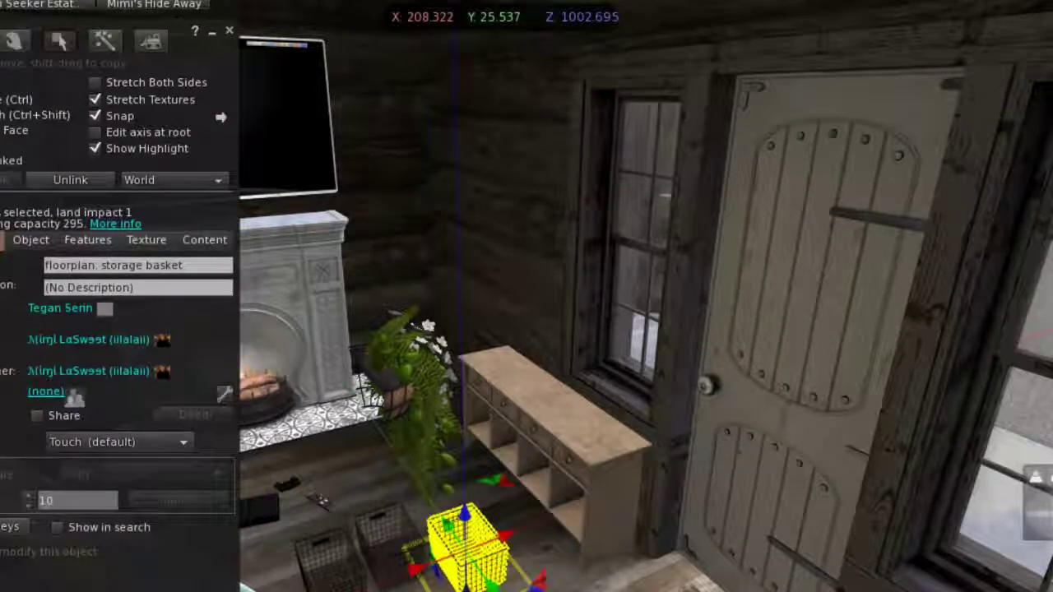
key("ctrl")
left_click_drag(460, 494, 625, 557)
left_click_drag(588, 485, 590, 465)
key("Escape")
scroll(553, 301, "up", 5)
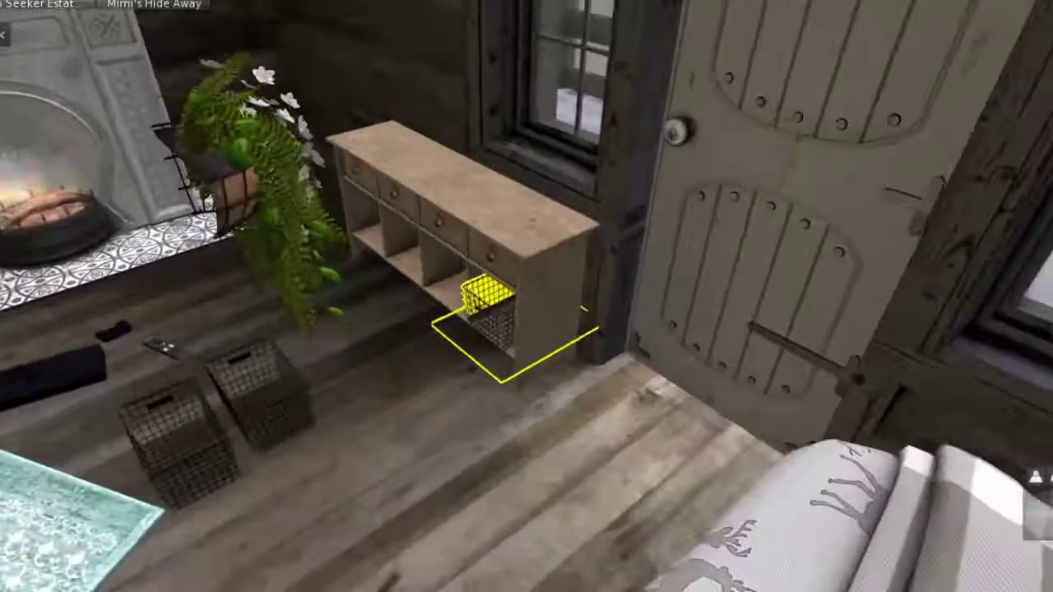
scroll(526, 296, "up", 3)
Fine-tune the basket inside the cubby closest to the door to about X 209.146, Y 25.393, Z 1002.838
key("ctrl+3")
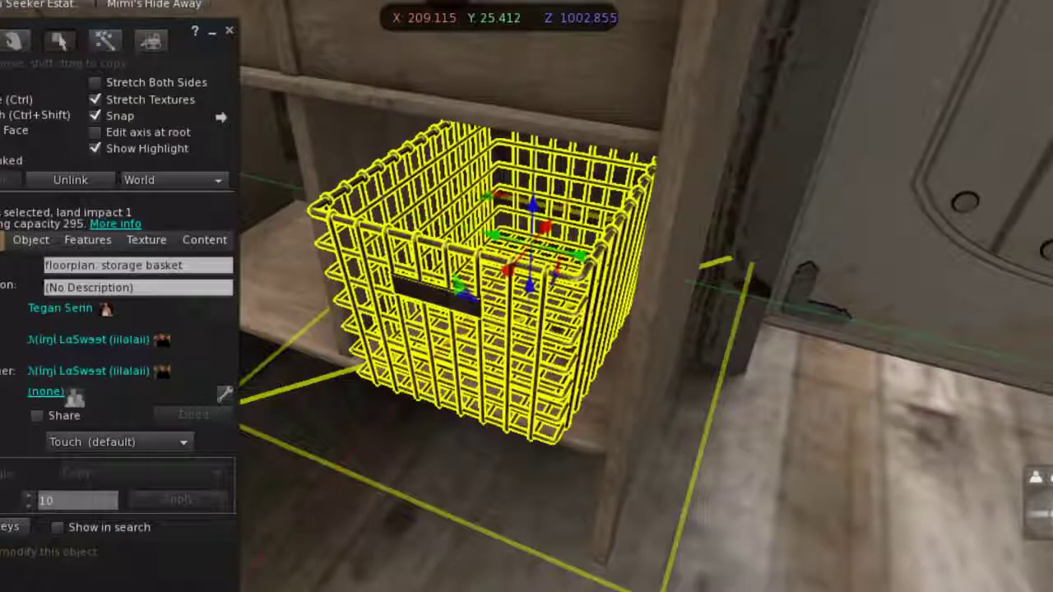
left_click_drag(506, 269, 515, 260)
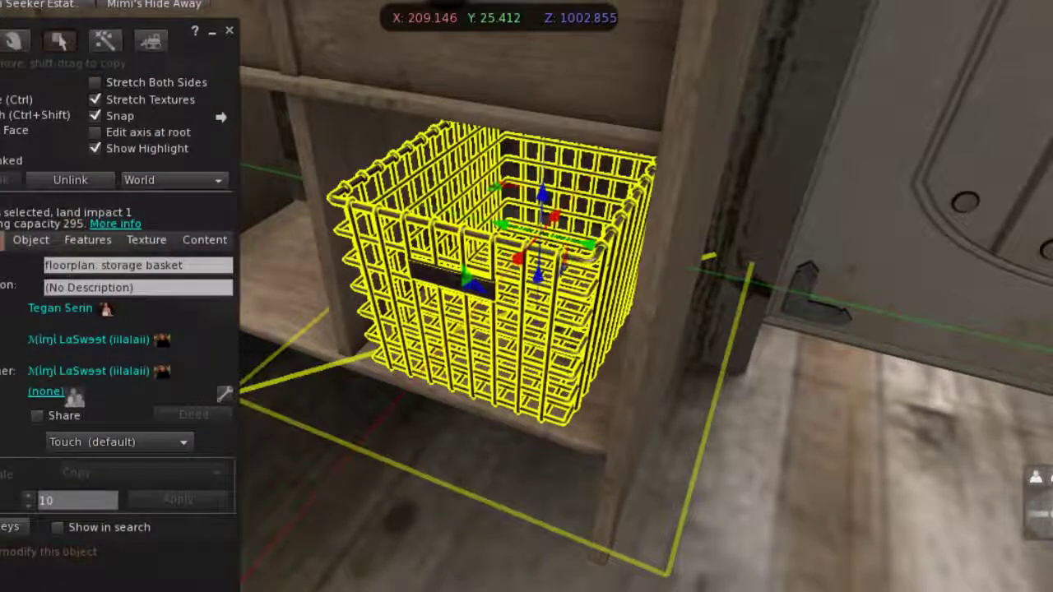
left_click_drag(503, 224, 539, 234)
scroll(493, 288, "up", 2)
scroll(493, 304, "down", 2)
scroll(493, 304, "down", 2)
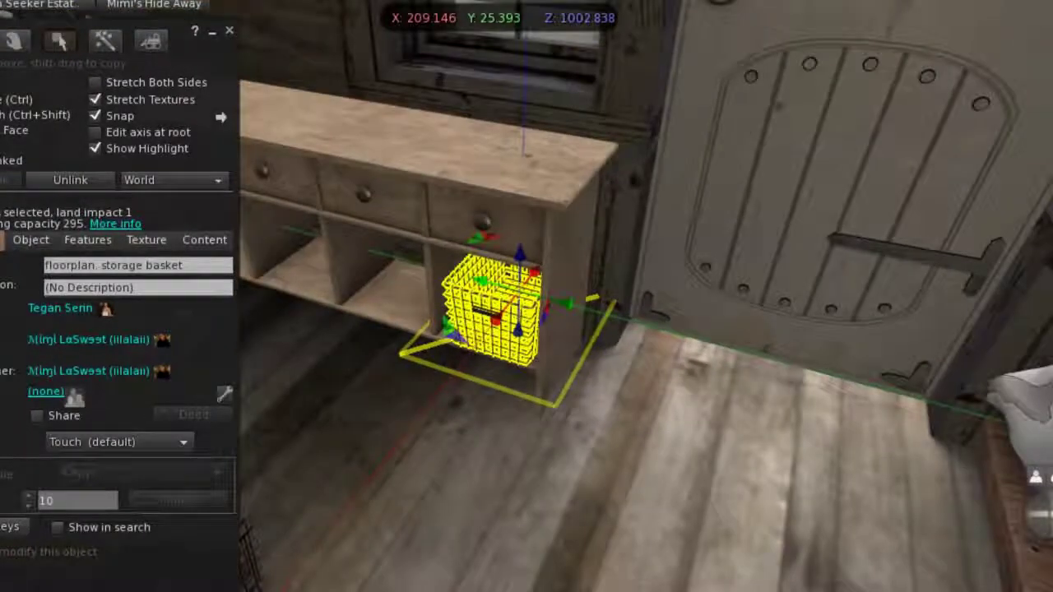
Move a second storage basket in front of the cabinet and rotate it so its narrow labelled end faces outward
left_click_drag(491, 311, 461, 390)
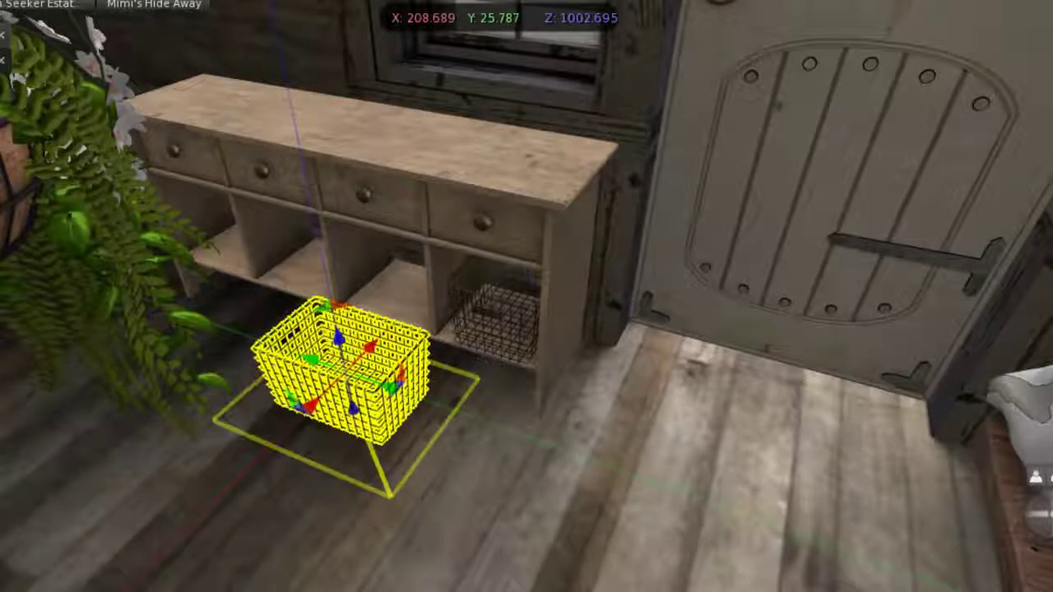
key("ctrl")
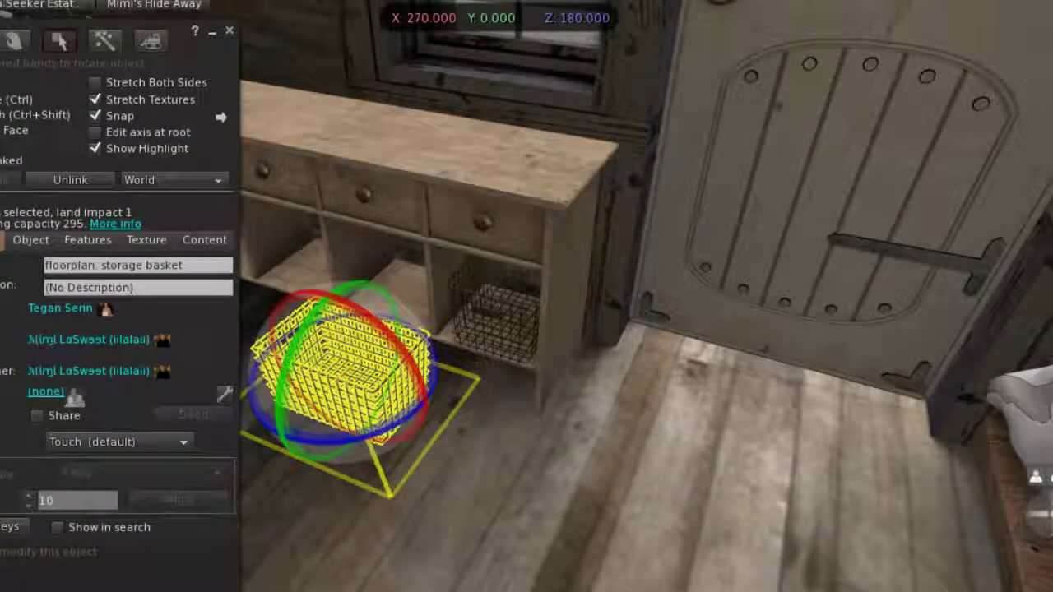
left_click_drag(261, 354, 516, 432)
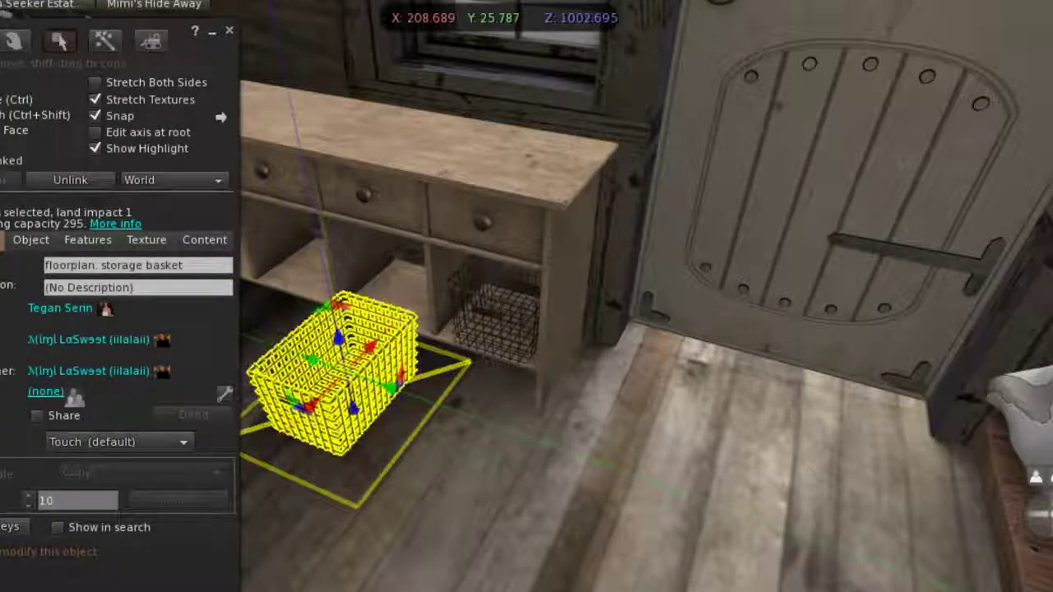
Fit the second basket into the cabinet's second cubby from the door at about X 209.196, Y 25.812, Z 1002.826
left_click_drag(305, 404, 397, 317)
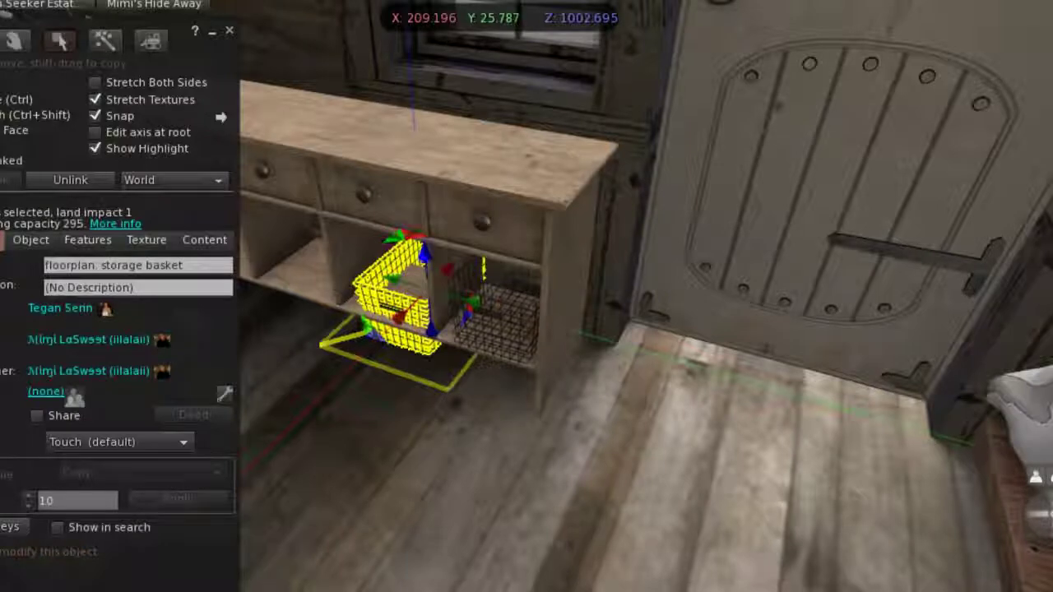
left_click_drag(423, 251, 422, 234)
scroll(386, 276, "up", 5)
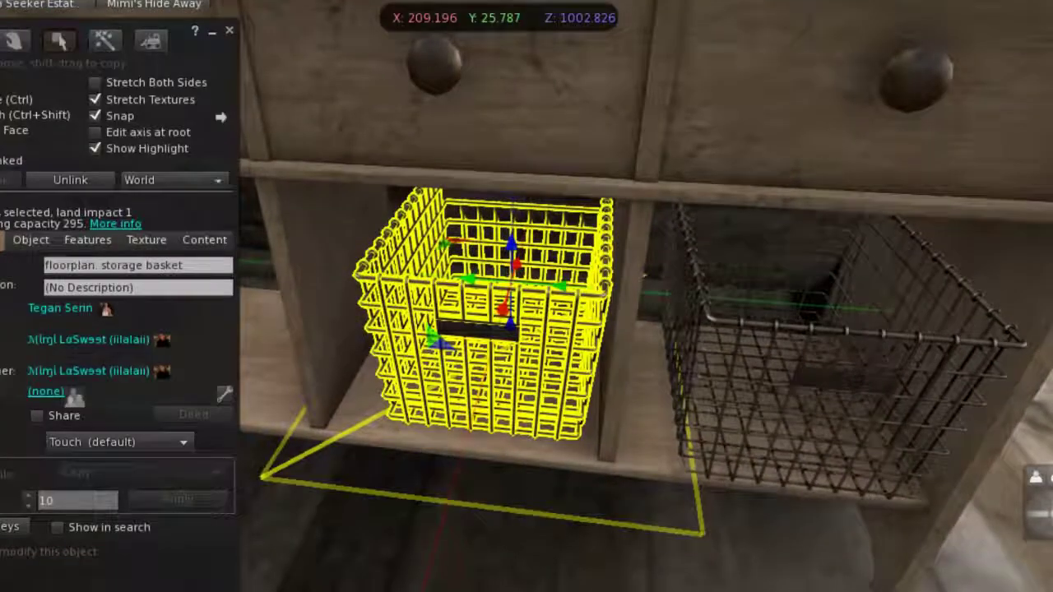
left_click_drag(562, 285, 565, 286)
scroll(477, 320, "down", 4)
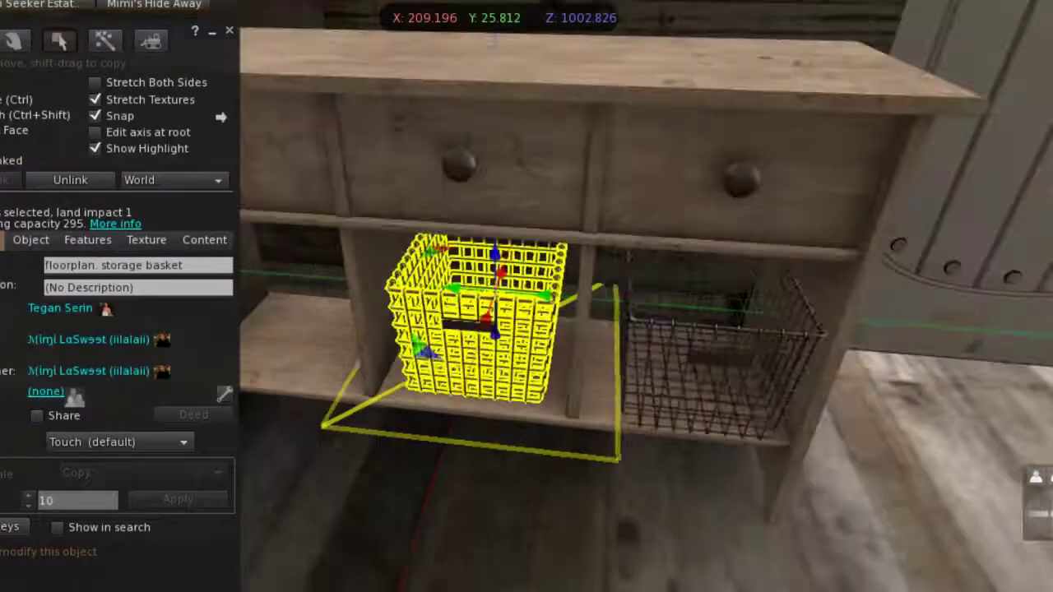
scroll(485, 321, "down", 3)
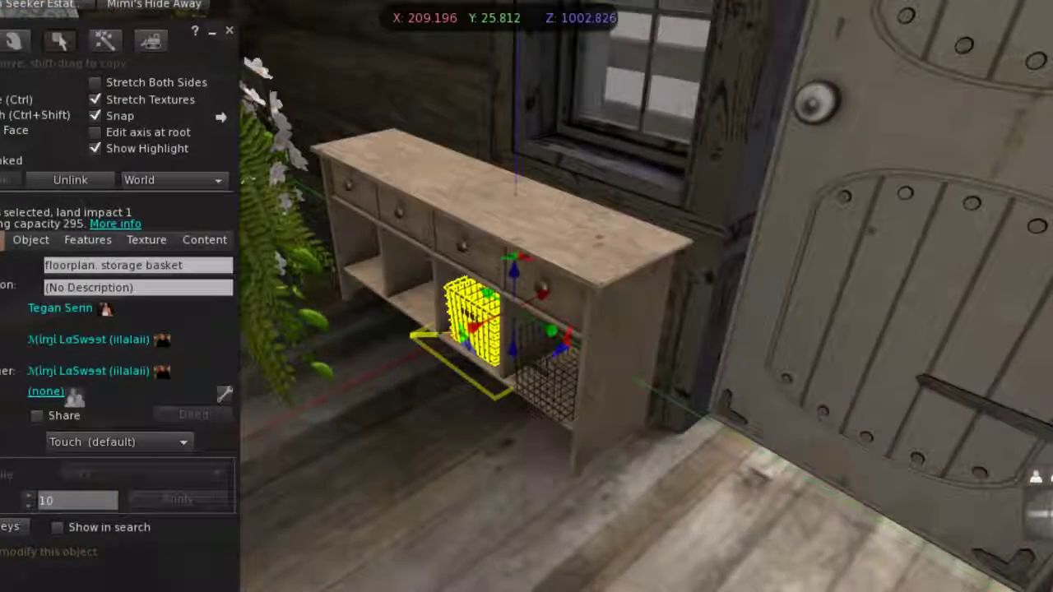
Move the remaining storage basket from the floor to the front of the cabinet and rotate it to line up with the cubbies
key("ctrl+b")
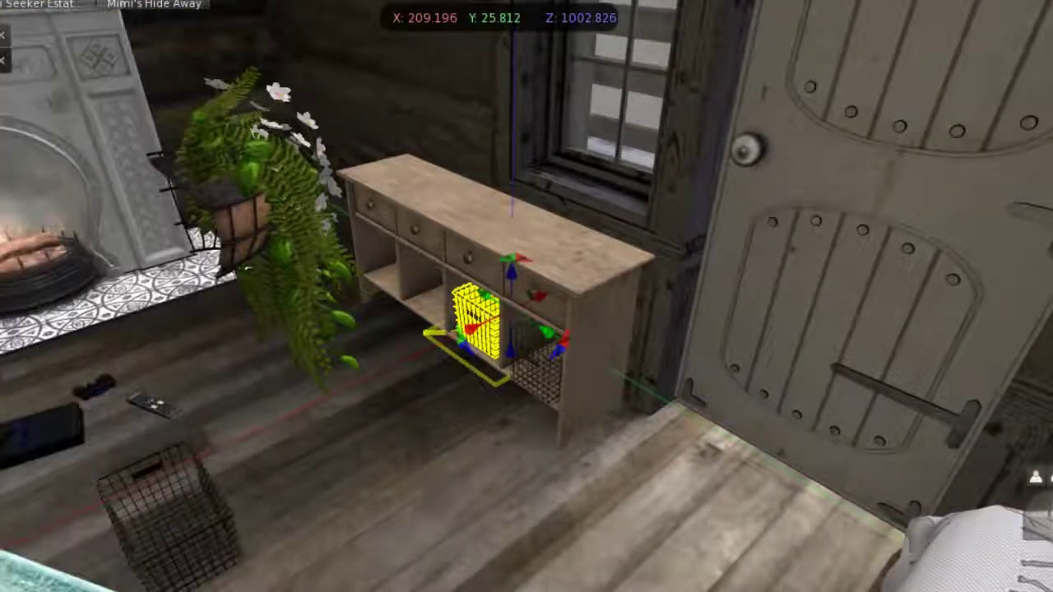
left_click(168, 502)
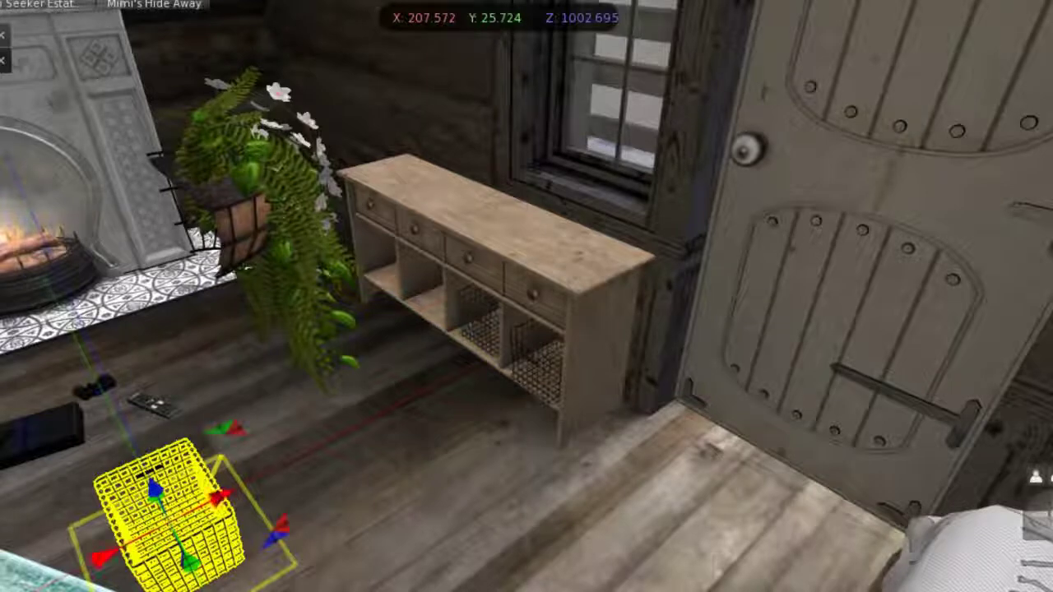
left_click_drag(220, 496, 454, 381)
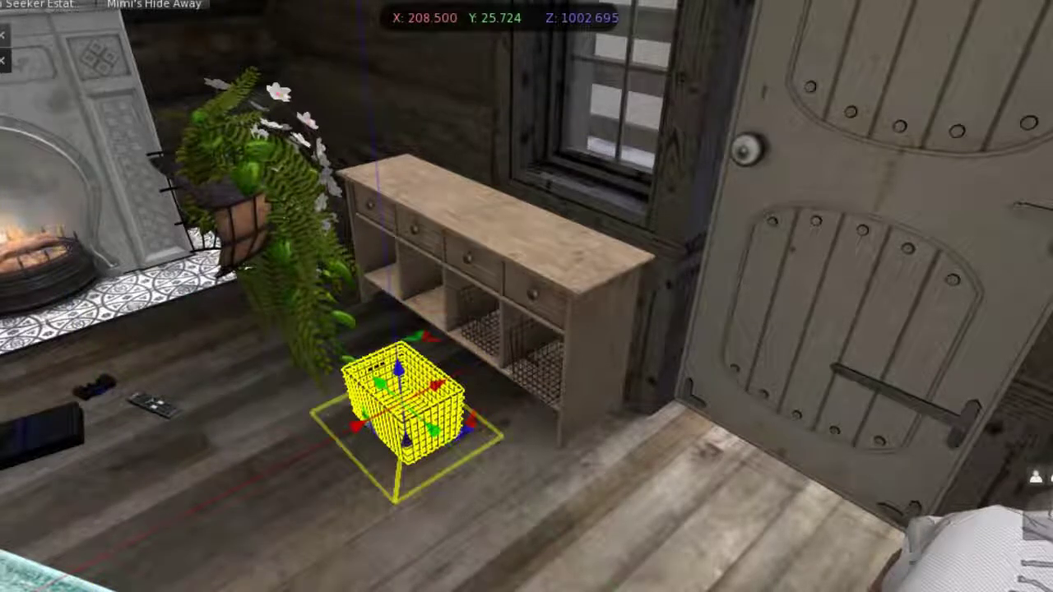
key("ctrl+b")
key("ctrl")
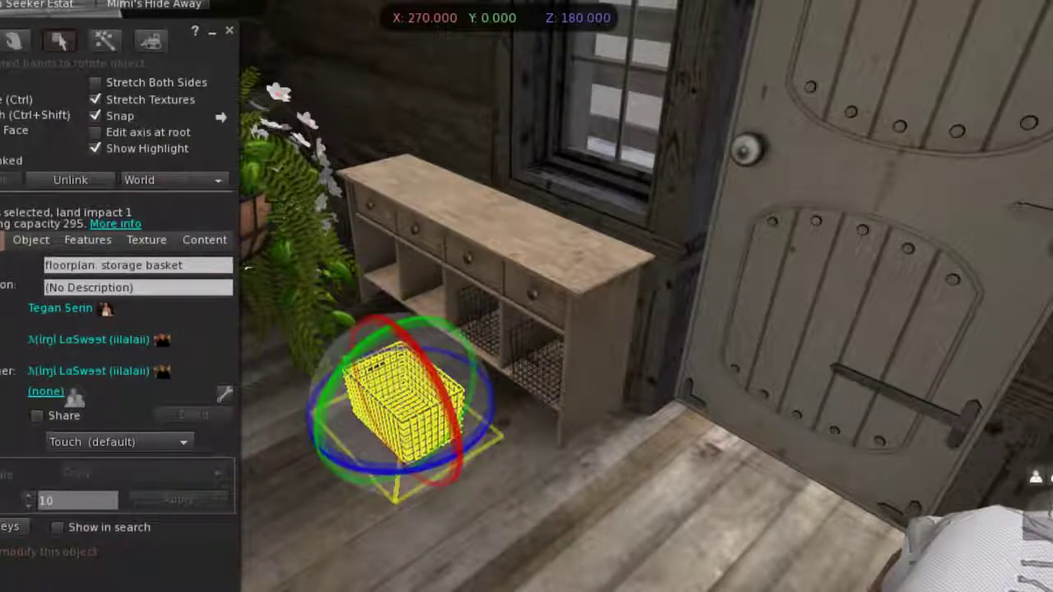
left_click_drag(489, 420, 478, 370)
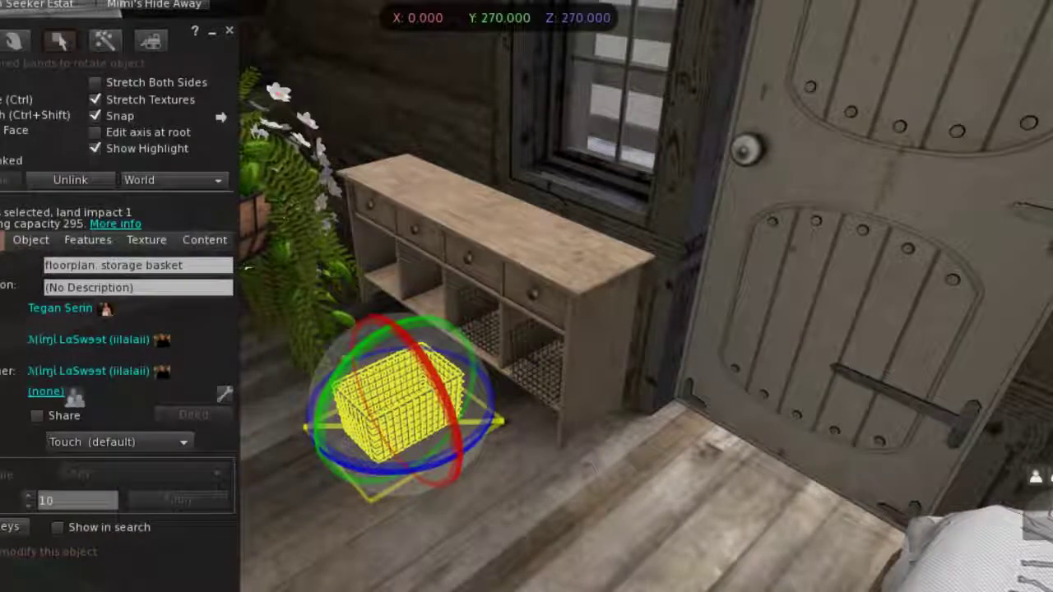
Position the remaining storage basket in front of the third cubby from the door at about X 208.989, Y 26.158, Z 1002.865
left_click_drag(431, 430, 386, 389)
mouse_move(395, 349)
left_mouse_down()
mouse_move(386, 355)
mouse_move(399, 345)
left_mouse_up()
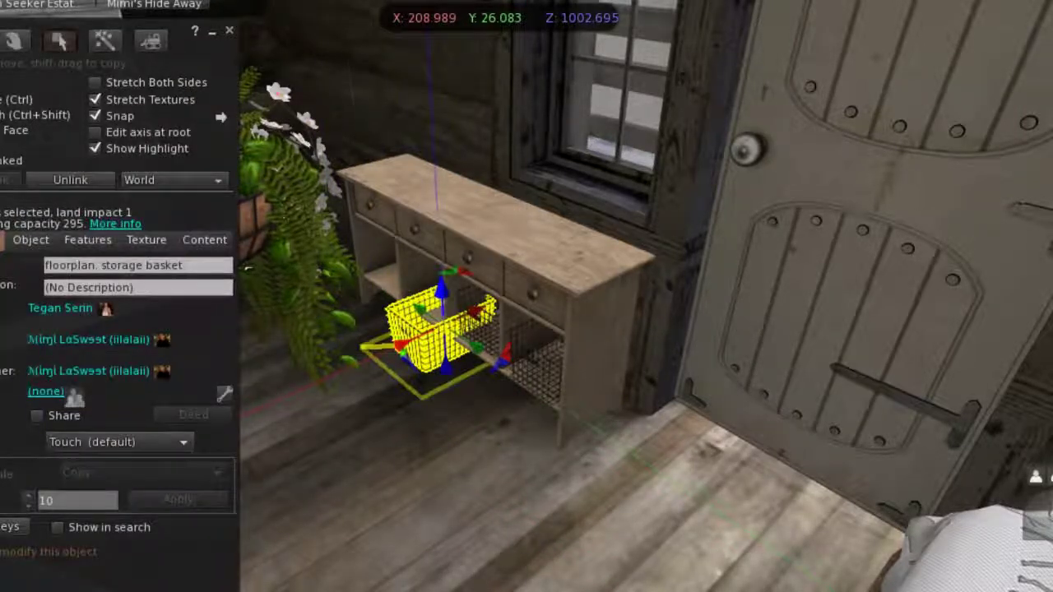
left_click_drag(442, 289, 441, 264)
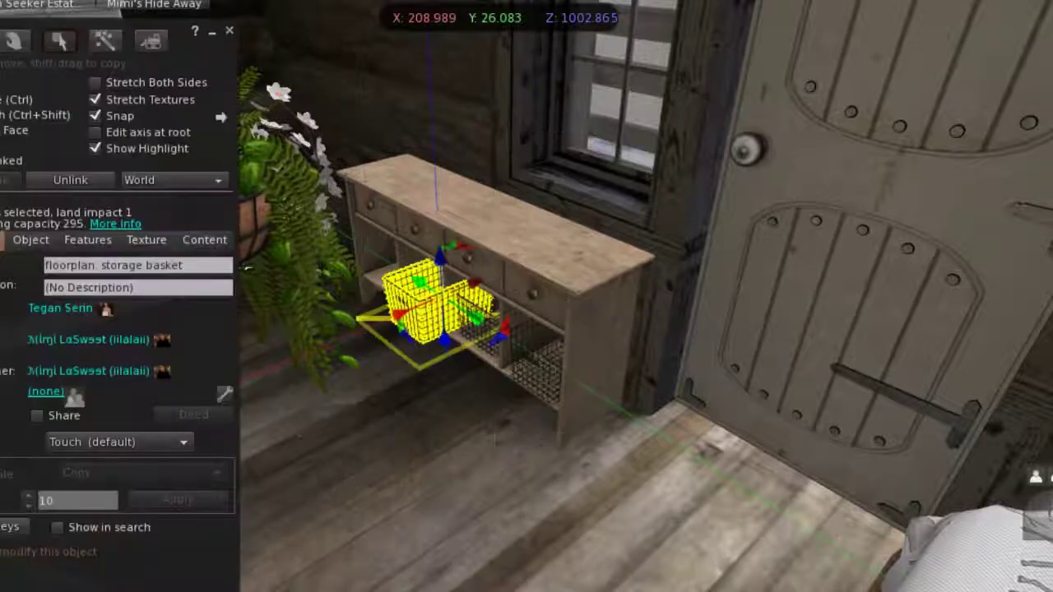
left_click_drag(475, 313, 471, 314)
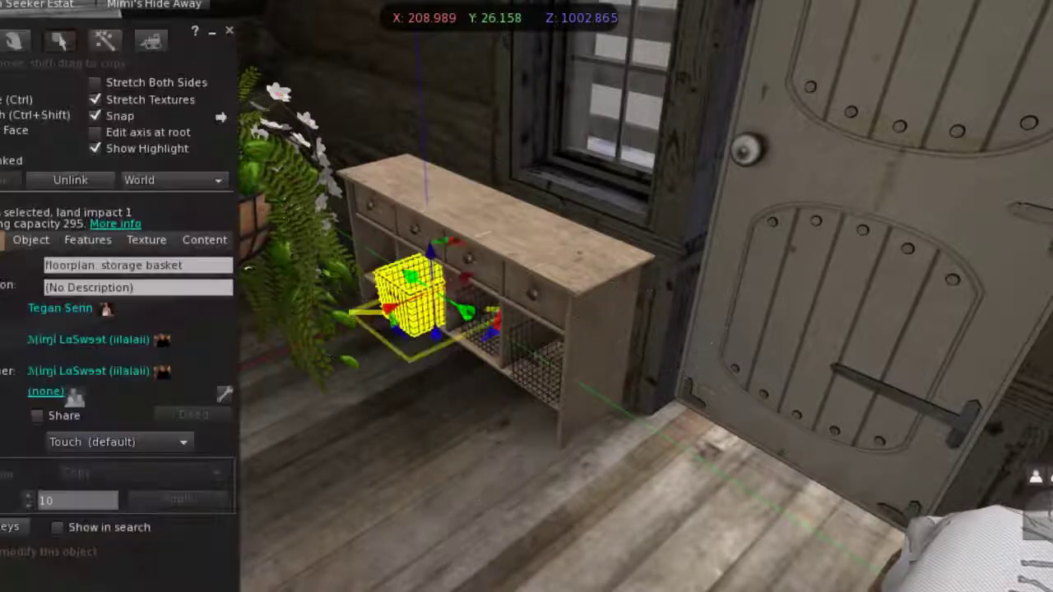
Fit the basket into the third cubby from the door at about X 209.182, Y 26.195, Z 1002.830
left_click(411, 296, "alt")
scroll(411, 296, "up", 10)
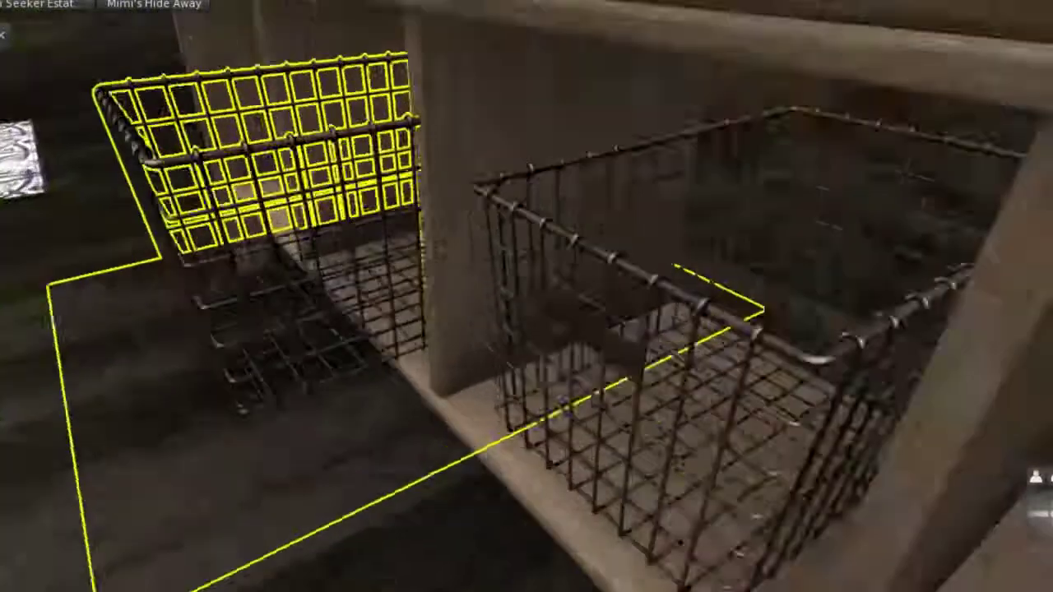
scroll(526, 296, "down", 8)
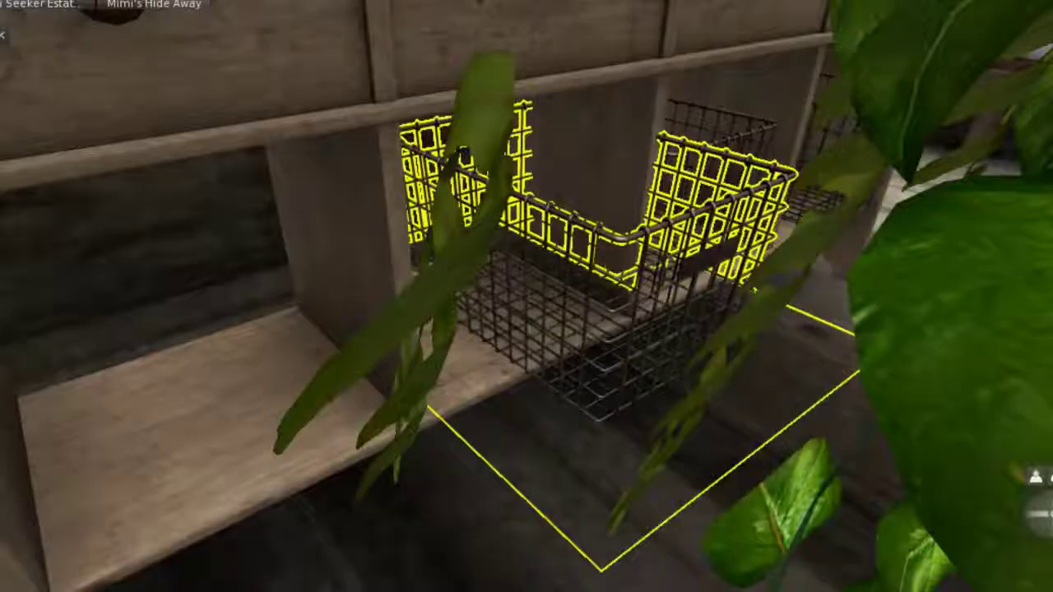
scroll(526, 296, "down", 3)
scroll(526, 296, "up", 6)
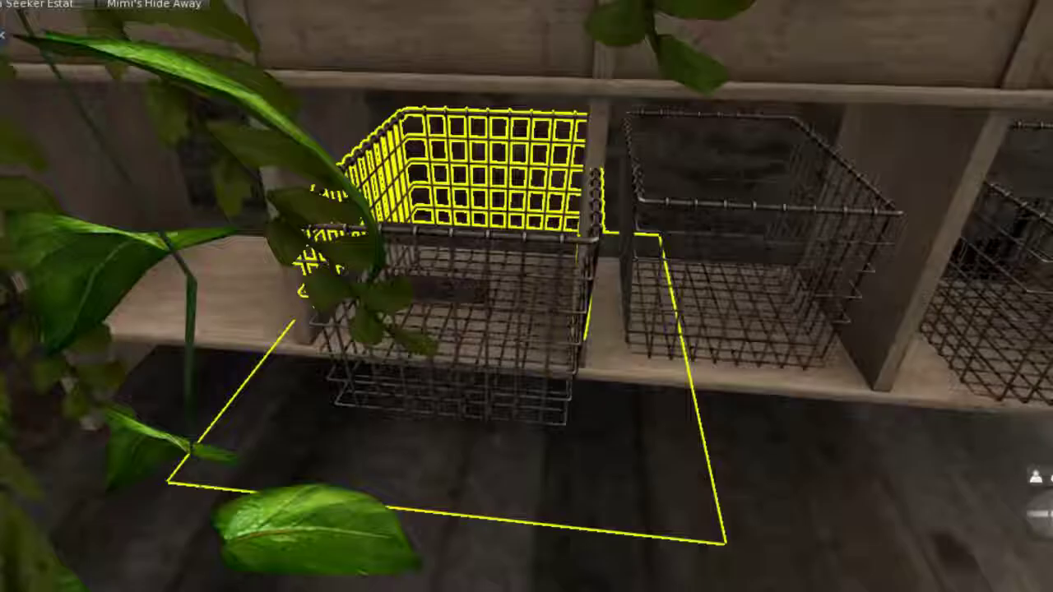
left_click_drag(539, 247, 510, 245)
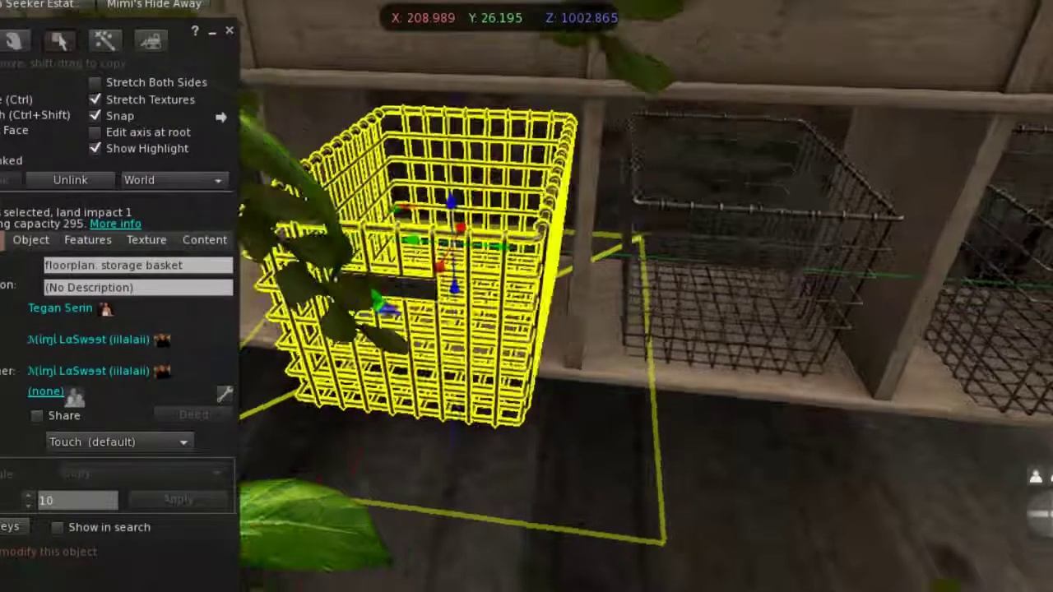
key("alt+Left")
left_click_drag(436, 218, 474, 194)
scroll(473, 194, "down", 3)
left_click_drag(440, 239, 466, 229)
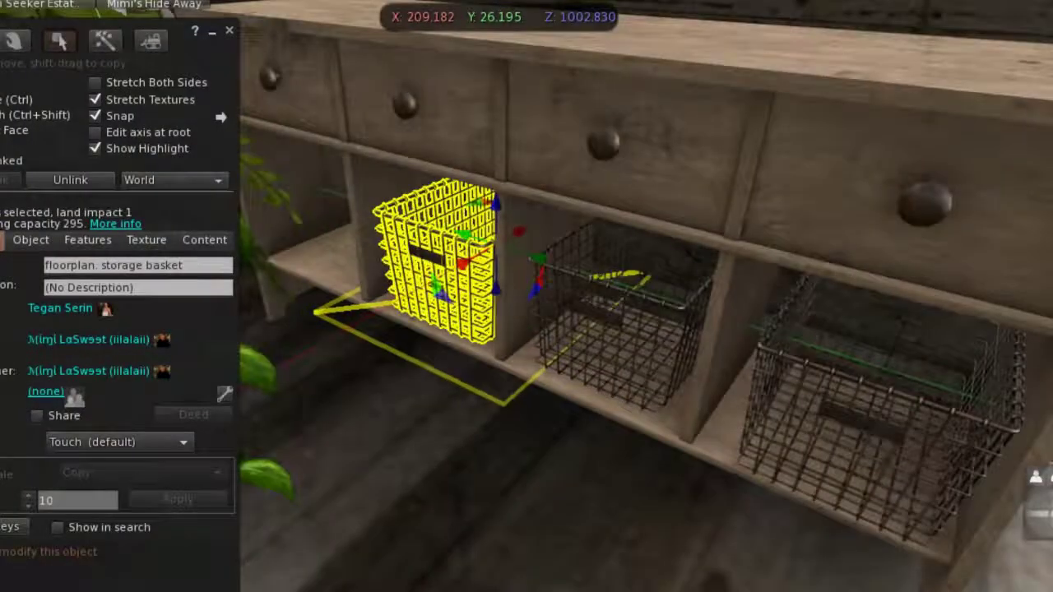
scroll(526, 296, "down", 2)
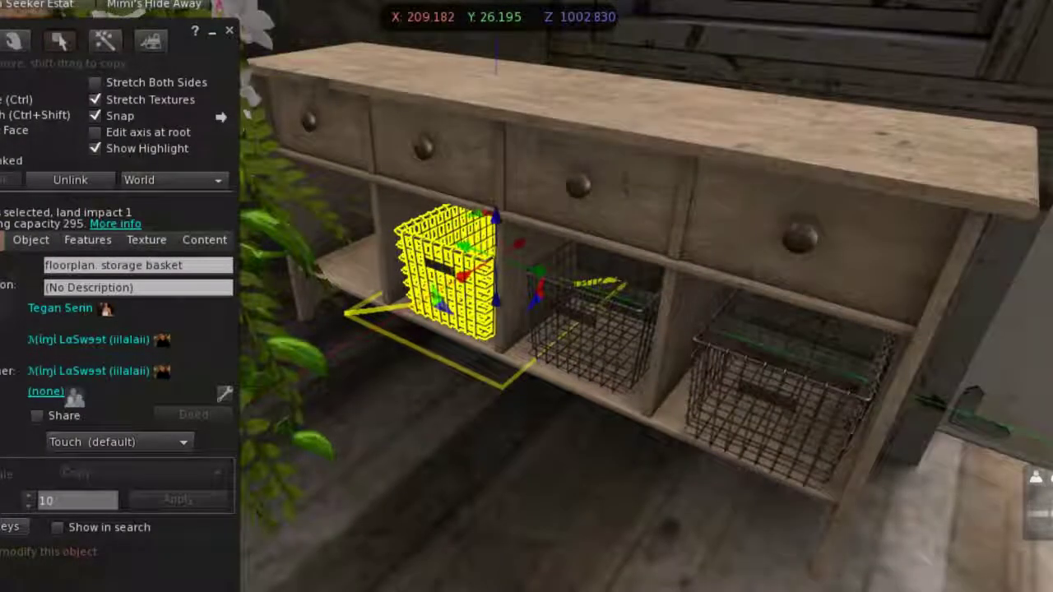
key("Escape")
Rotate the Fern and Orchid wall plant to 180 degrees about the Z axis
right_click(227, 185)
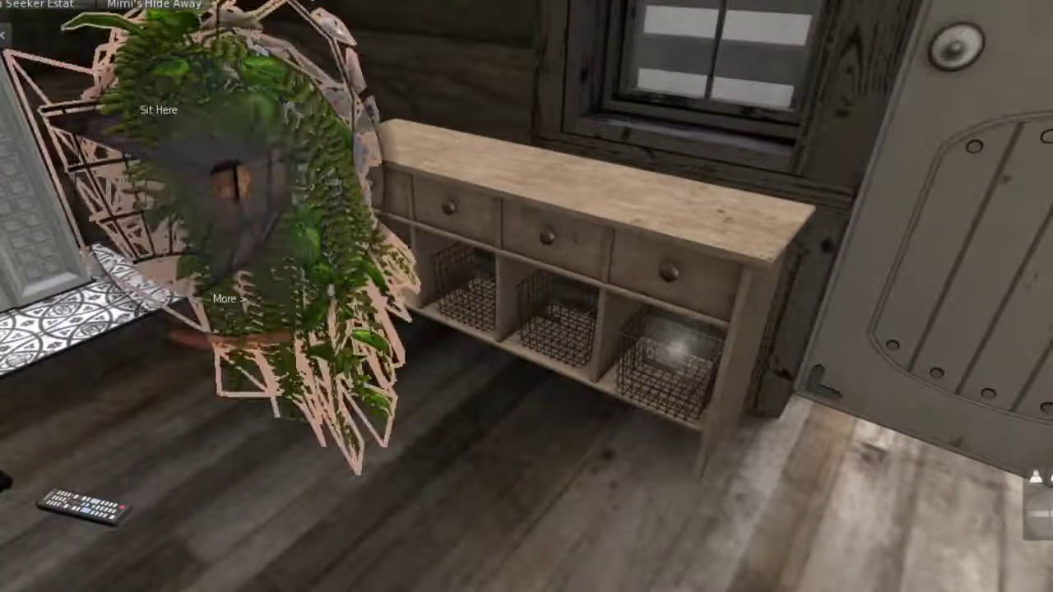
left_click(276, 226)
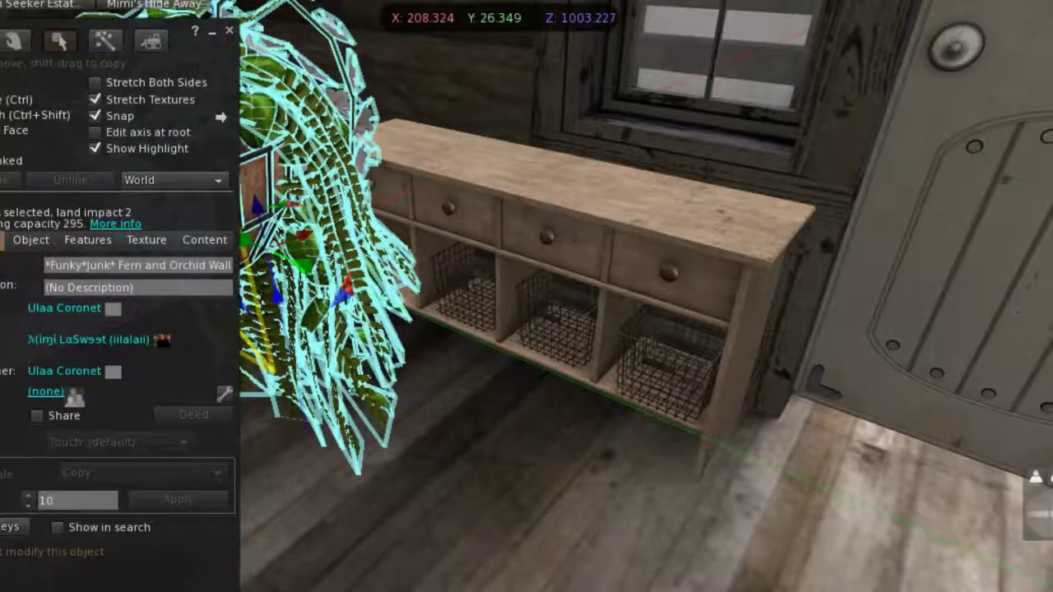
key("ctrl")
left_click_drag(364, 243, 197, 283)
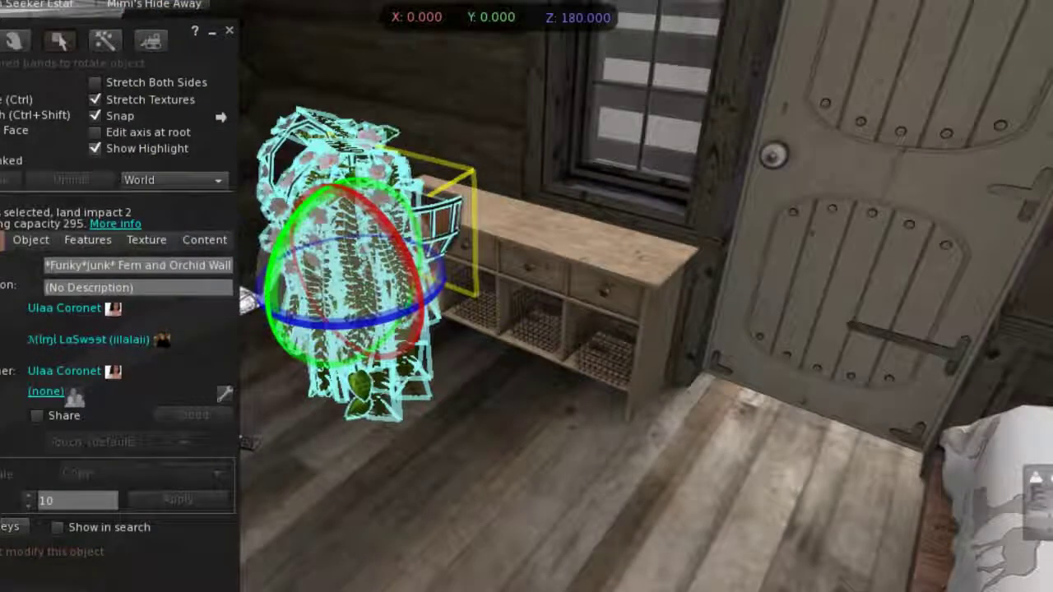
key("ctrl")
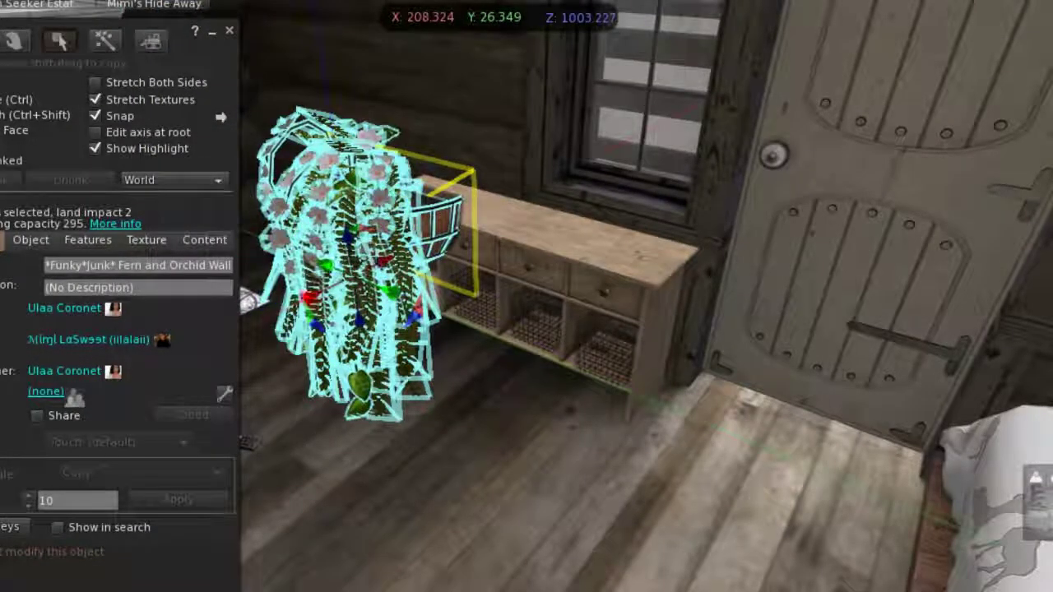
Move the plant against the wall beyond the cabinet and raise it to about X 209.119, Y 27.233, Z 1004.151
left_click_drag(383, 262, 415, 212)
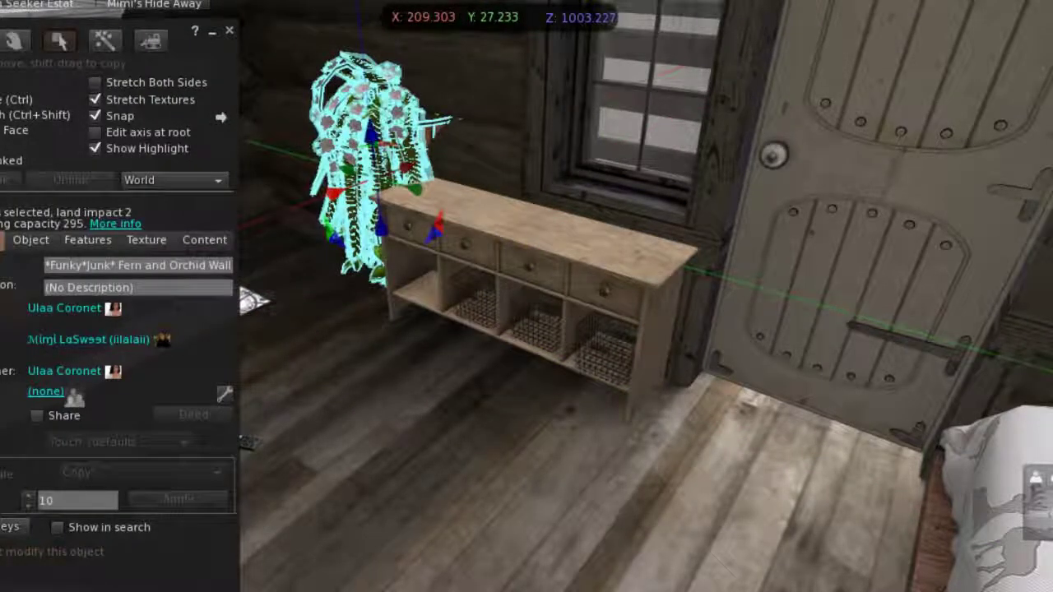
left_click_drag(371, 131, 372, 37)
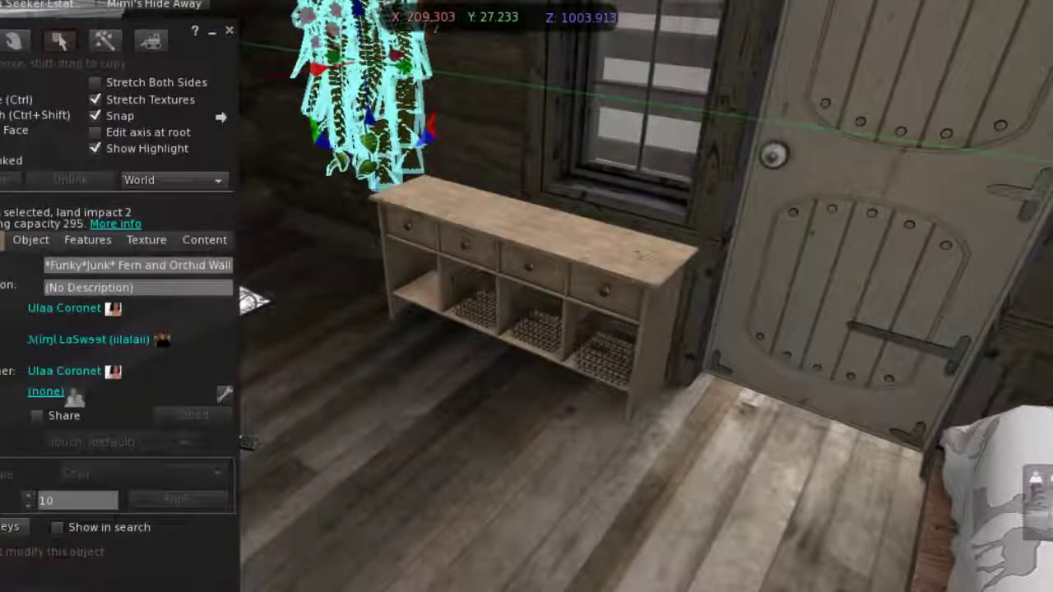
left_click_drag(254, 302, 254, 531)
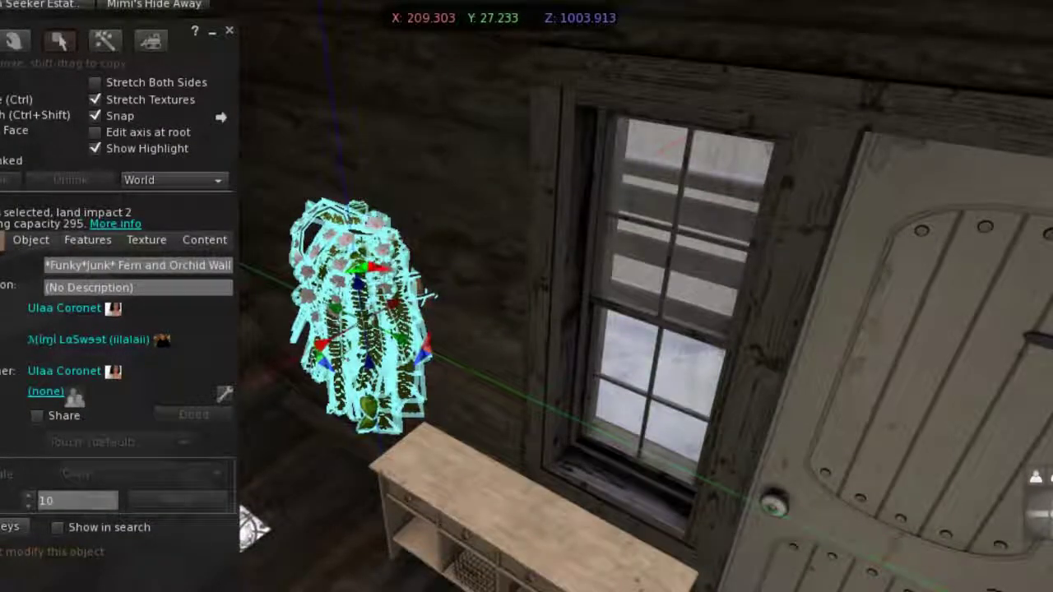
left_click_drag(358, 283, 353, 246)
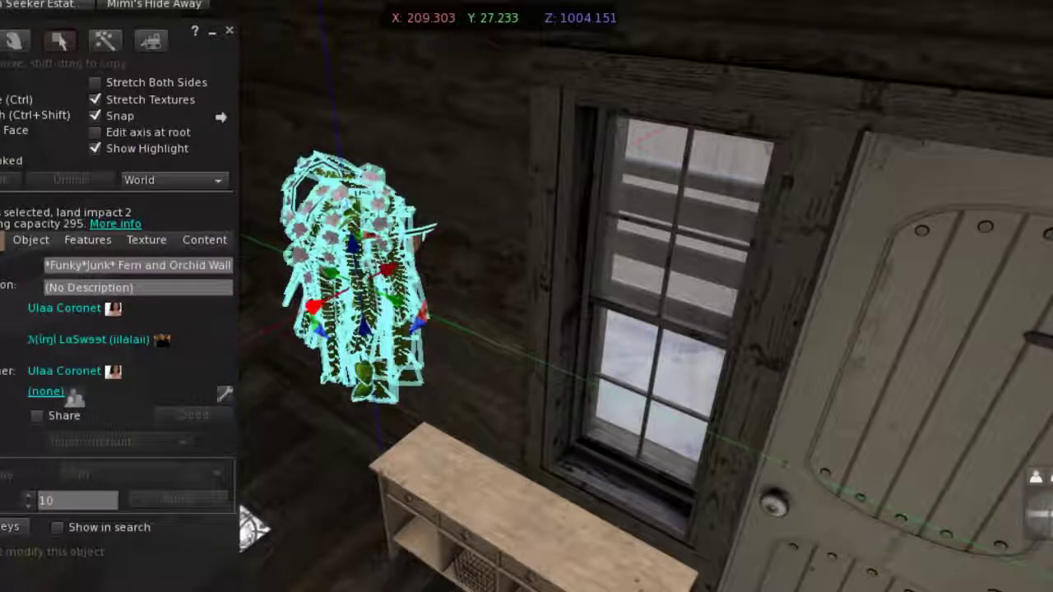
left_click_drag(312, 306, 284, 322)
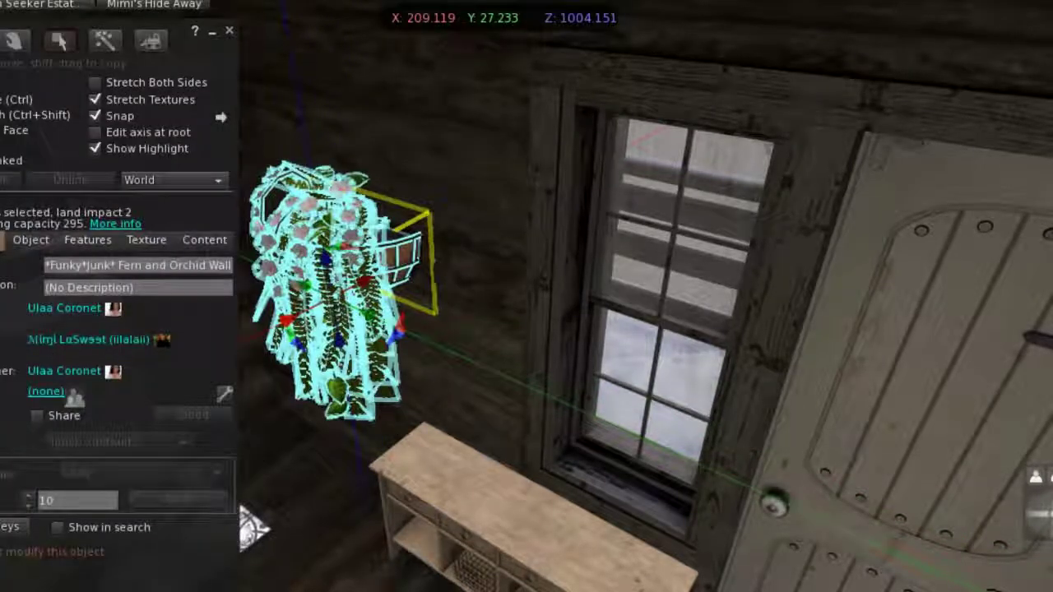
key("ctrl+shift")
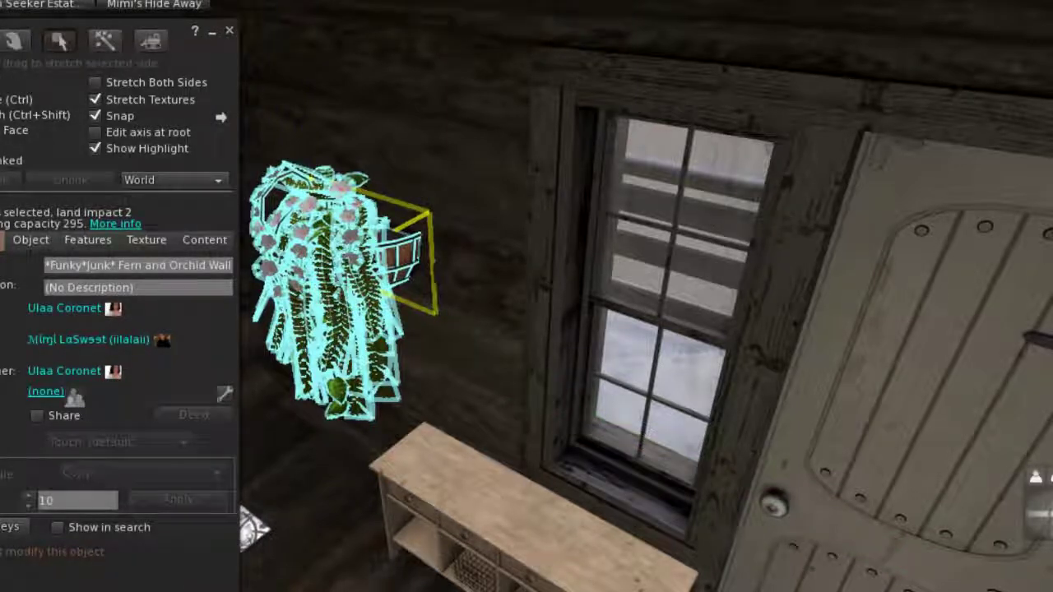
key("Escape")
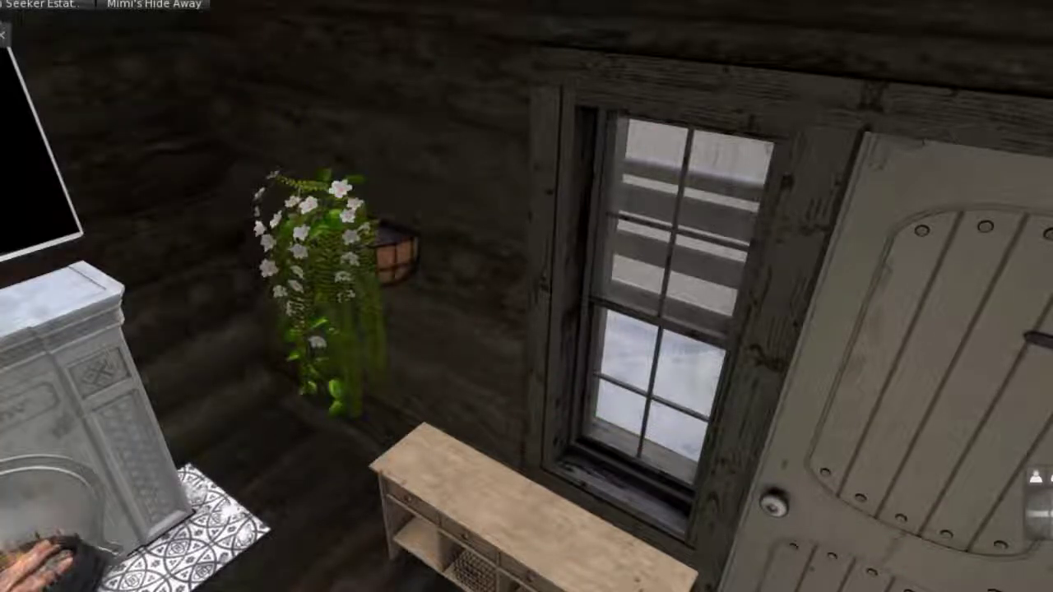
key("Escape")
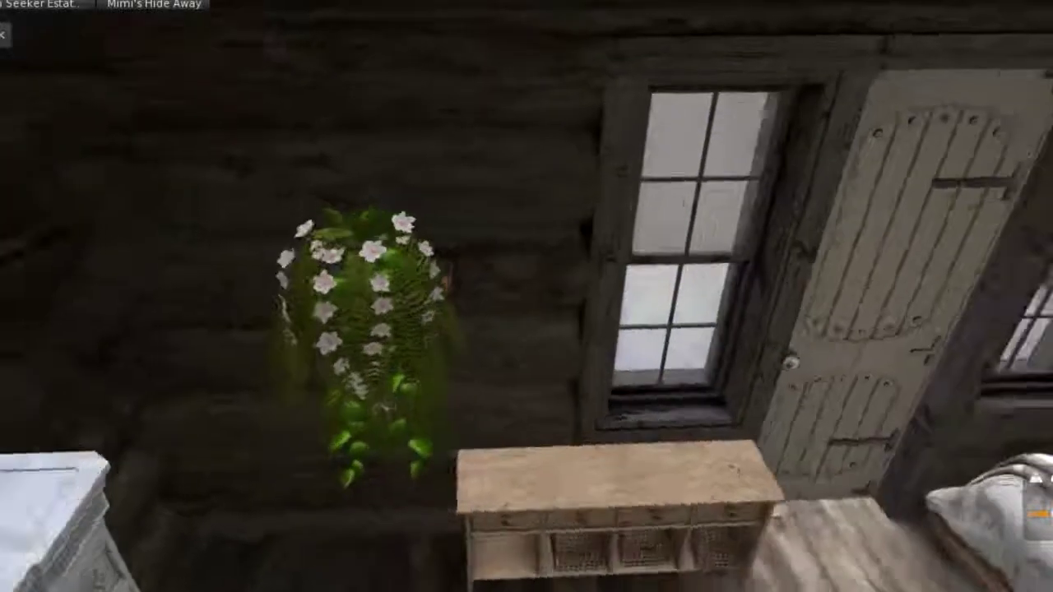
Shift the hanging plant slightly along the wall toward the fireplace corner, away from the window
right_click(366, 282)
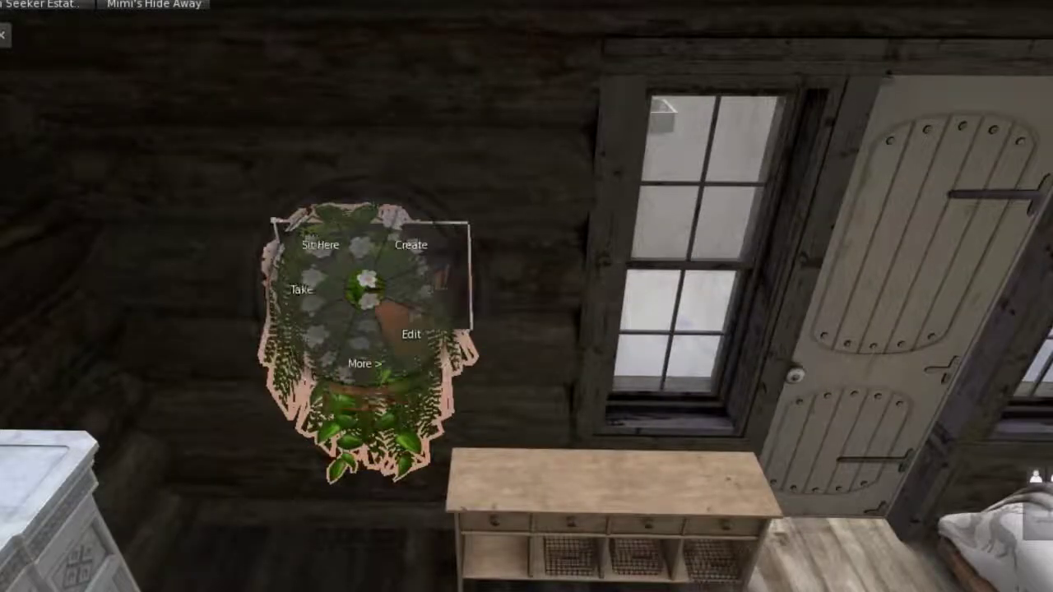
left_click(411, 334)
left_click_drag(320, 348, 288, 347)
left_click(228, 31)
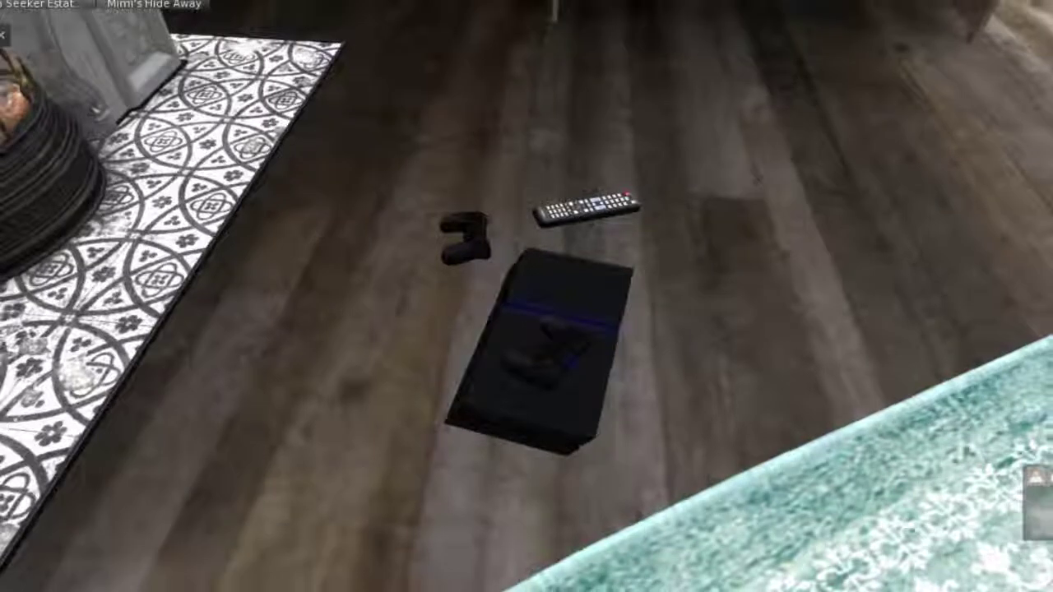
Rotate the Gamer Set Console on the floor to about 230.65 degrees about the Z axis
right_click(560, 382)
left_click(606, 428)
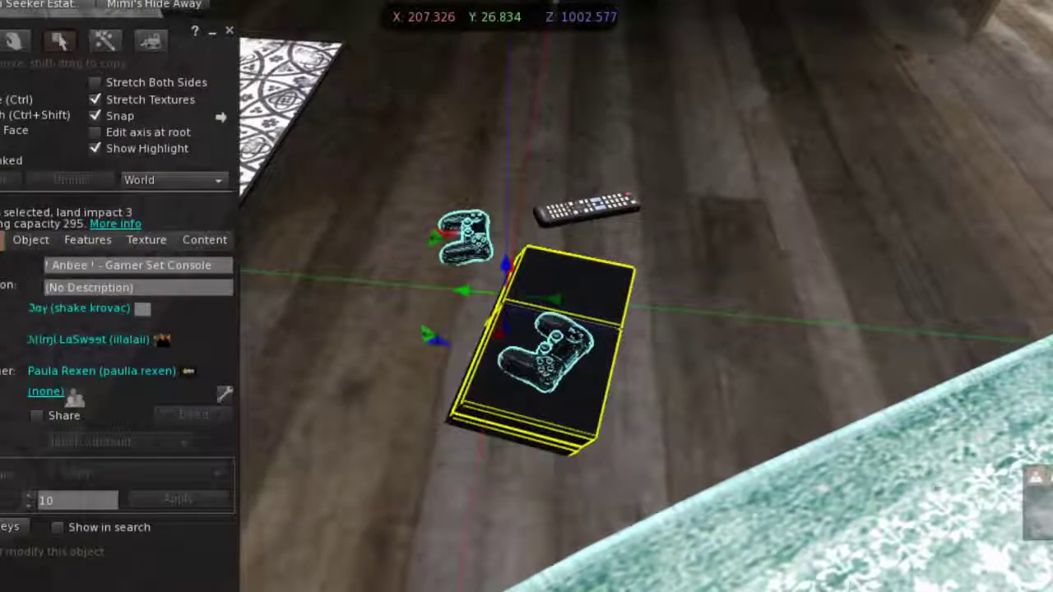
key("ctrl")
left_click_drag(599, 317, 625, 212)
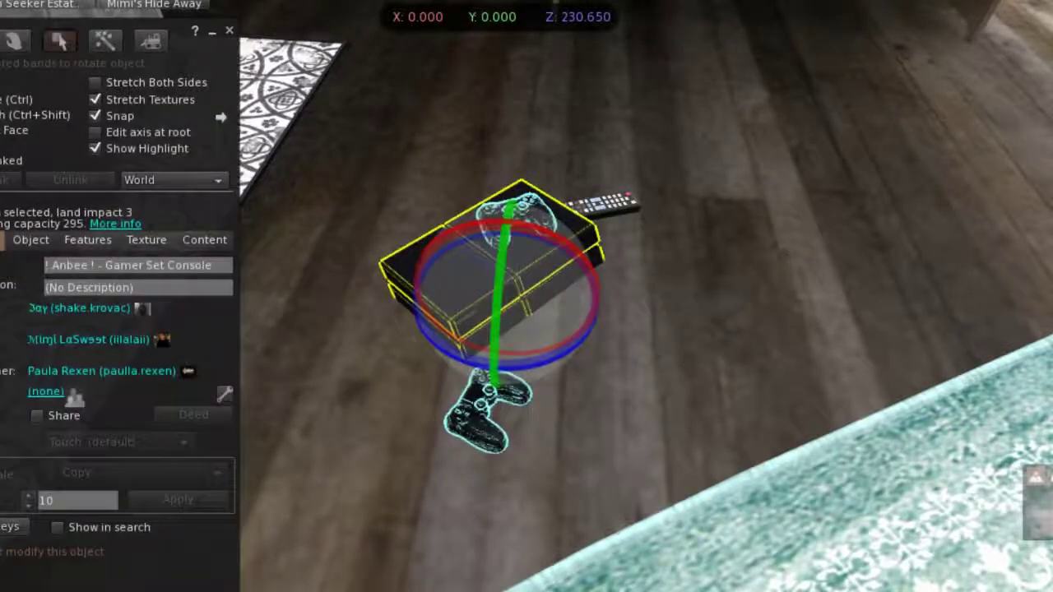
Move the Gamer Set TV remote from the floor onto the round table near the tablet, at about Z 1003.290
left_click(598, 202)
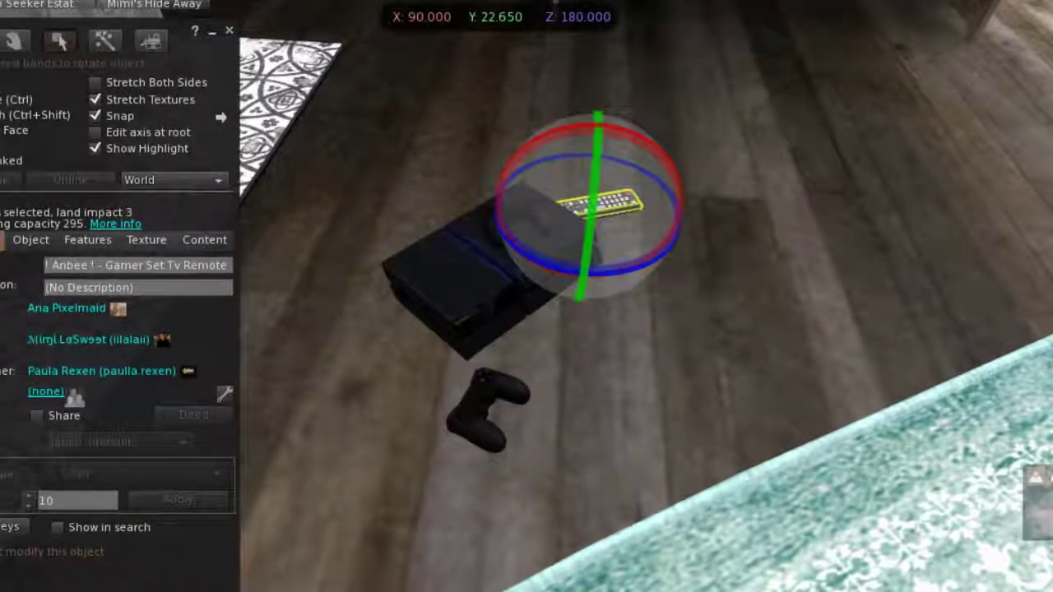
left_click_drag(576, 205, 296, 239)
left_click_drag(307, 282, 193, 299)
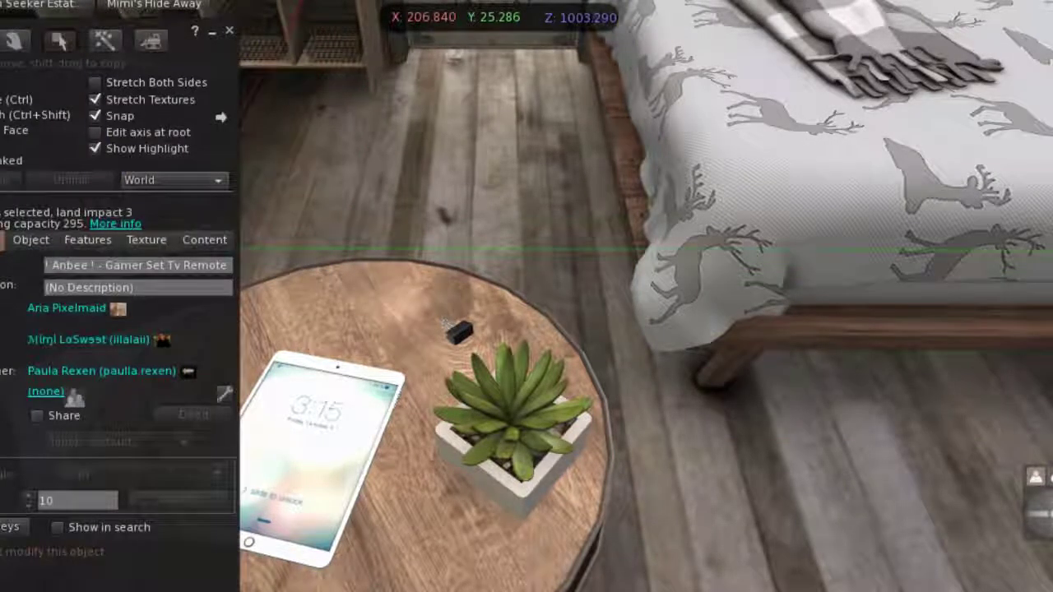
left_click_drag(223, 247, 429, 245)
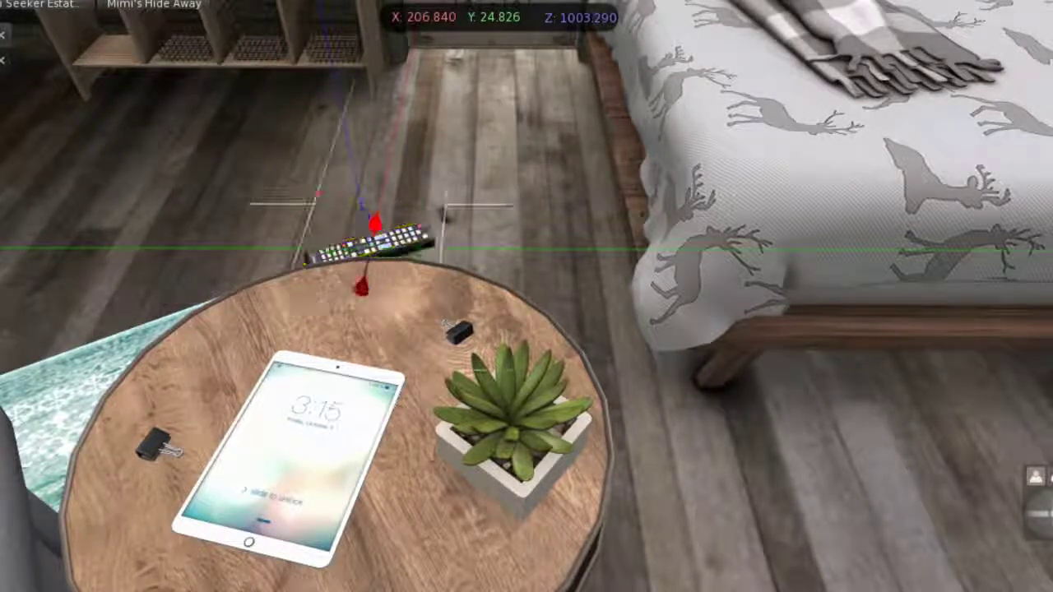
left_click_drag(363, 283, 348, 326)
key("Escape")
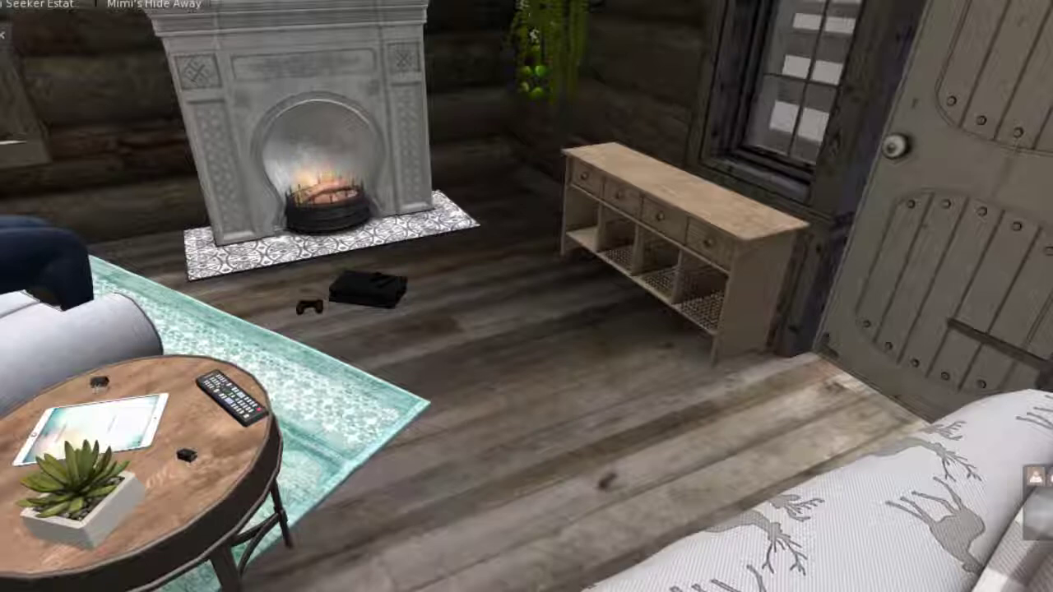
Search the inventory for "charging" and place the CHI - Charging station Remastered box on the floor
key("ctrl+i")
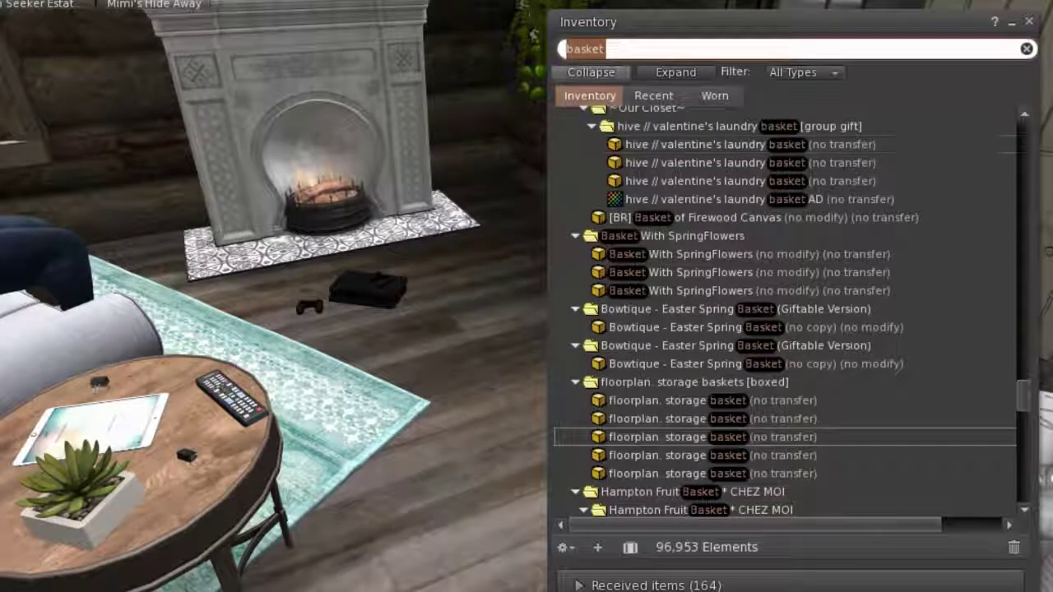
type("charging")
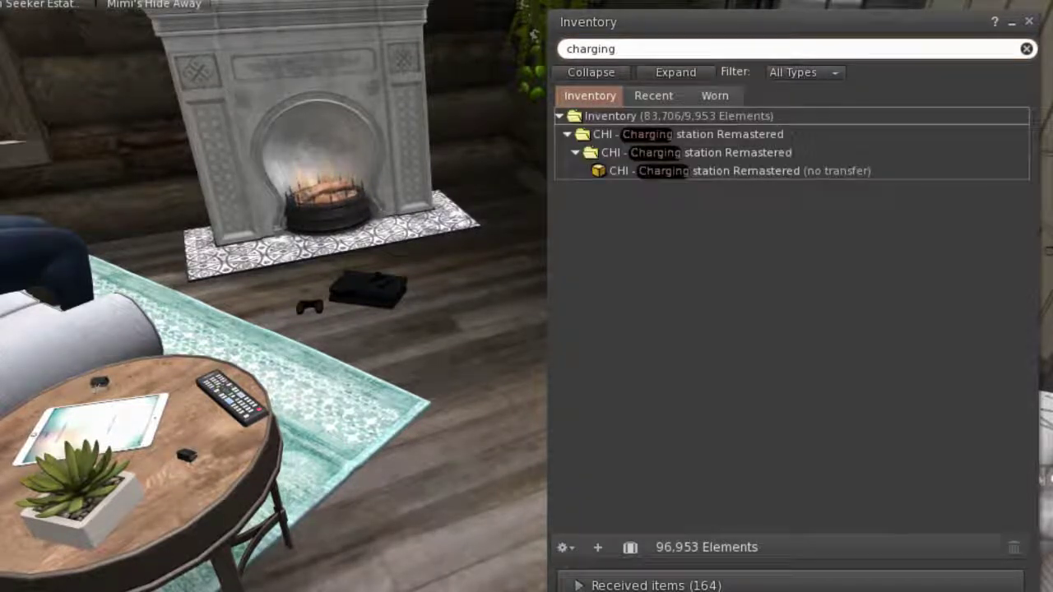
key("Tab")
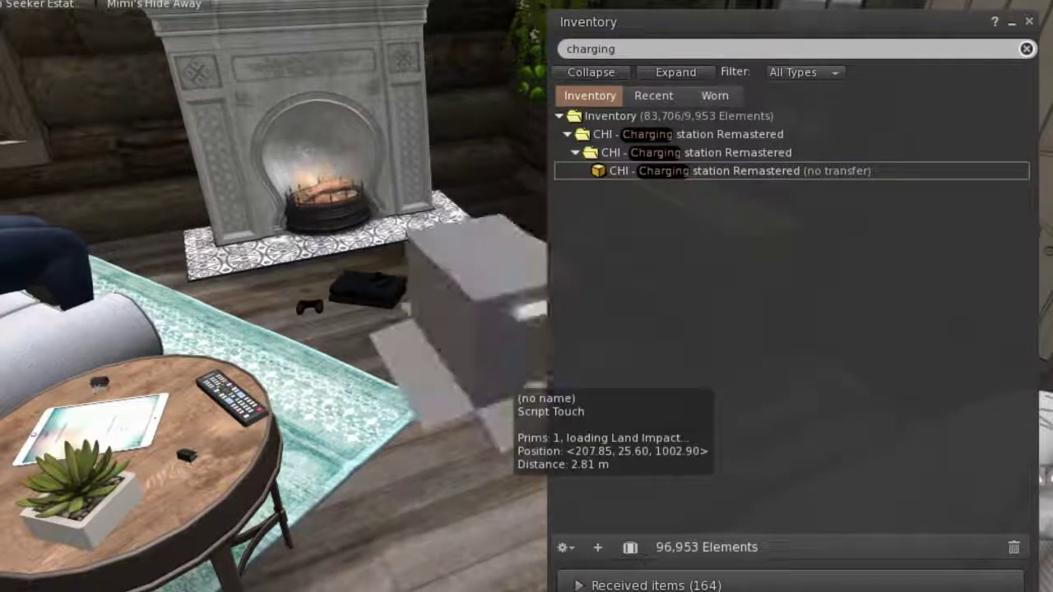
Open the charging station box and copy its contents to the inventory, accepting the move of its no-copy items
right_click(465, 341)
left_click(520, 342)
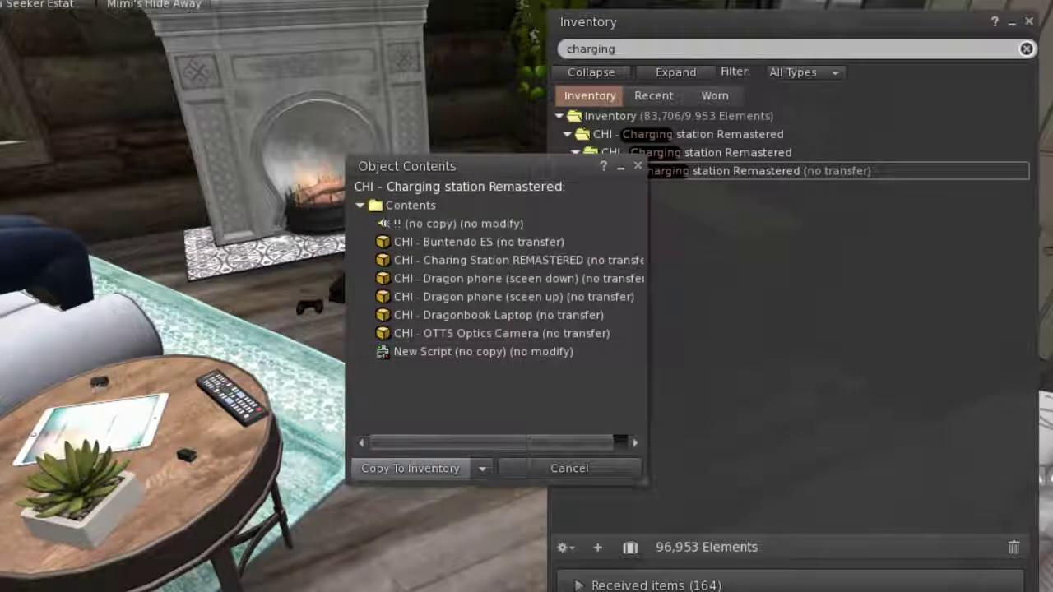
left_click(410, 468)
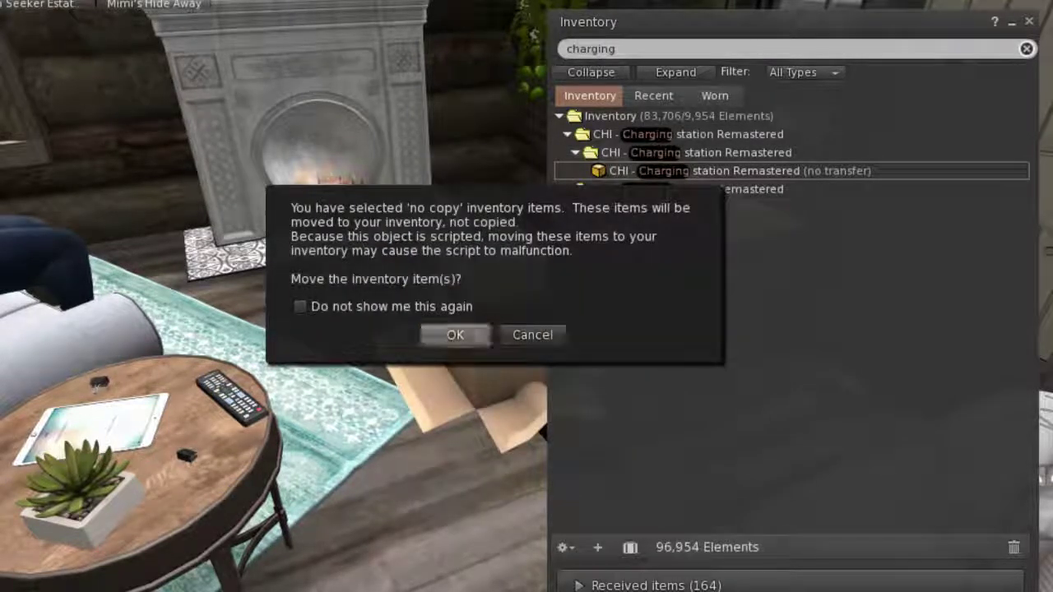
key("Return")
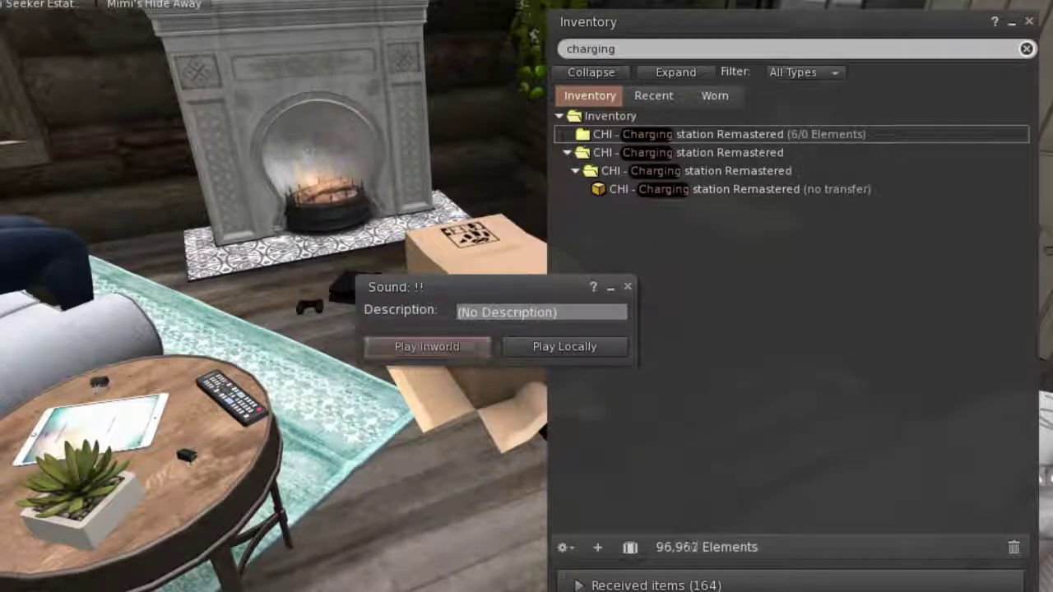
Close the sound preview and delete the unpacked charging station box from the floor
key("ctrl+w")
right_click(494, 333)
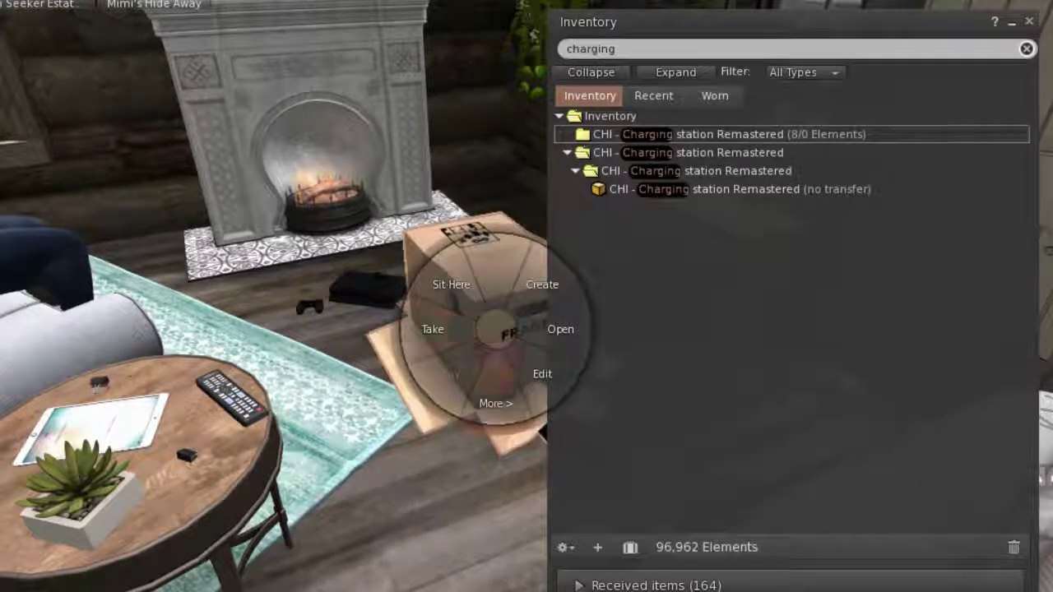
left_click(543, 329)
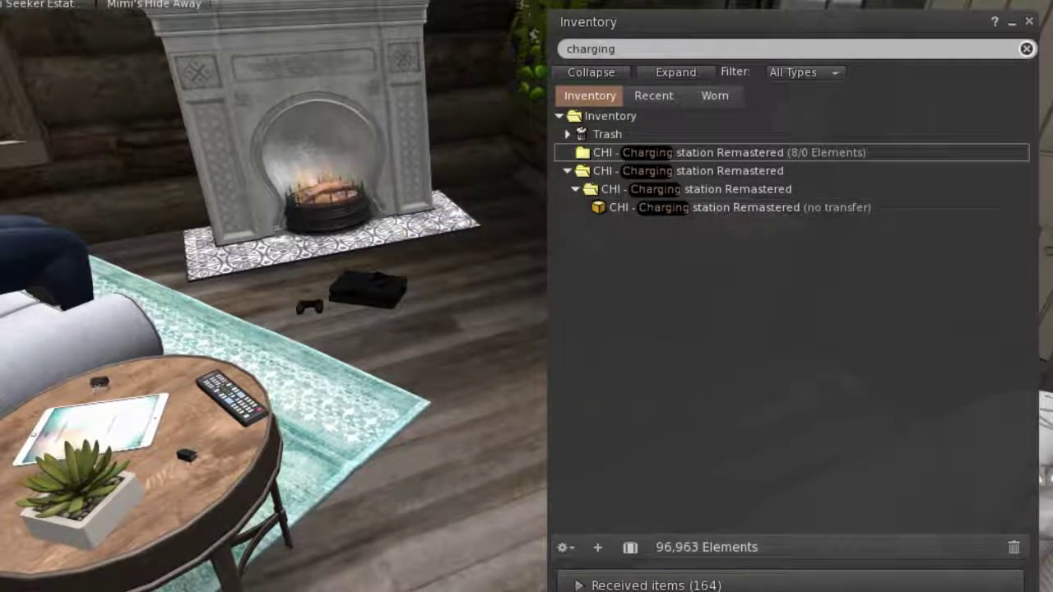
Clear the inventory search and list the recent items, collapsing the folders and expanding only CHI - Charging station Remastered
left_click(591, 49)
key("BackSpace")
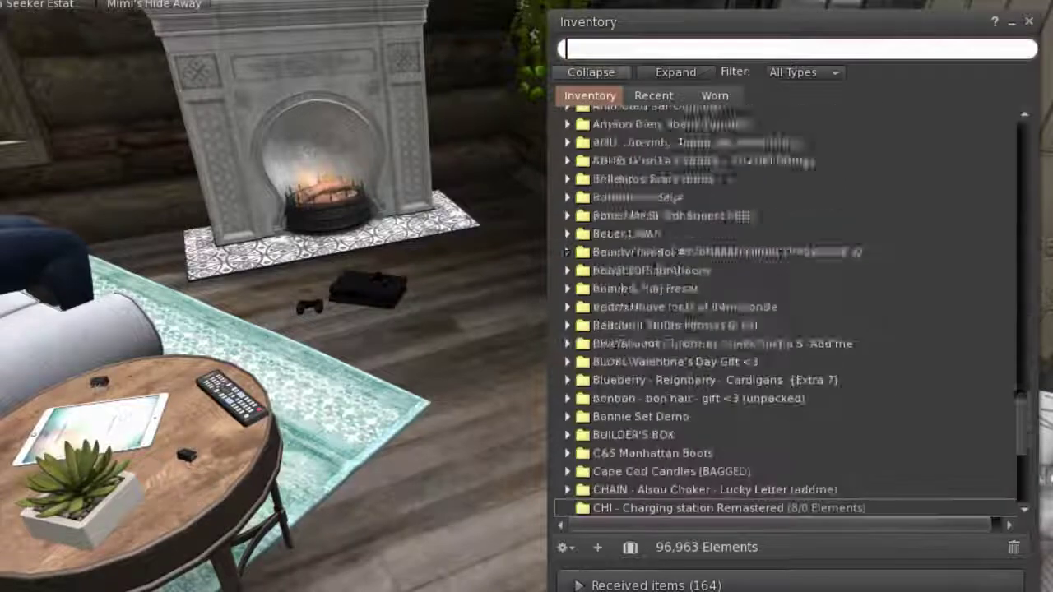
scroll(790, 329, "up", 15)
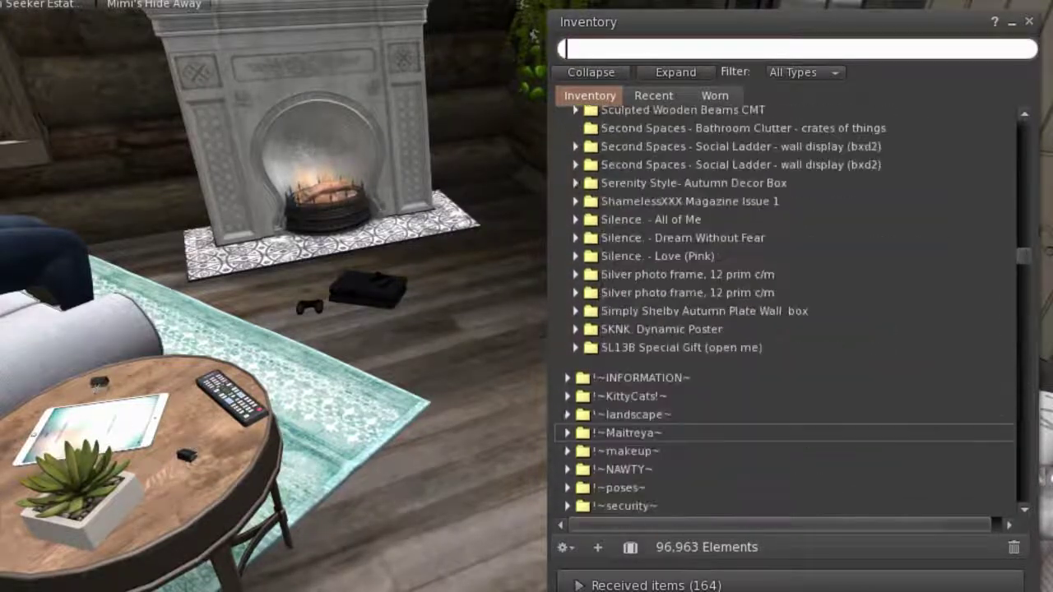
left_click(653, 95)
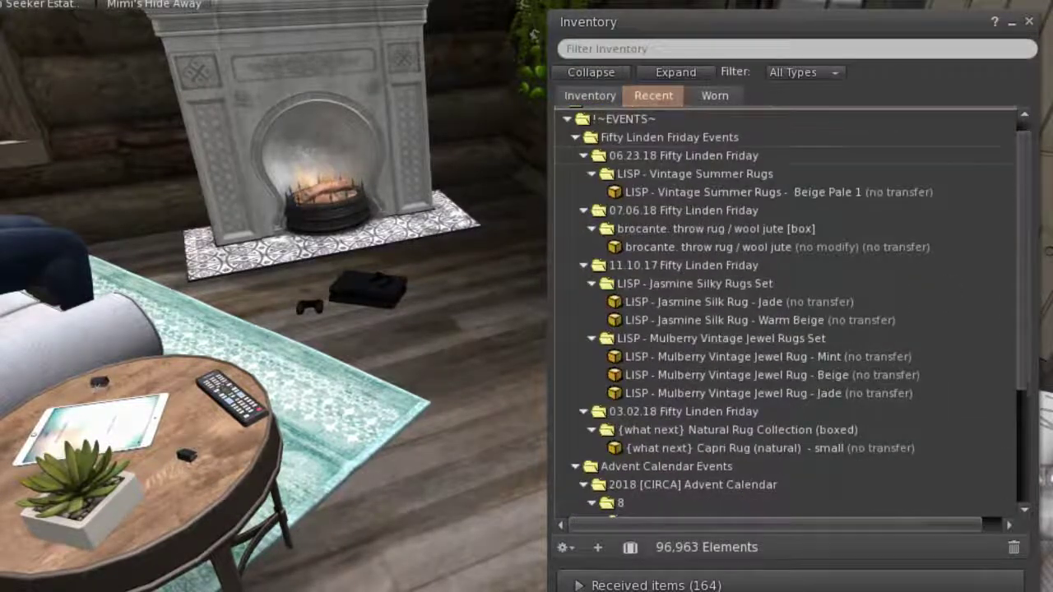
left_click(575, 138)
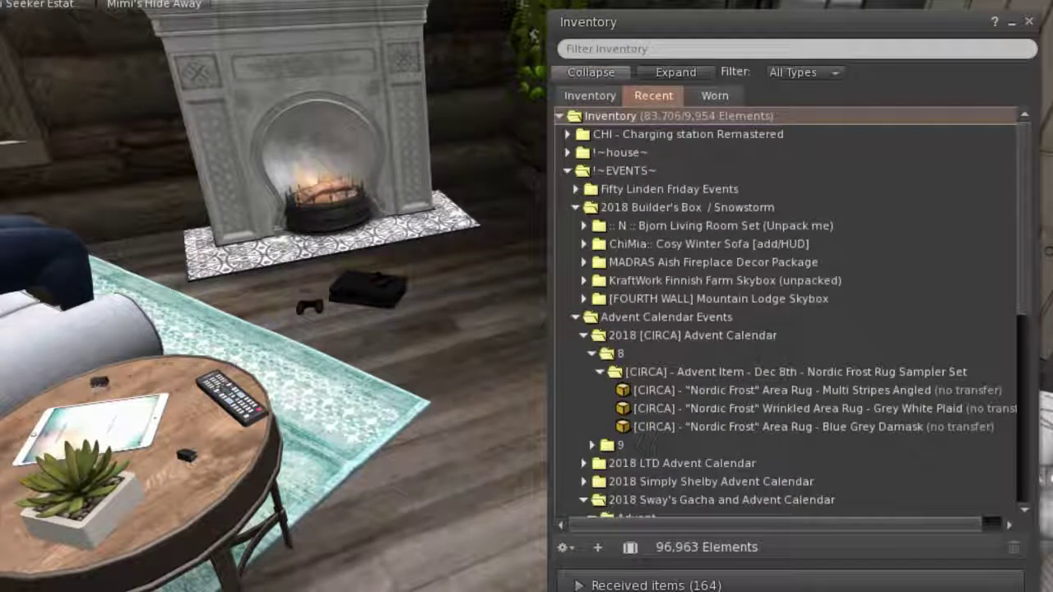
left_click(590, 72)
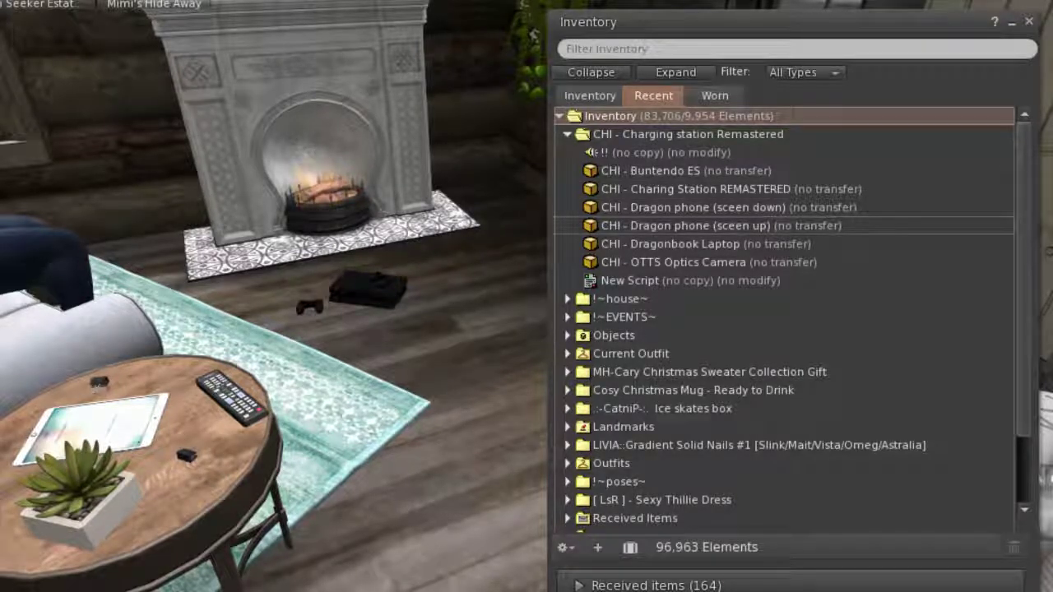
Place the CHI Dragonbook Laptop, Dragon phone (sceen up), OTTS Optics Camera and Buntendo ES on the floor, and close the inventory
left_click(670, 244)
left_click_drag(671, 243, 502, 331)
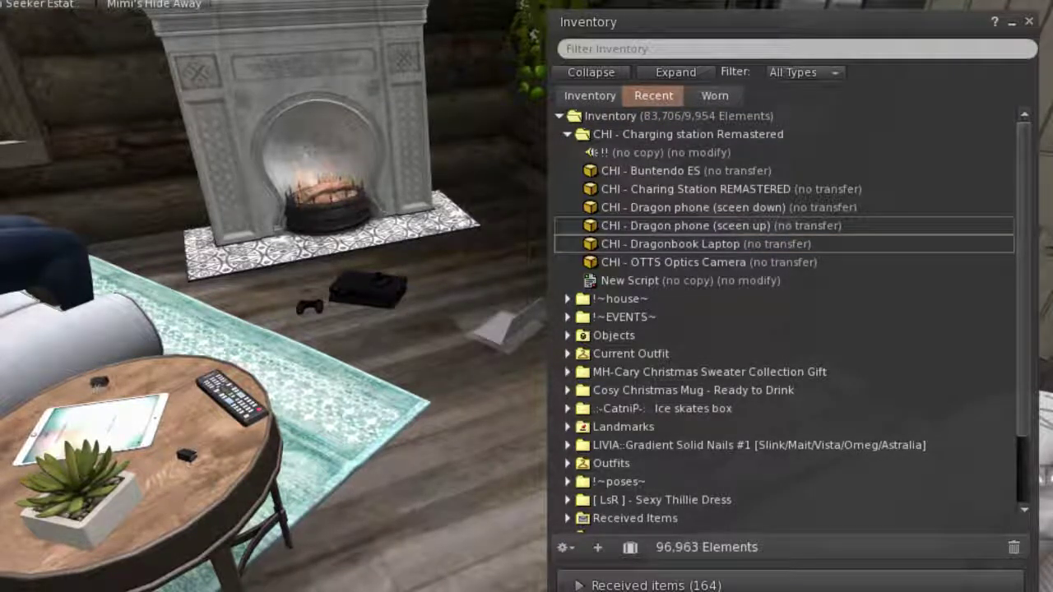
left_click(685, 225)
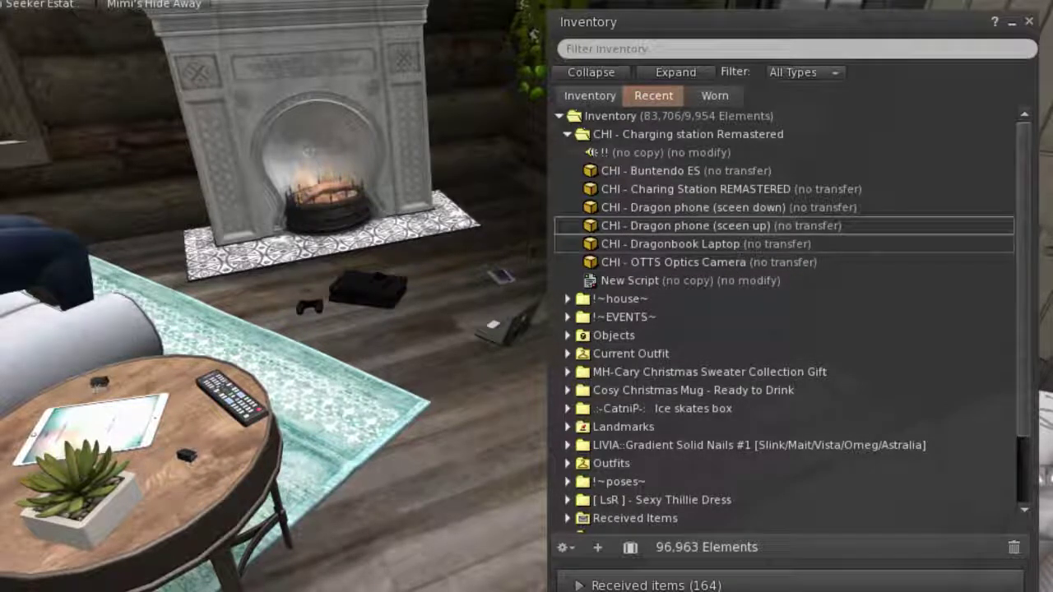
left_click(672, 262)
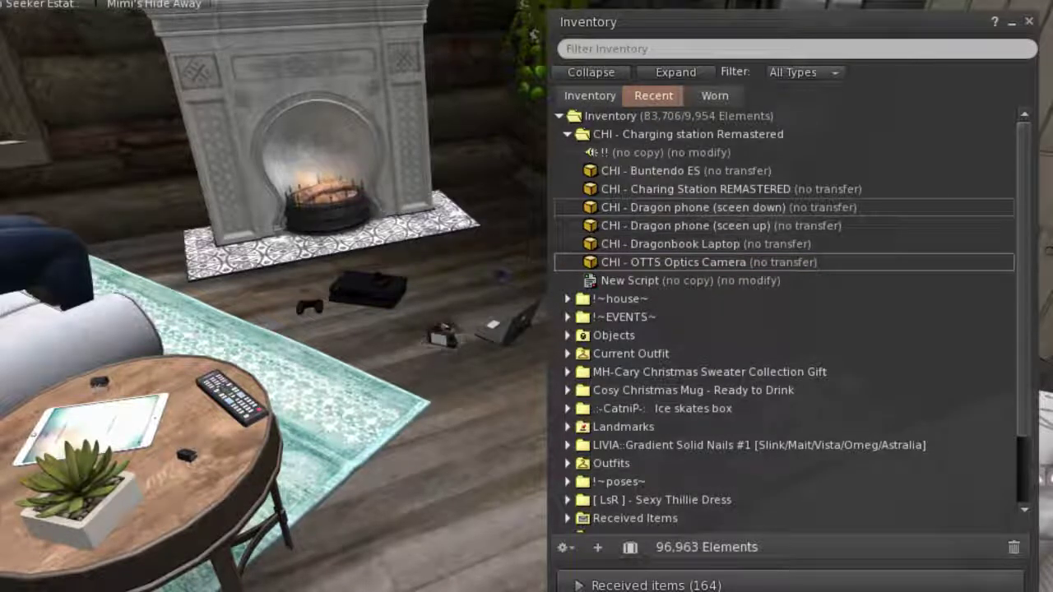
left_click(649, 170)
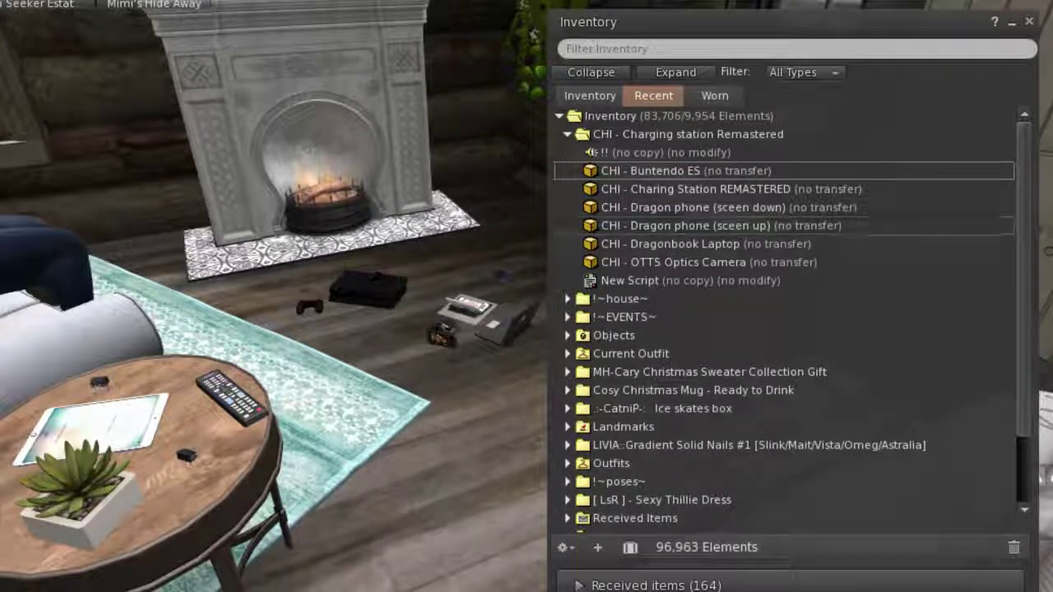
left_click(1028, 22)
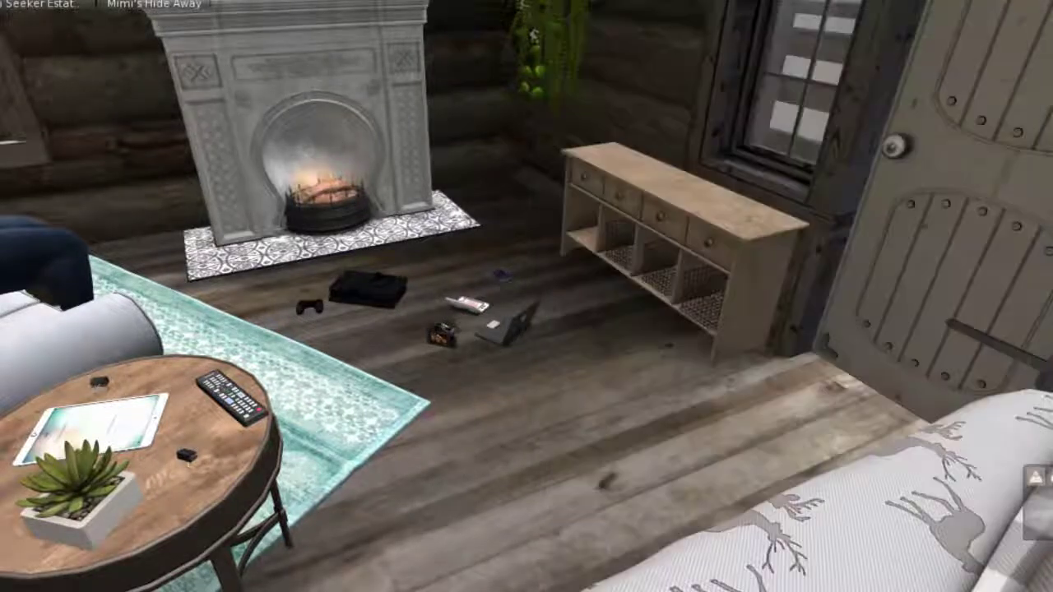
Move the Dragonbook Laptop from the floor onto the console table, at about X 209.209, Y 26.076, Z 1003.418
right_click(503, 324)
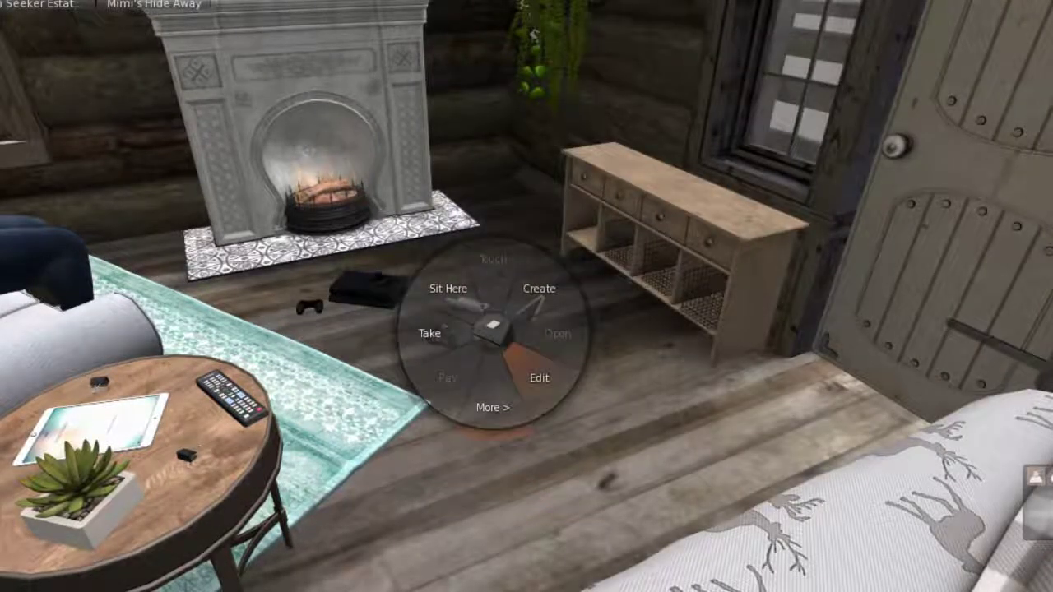
left_click(539, 310)
left_click_drag(457, 328, 610, 288)
left_click_drag(658, 238, 674, 114)
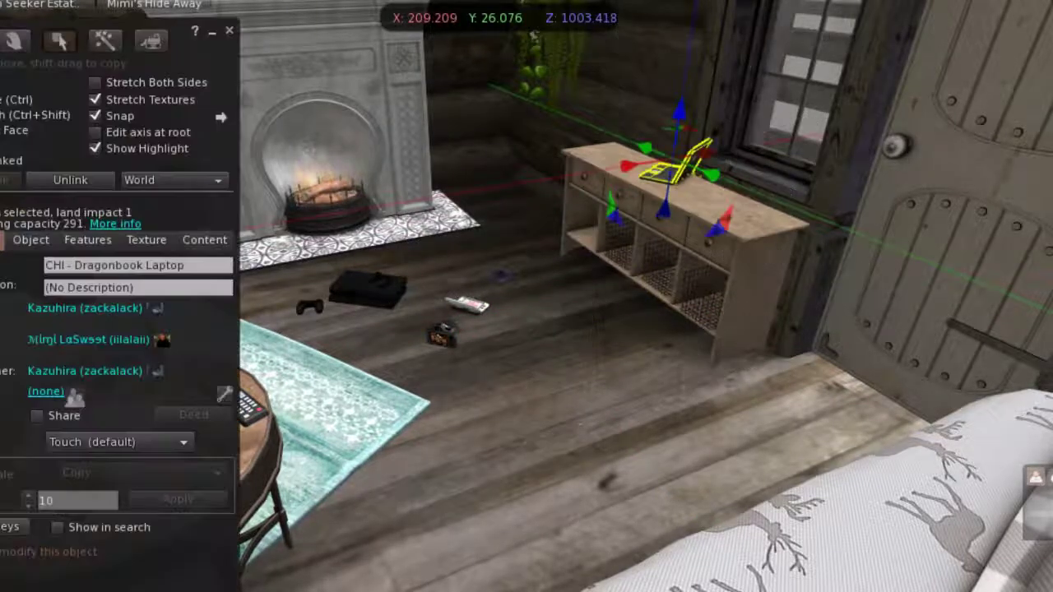
Move the Buntendo ES and the Dragon phone onto the console table, with the phone near the door end at about Y 25.484, Z 1003.319
left_click(467, 306)
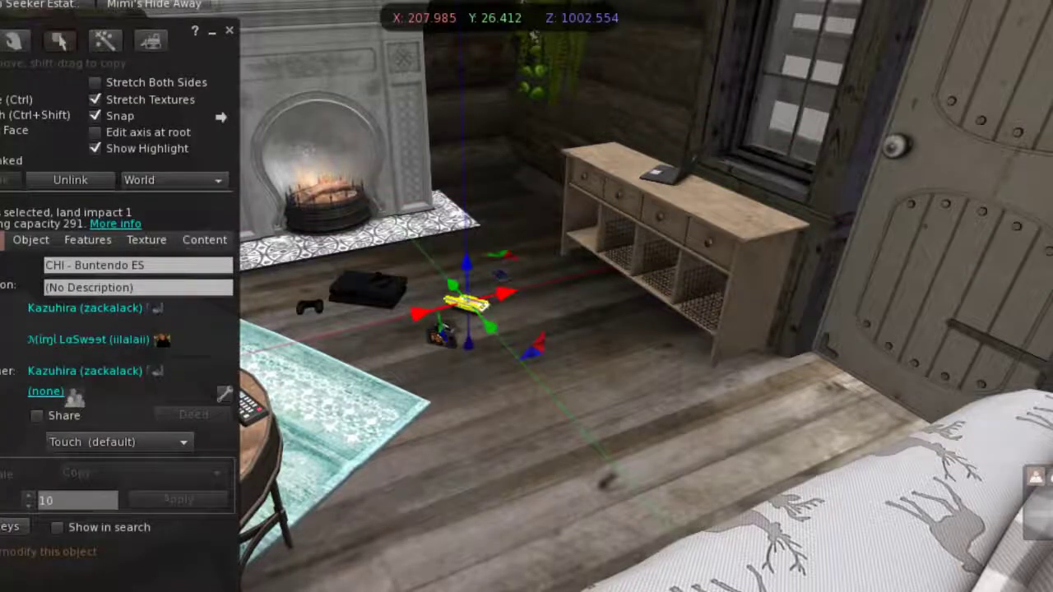
left_click_drag(504, 293, 643, 108)
left_click(500, 275)
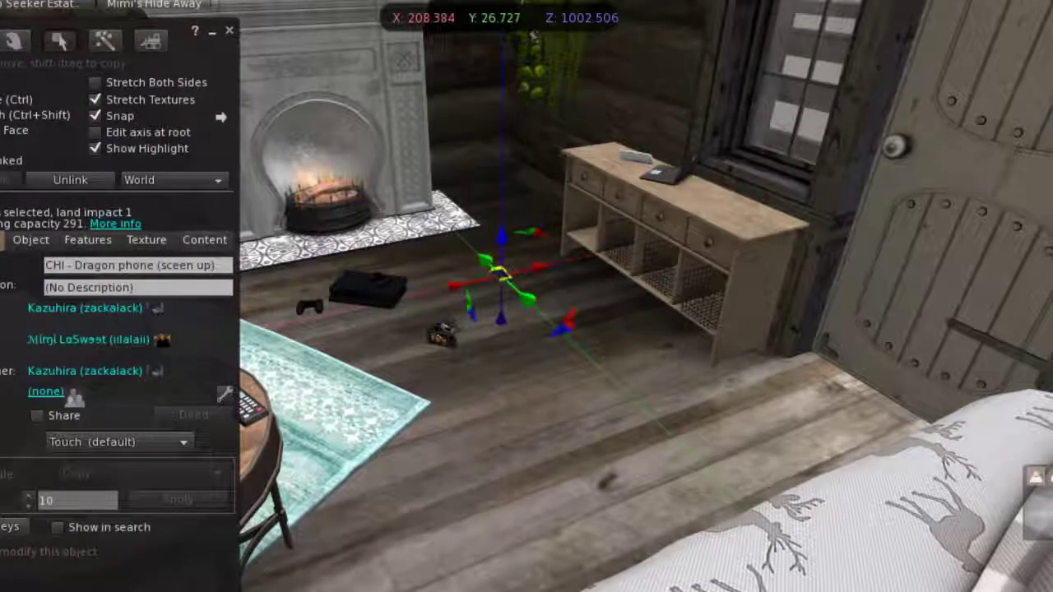
left_click_drag(525, 298, 744, 324)
left_click_drag(718, 290, 748, 162)
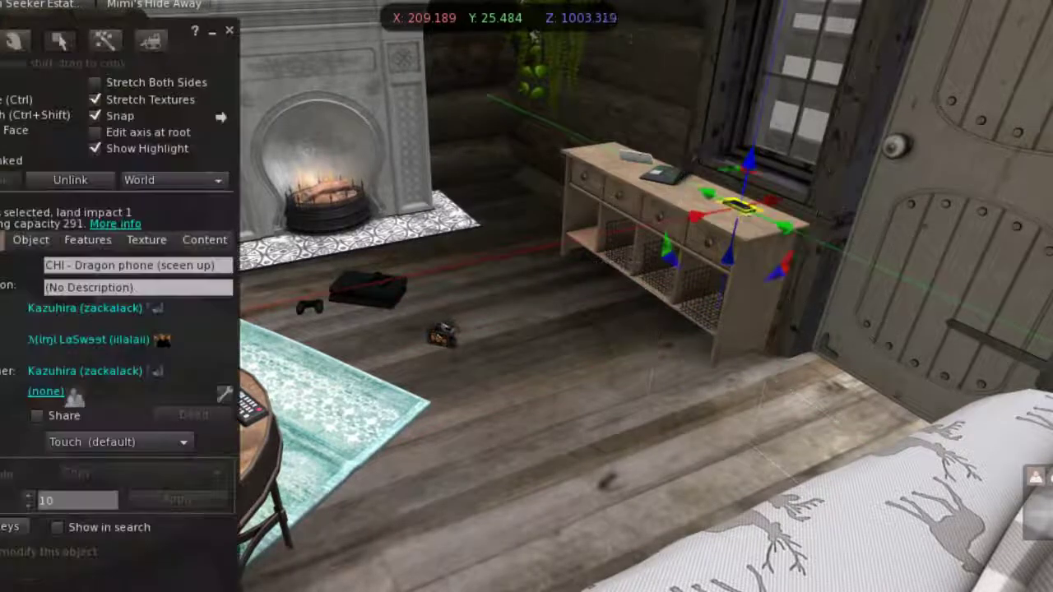
Move the OTTS Optics Camera onto the console table between the laptop and the phone, at about X 209.201, Y 25.802, Z 1003.345
left_click(442, 333)
left_click_drag(479, 342, 674, 275)
left_click_drag(650, 236, 666, 135)
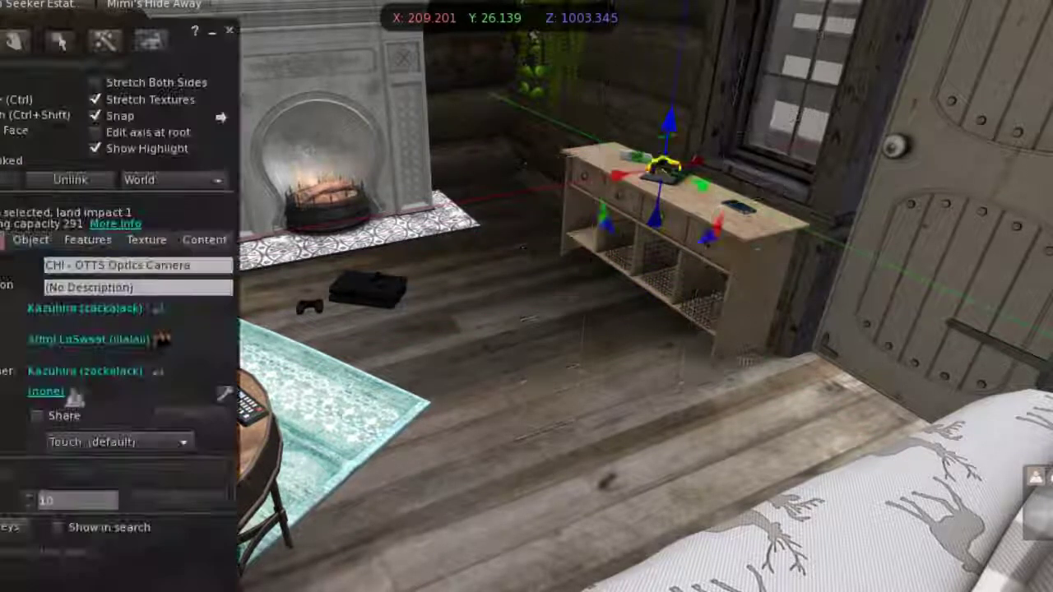
left_click_drag(707, 185, 744, 201)
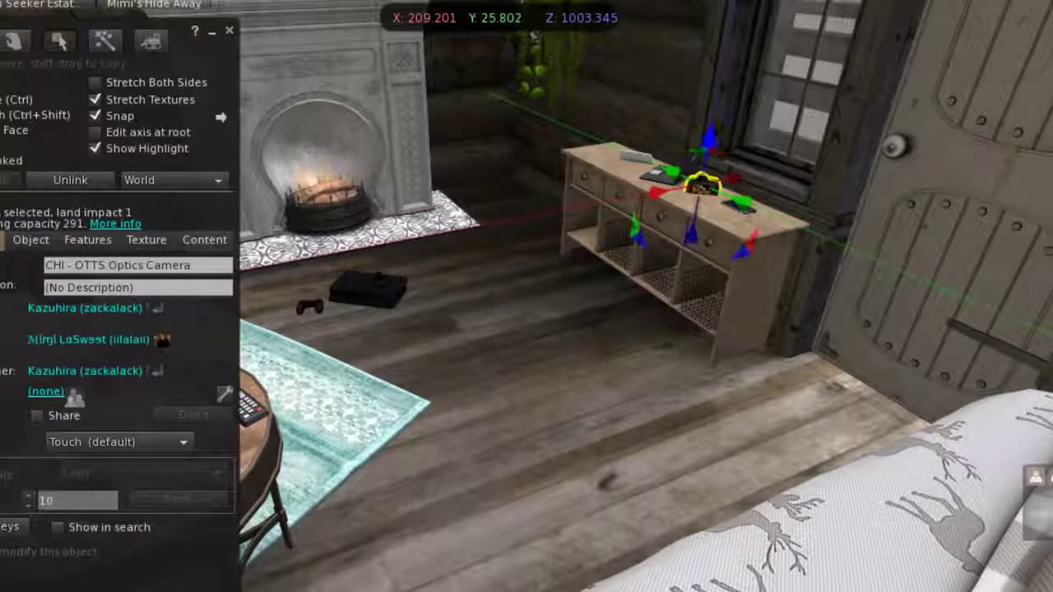
Raise the camera to about Z 1003.381, turn its lens toward the room and move it to the table's far end at about Y 26.666
left_click(700, 186, "alt")
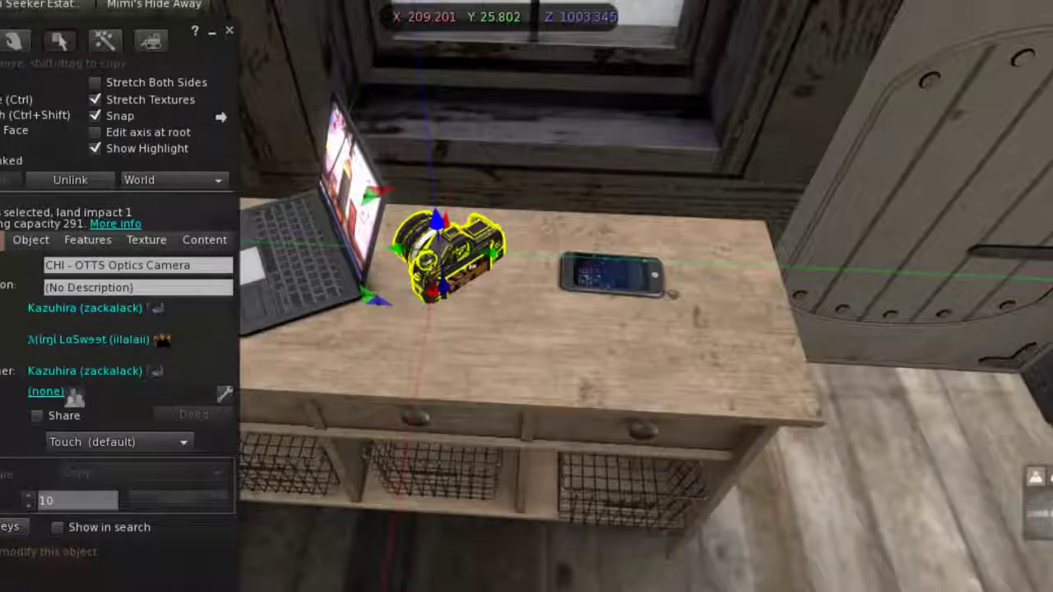
left_click_drag(437, 213, 481, 238)
key("ctrl")
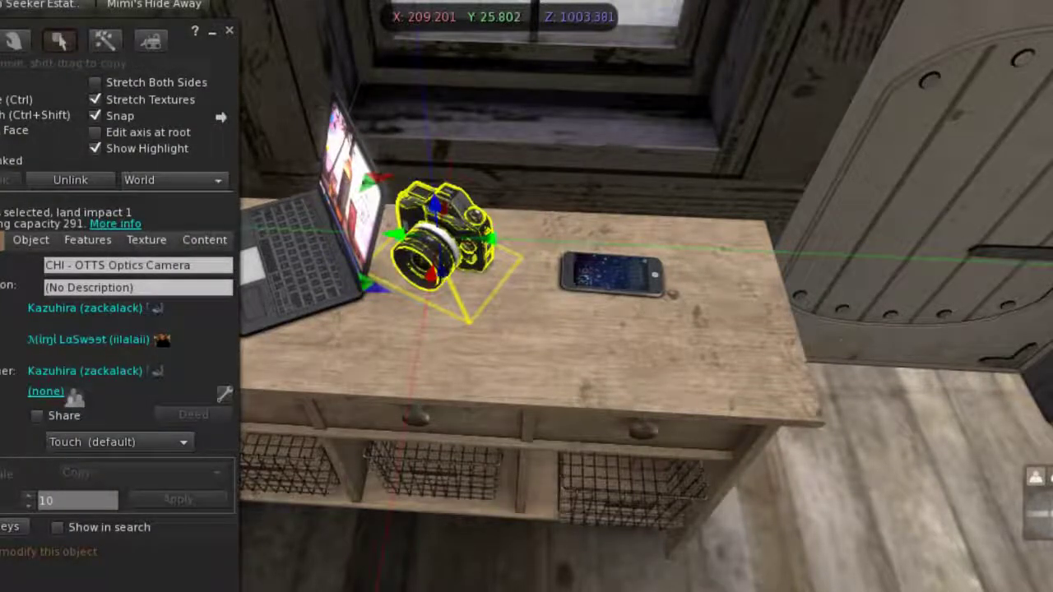
left_click_drag(396, 235, 29, 221)
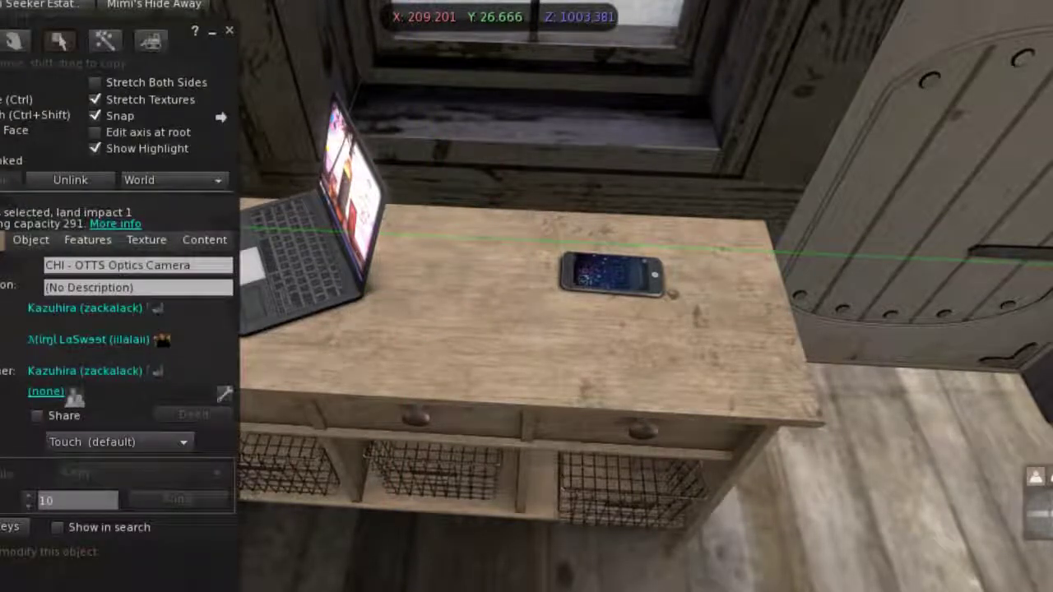
Rotate the Dragon phone on the console table to about 298 degrees about the Z axis
left_click(612, 274)
key("ctrl")
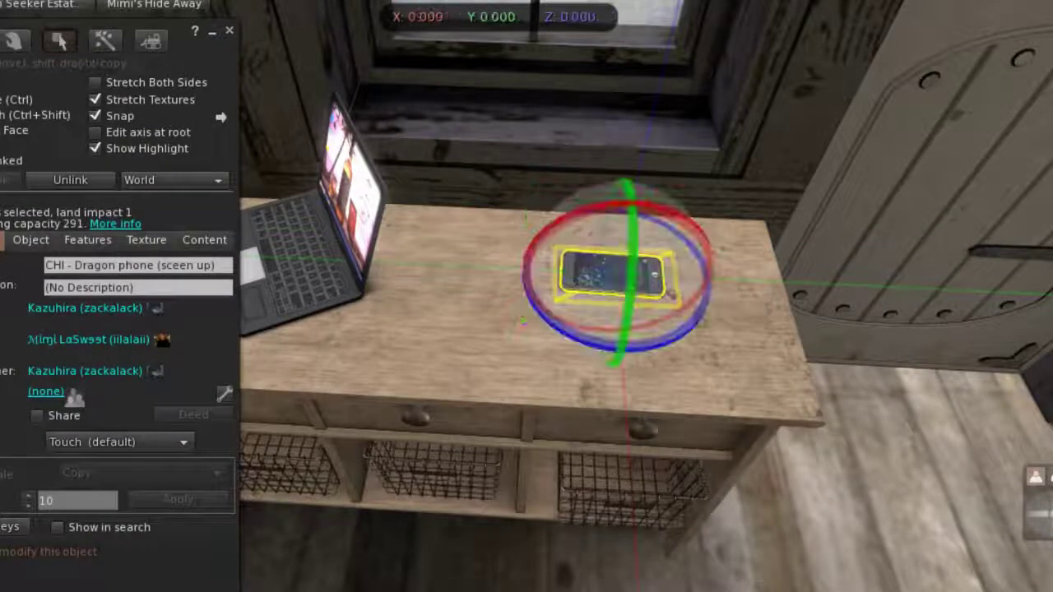
left_click_drag(617, 306, 568, 343)
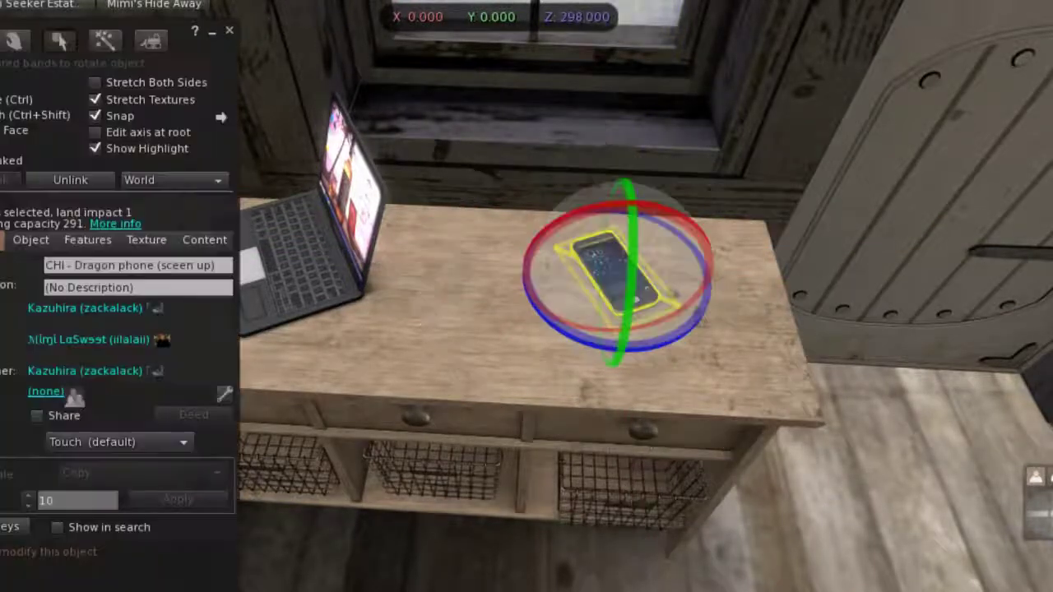
Shift the Dragonbook Laptop along the console table toward the phone, to about Y 26.013
left_click(350, 193)
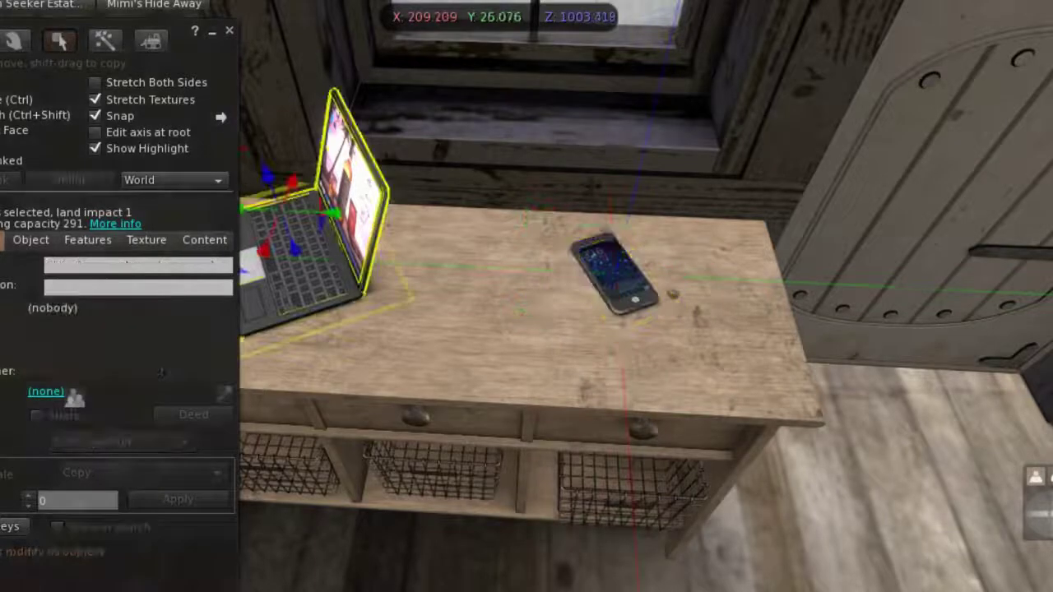
left_click_drag(333, 214, 370, 214)
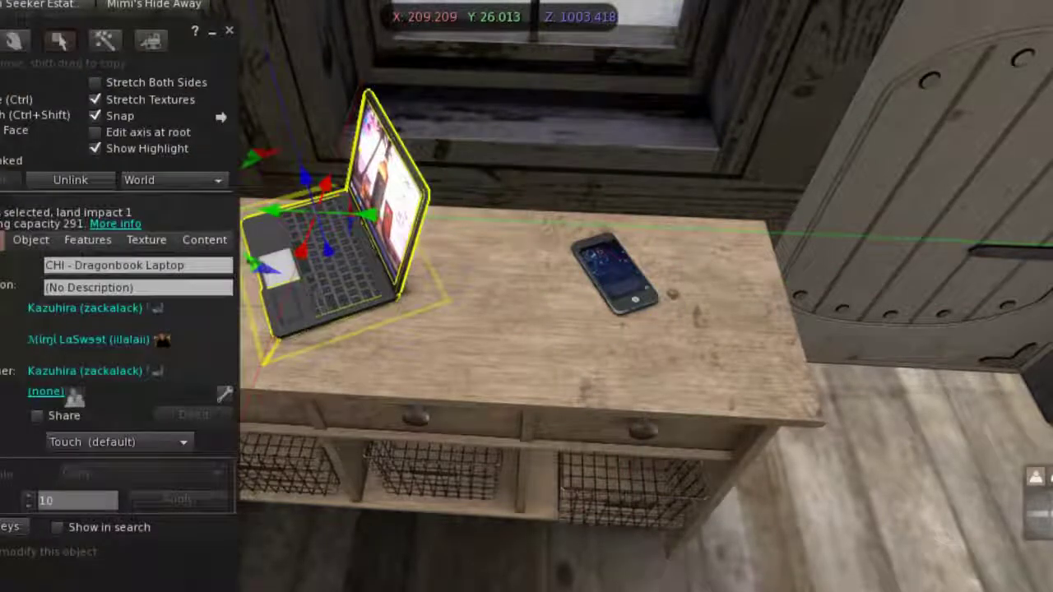
key("Escape")
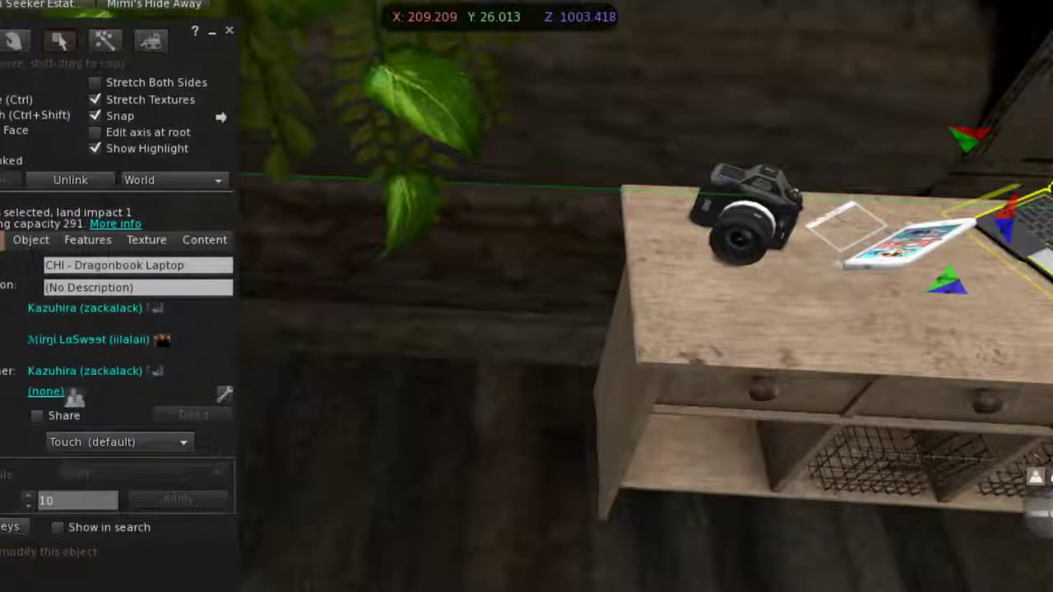
Raise the Buntendo ES to about Z 1003.373, rotate it to 292.5 degrees about the Z axis, and finish editing
left_click(905, 242)
left_click_drag(905, 189, 912, 175)
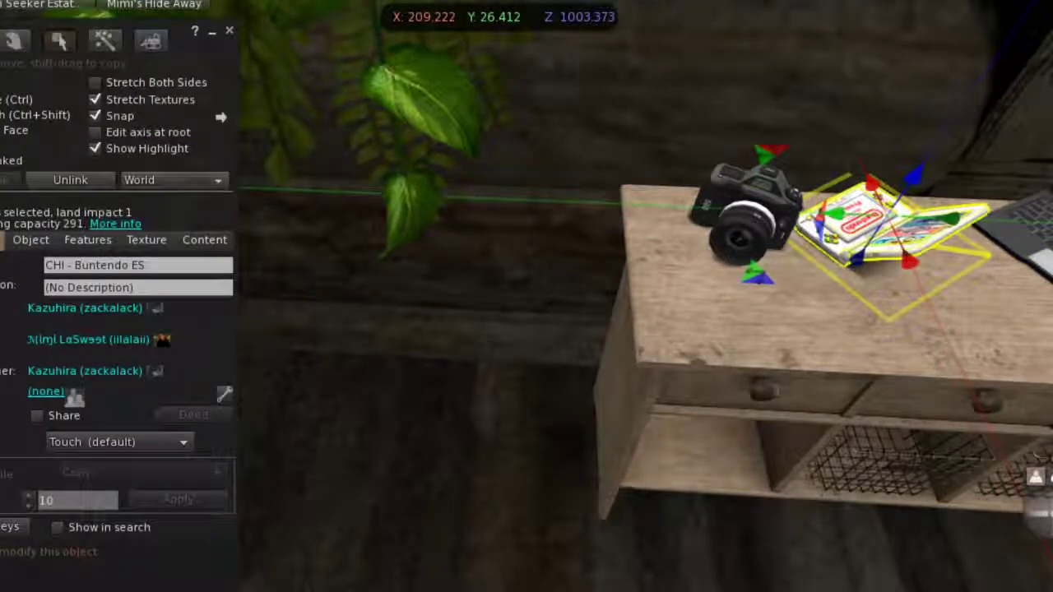
key("ctrl")
left_click_drag(908, 169, 818, 227)
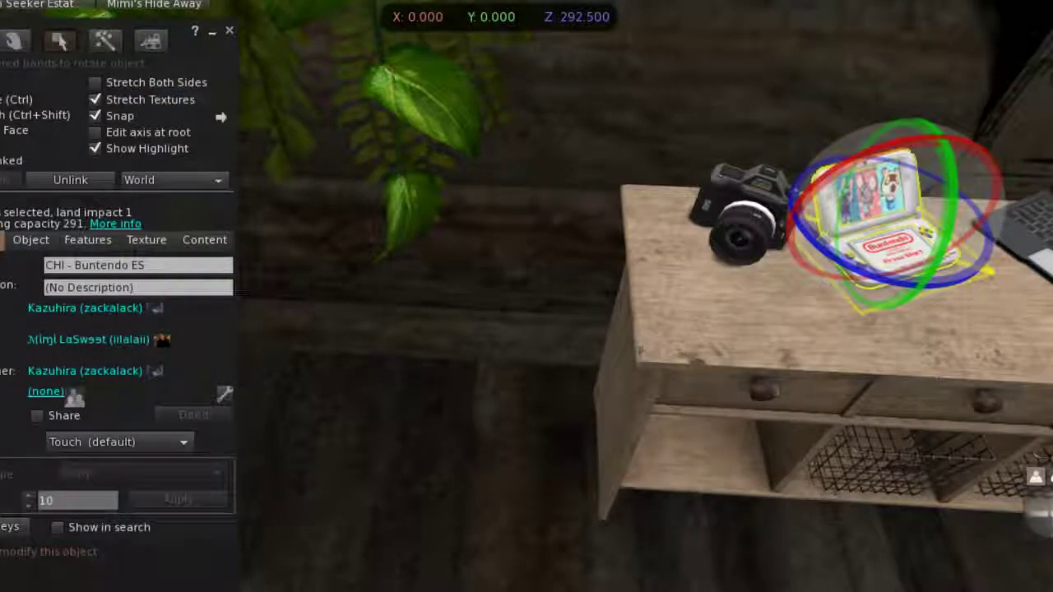
key("Escape")
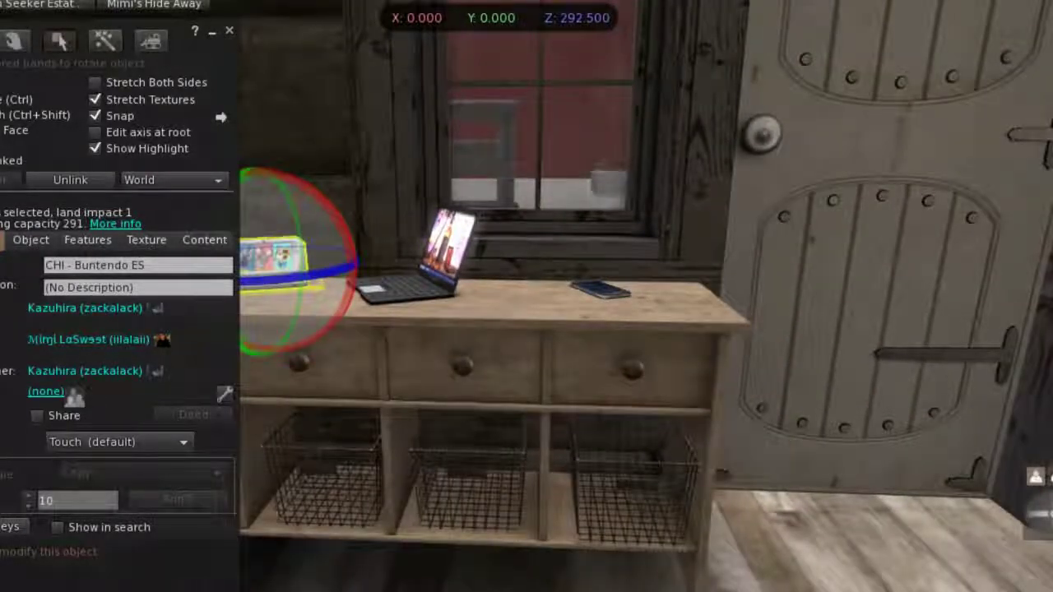
key("ctrl+b")
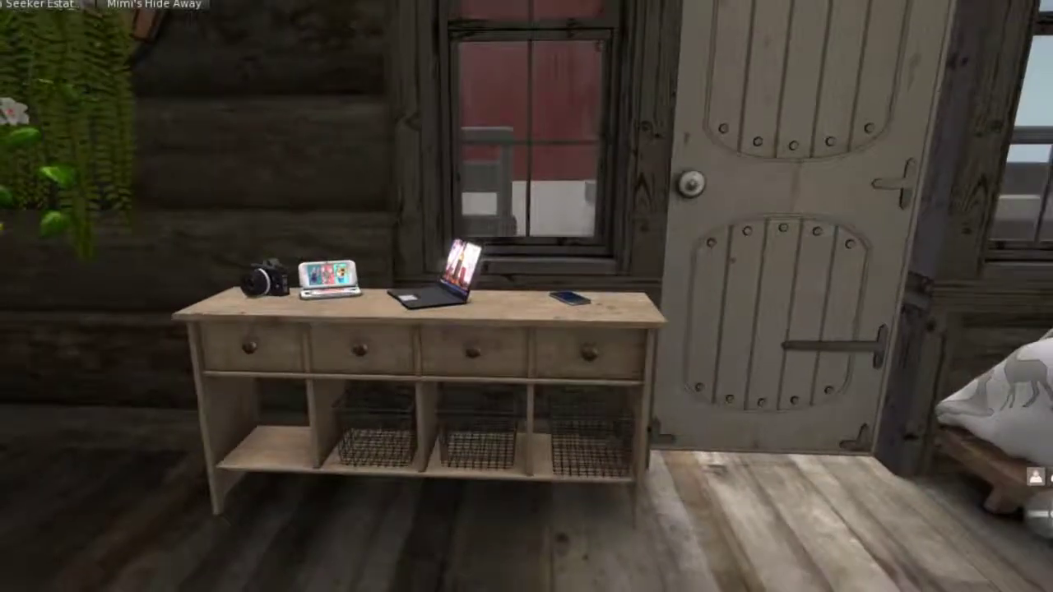
Search the inventory for "snow" and "snowstorm" to locate the 2018 Builder's Box / Snowstorm folder, then clear the filter
key("ctrl+i")
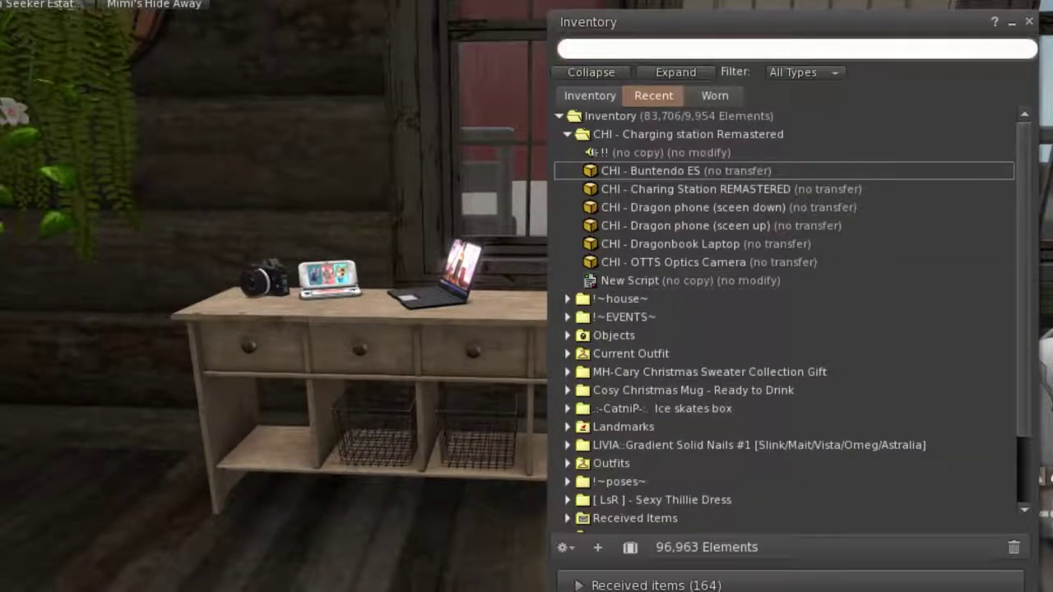
left_click(589, 95)
left_click(576, 48)
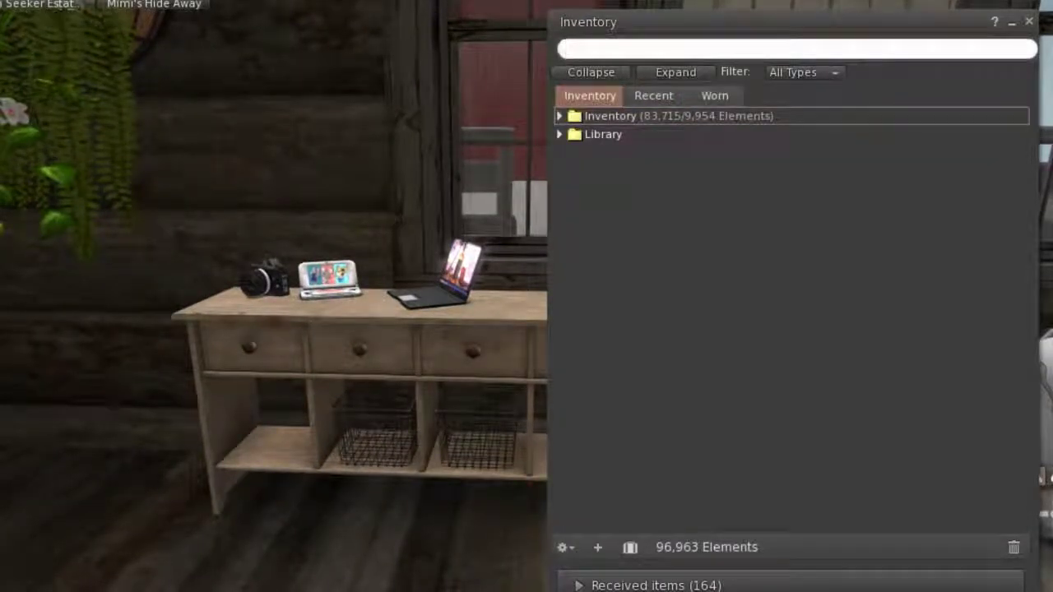
type("snow")
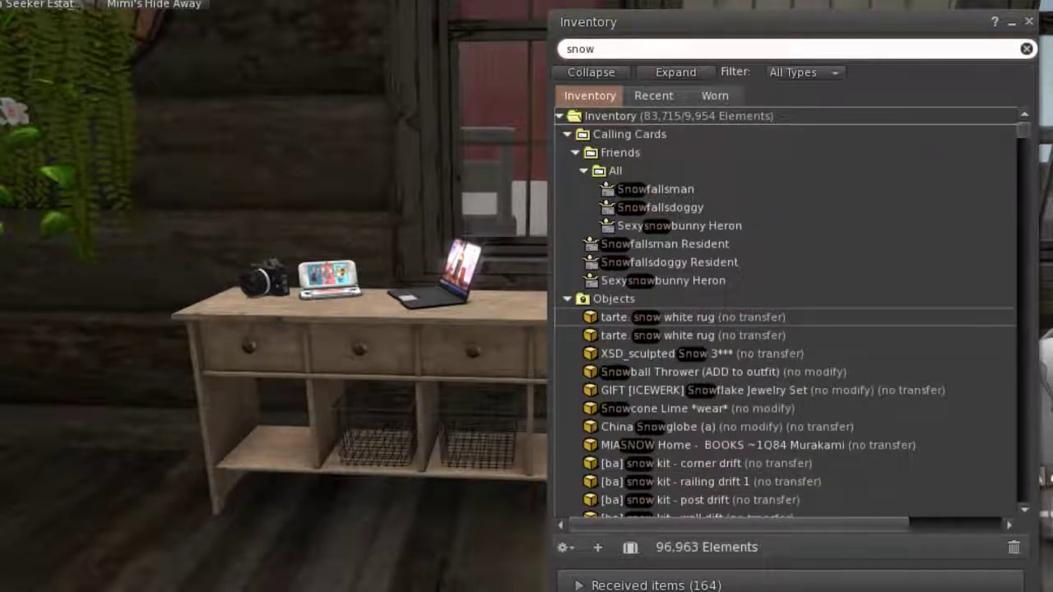
scroll(785, 312, "down", 8)
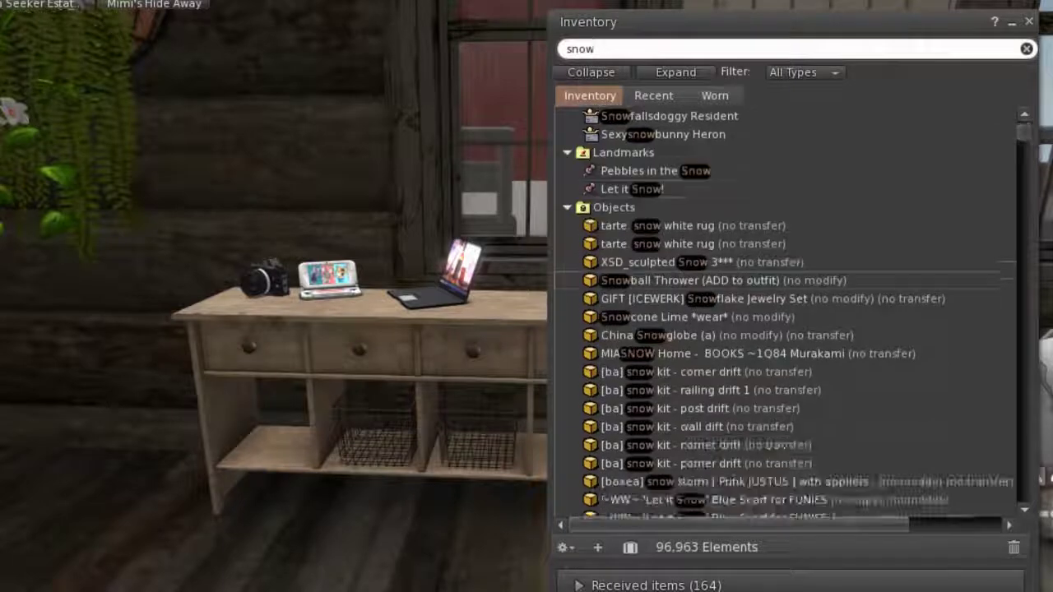
scroll(786, 313, "down", 10)
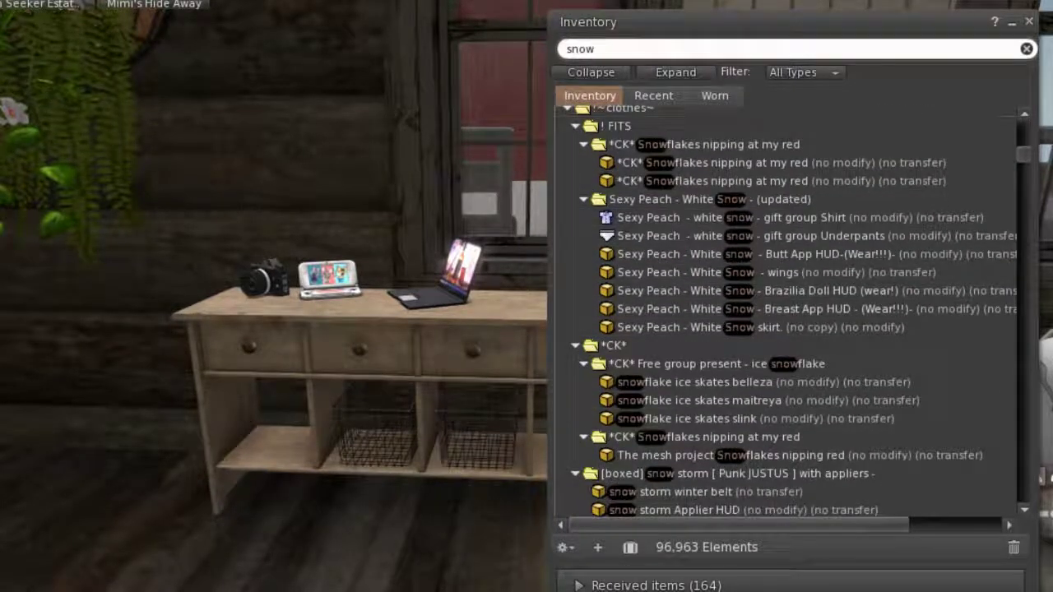
type("storm")
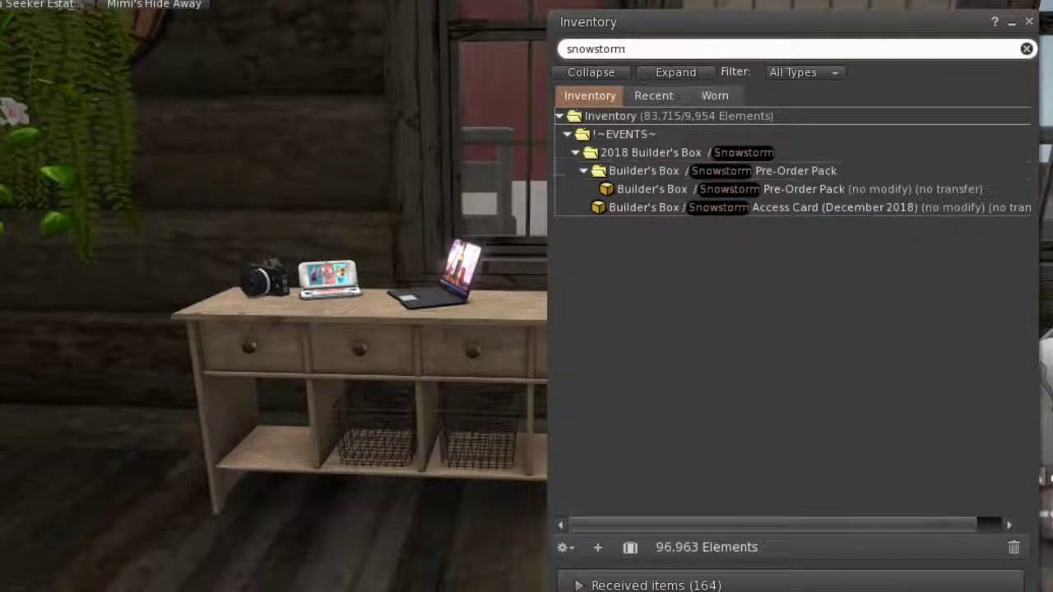
key("ctrl+a")
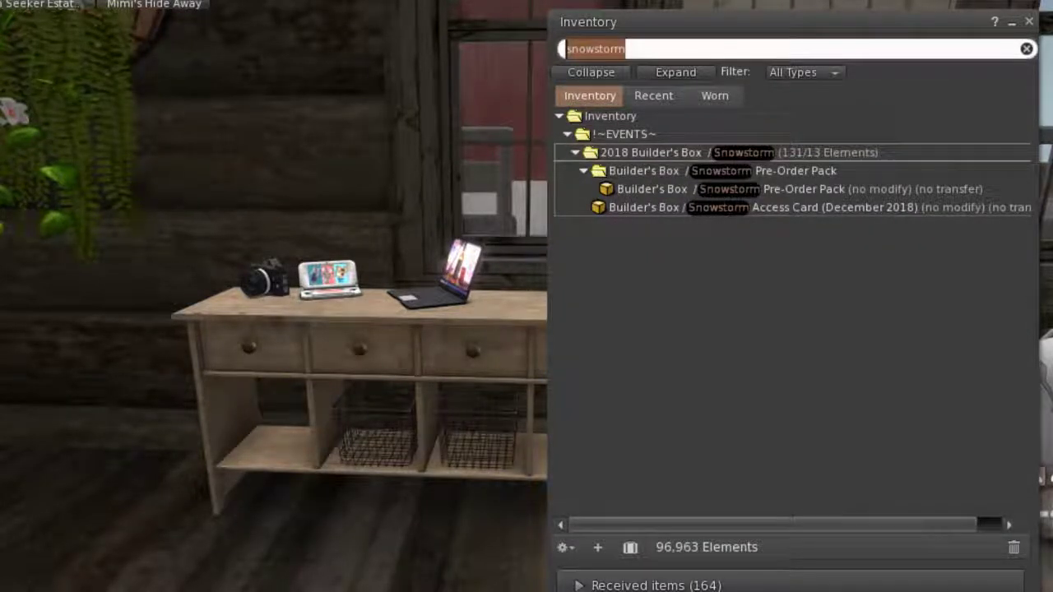
key("BackSpace")
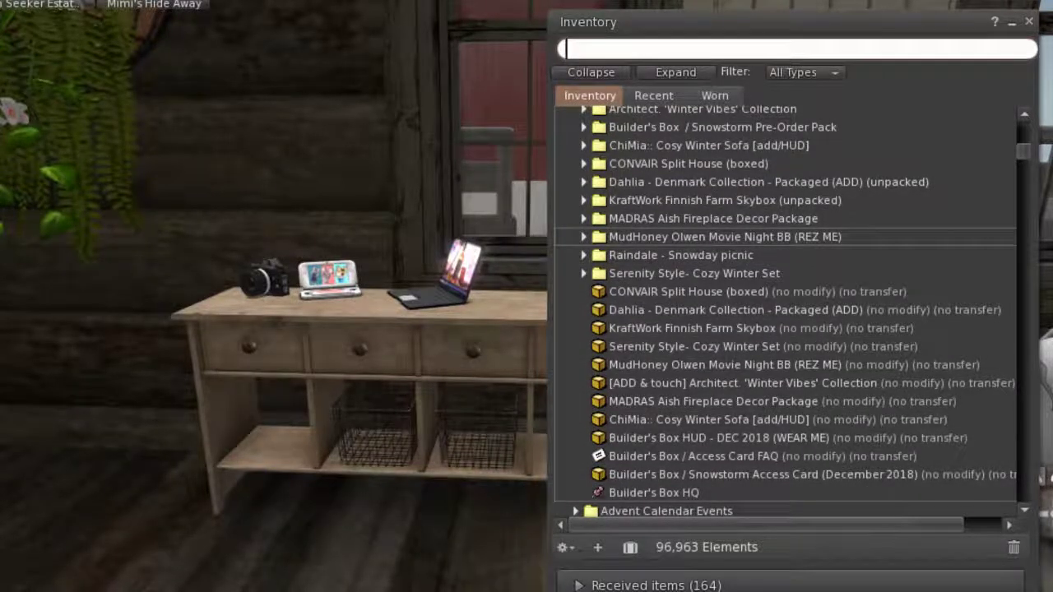
Examine the MudHoney Olwen Movie Night, Raindale Snowday picnic and Serenity Style Cozy Winter Set folders for usable decor
left_click(583, 236)
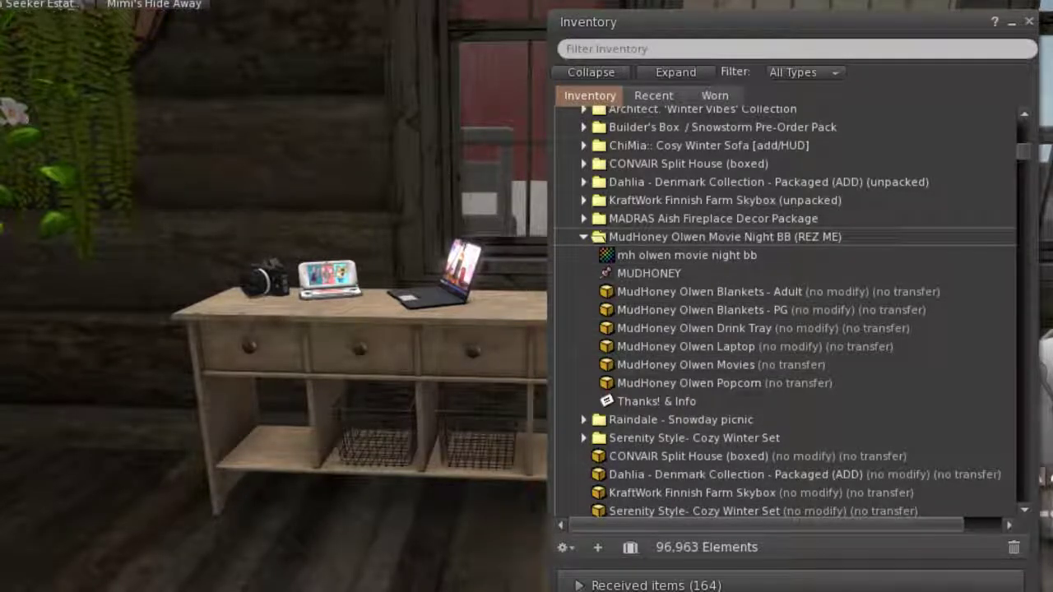
left_click(583, 236)
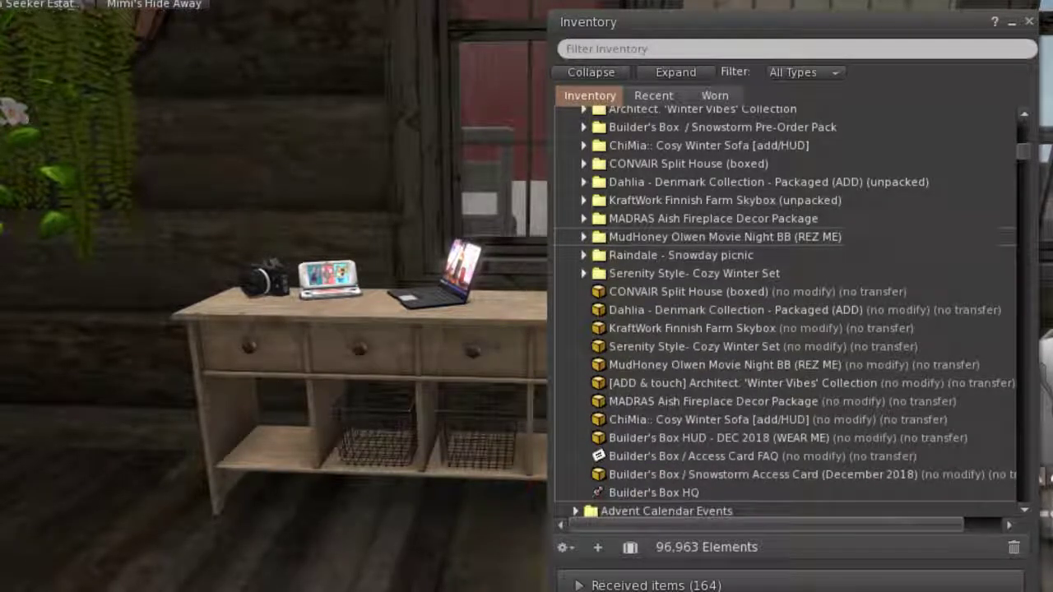
left_click(583, 255)
left_click(583, 255)
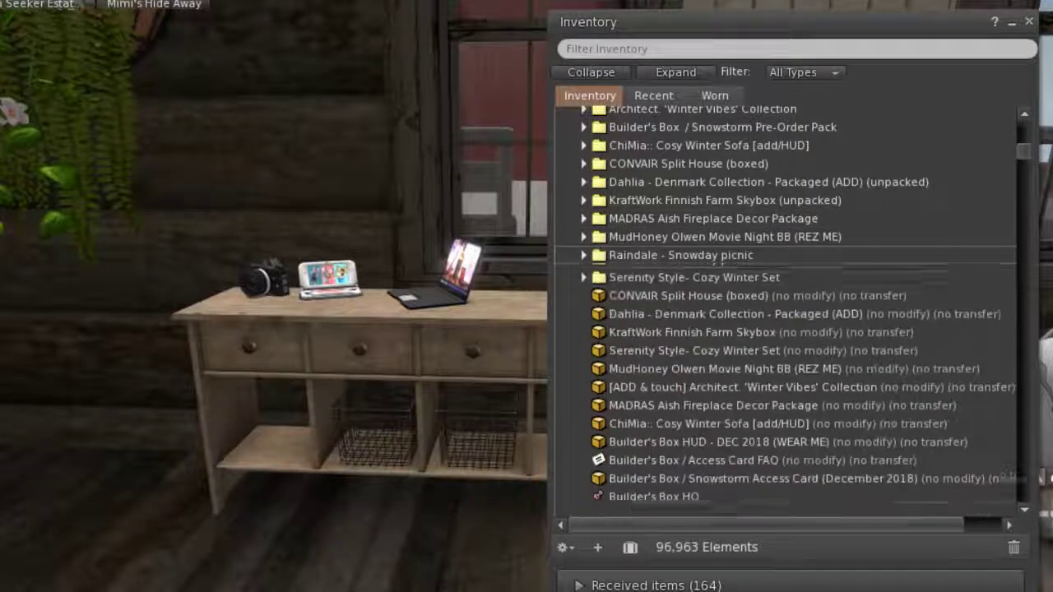
left_click(583, 273)
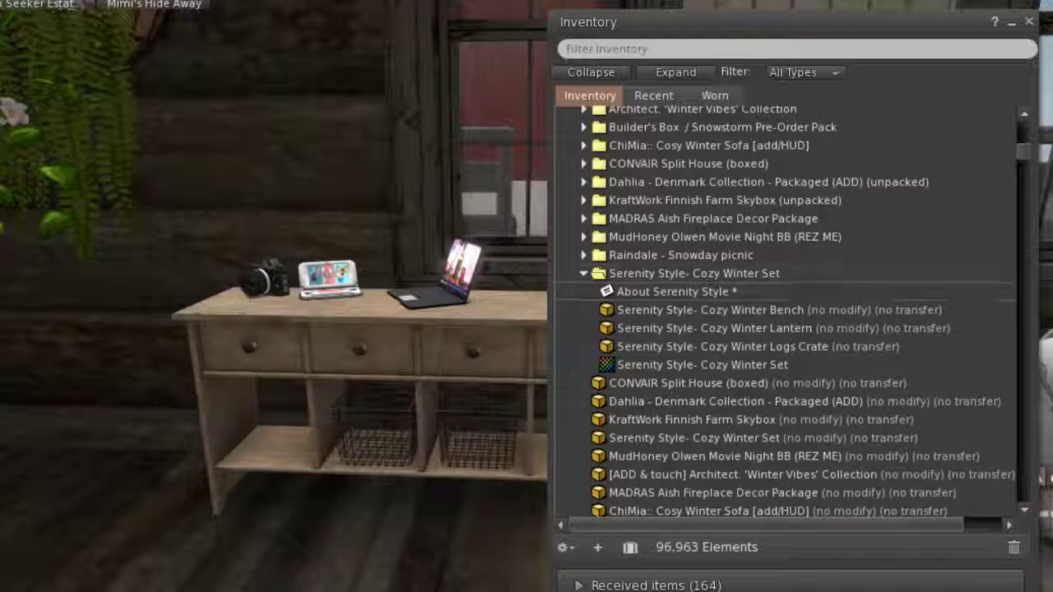
key("Left")
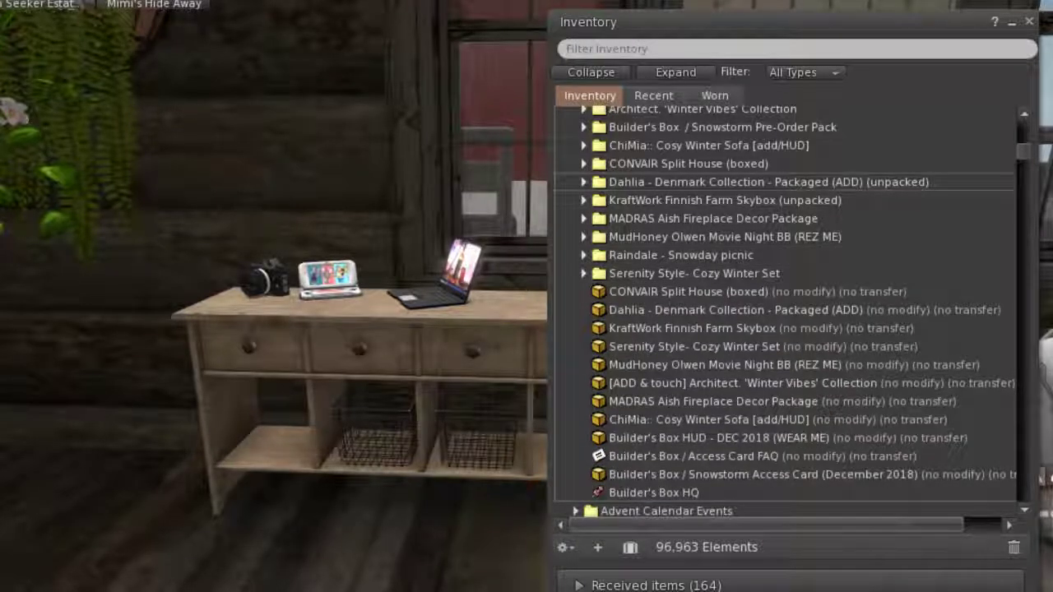
scroll(781, 177, "up", 1)
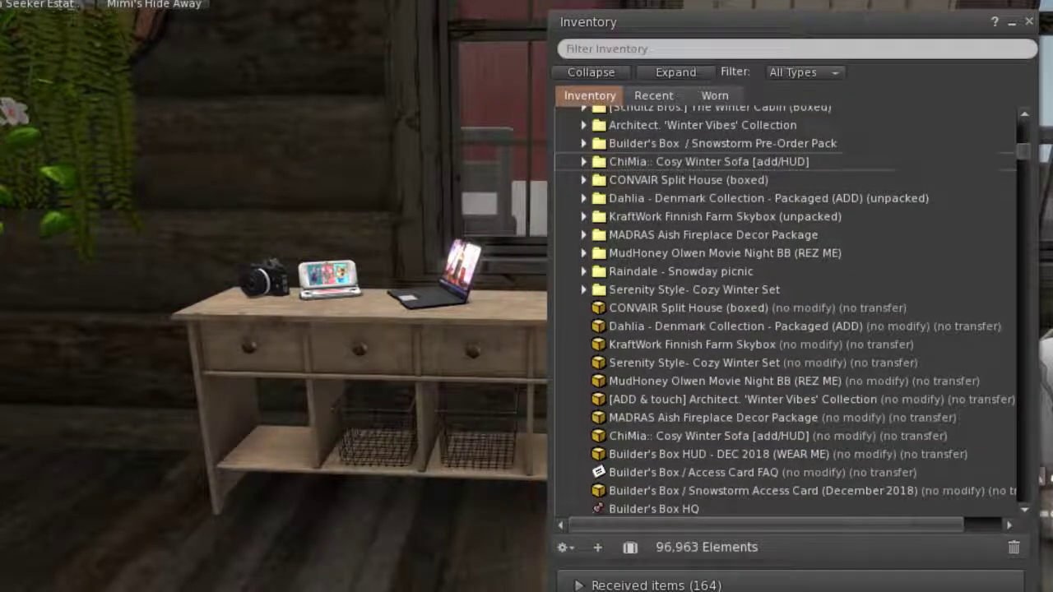
scroll(782, 176, "up", 3)
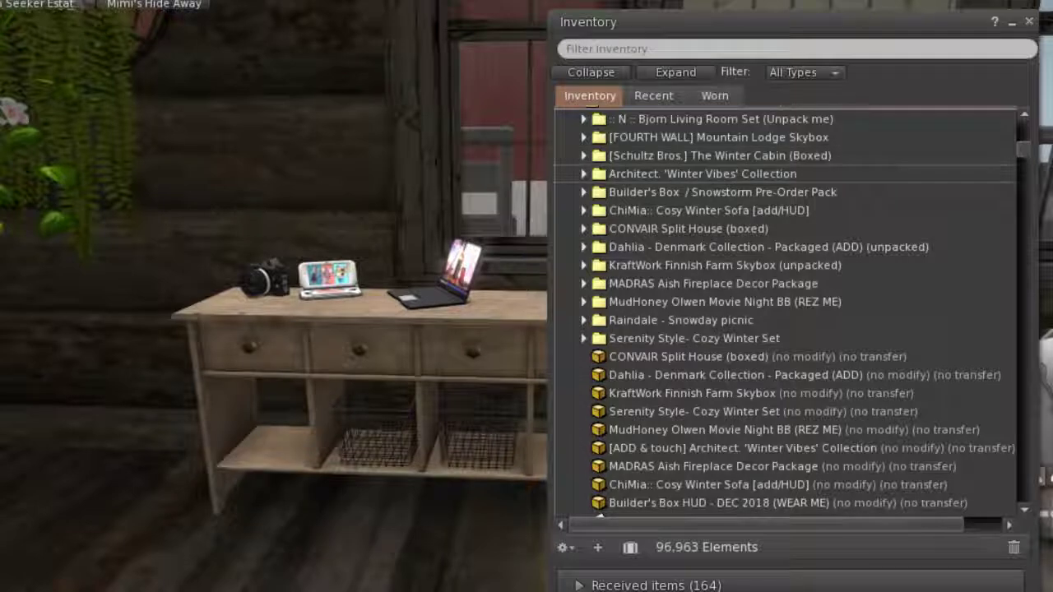
Place the 'Winter Vibes' Messy Carpet from the Architect 'Winter Vibes' Collection on the floor in front of the console table
left_click(583, 173)
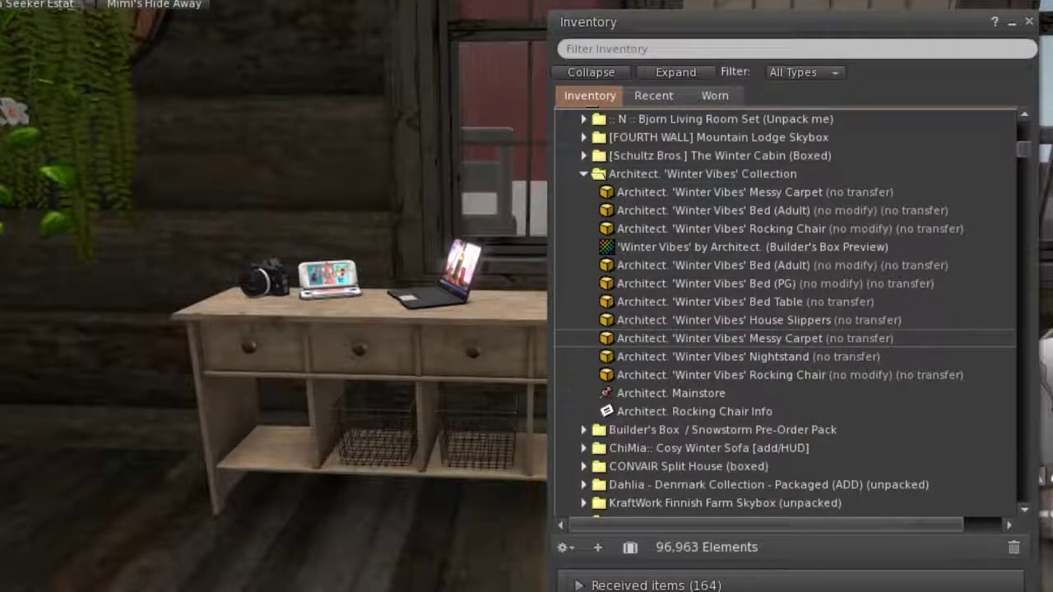
left_click(719, 338)
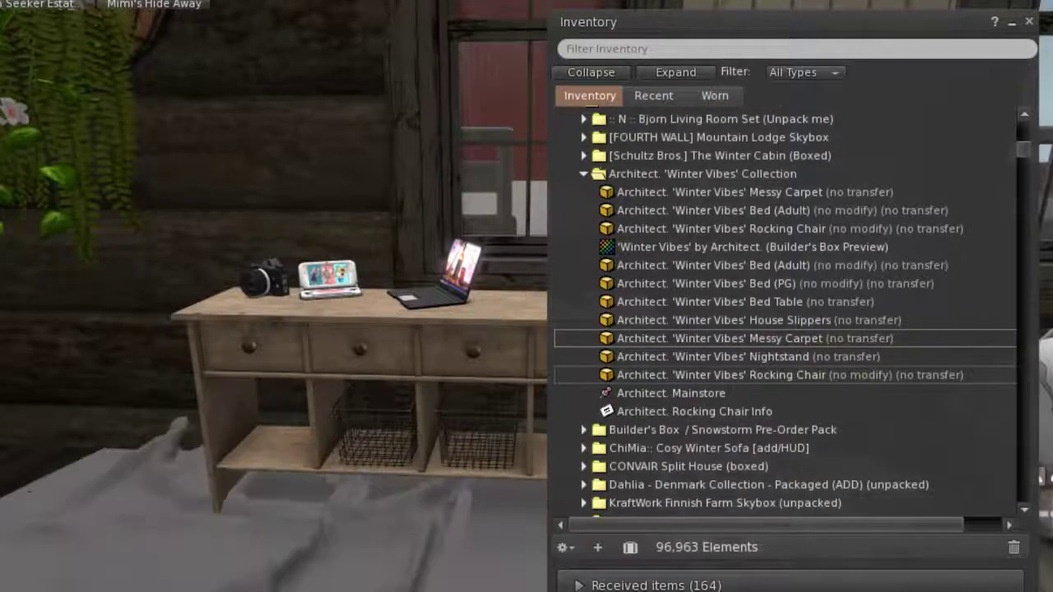
left_click(583, 174)
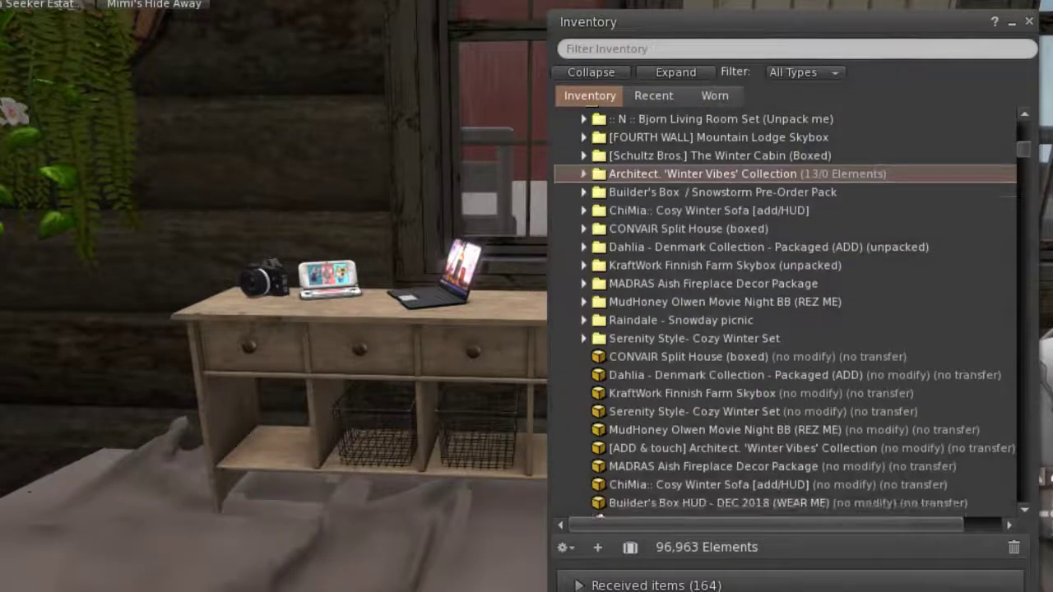
Place the Dahlia Denmark Blush blanket from the Denmark Collection on the floor in front of the console table
left_click(583, 192)
left_click(583, 191)
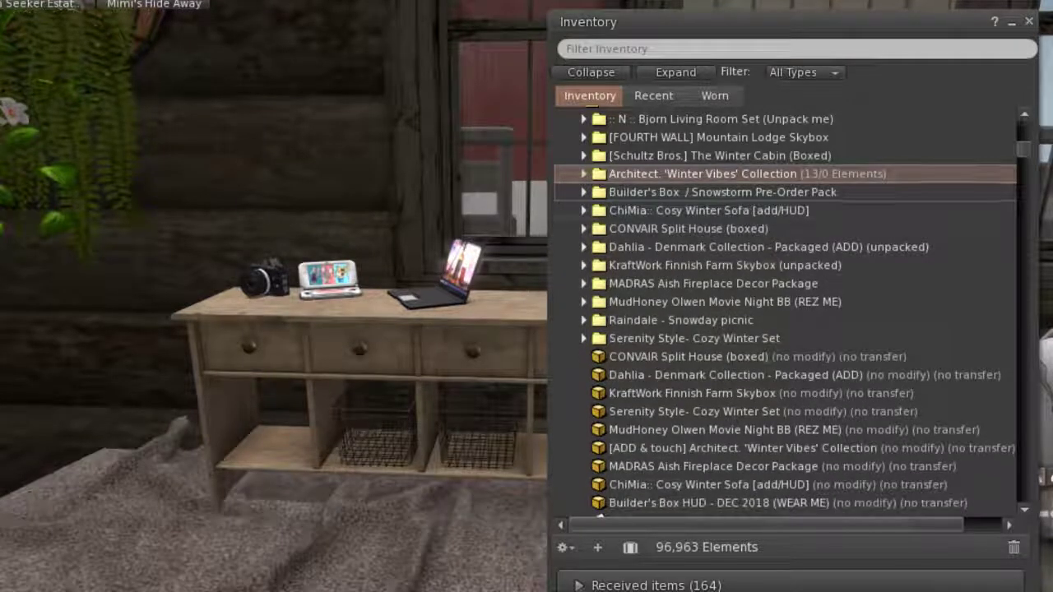
left_click(583, 210)
left_click(583, 210)
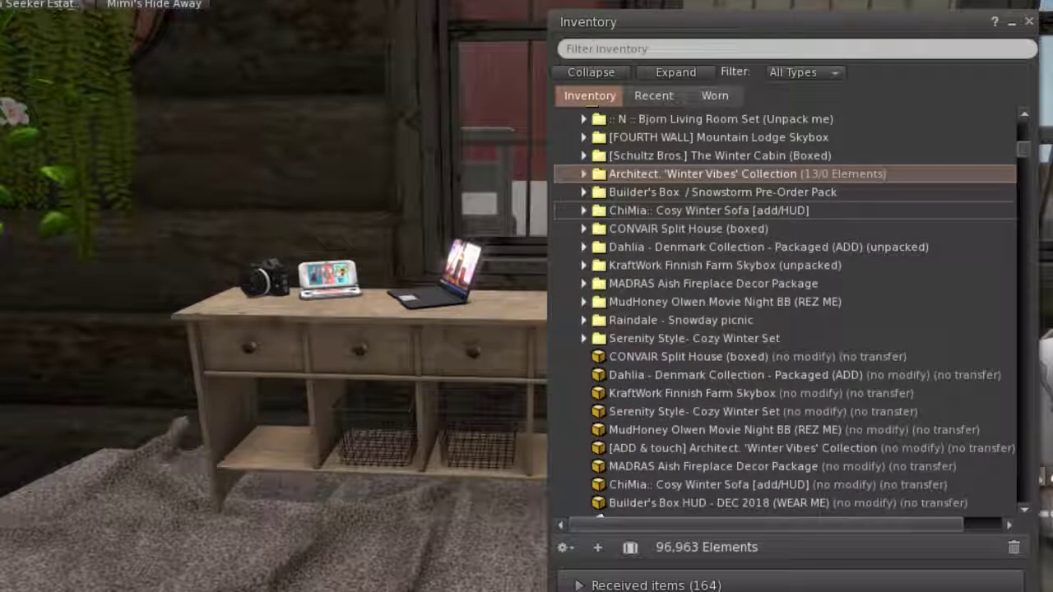
left_click(583, 227)
left_click(583, 227)
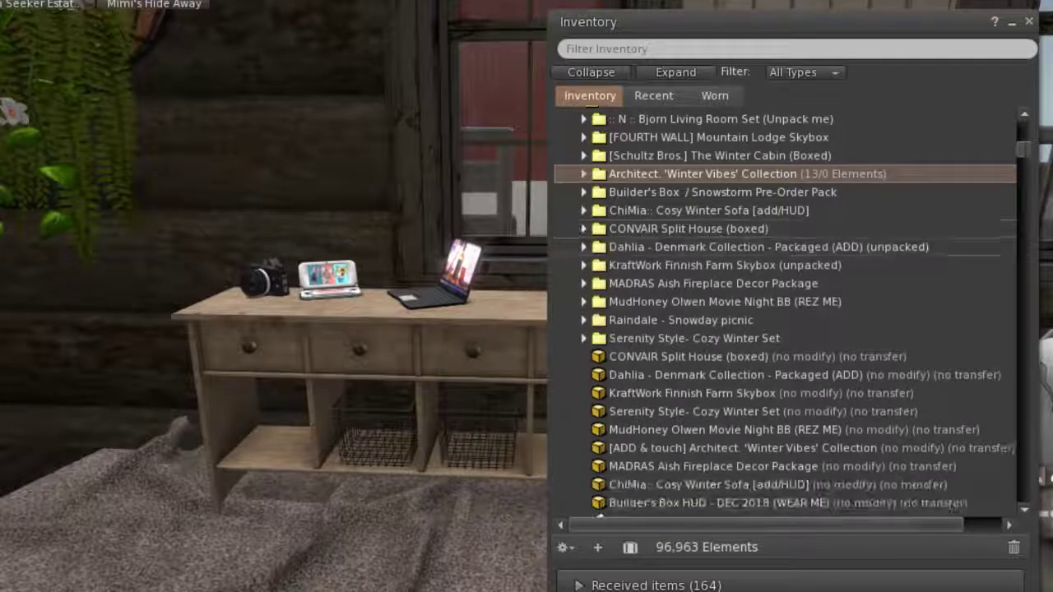
left_click(583, 247)
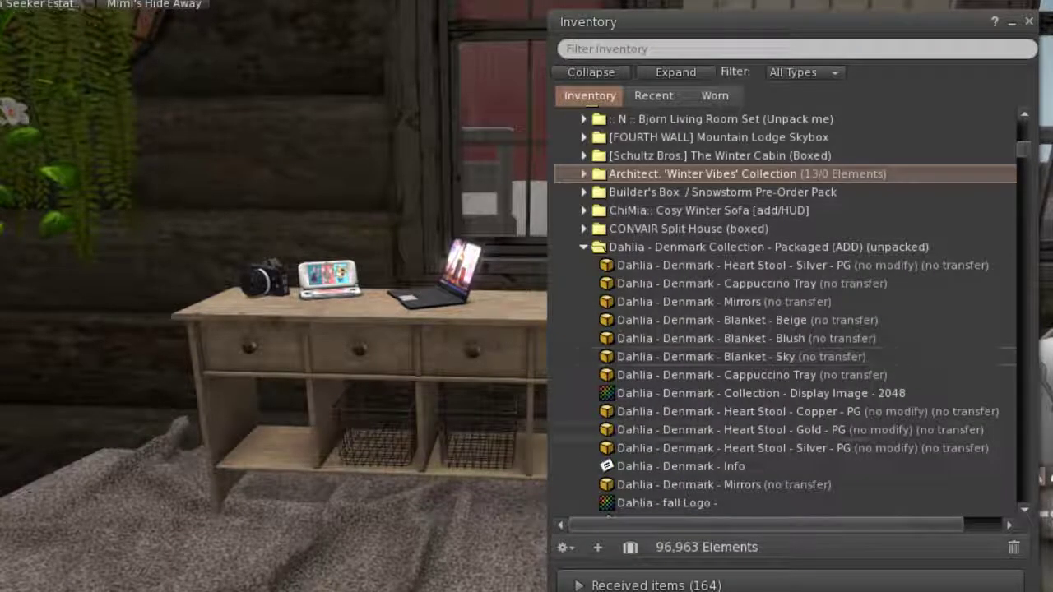
left_click(710, 338)
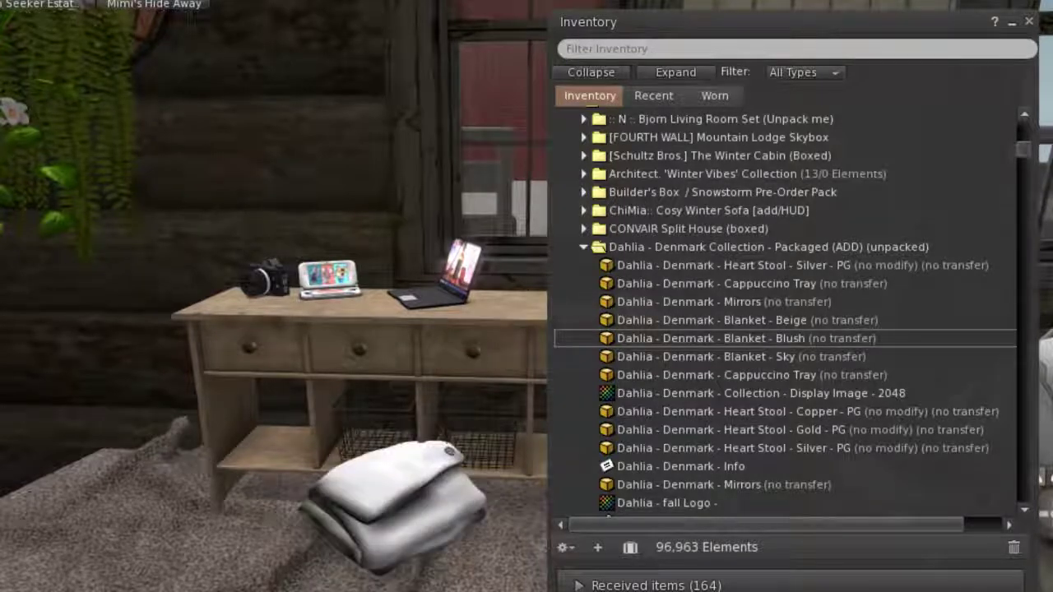
key("ctrl+i")
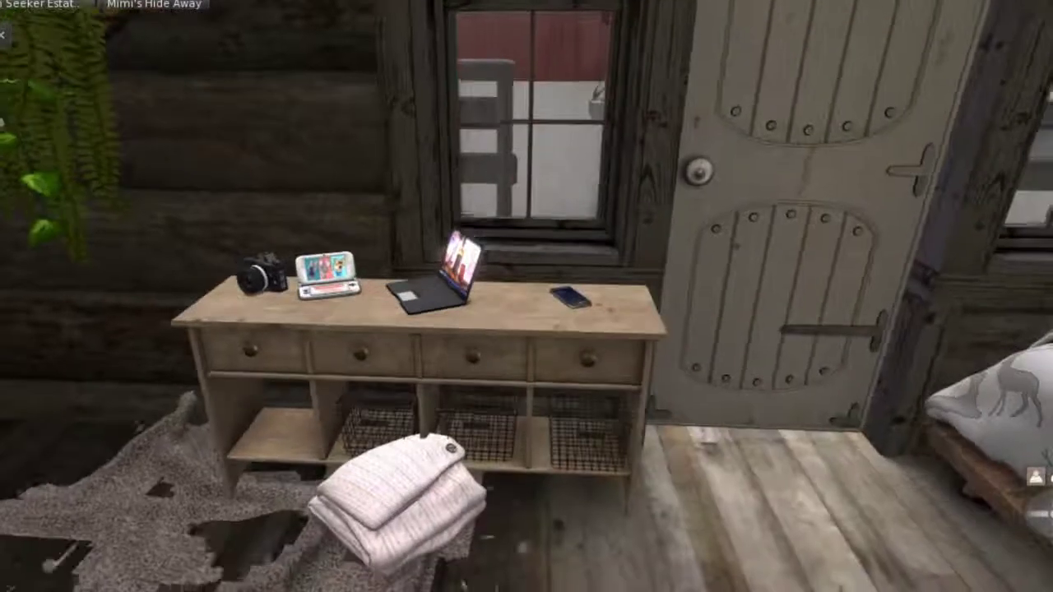
Move the Messy Carpet under the bed to about X 207.522, Y 22.497, Z 1002.630
key("Escape")
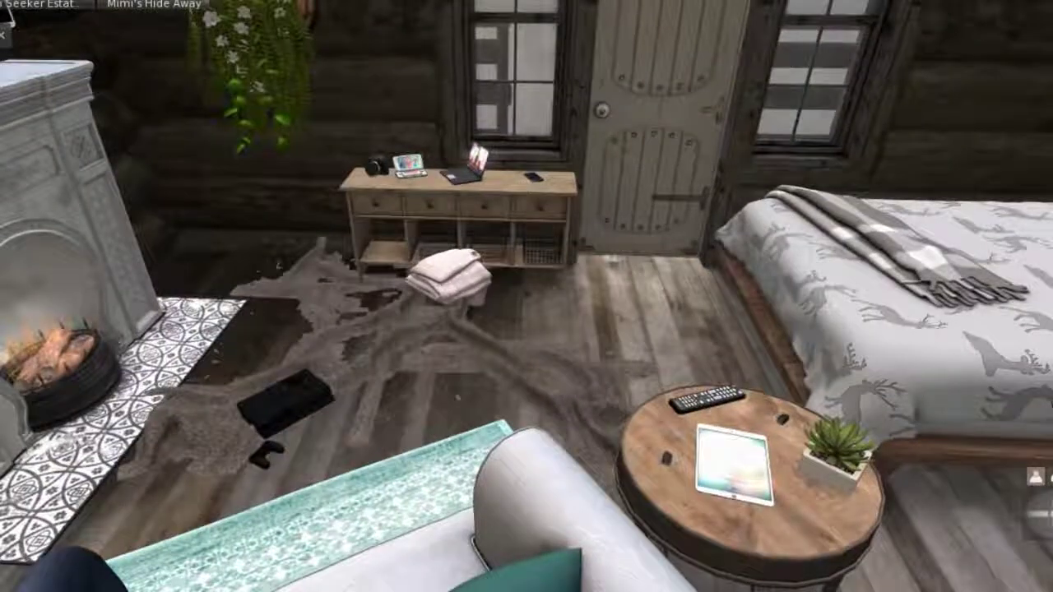
right_click(469, 366)
left_click(510, 399)
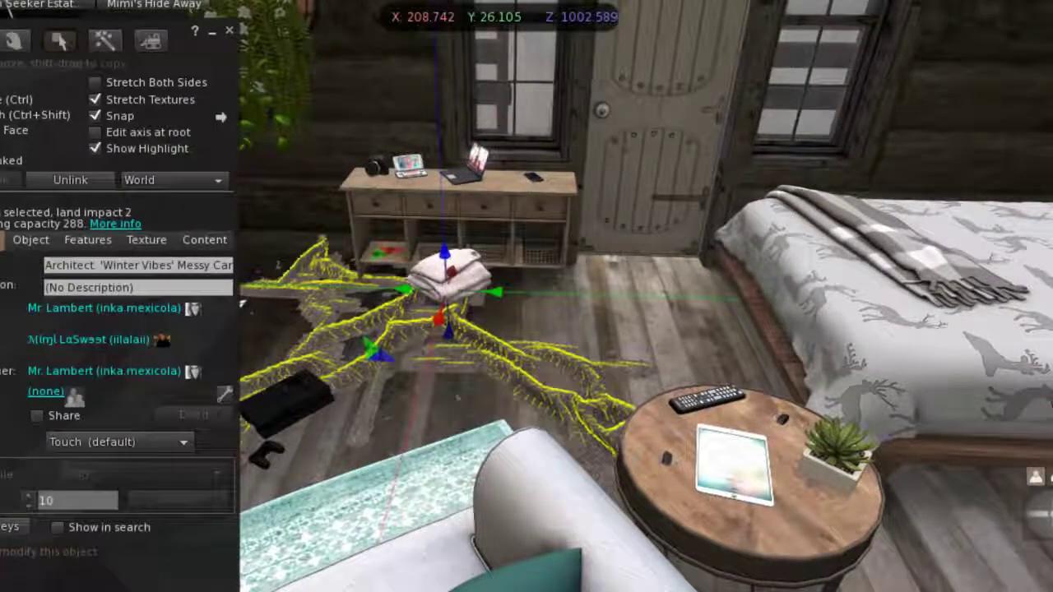
left_click_drag(403, 289, 880, 298)
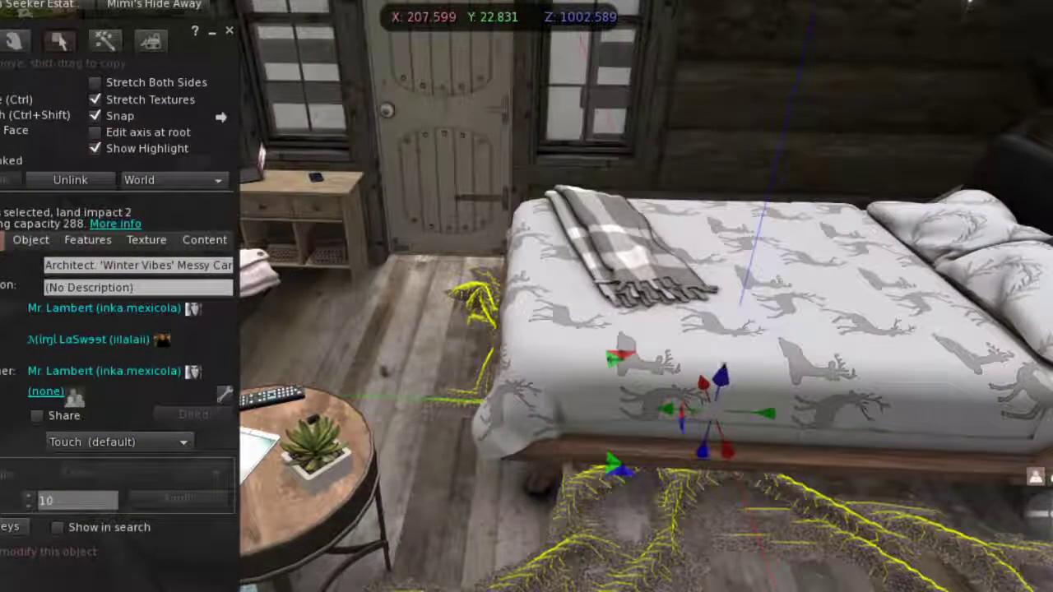
left_click_drag(720, 374, 721, 368)
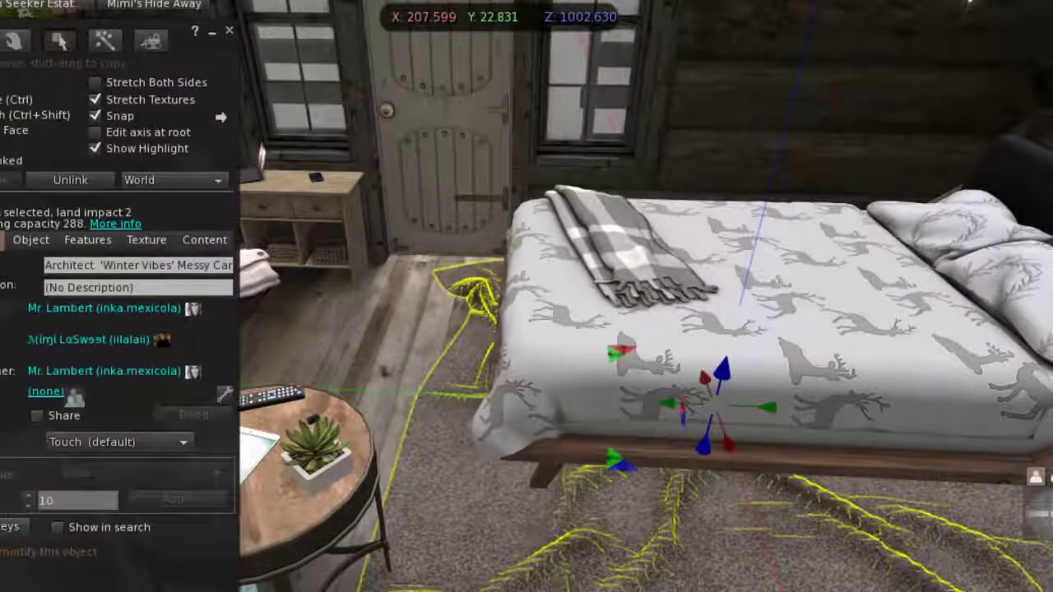
left_click_drag(764, 406, 841, 407)
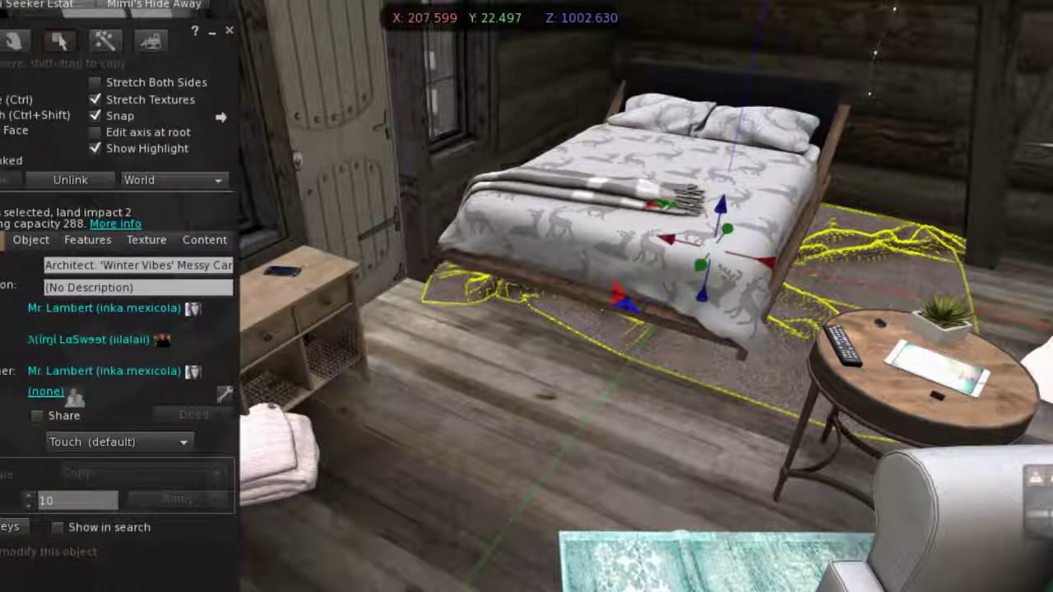
left_click_drag(764, 262, 777, 261)
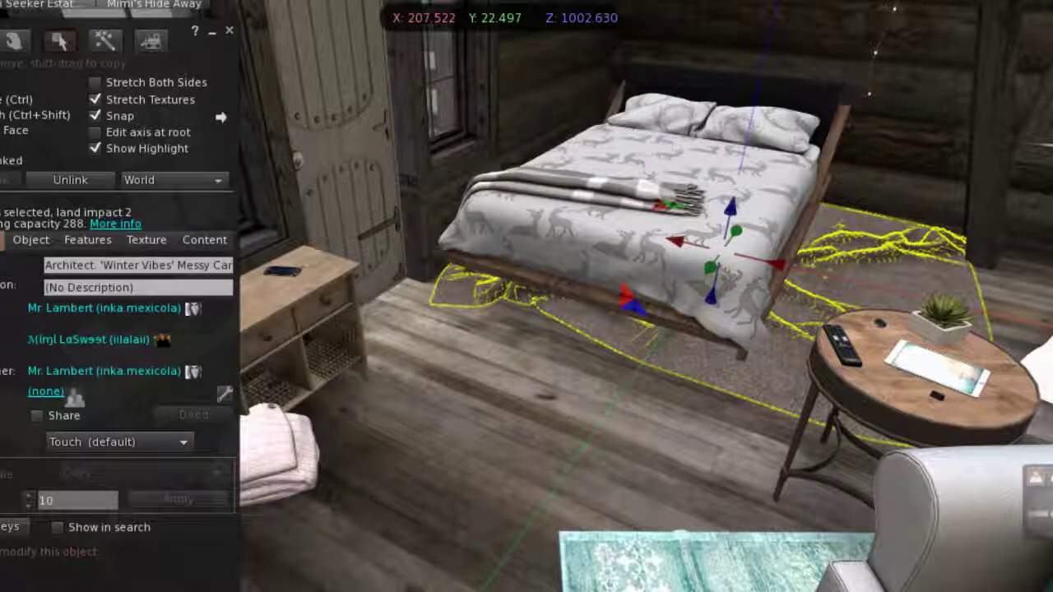
Raise the 'Winter Vibes' Bed (PG) above the carpet to about Z 1003.273
left_click_drag(773, 263, 756, 195)
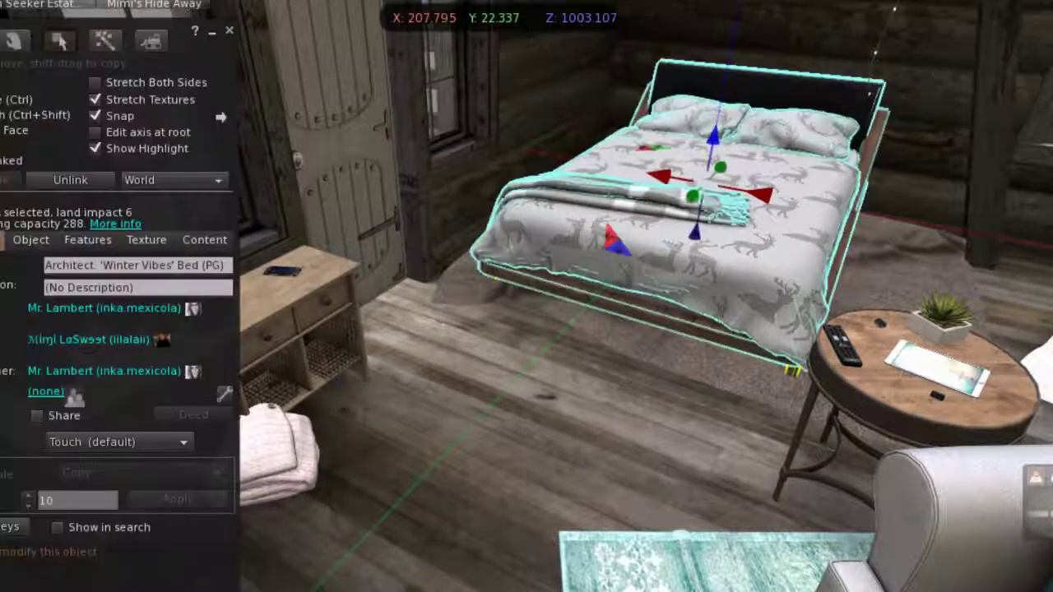
left_click_drag(710, 137, 713, 113)
key("ctrl+z")
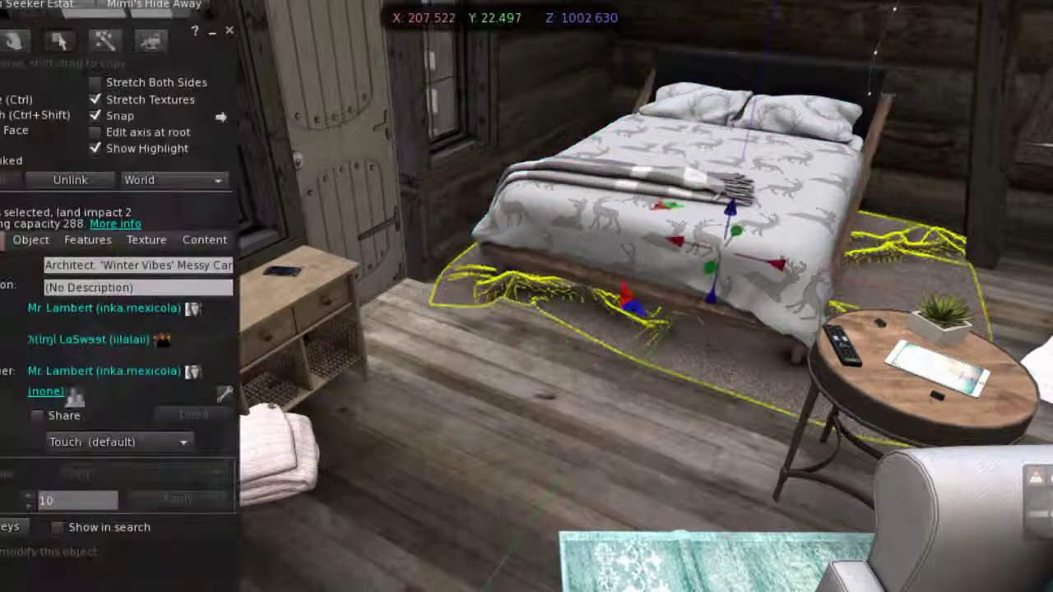
left_click_drag(728, 212, 728, 211)
left_click(699, 246)
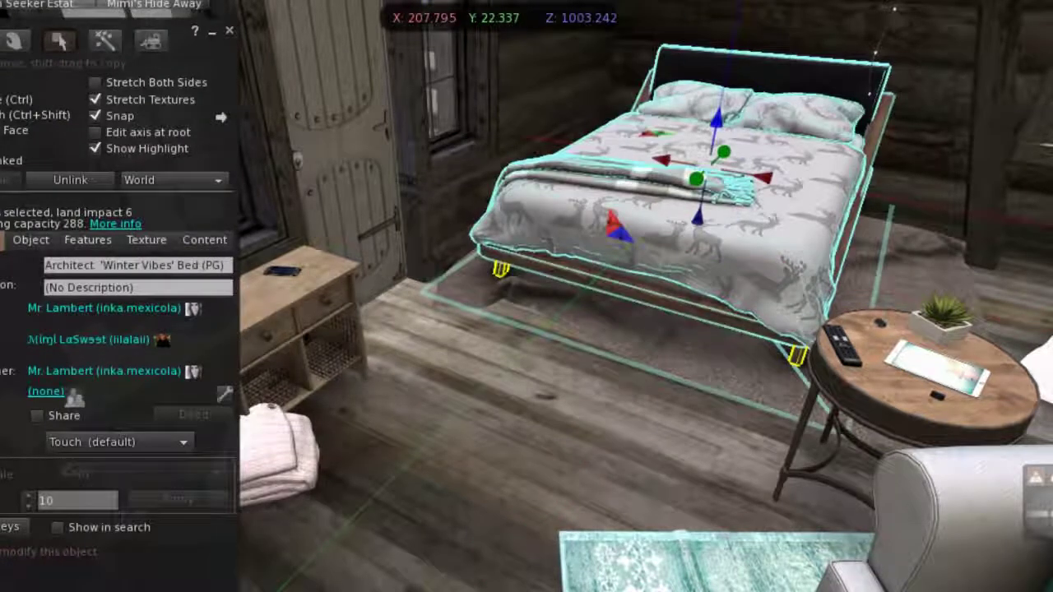
left_click_drag(716, 123, 715, 121)
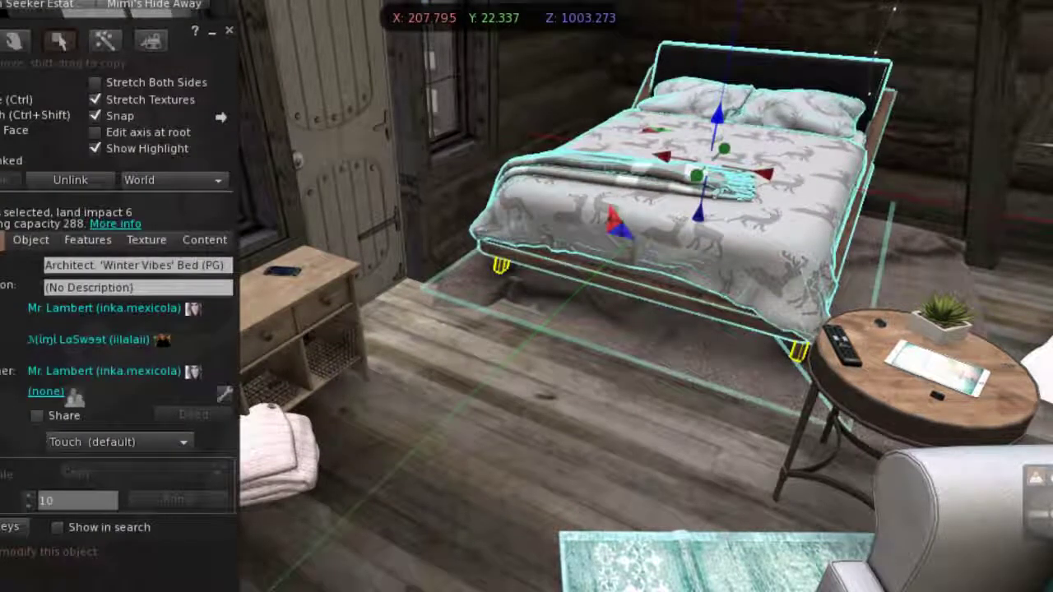
key("Right")
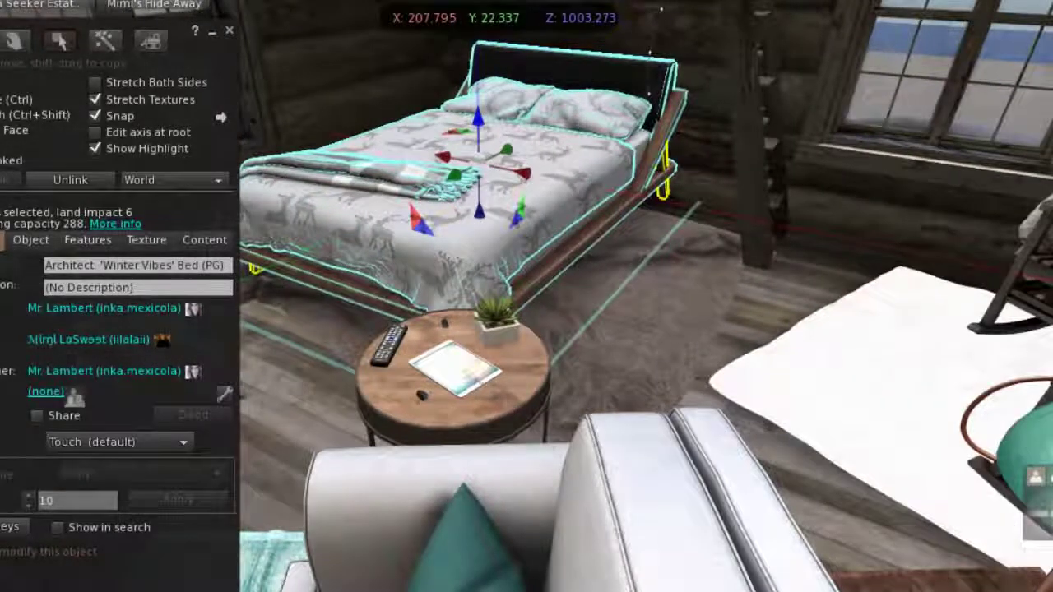
Select the Fiona Coffee Table together with the potted plant, remote control and small items on its top
key("Down")
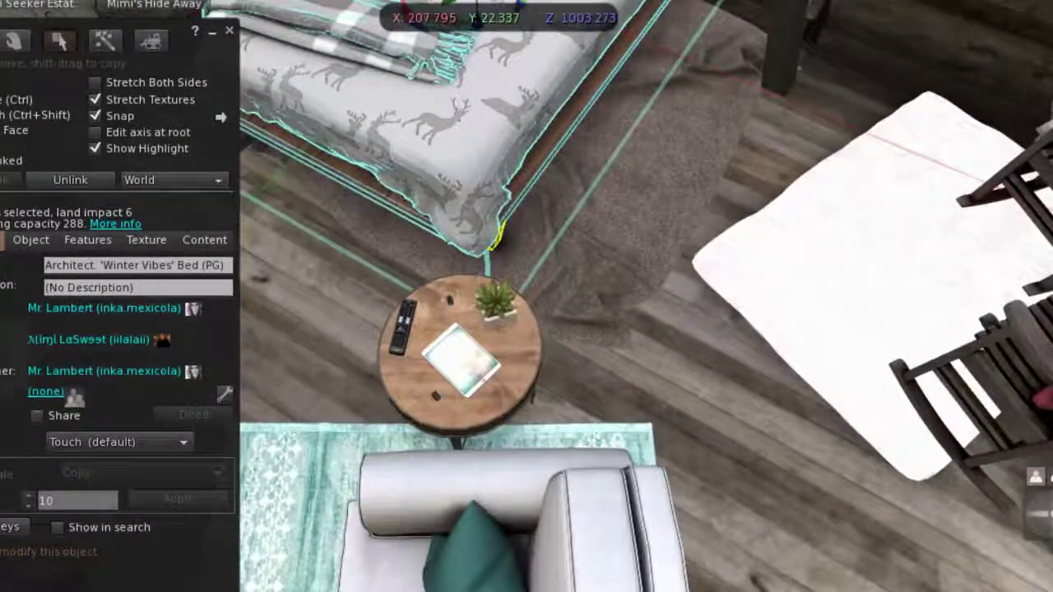
left_click(456, 350)
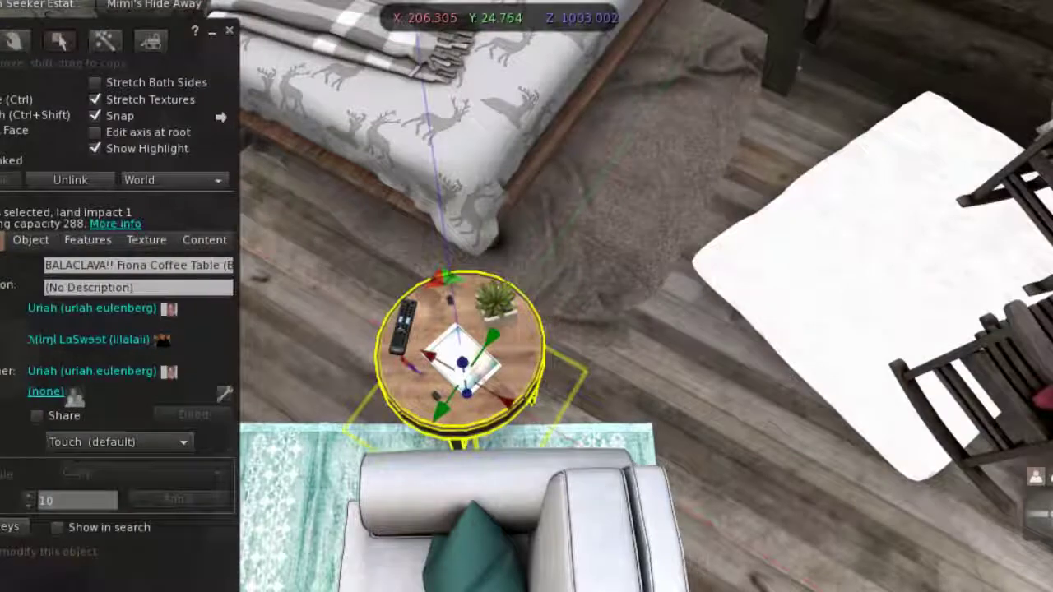
scroll(494, 329, "up", 5)
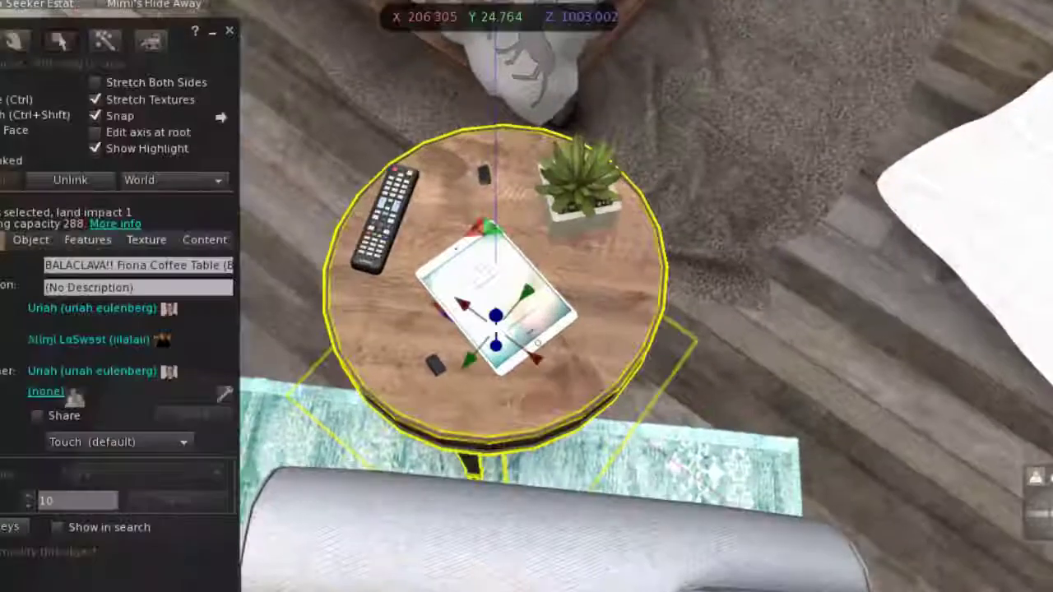
key("ctrl")
left_click(579, 176, "shift")
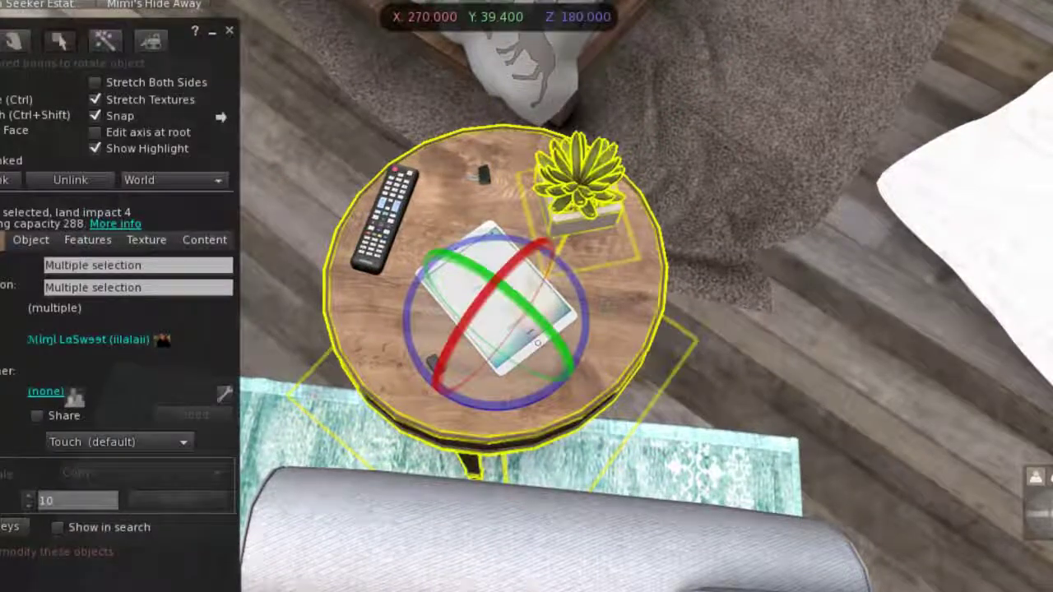
left_click(385, 217, "shift")
left_click(608, 308, "shift")
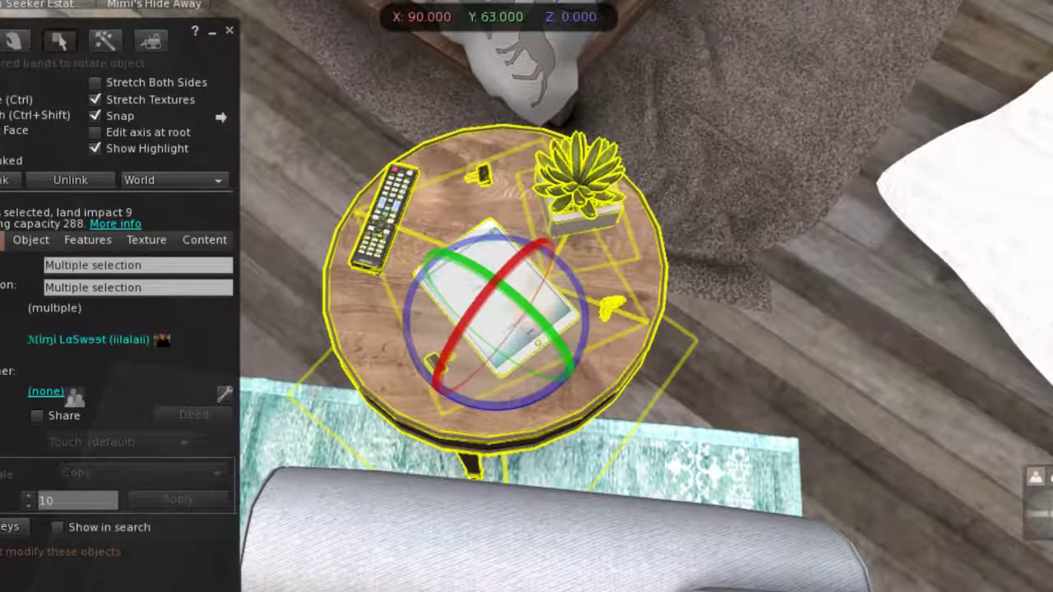
left_click(436, 362, "shift")
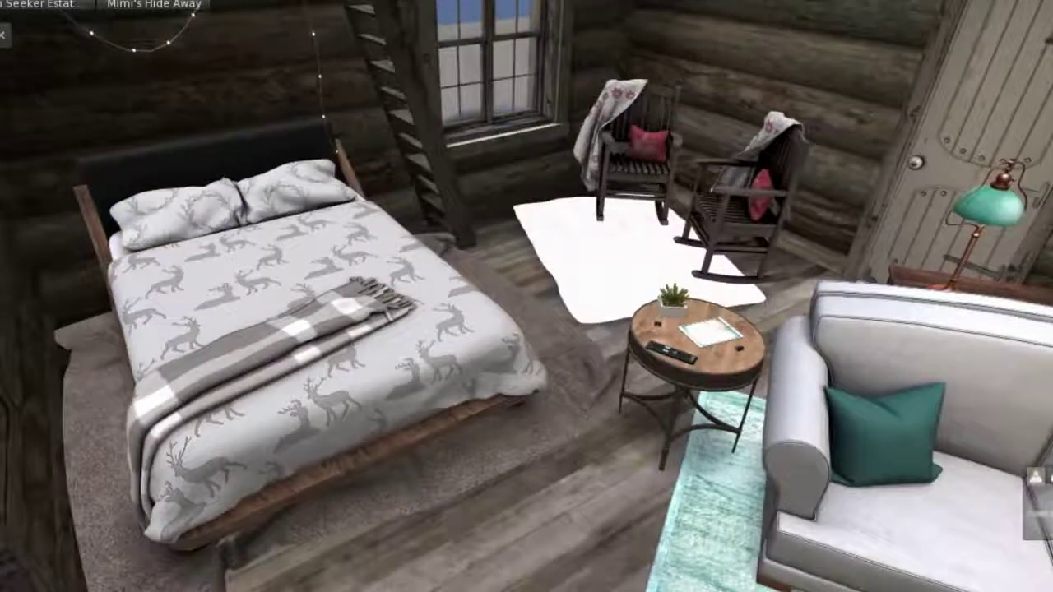
Rotate the 'Winter Vibes' Bed (PG) horizontally to X 270, Y 0, Z 180
right_click(300, 372)
left_click(345, 418)
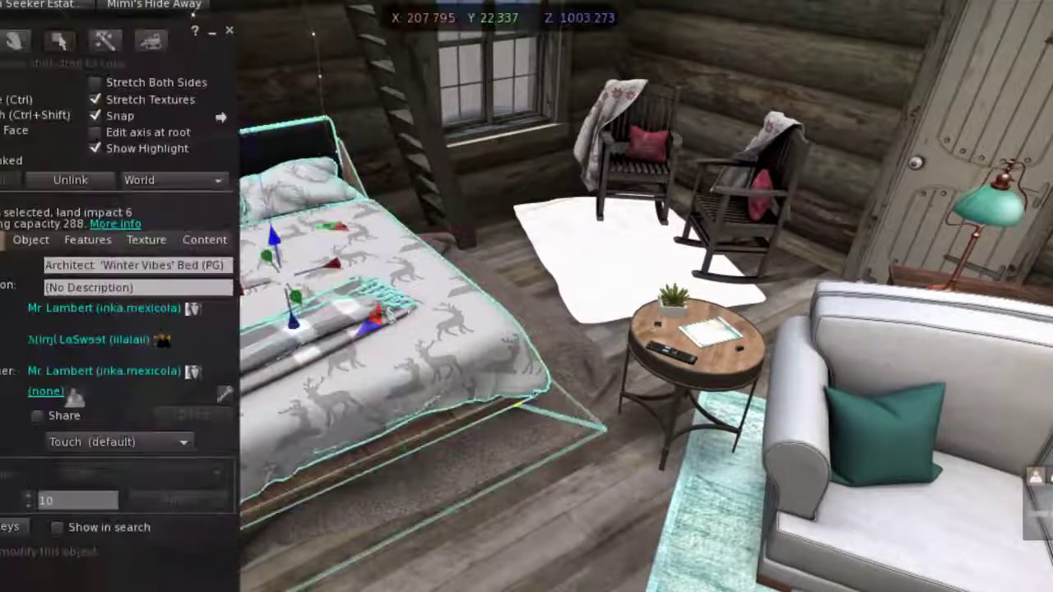
key("ctrl")
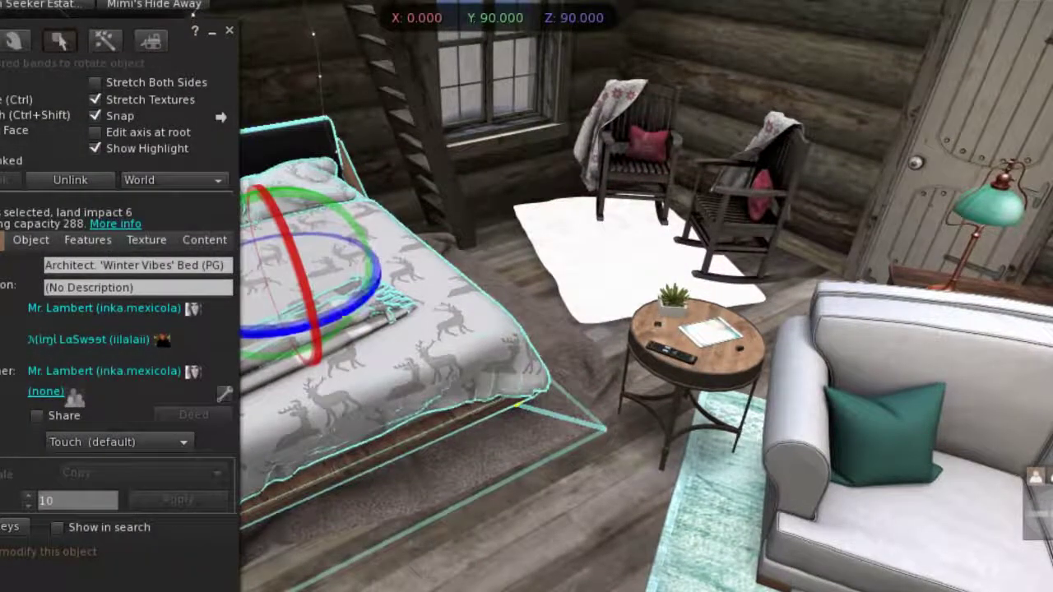
left_click_drag(374, 284, 288, 335)
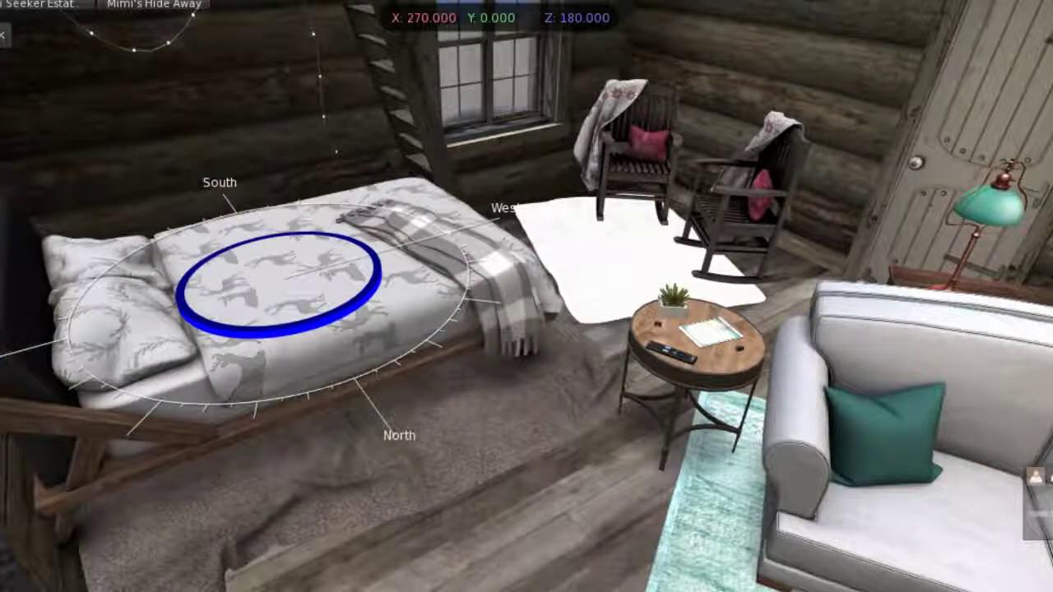
key("Escape")
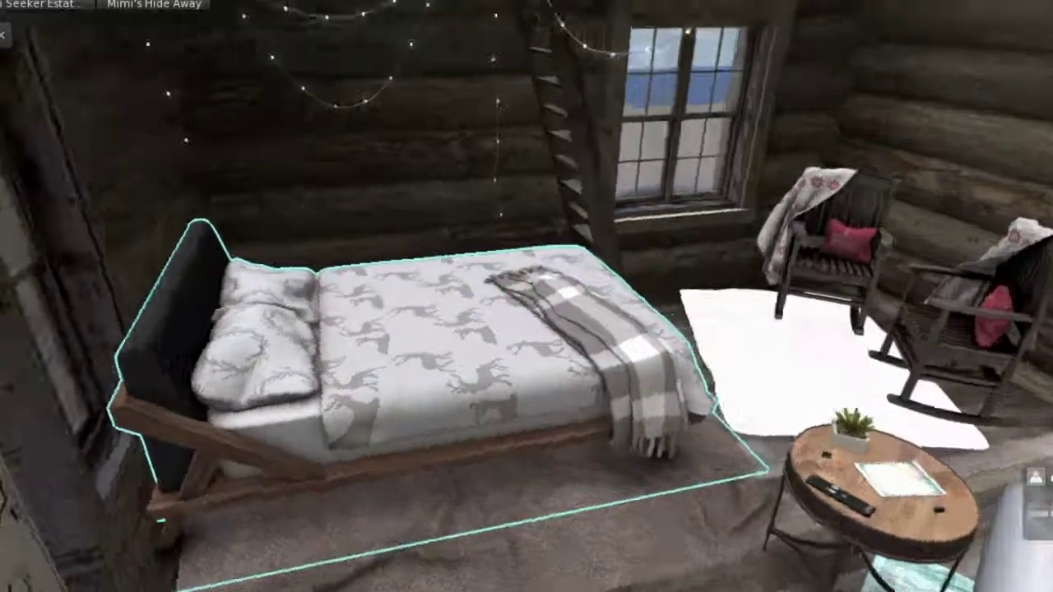
Lower the bed to Z 1003.151 and reposition it along the cabin walls at about X 207.724, Y 21.861
key("ctrl+3")
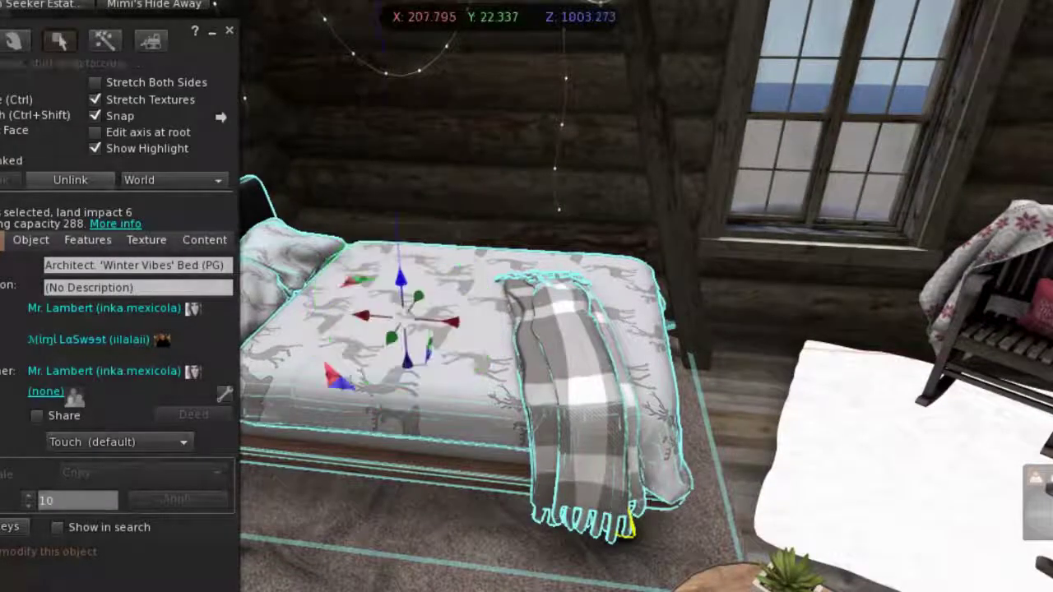
left_click_drag(404, 278, 402, 294)
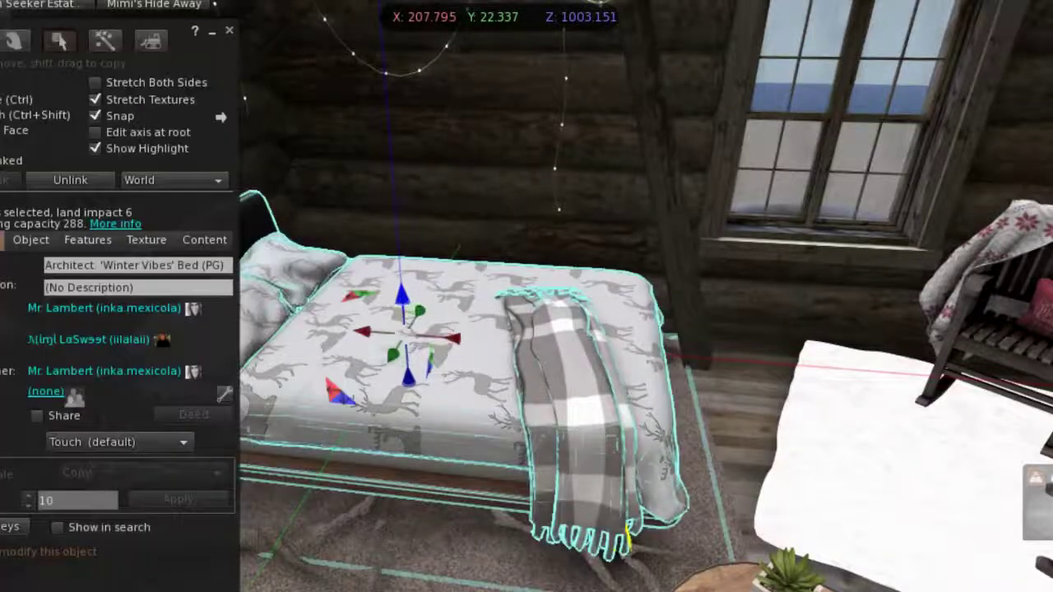
left_click_drag(366, 332, 642, 350)
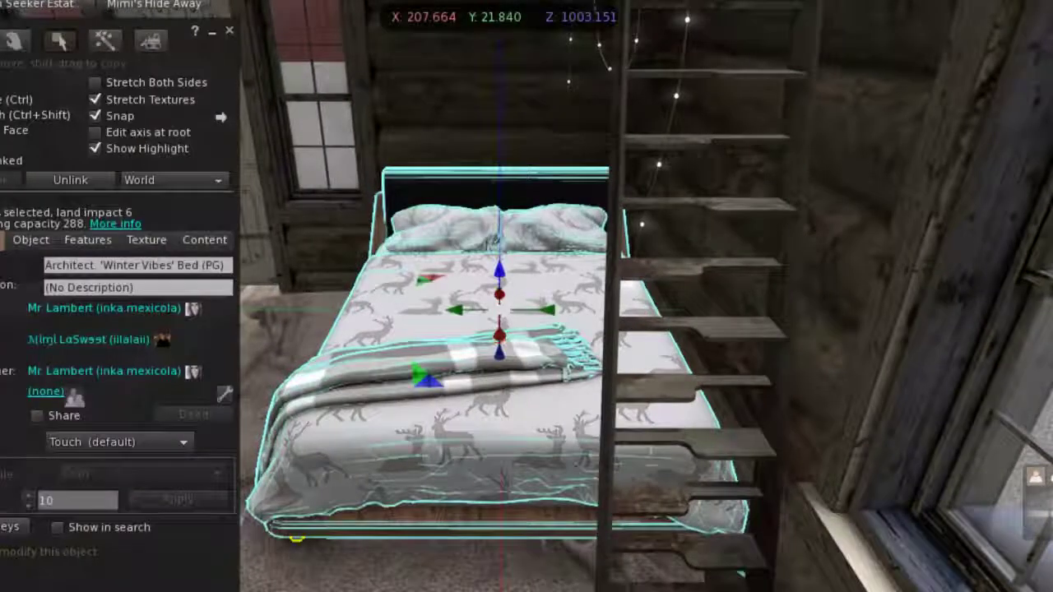
mouse_move(461, 310)
left_mouse_down()
mouse_move(477, 309)
mouse_move(459, 309)
left_mouse_up()
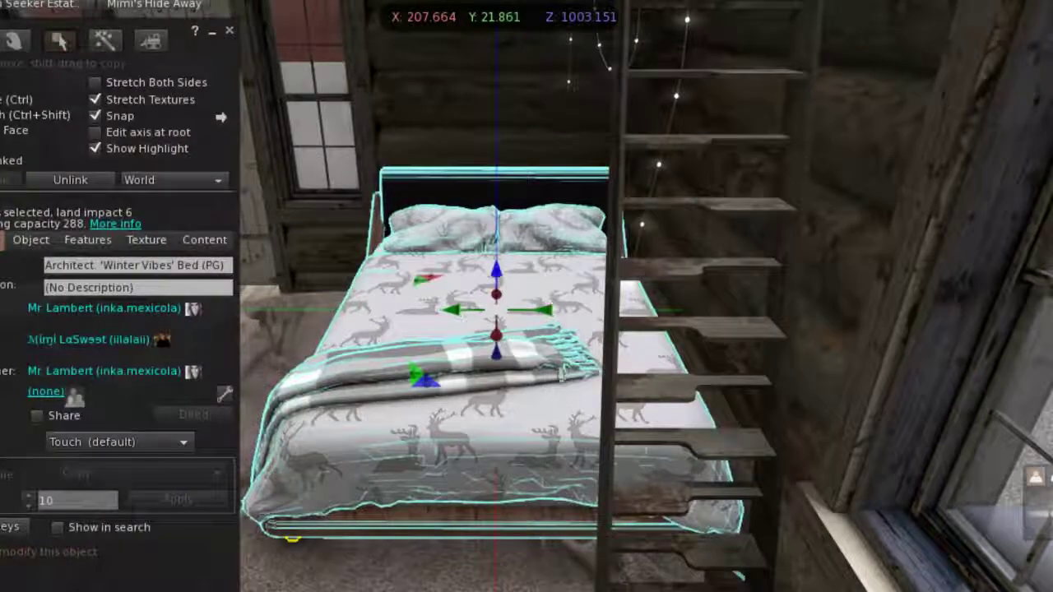
key("Left")
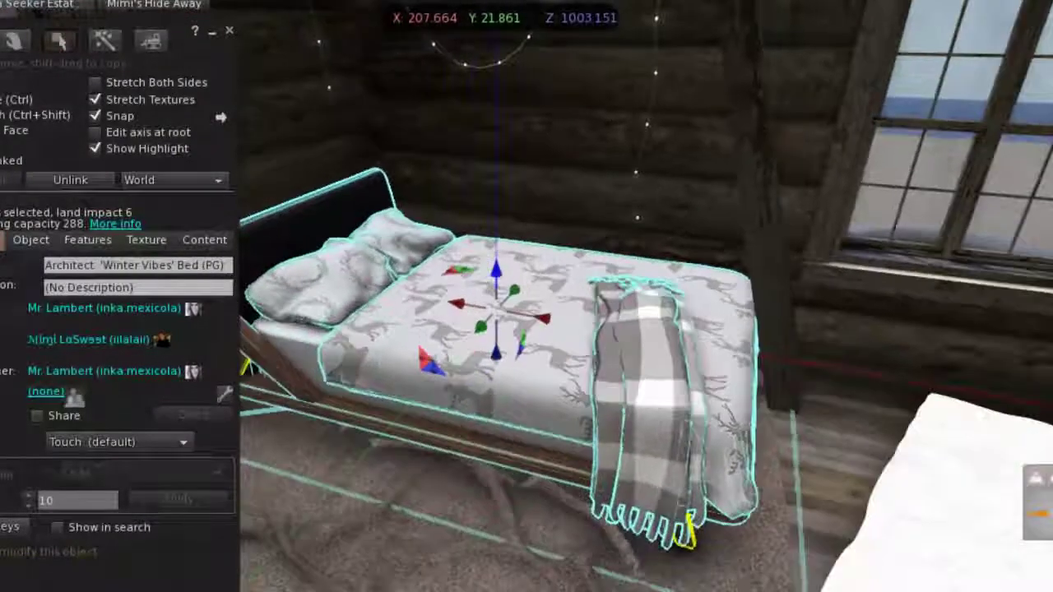
key("Left")
key("Left")
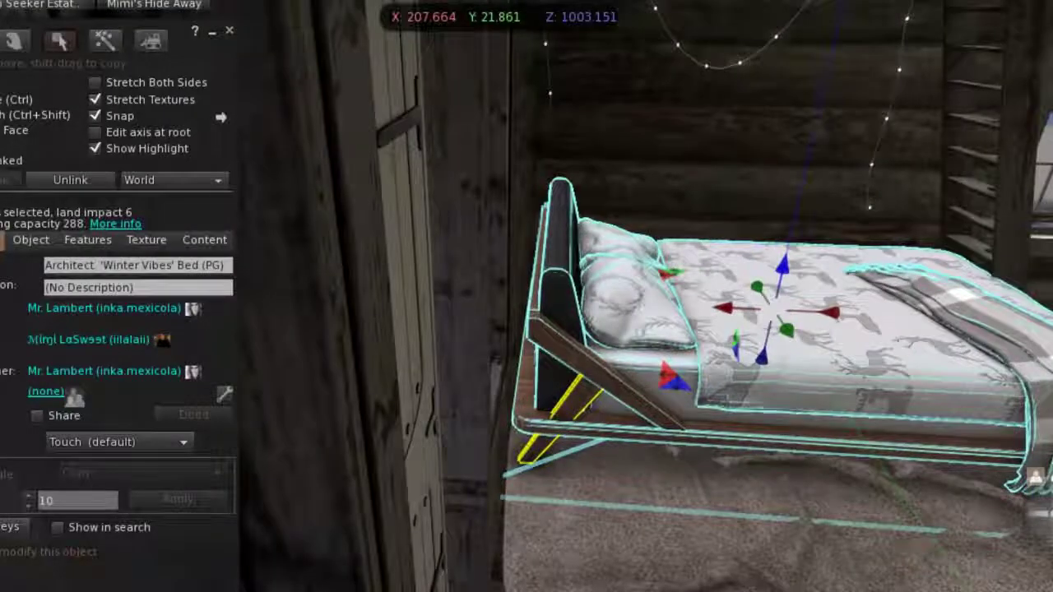
left_click_drag(826, 313, 807, 311)
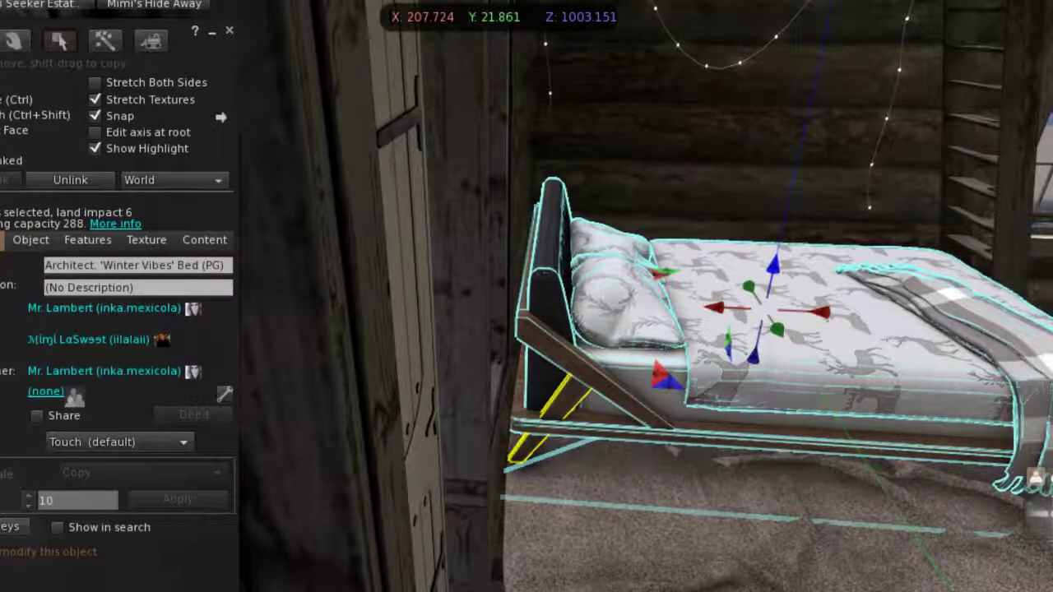
key("Escape")
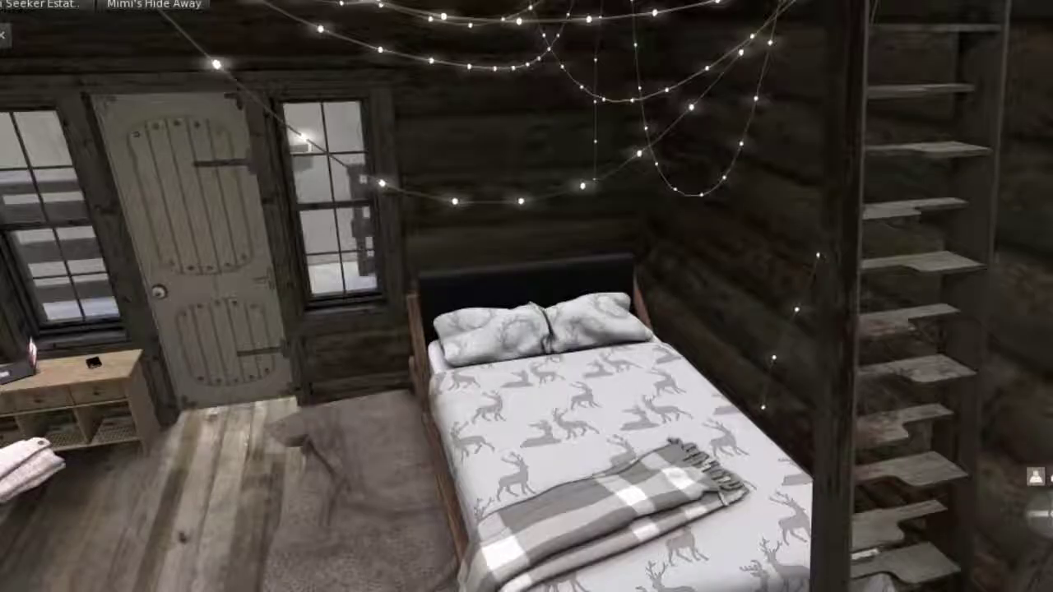
Move the Dahlia Denmark Blush blanket from the floor by the console table to above the sofa seat, at about X 205.766, Z 1003.317
key("Left")
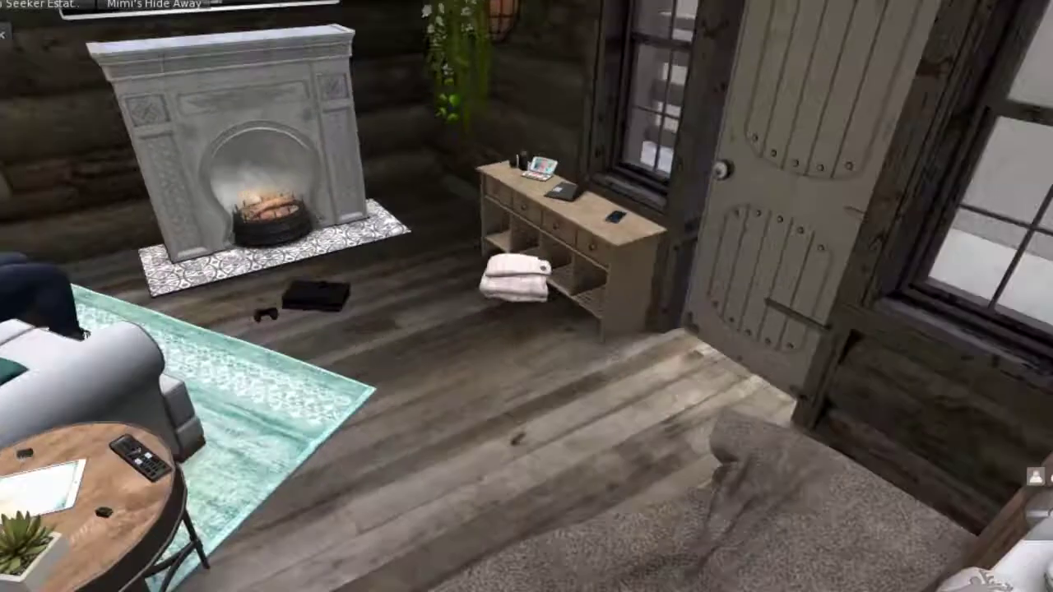
key("Up")
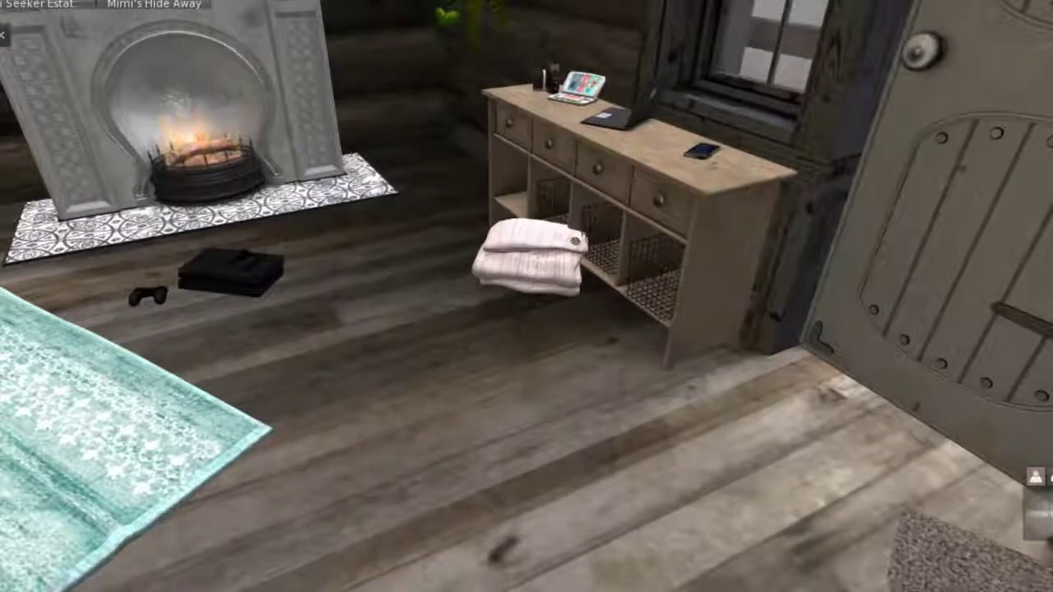
key("Page_Up")
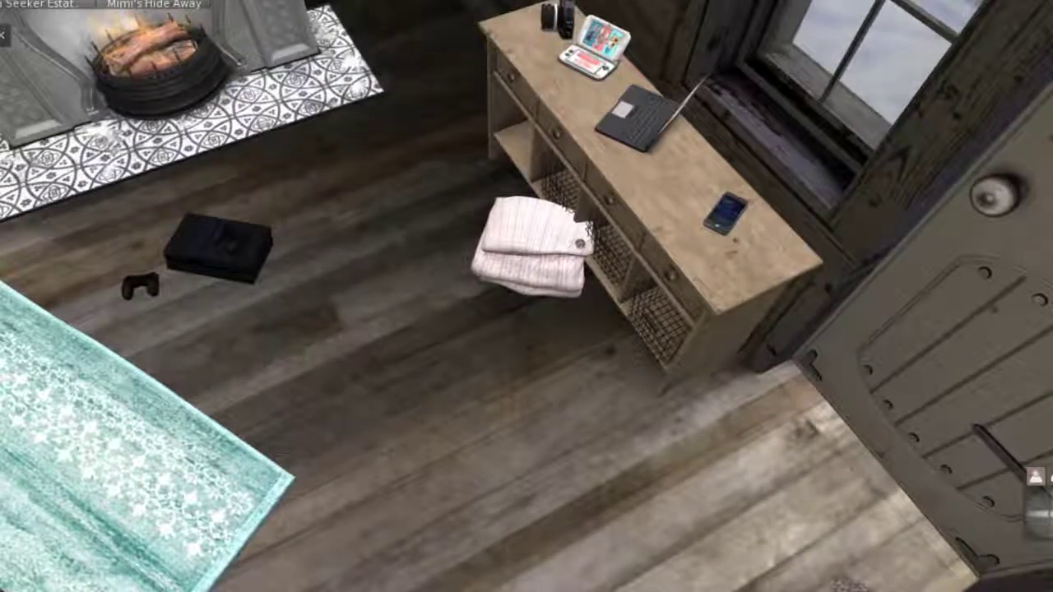
key("Left")
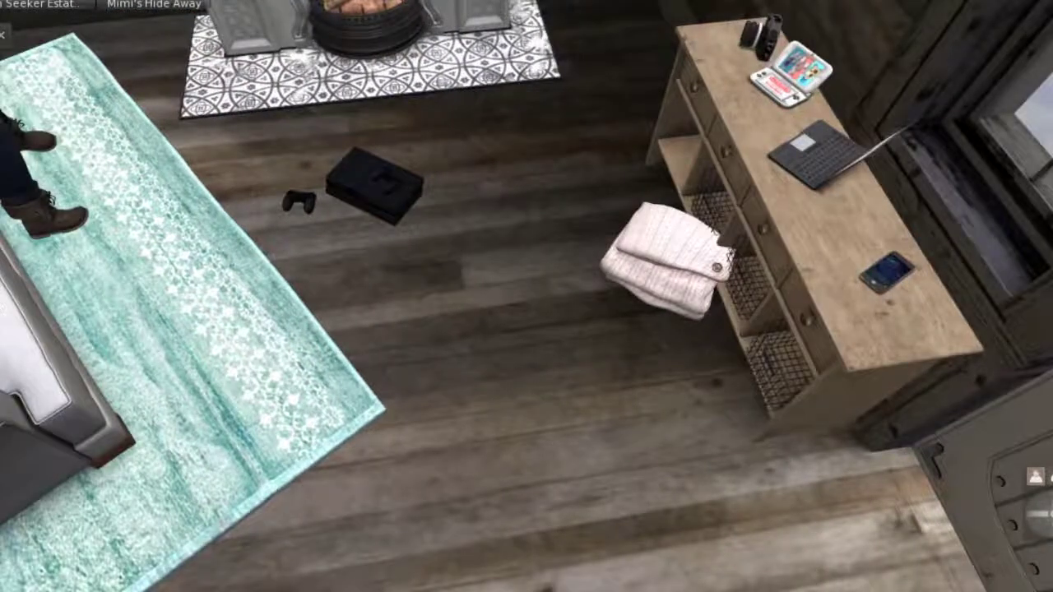
right_click(669, 271)
left_click(617, 234)
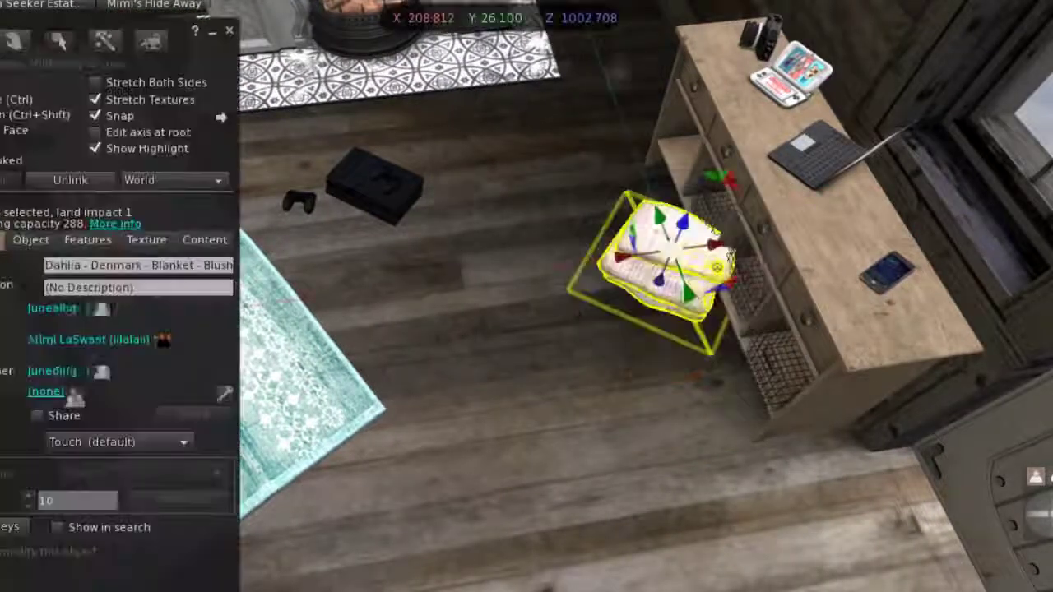
left_click_drag(700, 238, 230, 292)
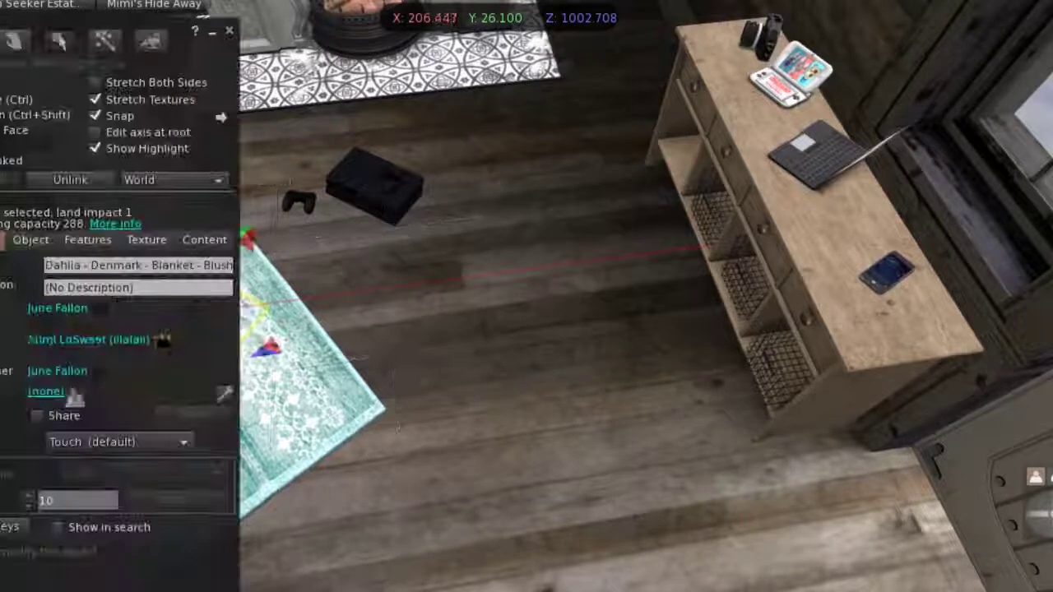
left_click(265, 350, "alt")
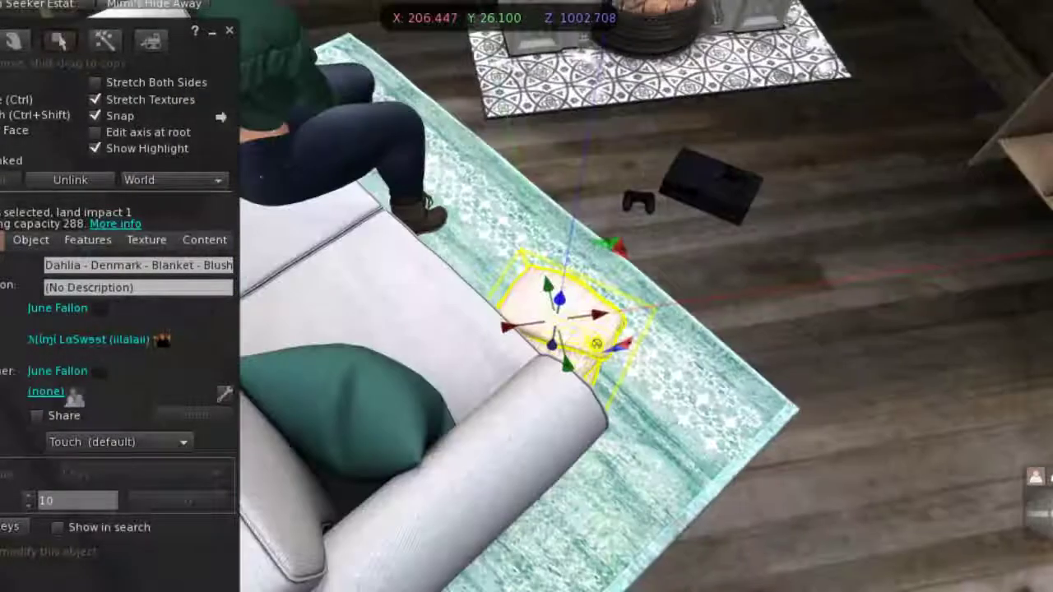
left_click_drag(547, 285, 415, 255)
key("Escape")
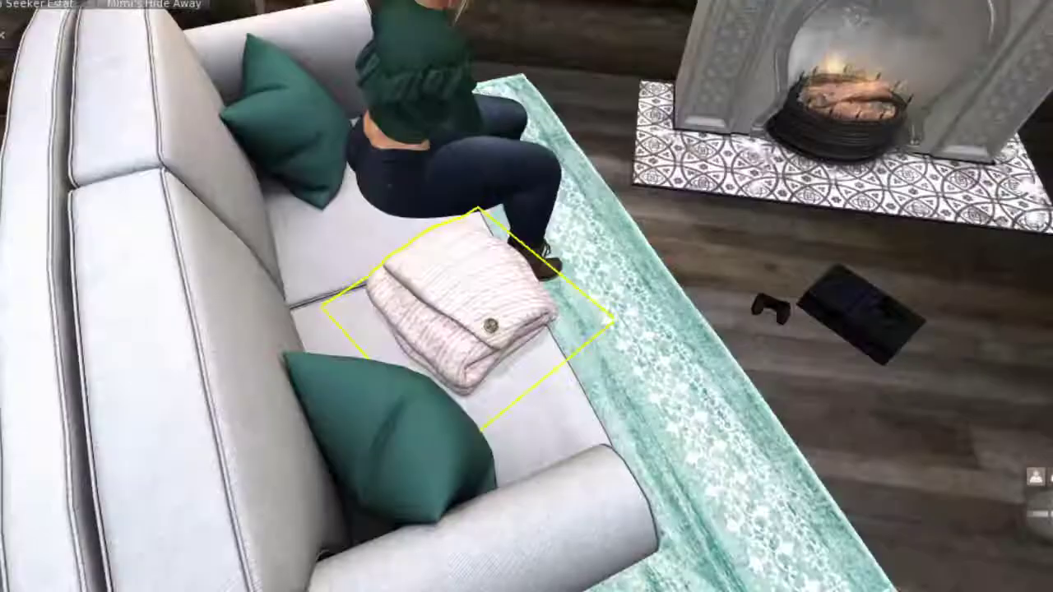
Lower the blanket onto the sofa seat to about Z 1003.205 and shift it toward the backrest
key("ctrl+3")
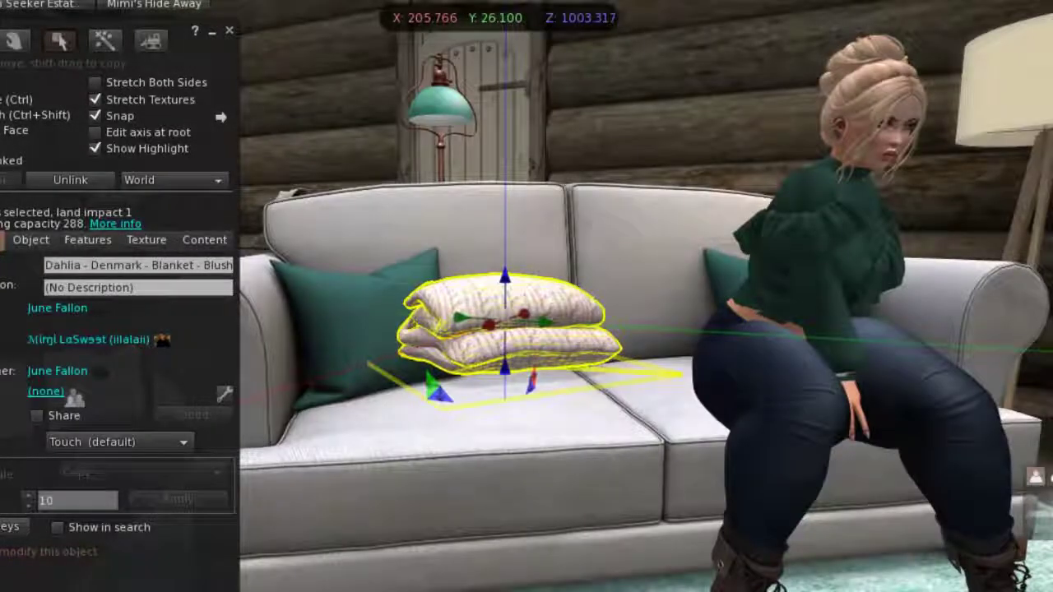
left_click_drag(504, 278, 505, 314)
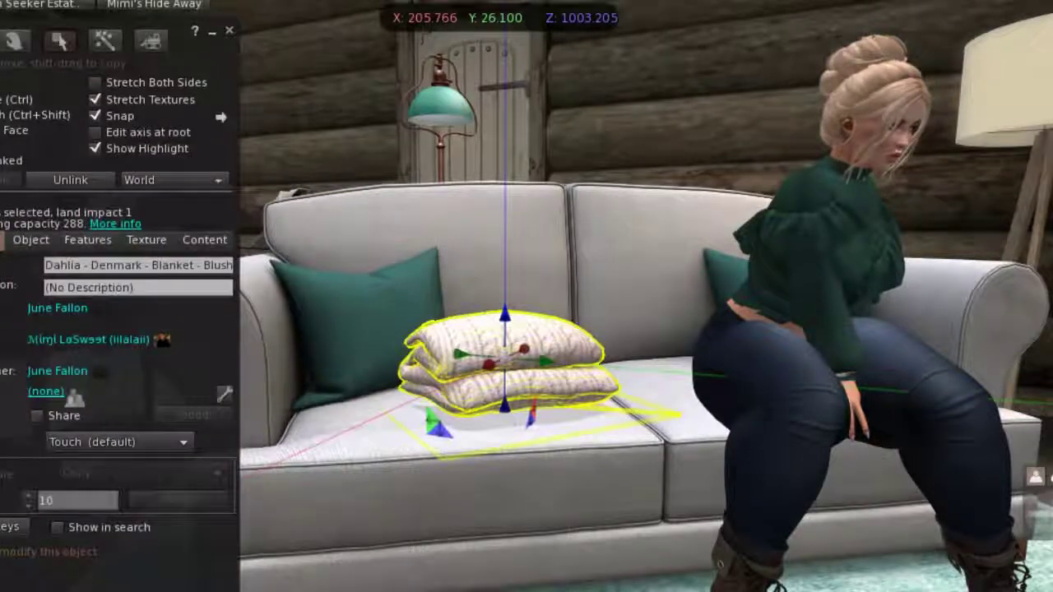
left_click(504, 362, "alt")
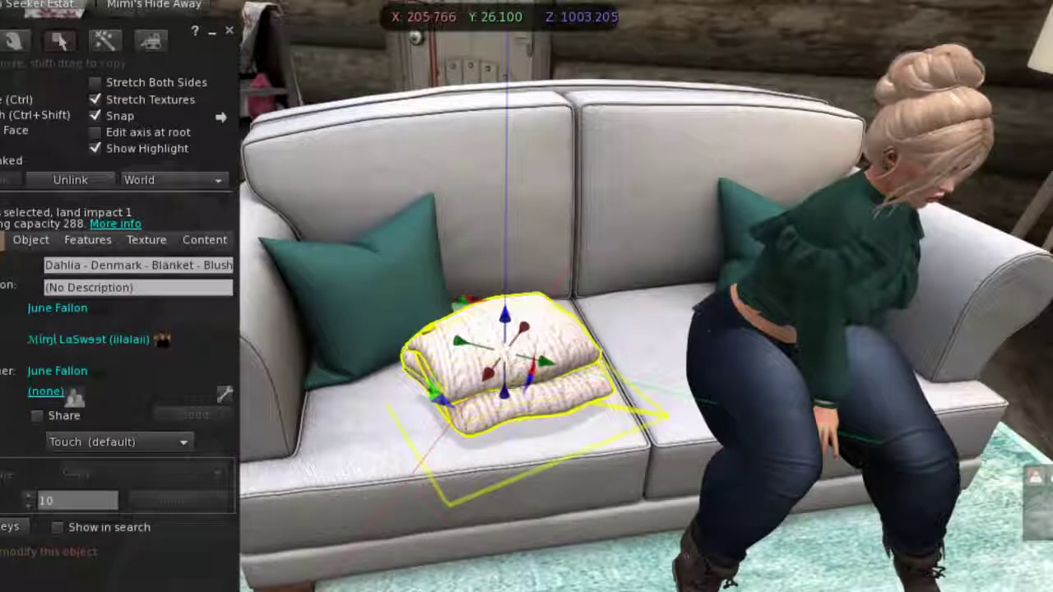
left_click_drag(520, 330, 532, 317)
left_click_drag(564, 349, 547, 265)
left_click(229, 30)
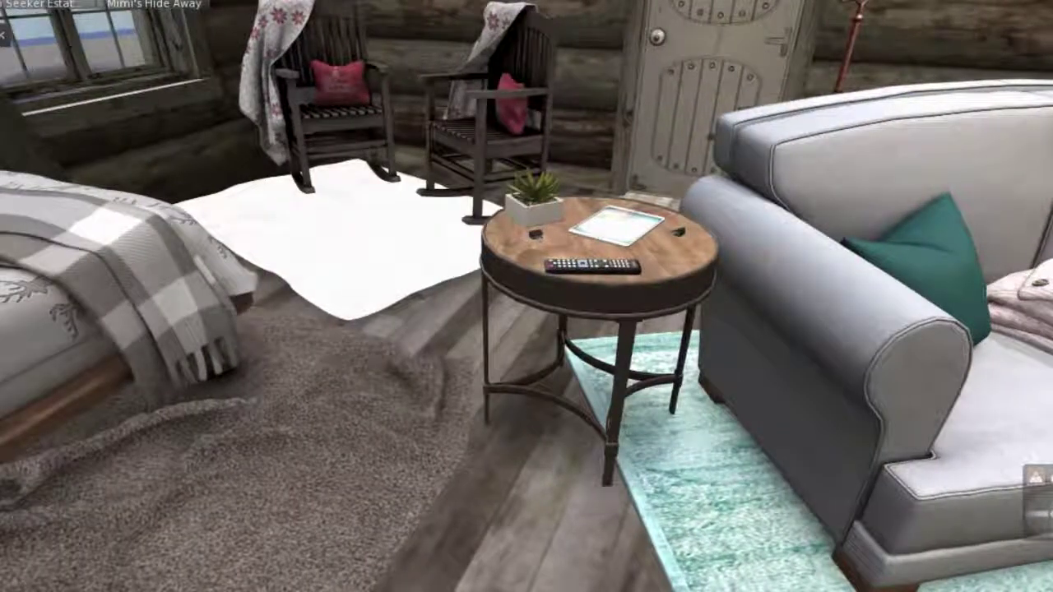
Open the inventory and examine the contents of the 'store - CHEZ MOI' folder for cabin decor
key("ctrl+i")
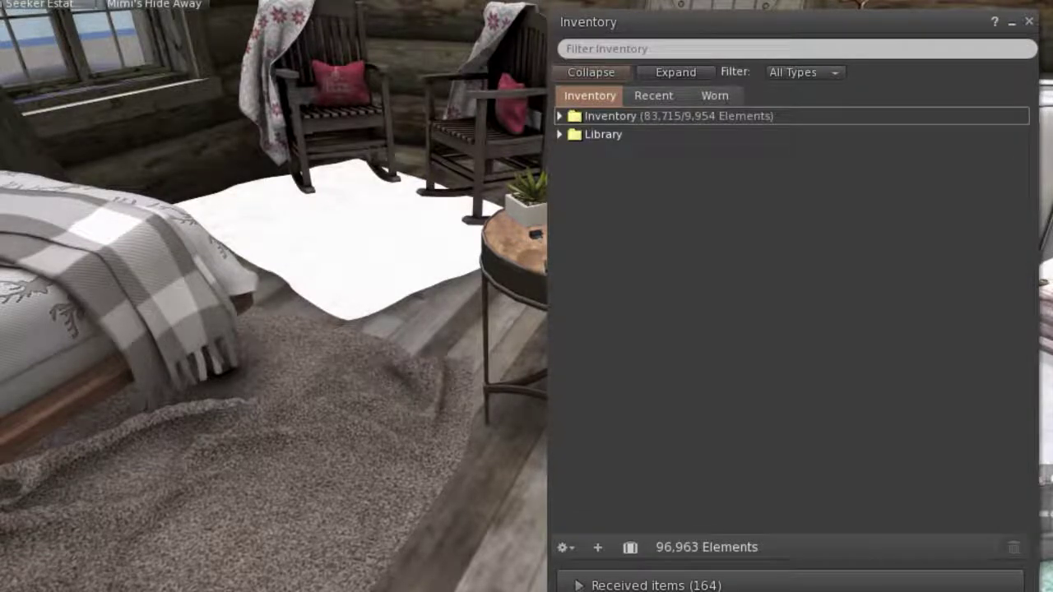
key("Right")
scroll(790, 313, "down", 5)
scroll(783, 312, "down", 6)
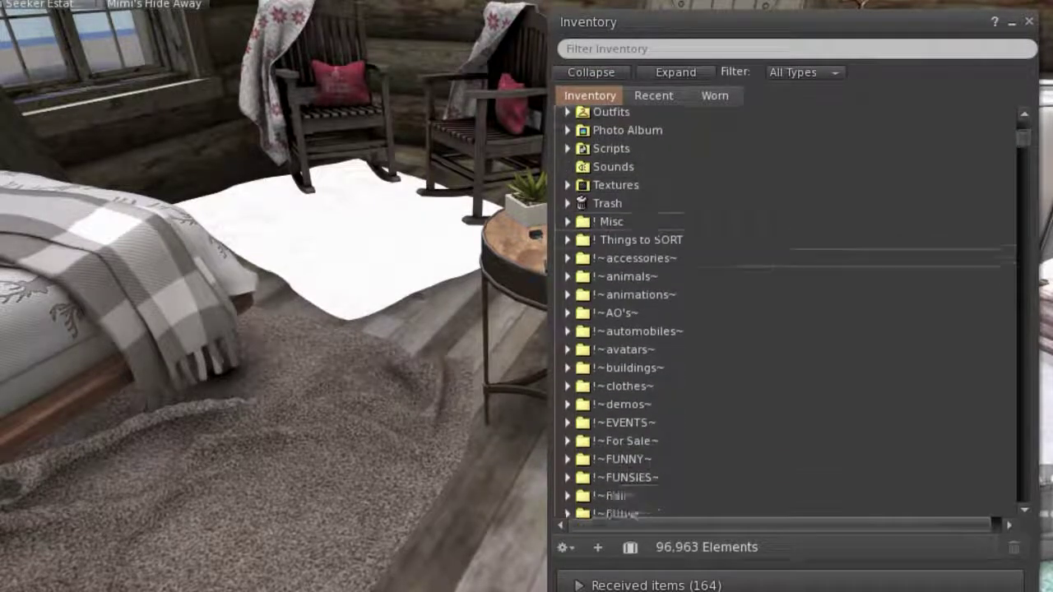
scroll(782, 313, "down", 8)
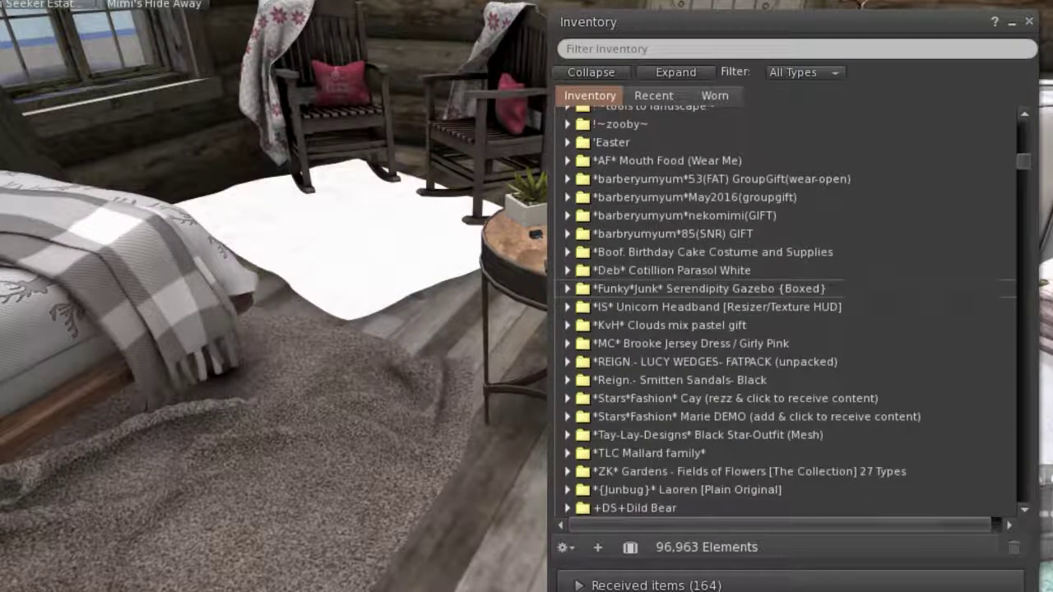
scroll(783, 312, "down", 15)
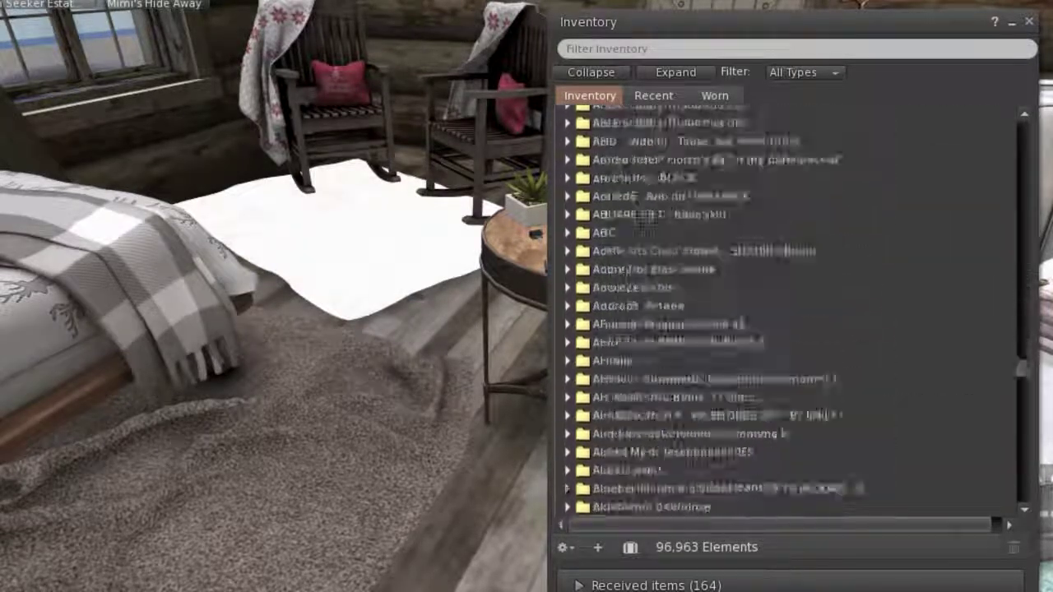
scroll(783, 312, "down", 15)
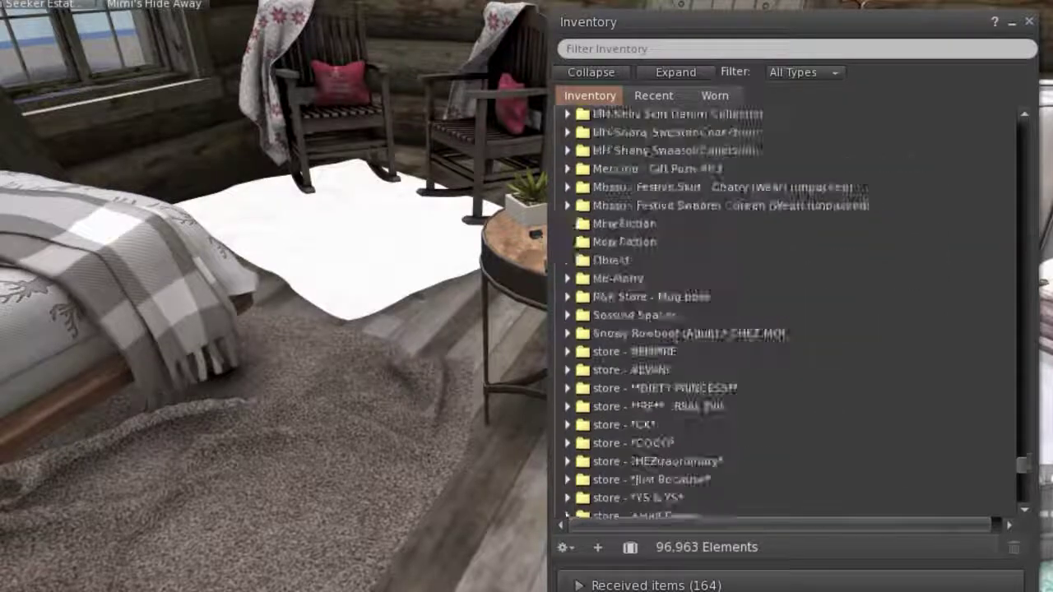
scroll(783, 313, "down", 1)
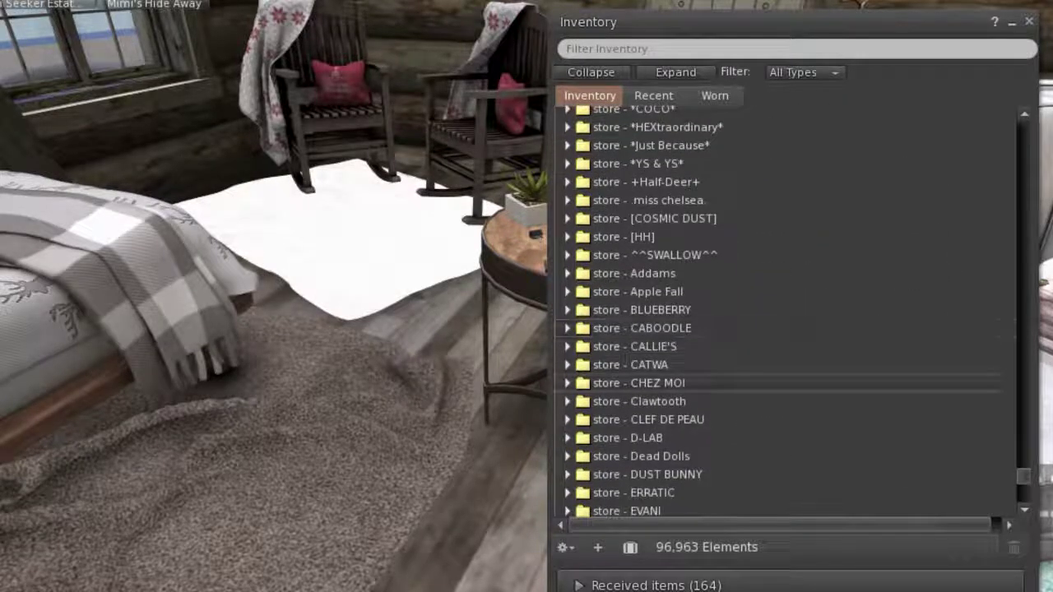
left_click(567, 382)
scroll(740, 405, "down", 1)
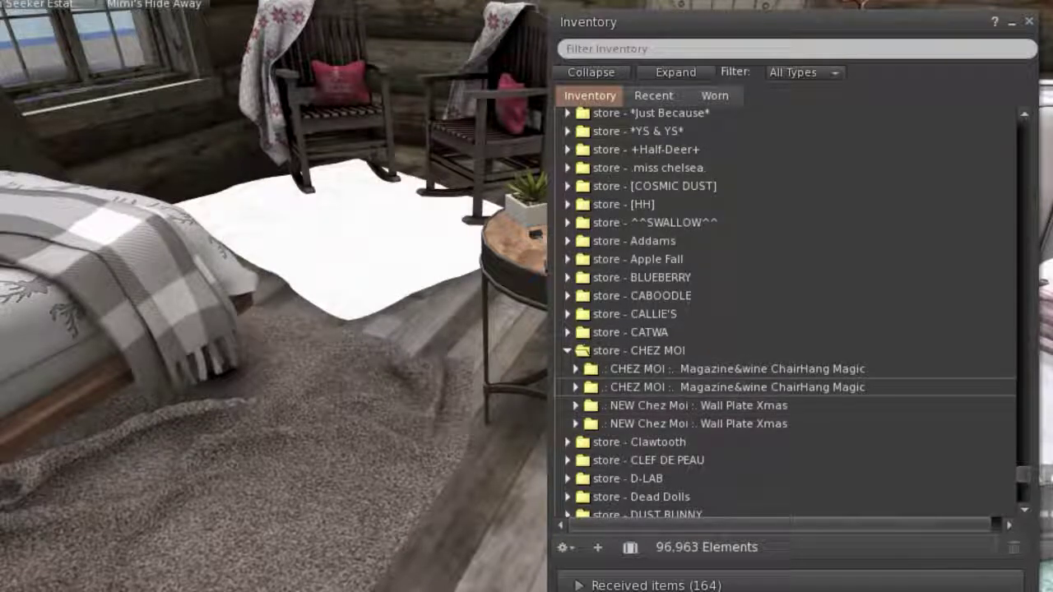
left_click(566, 350)
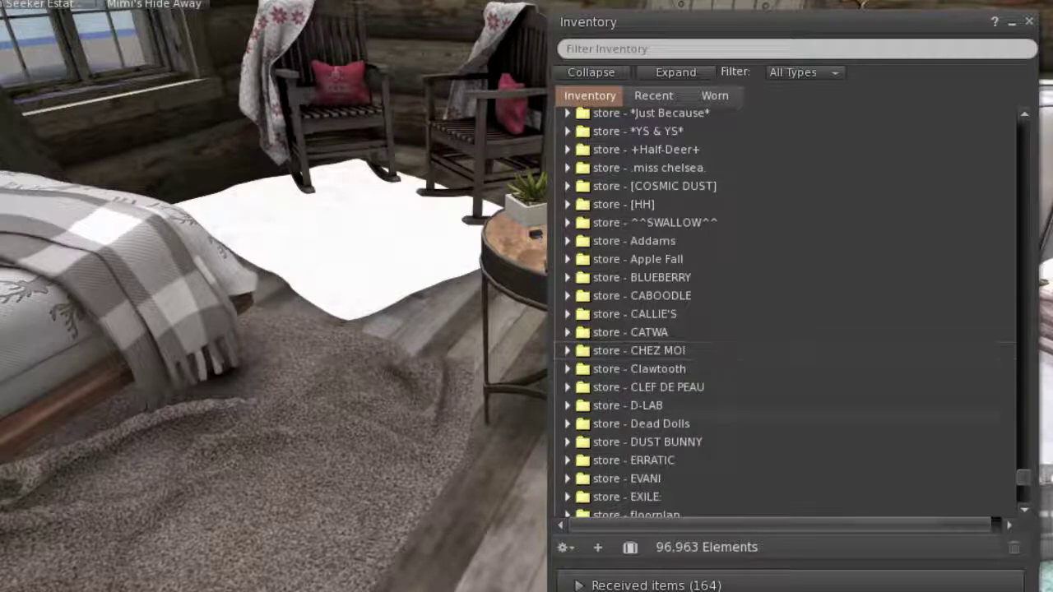
Browse the remaining store folders in the inventory and examine the contents of 'store - +Half-Deer+'
scroll(625, 422, "down", 3)
scroll(625, 421, "down", 6)
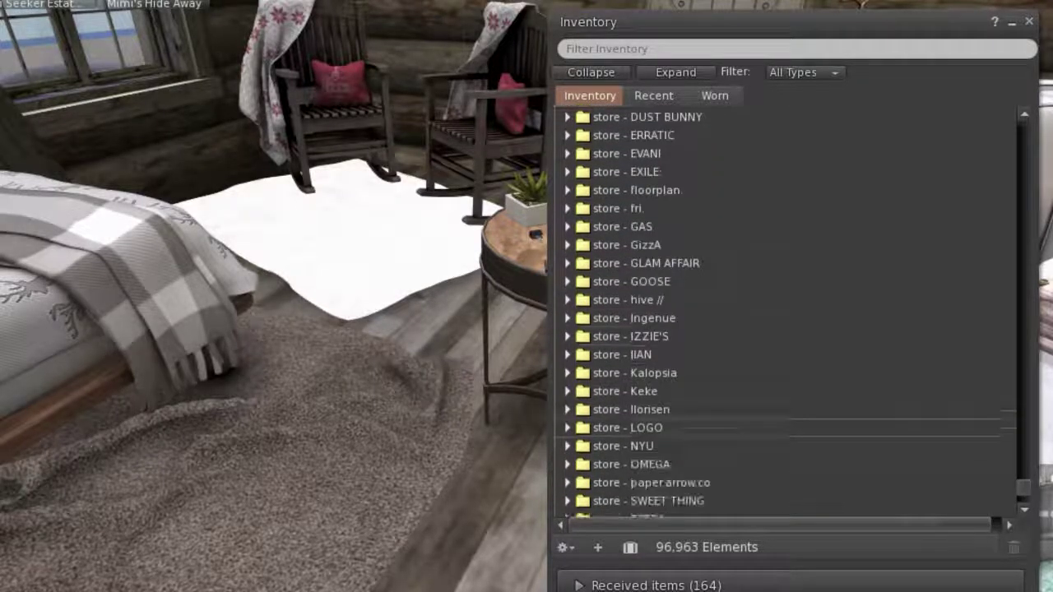
scroll(625, 329, "down", 2)
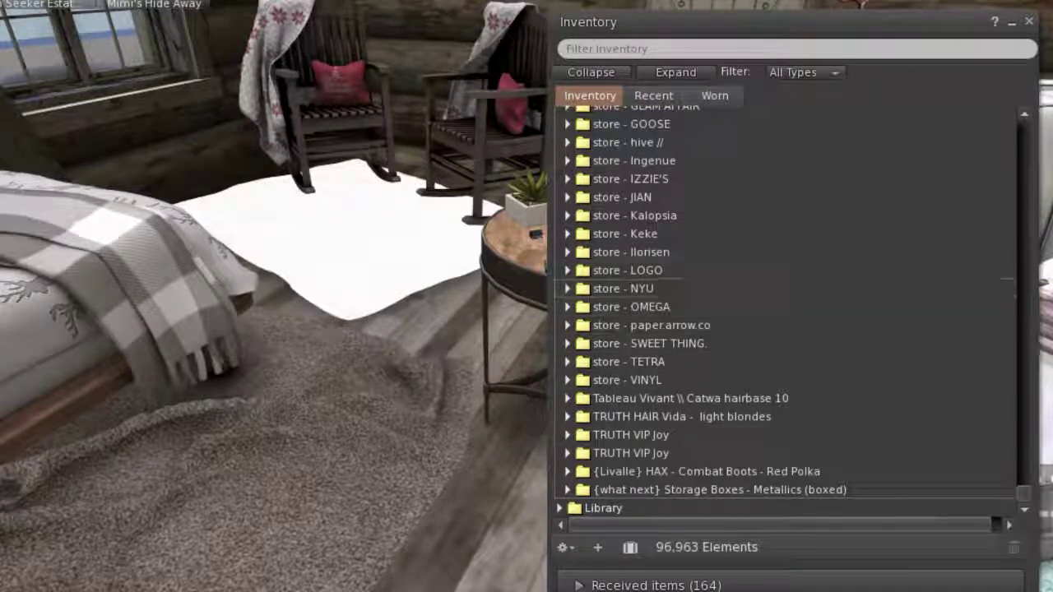
scroll(625, 279, "up", 1)
scroll(625, 268, "down", 1)
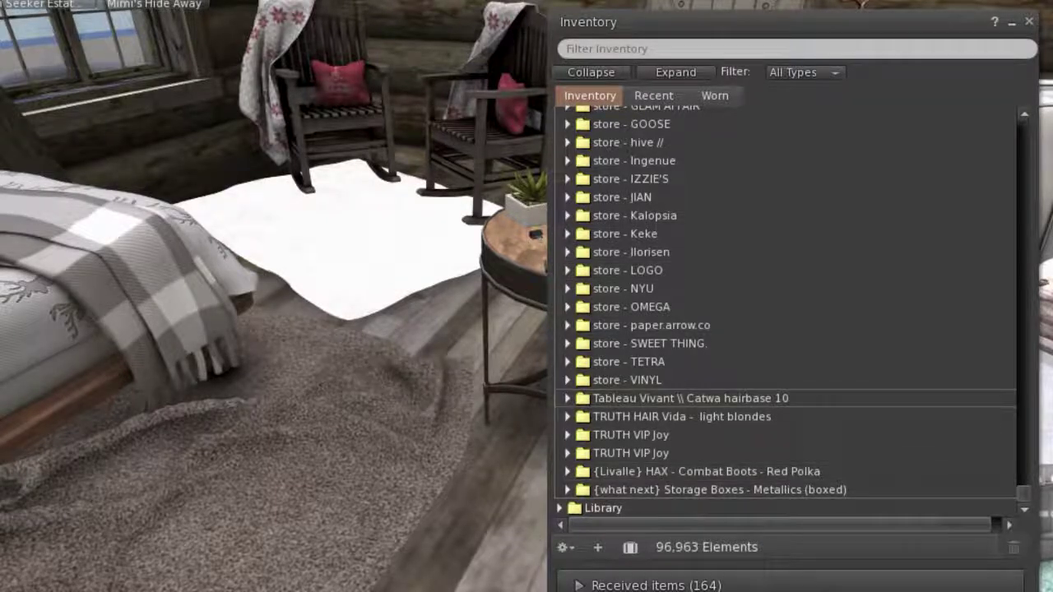
scroll(740, 394, "up", 10)
scroll(740, 388, "up", 13)
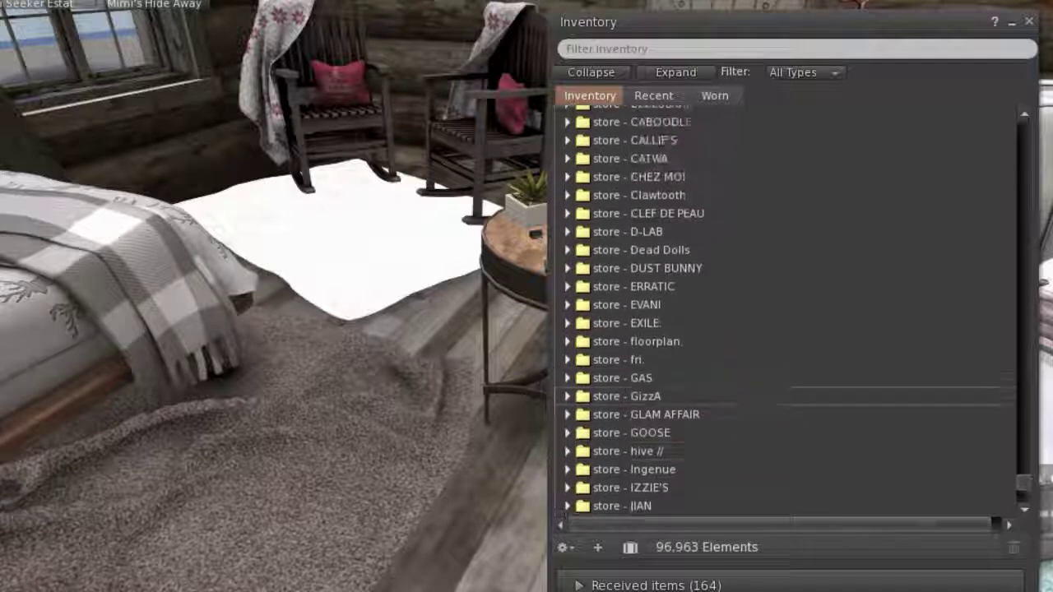
scroll(740, 381, "up", 9)
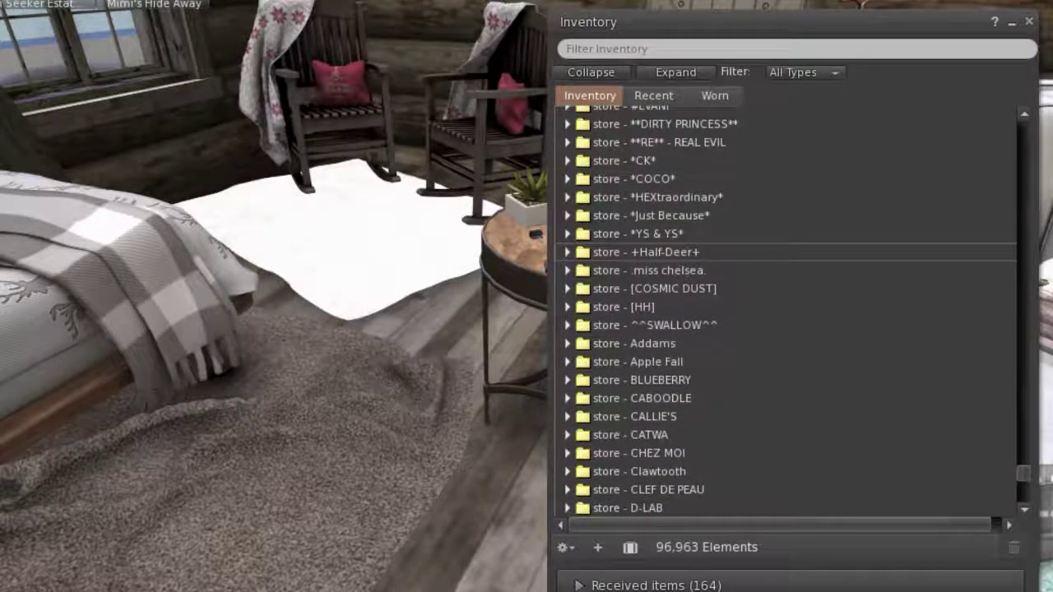
left_click(566, 251)
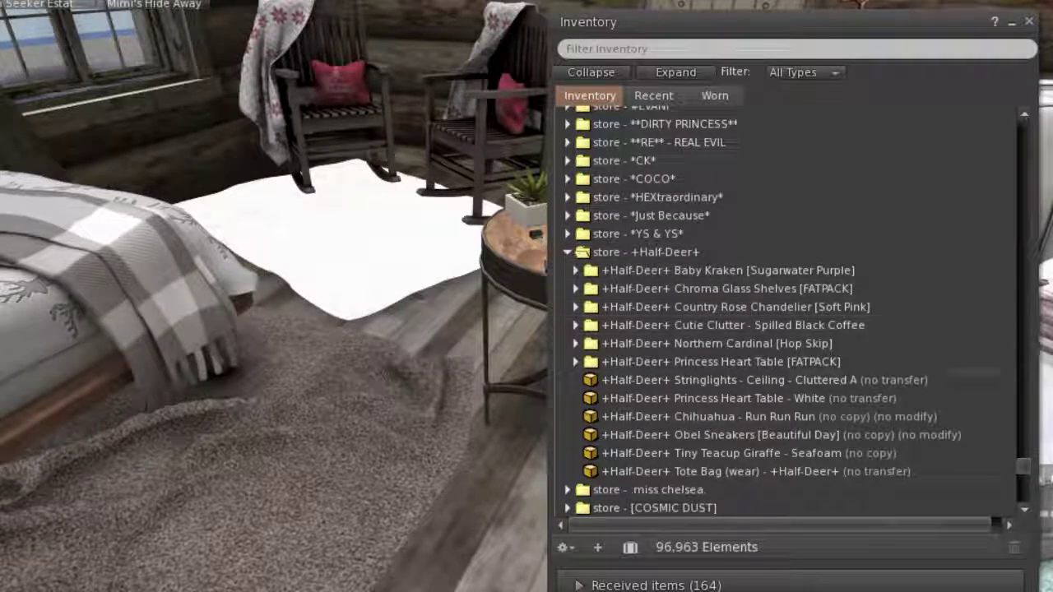
left_click(567, 252)
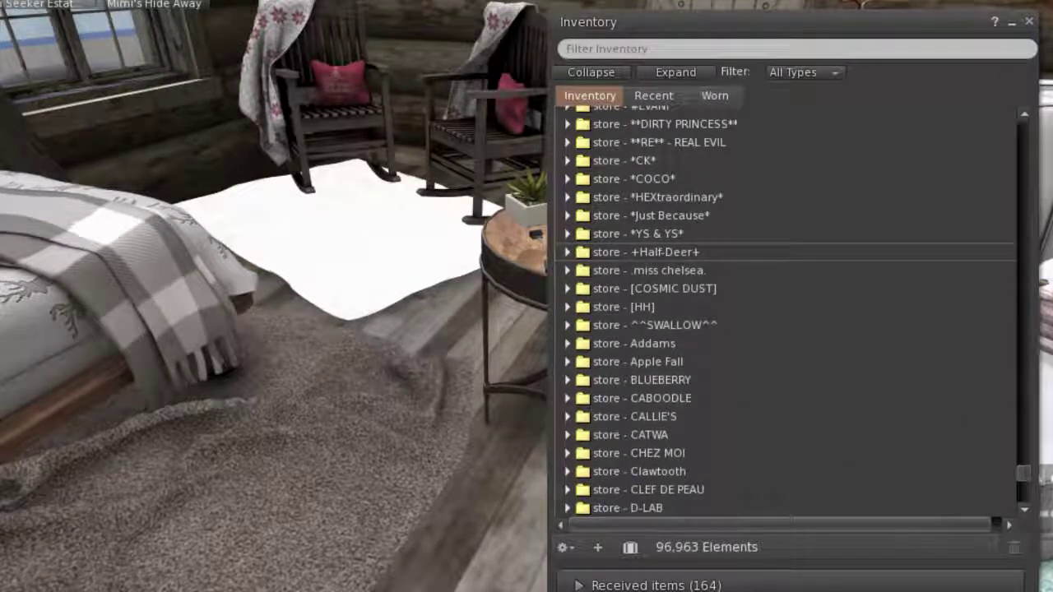
Examine the contents of the 'store - *HEXtraordinary*' folder for decor items
scroll(567, 247, "up", 2)
scroll(567, 247, "up", 1)
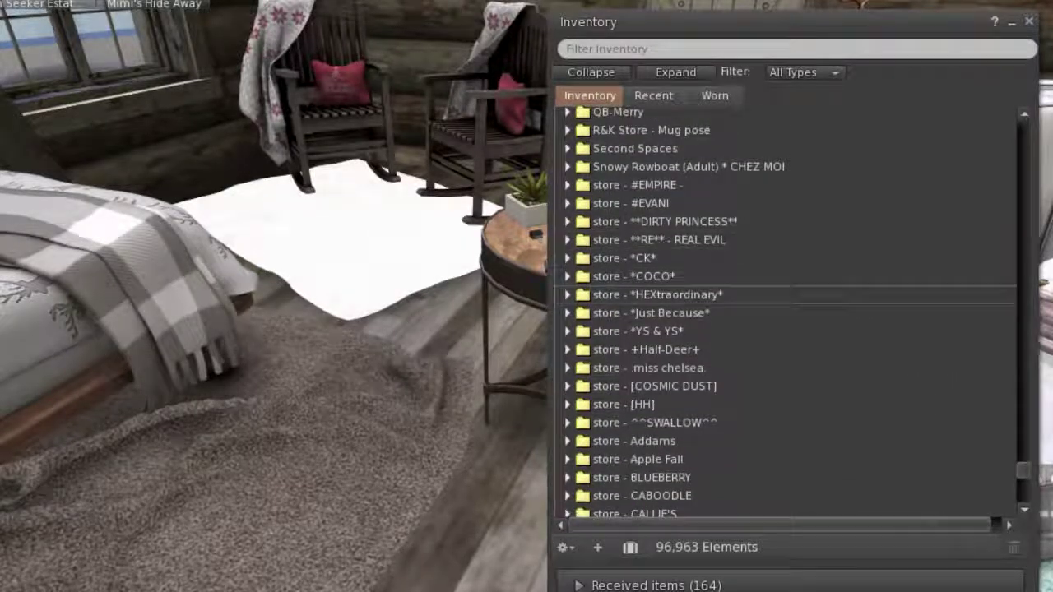
left_click(567, 294)
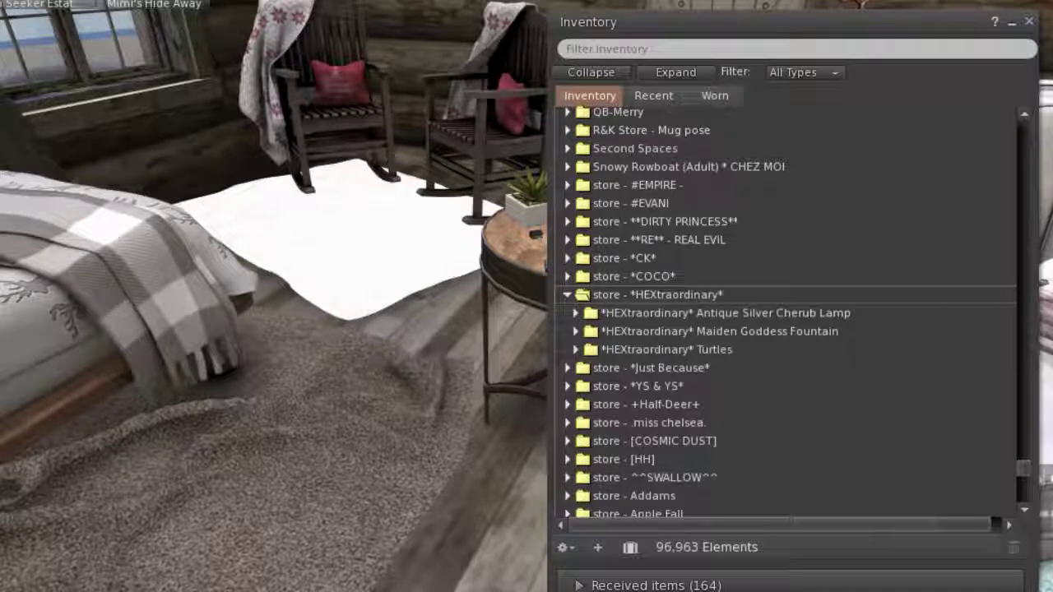
left_click(567, 294)
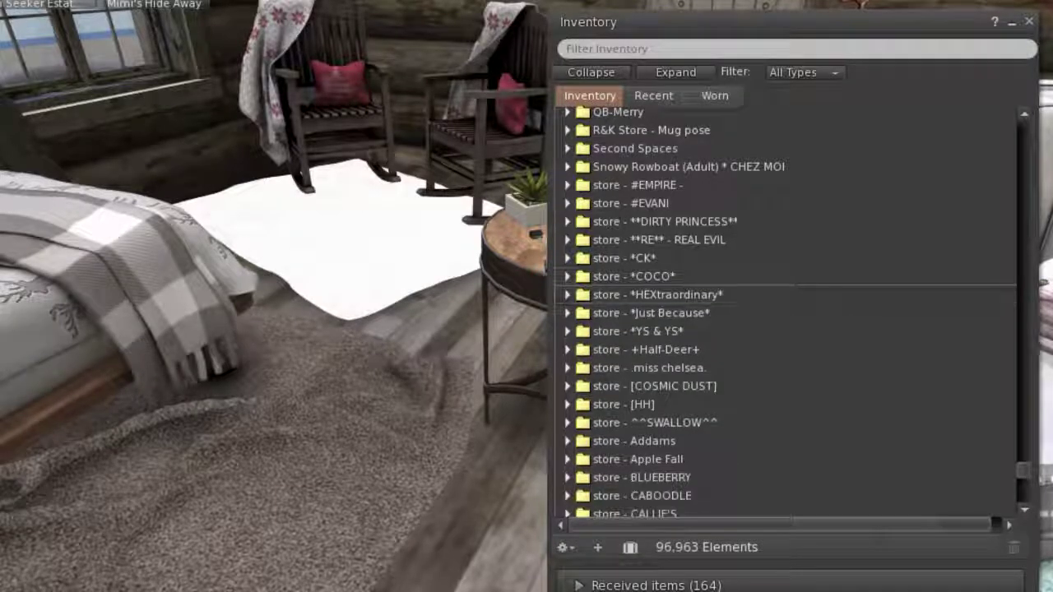